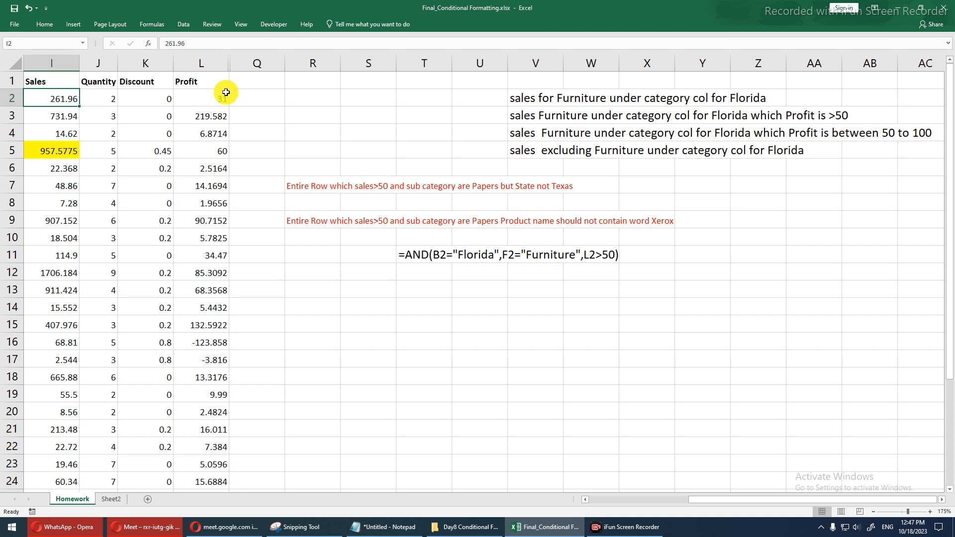
{"action": "left_click", "coordinate": [146, 92]}
{"action": "key", "text": "Left"}
{"action": "key", "text": "Left"}
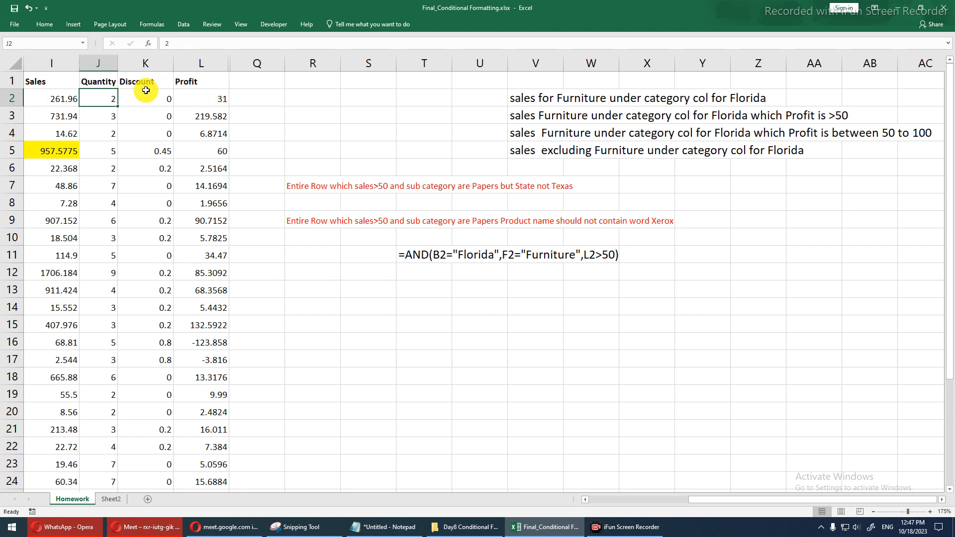
{"action": "key", "text": "Left"}
{"action": "key", "text": "Left"}
{"action": "key", "text": "Left"}
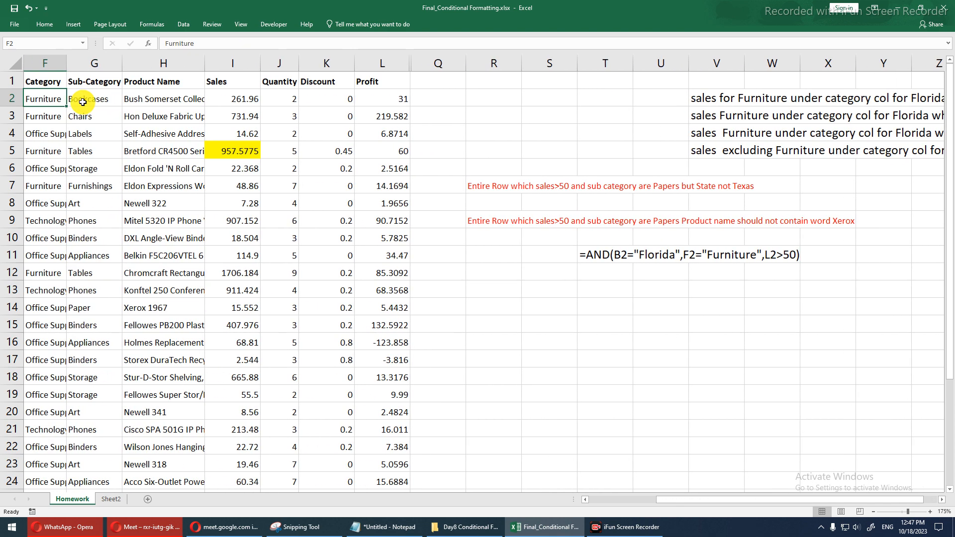
Move the four task descriptions from V2:V5 to the range starting at R2.
{"action": "left_click_drag", "start_coordinate": [703, 98], "coordinate": [704, 150]}
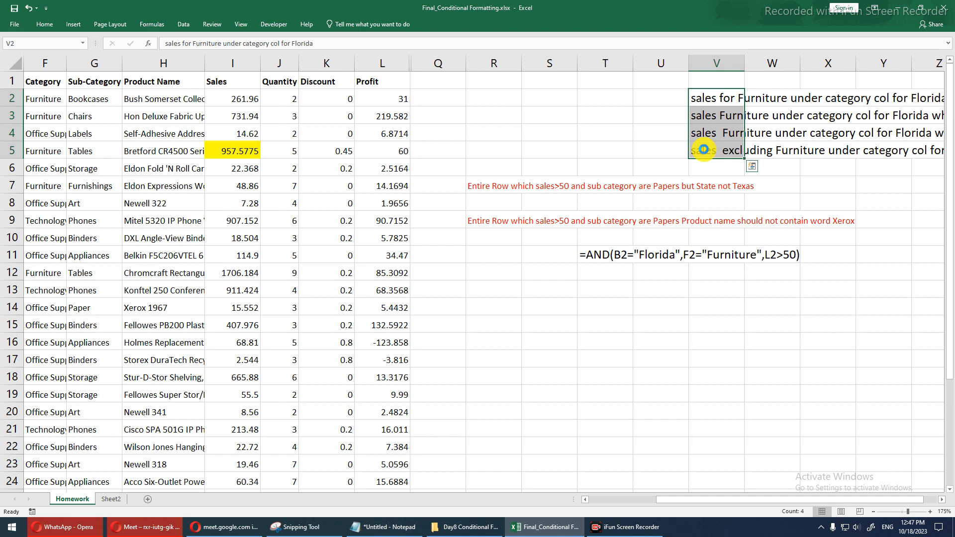
{"action": "key", "text": "ctrl+c"}
{"action": "left_click", "coordinate": [520, 98]}
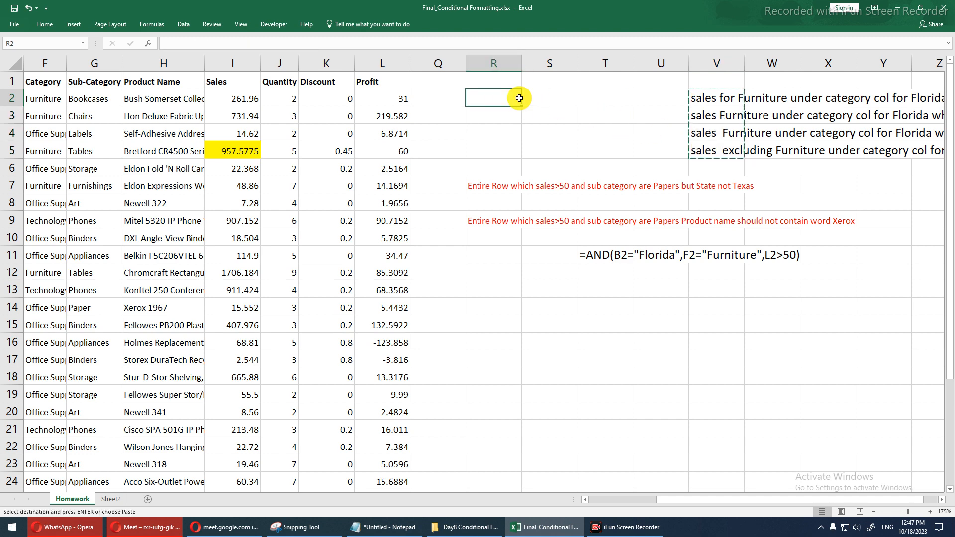
{"action": "key", "text": "Return"}
Examine the Category, Sales and State columns that the Furniture and Florida condition depends on.
{"action": "left_click_drag", "start_coordinate": [438, 98], "coordinate": [437, 330]}
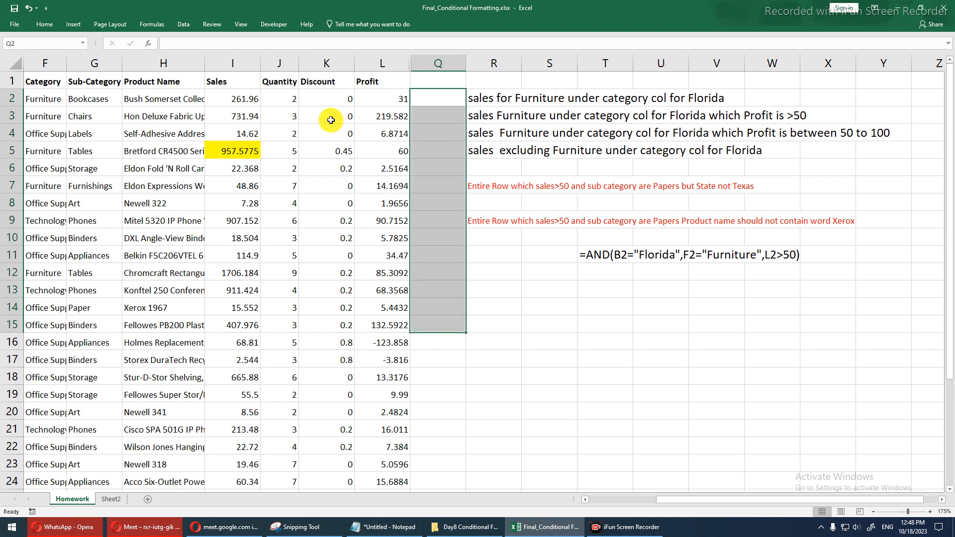
{"action": "left_click", "coordinate": [45, 98]}
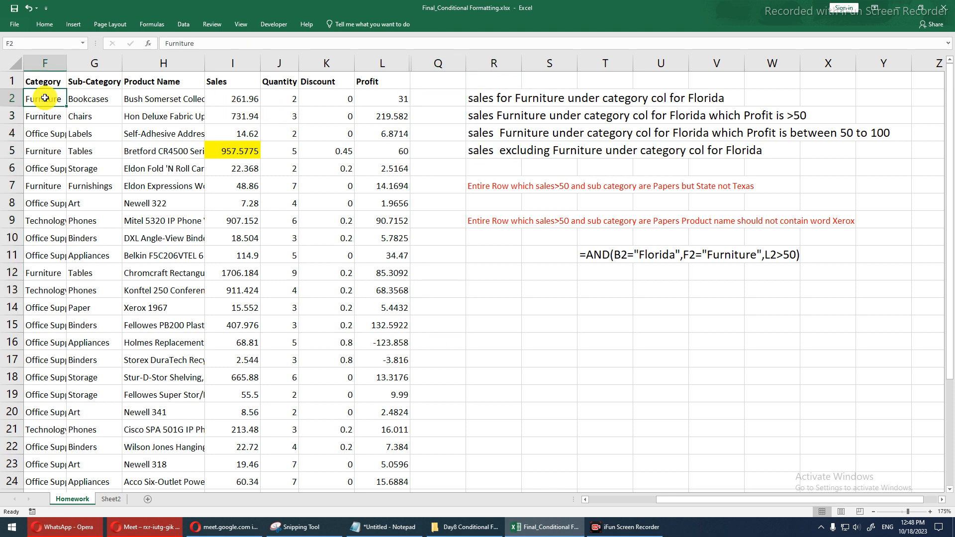
{"action": "left_click", "coordinate": [245, 100]}
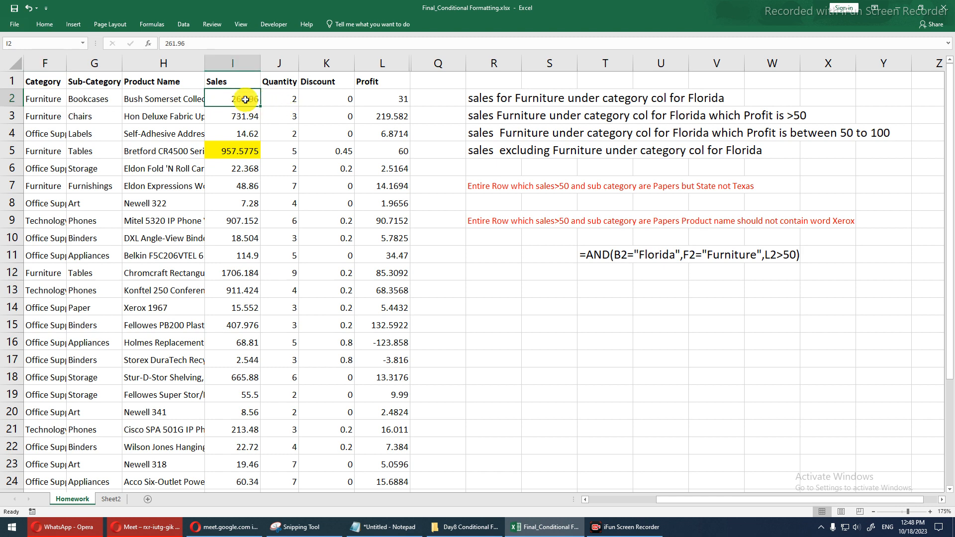
{"action": "left_click", "coordinate": [38, 99], "text": "ctrl"}
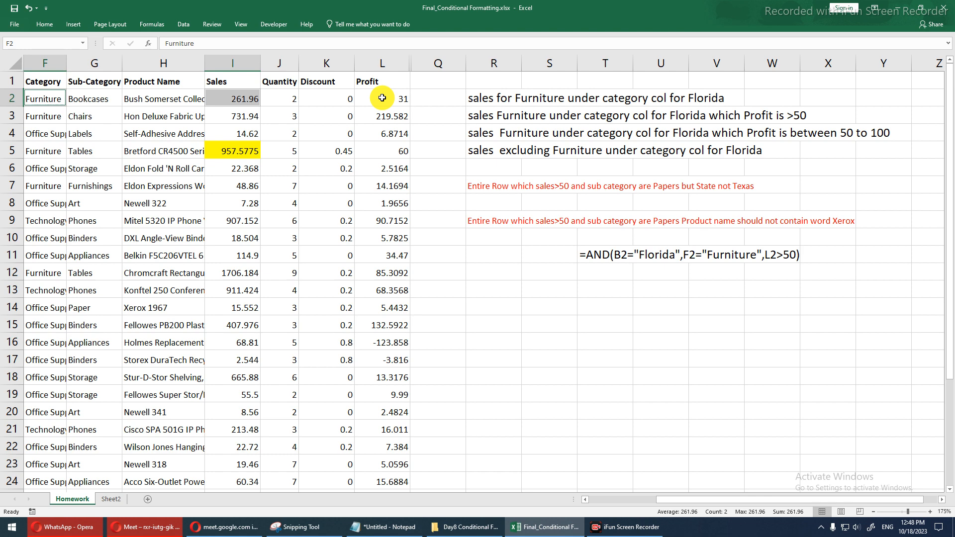
{"action": "left_click", "coordinate": [33, 99]}
{"action": "key", "text": "Left"}
{"action": "key", "text": "Left"}
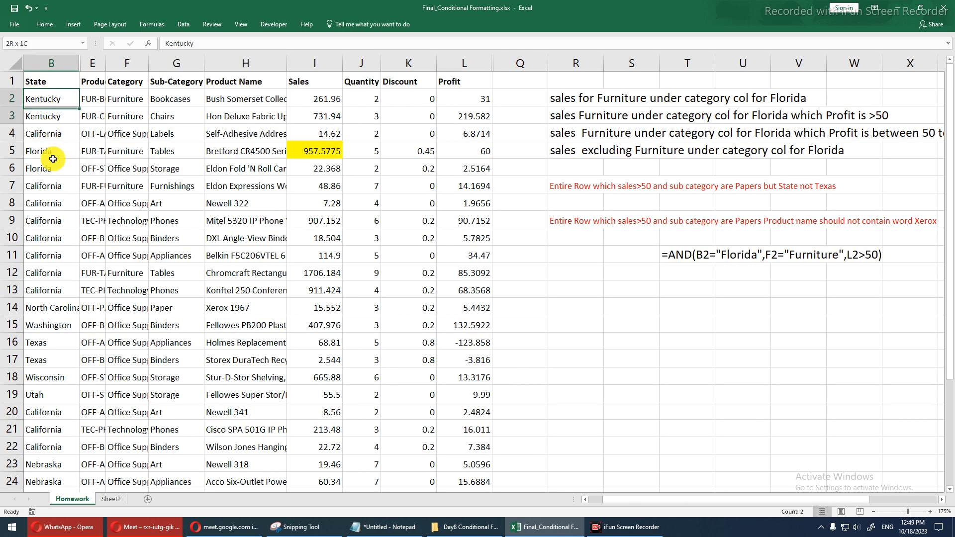
{"action": "left_click_drag", "start_coordinate": [44, 105], "coordinate": [92, 410]}
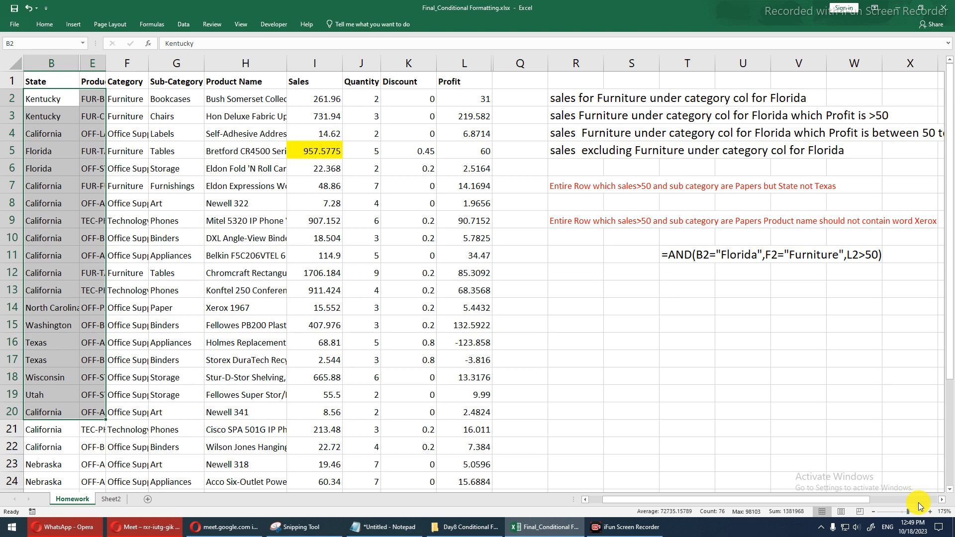
Begin an AND formula in Q2 with the first condition F2="Furniture".
{"action": "left_click", "coordinate": [527, 102]}
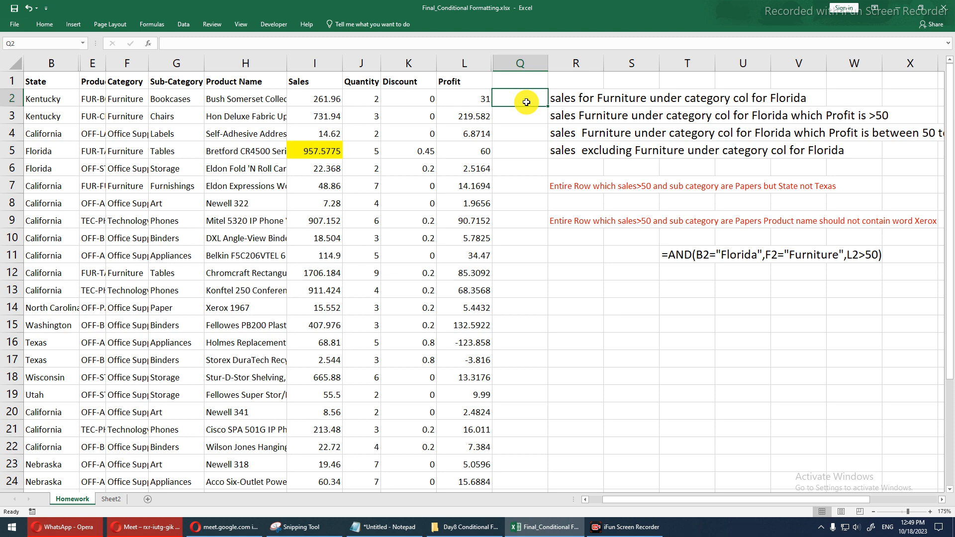
{"action": "type", "text": "="}
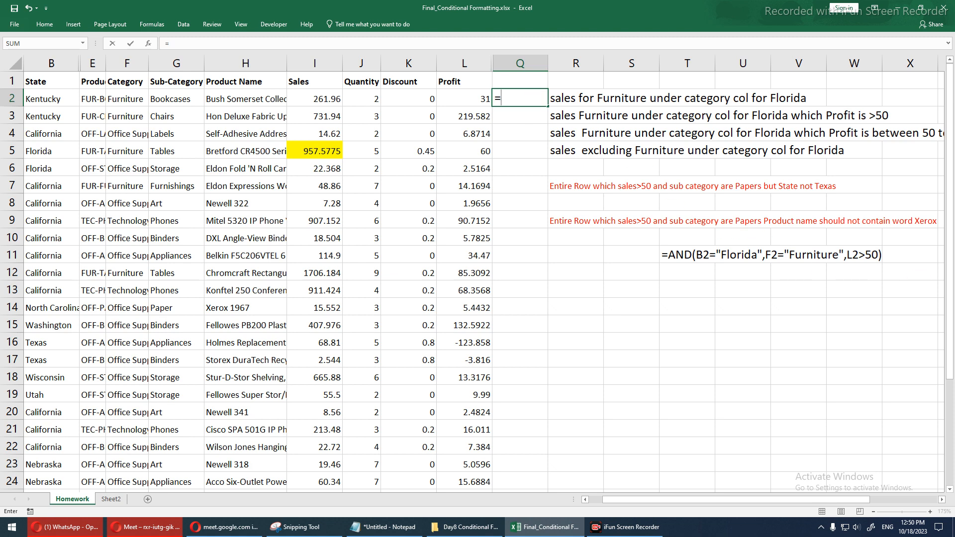
{"action": "key", "text": "alt+Tab"}
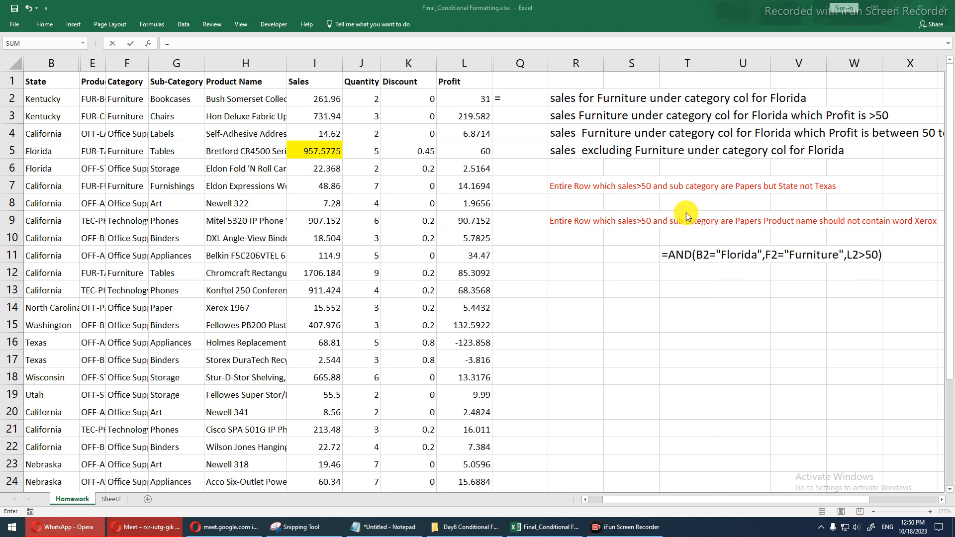
{"action": "left_click", "coordinate": [505, 98]}
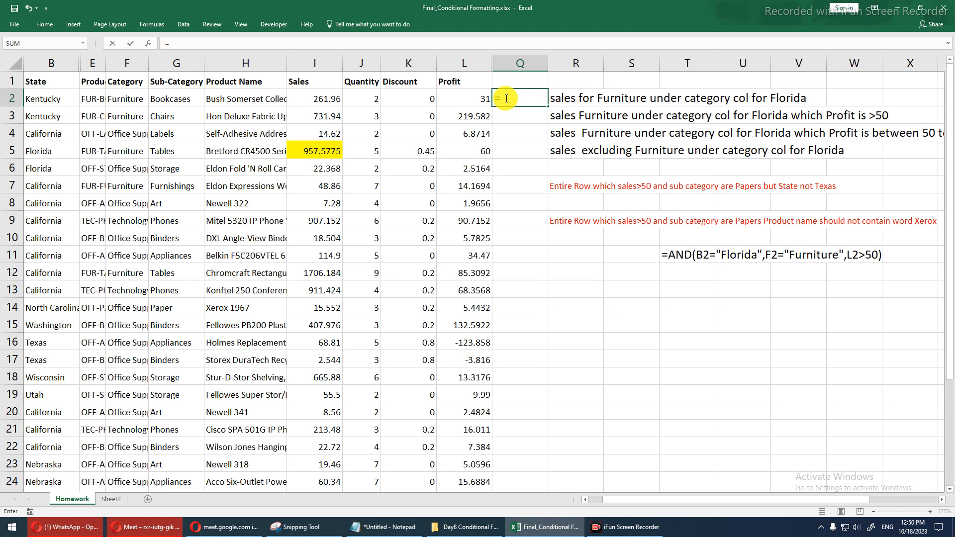
{"action": "key", "text": "alt+Tab"}
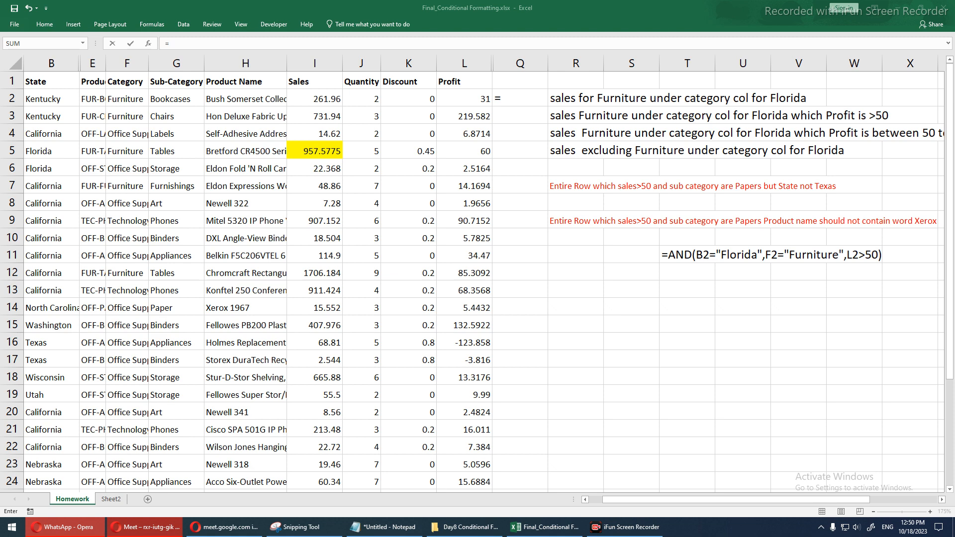
{"action": "left_click", "coordinate": [516, 97]}
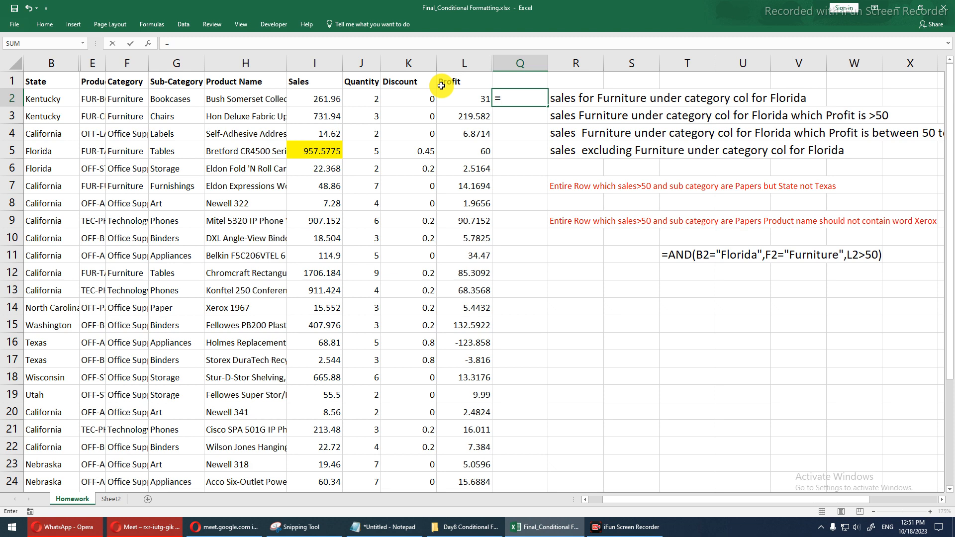
{"action": "type", "text": "and"}
{"action": "key", "text": "Tab"}
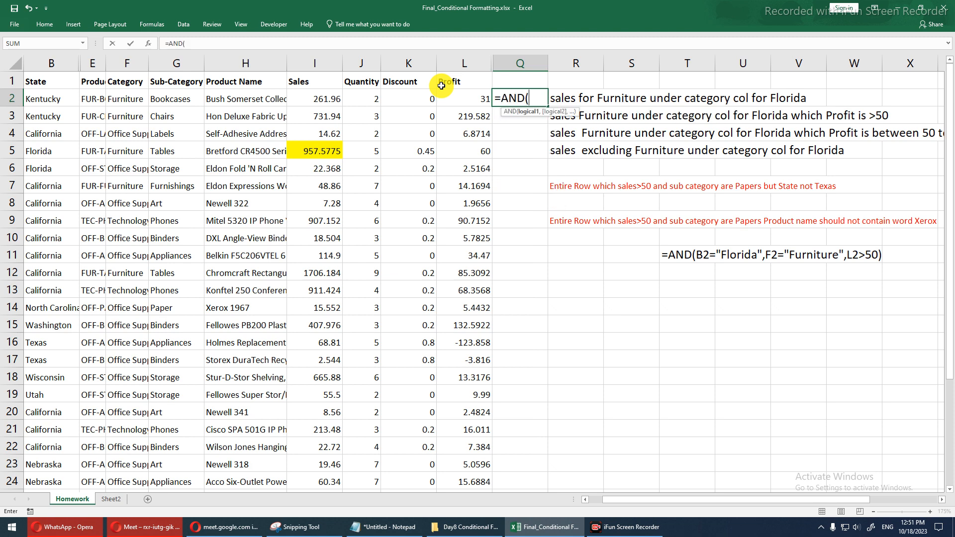
{"action": "left_click", "coordinate": [115, 103]}
{"action": "type", "text": "="}
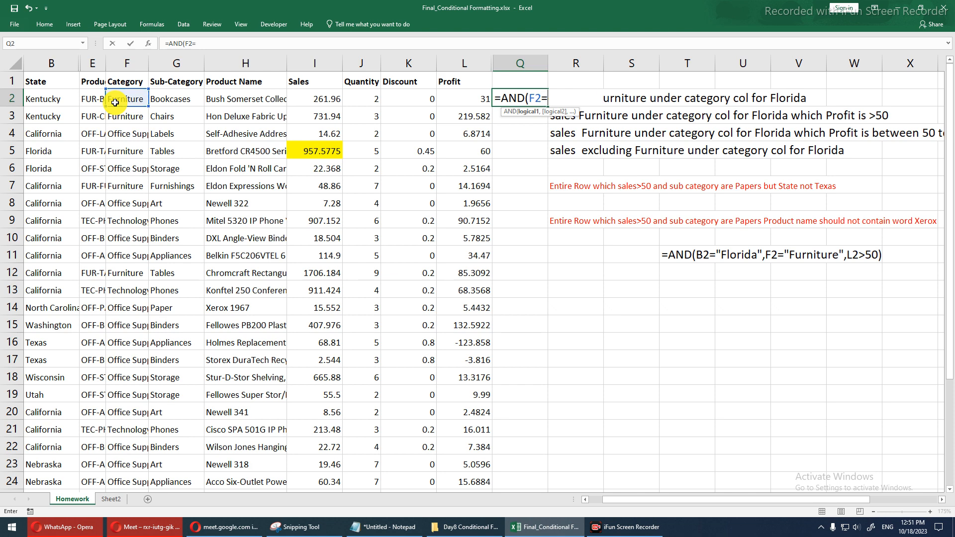
{"action": "type", "text": "\"Furniture\","}
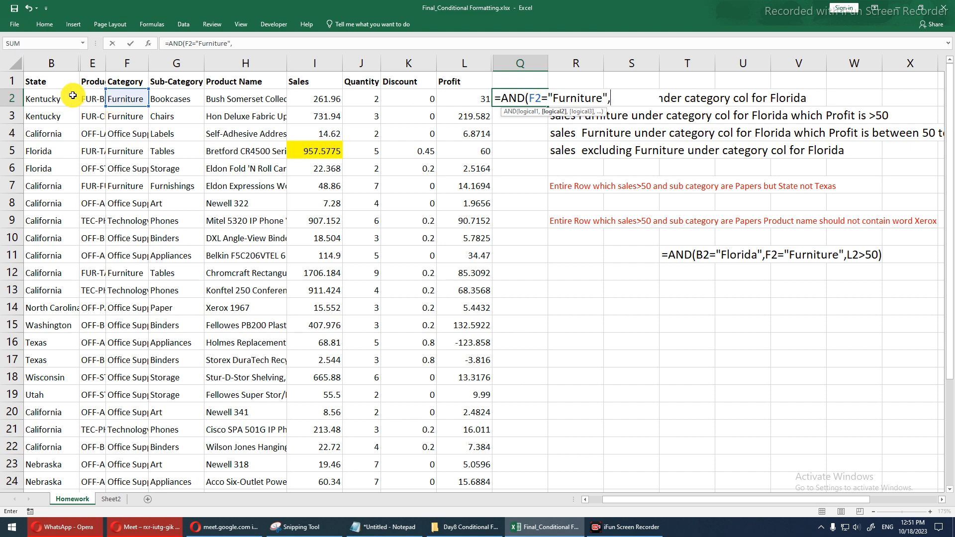
Complete the Q2 formula with the second condition B2="Florida" and fill it down column Q to the last data row.
{"action": "left_click", "coordinate": [63, 98]}
{"action": "type", "text": "\""}
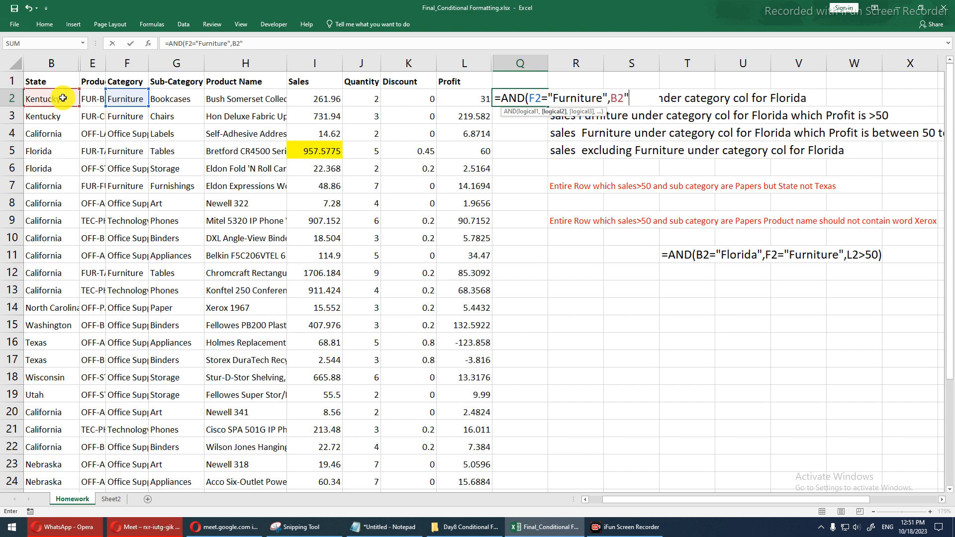
{"action": "key", "text": "BackSpace"}
{"action": "type", "text": "=\"Florid"}
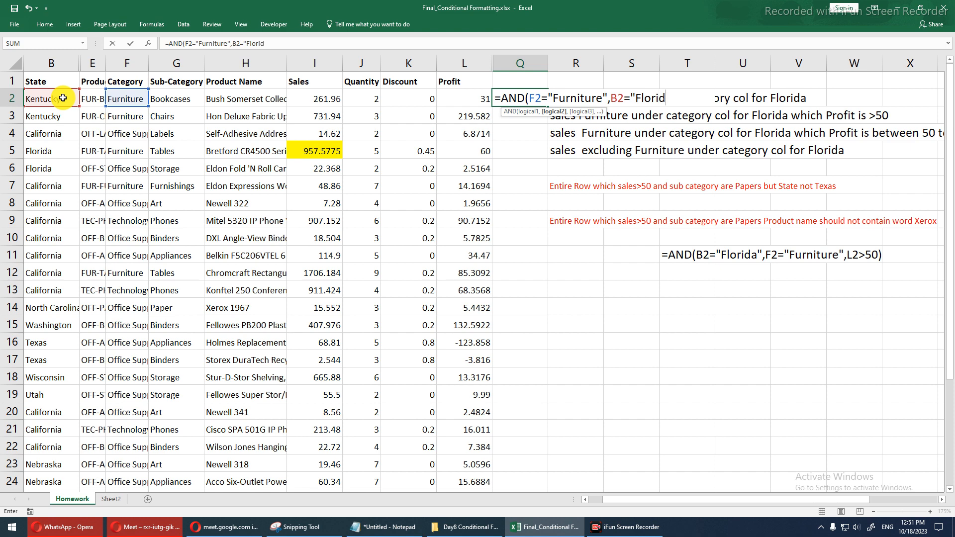
{"action": "type", "text": "a\")"}
{"action": "key", "text": "Return"}
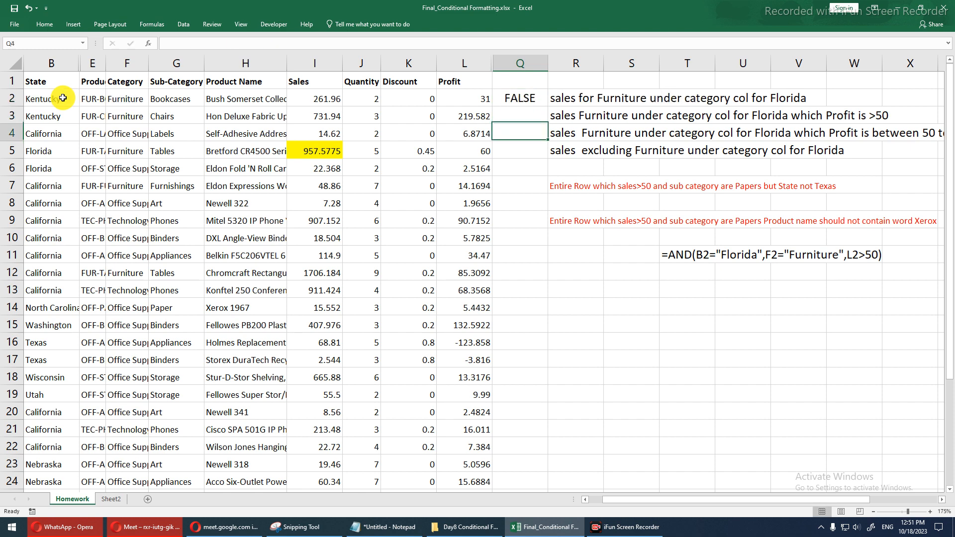
{"action": "key", "text": "Up"}
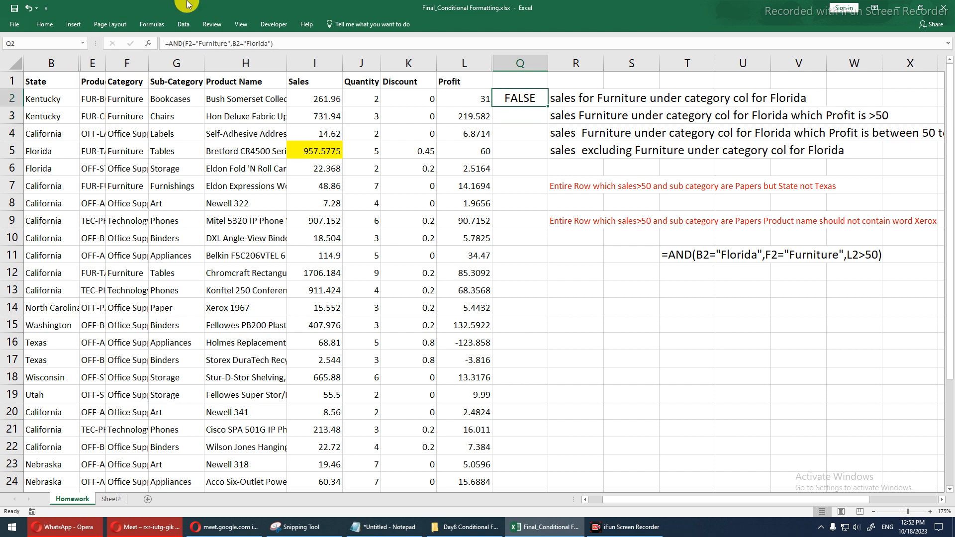
{"action": "double_click", "coordinate": [547, 108]}
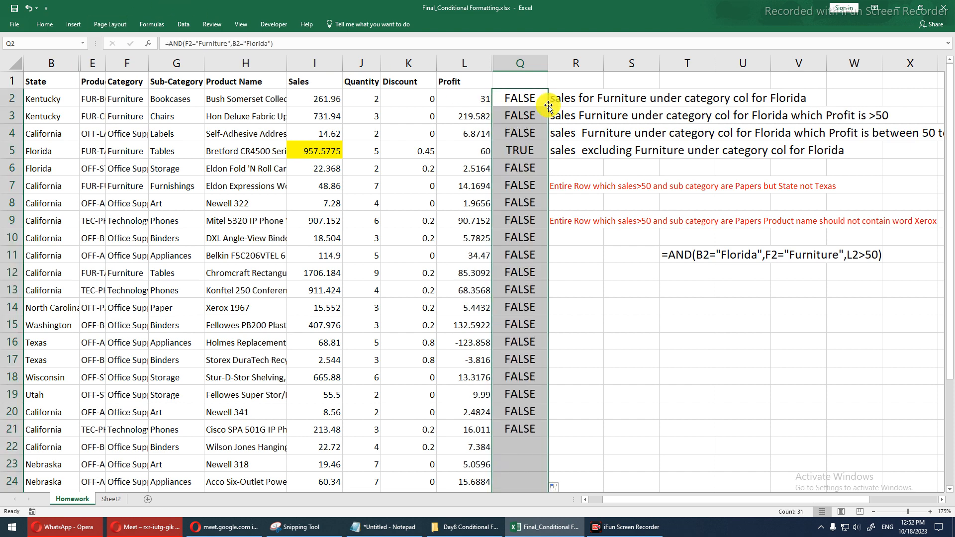
Check the column Q results down to row 32 and compare row 5 with its State and Category values.
{"action": "left_click_drag", "start_coordinate": [519, 146], "coordinate": [20, 151]}
{"action": "left_click_drag", "start_coordinate": [109, 153], "coordinate": [243, 167]}
{"action": "left_click", "coordinate": [242, 167]}
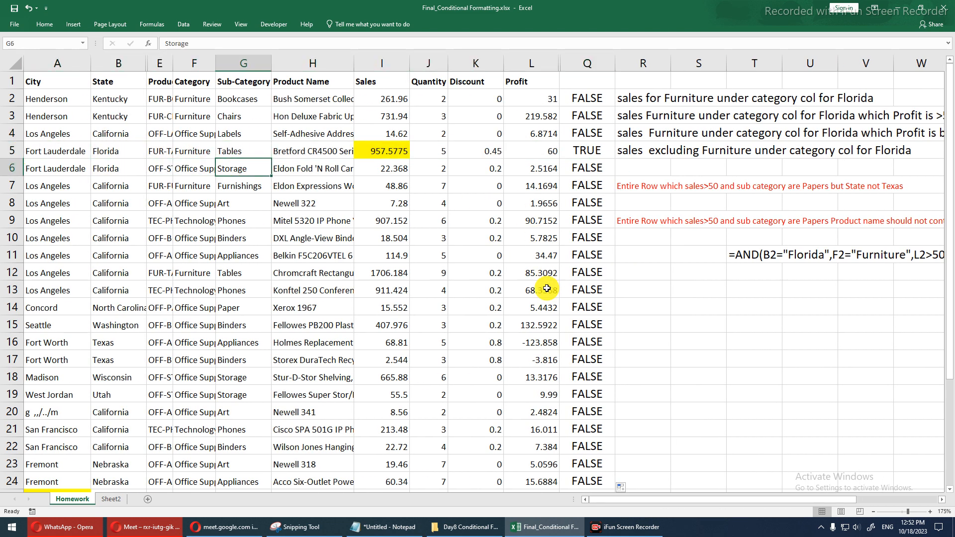
{"action": "scroll", "coordinate": [581, 357], "scroll_direction": "down", "scroll_amount": 5}
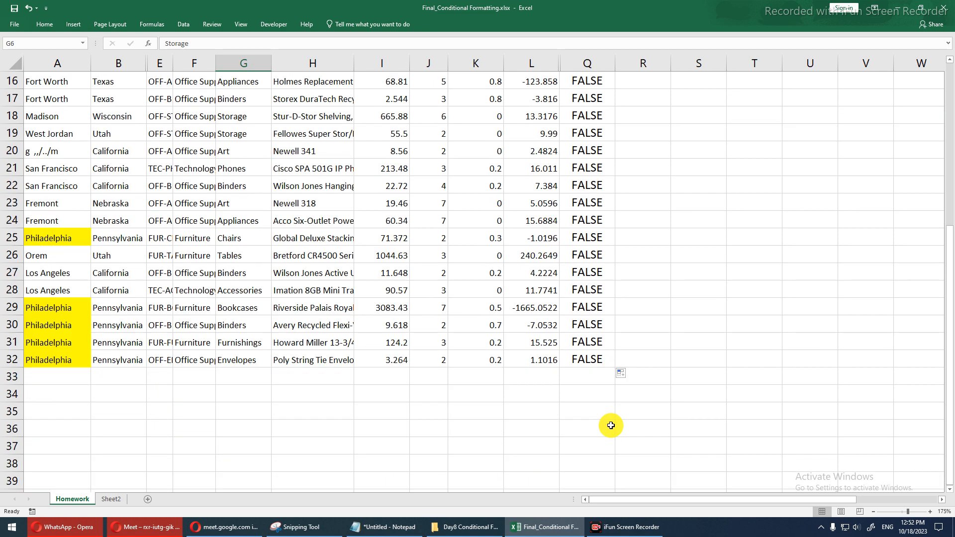
{"action": "scroll", "coordinate": [597, 337], "scroll_direction": "up", "scroll_amount": 2}
{"action": "scroll", "coordinate": [594, 332], "scroll_direction": "up", "scroll_amount": 3}
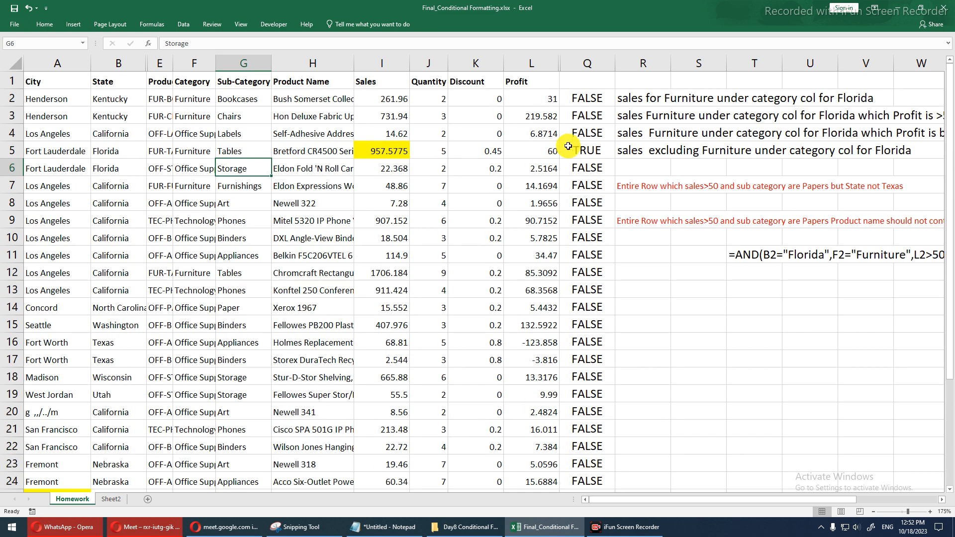
{"action": "left_click_drag", "start_coordinate": [585, 150], "coordinate": [101, 147]}
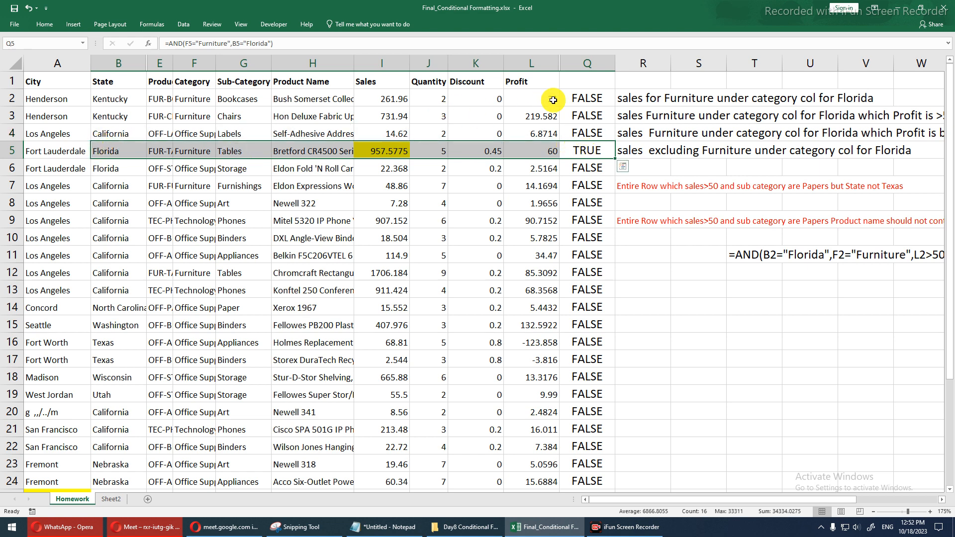
Inspect the formula of the conditional formatting rule applied to the highlighted Sales cell I5 and close the rule dialogs.
{"action": "left_click", "coordinate": [367, 152]}
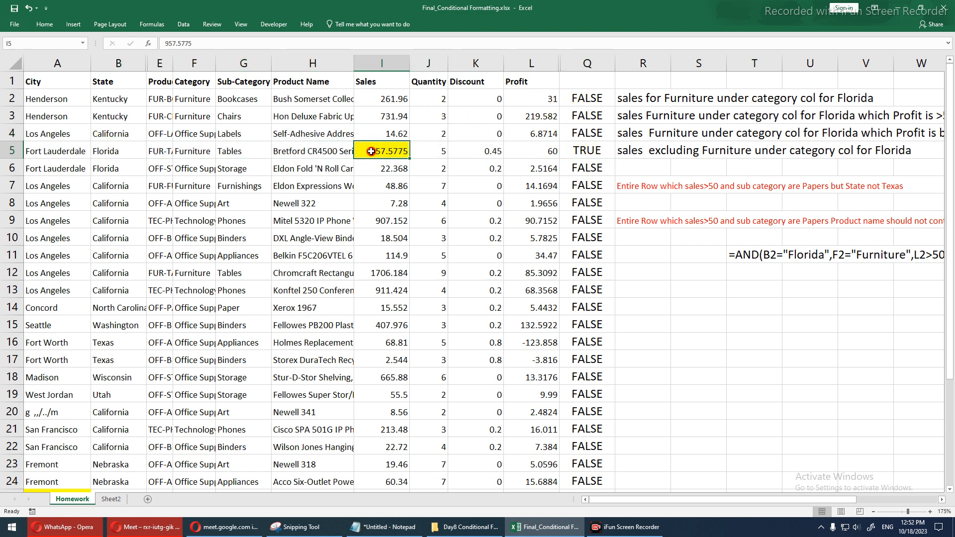
{"action": "double_click", "coordinate": [45, 25]}
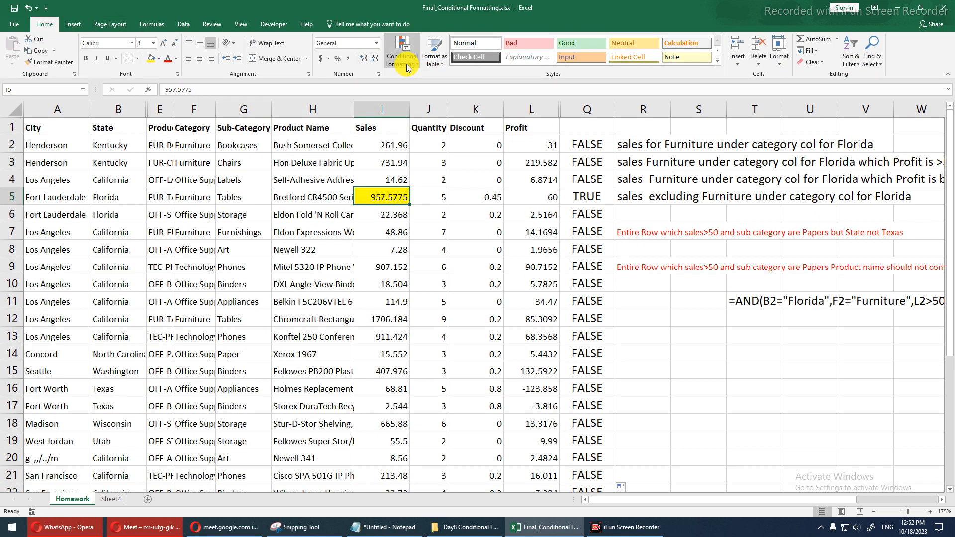
{"action": "left_click", "coordinate": [407, 64]}
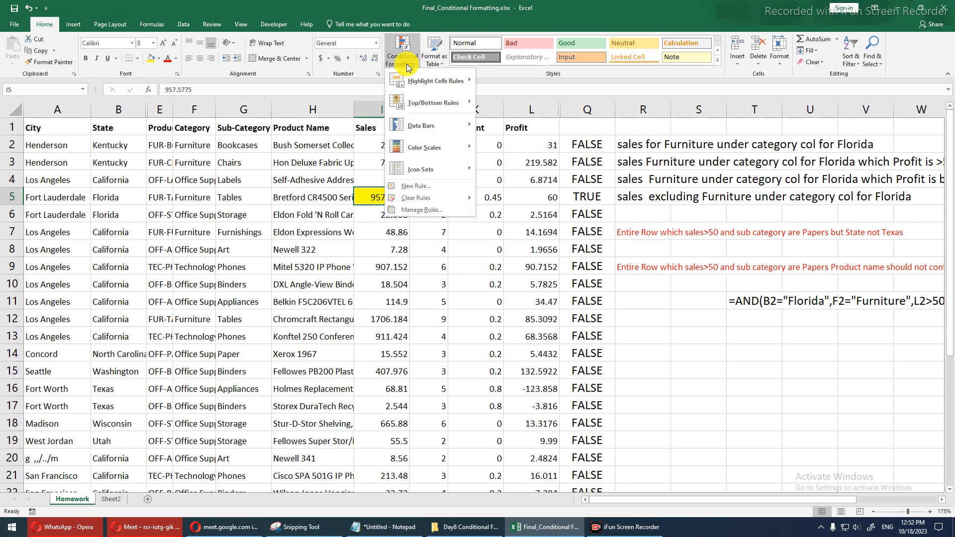
{"action": "left_click", "coordinate": [413, 210]}
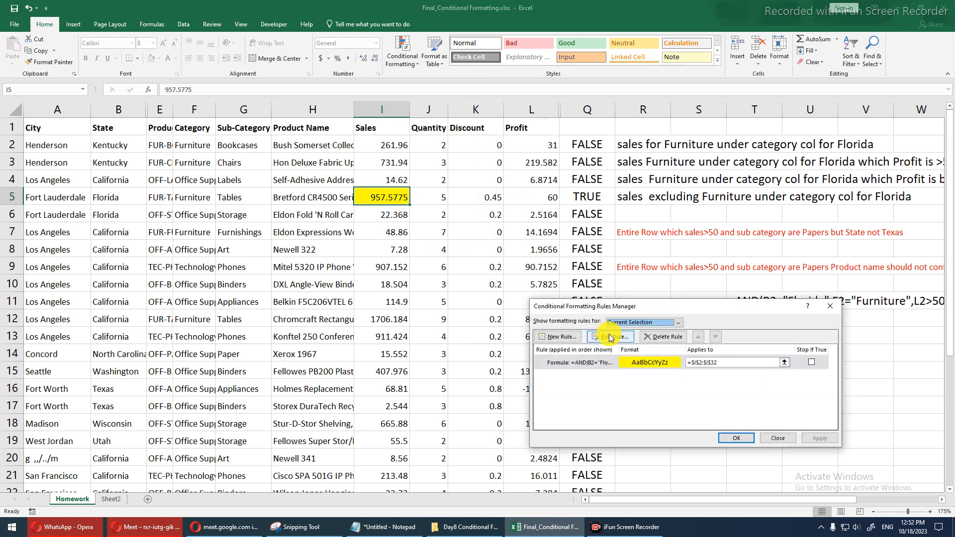
{"action": "left_click", "coordinate": [585, 363]}
{"action": "left_click", "coordinate": [612, 337]}
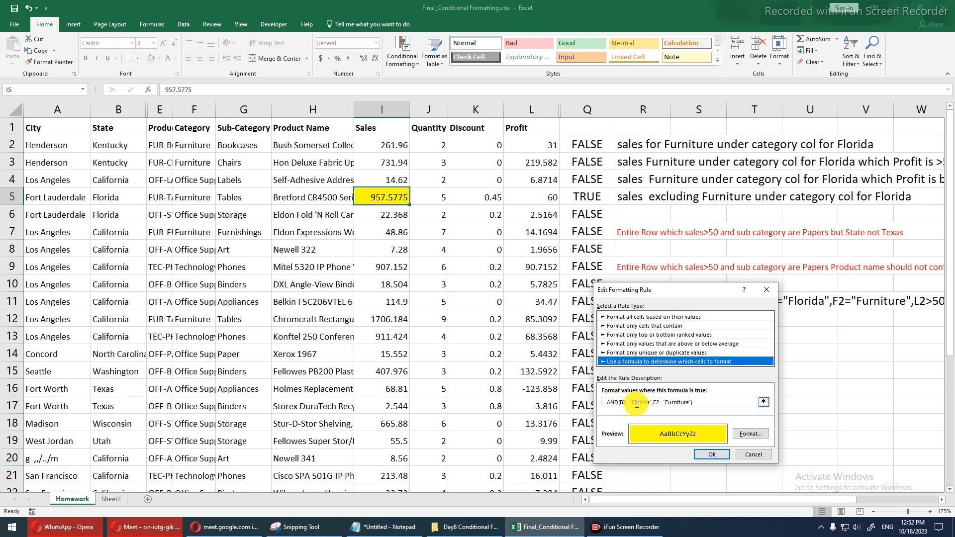
{"action": "left_click", "coordinate": [761, 457]}
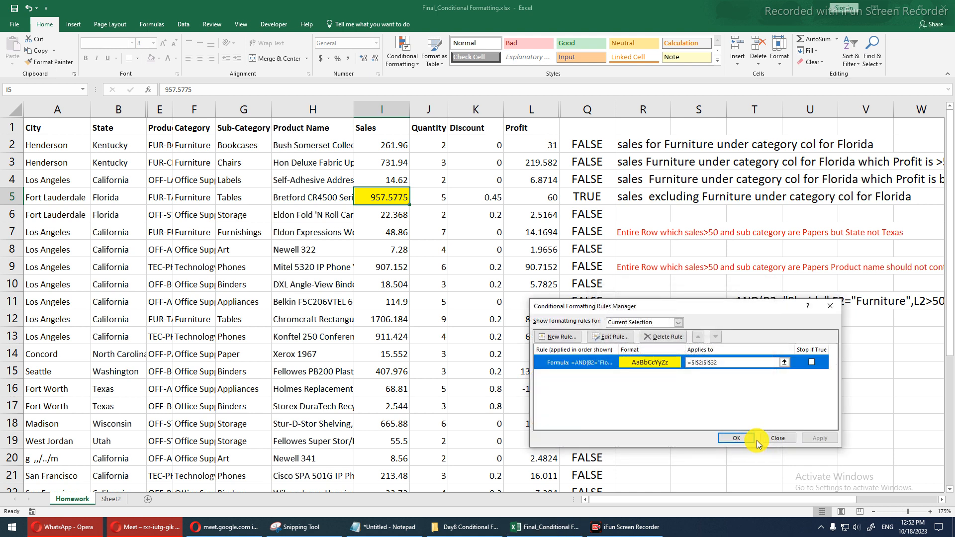
{"action": "left_click", "coordinate": [775, 436]}
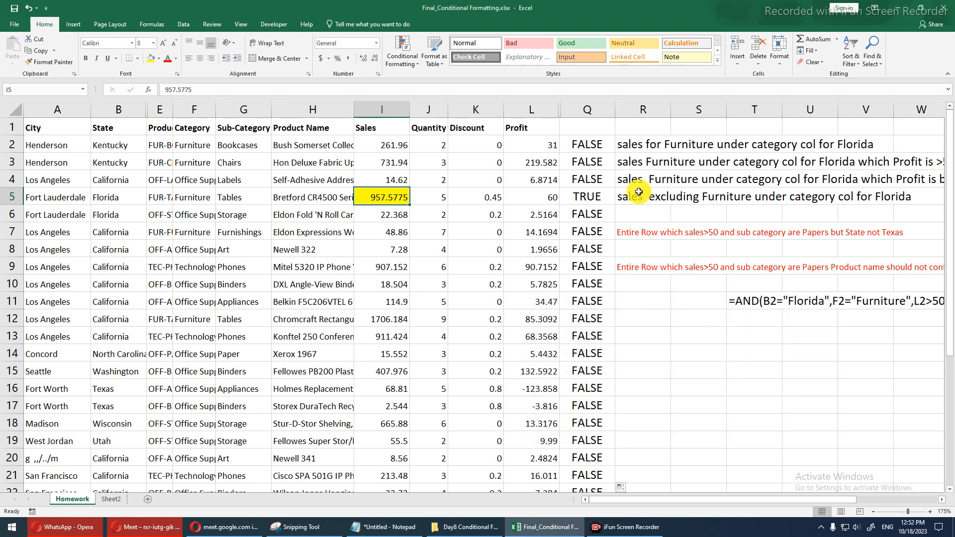
Insert a blank column before the AND results in column Q and enter 1 as the header of the shifted results column R.
{"action": "left_click", "coordinate": [603, 110]}
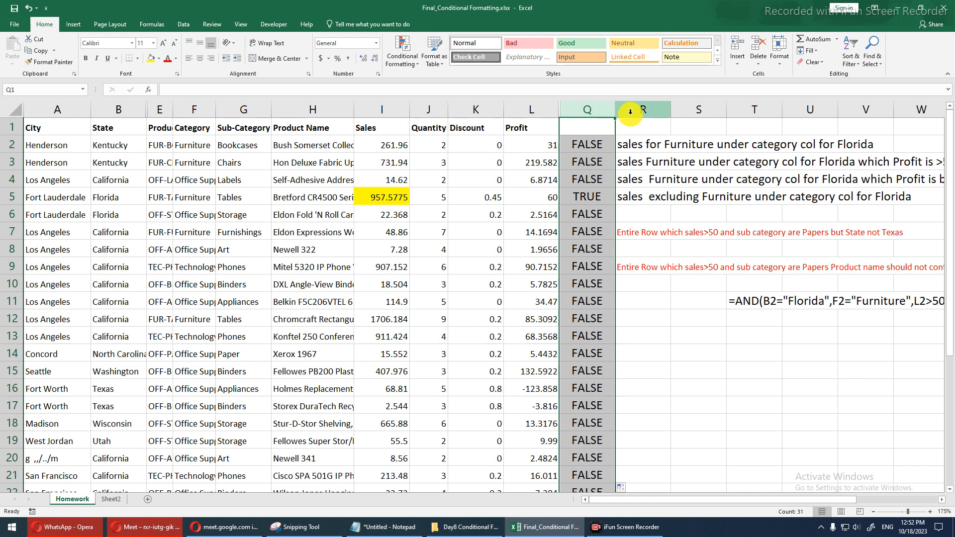
{"action": "key", "text": "ctrl+shift+plus"}
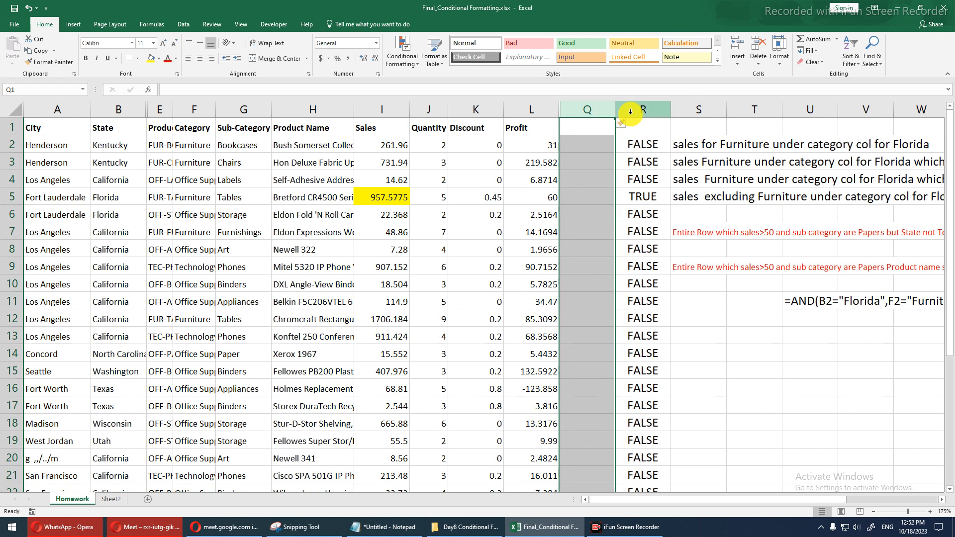
{"action": "left_click", "coordinate": [670, 128]}
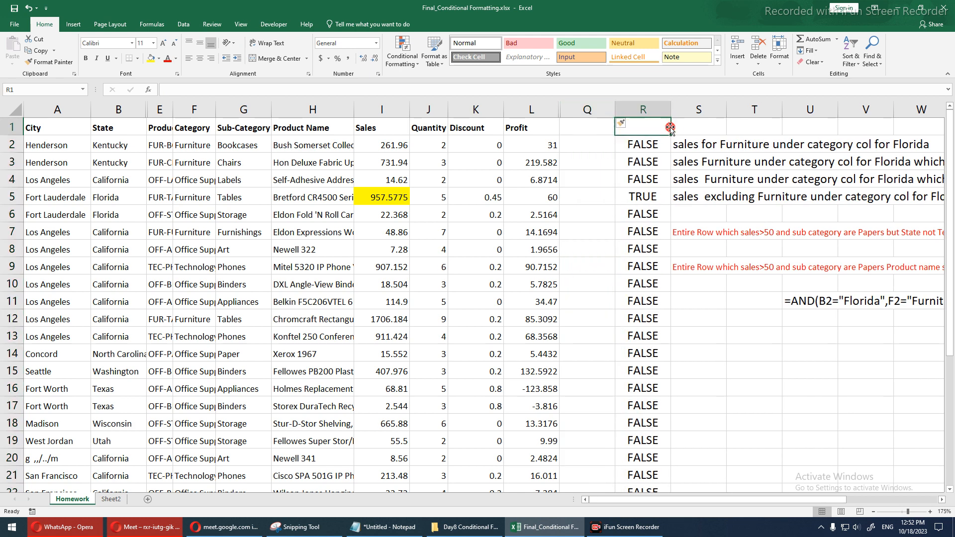
{"action": "type", "text": "1"}
{"action": "key", "text": "Return"}
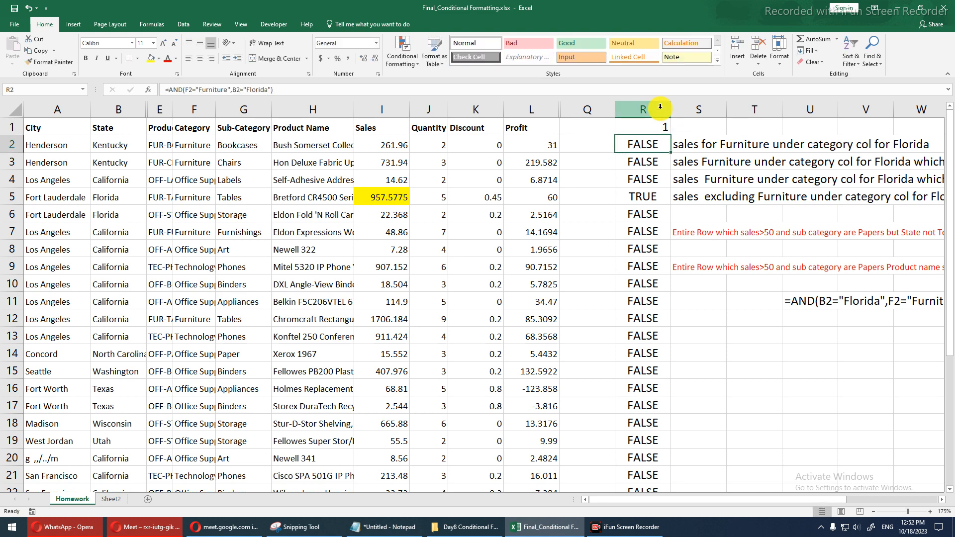
Hide column R with the earlier AND results.
{"action": "left_click", "coordinate": [660, 108]}
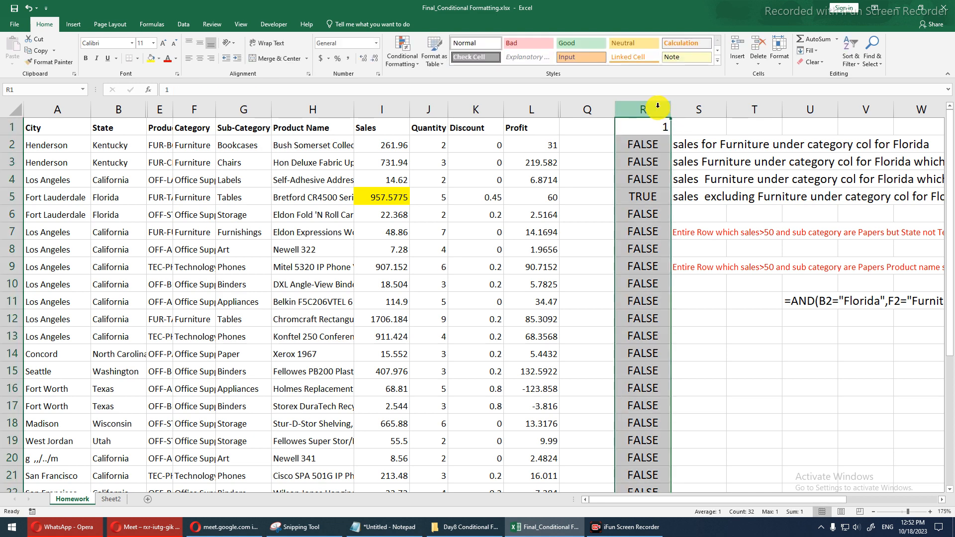
{"action": "right_click", "coordinate": [658, 108]}
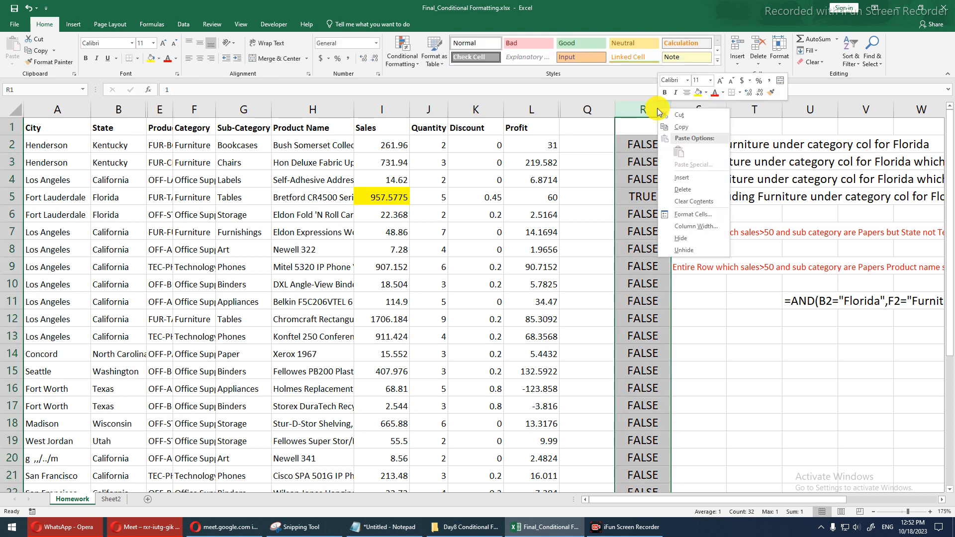
{"action": "key", "text": "h"}
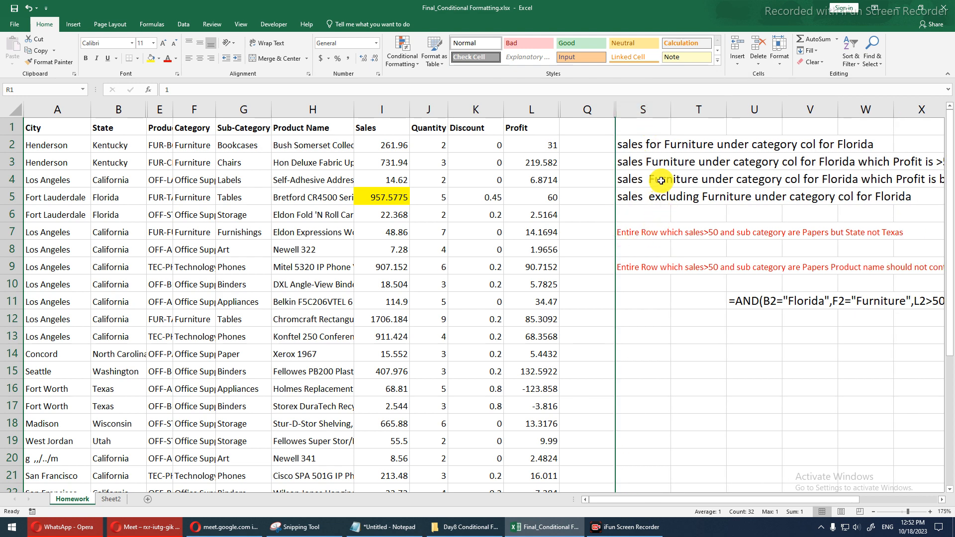
Review the criterion text in S3, focusing on its Profit condition.
{"action": "left_click", "coordinate": [639, 162]}
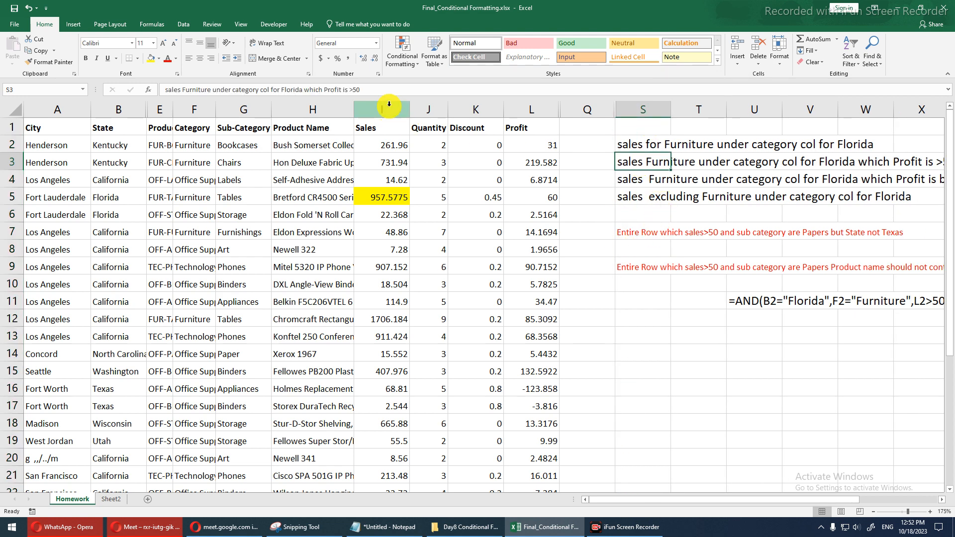
{"action": "left_click_drag", "start_coordinate": [363, 90], "coordinate": [147, 89]}
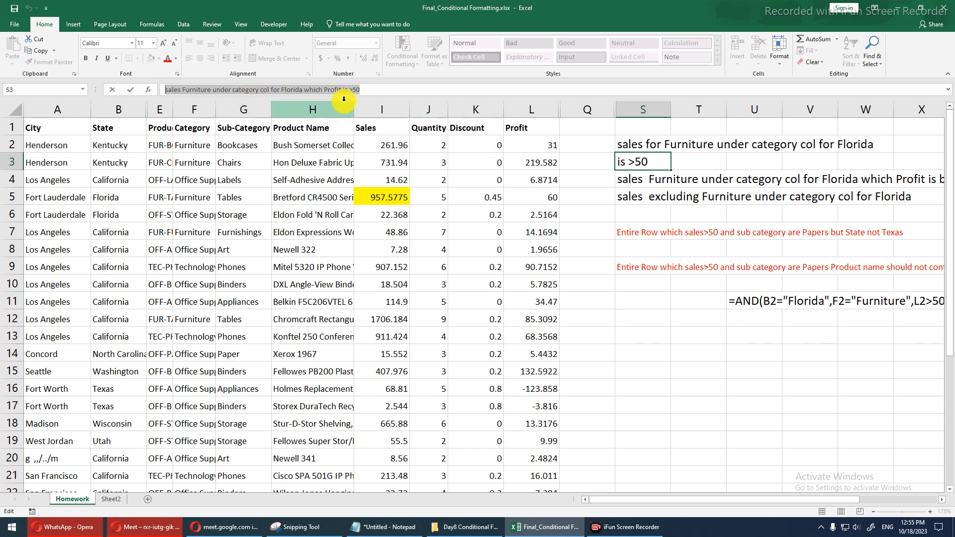
{"action": "left_click_drag", "start_coordinate": [324, 89], "coordinate": [388, 92]}
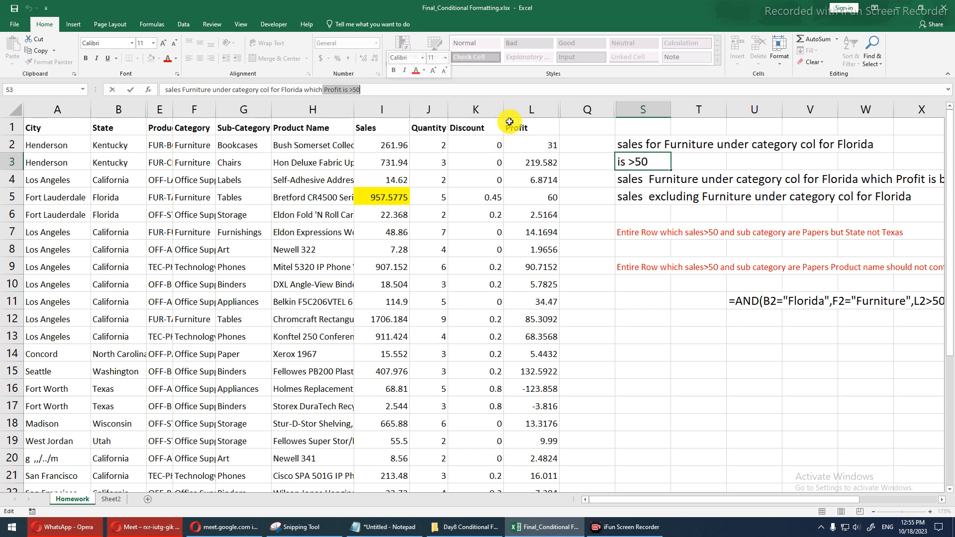
{"action": "key", "text": "Escape"}
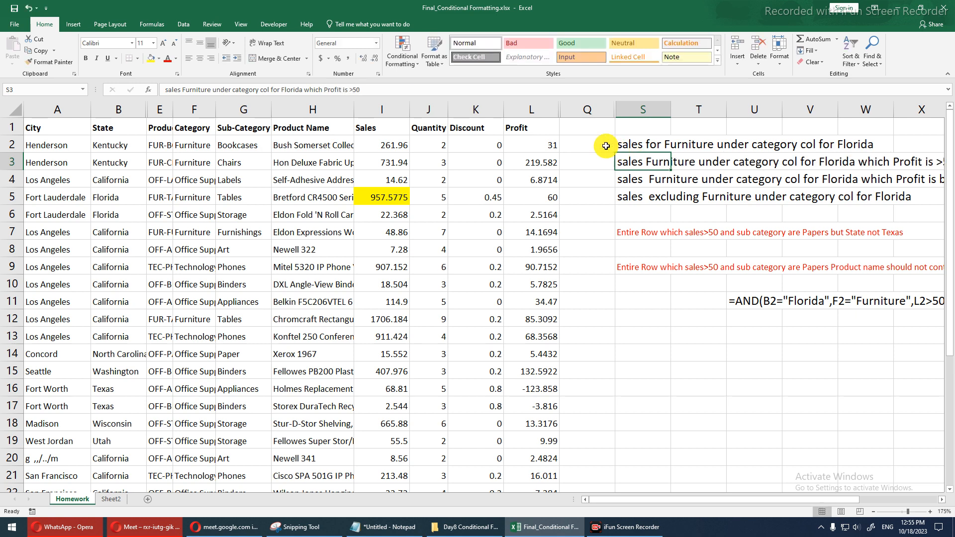
Begin an AND formula in Q2 with the first condition B2="Flordia".
{"action": "left_click", "coordinate": [593, 144]}
{"action": "type", "text": "="}
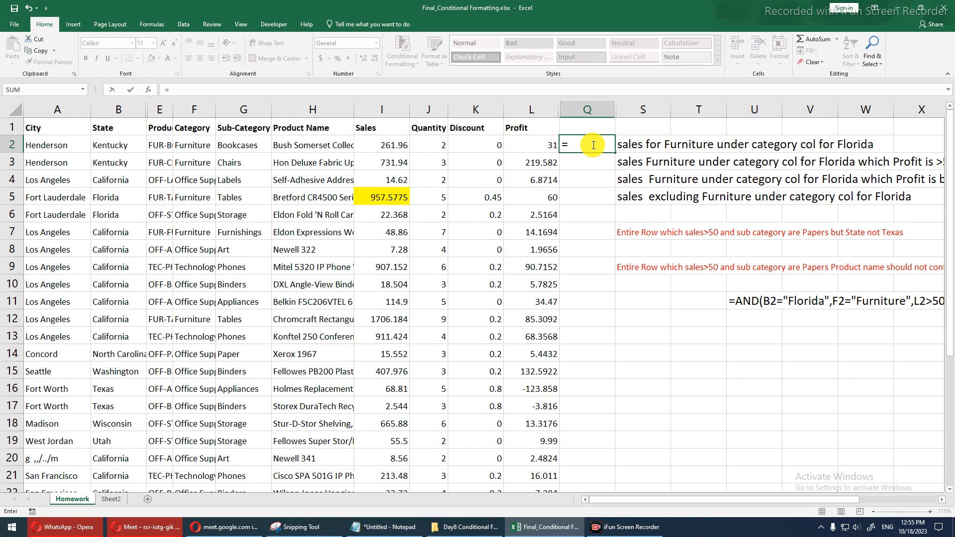
{"action": "type", "text": "and"}
{"action": "key", "text": "Tab"}
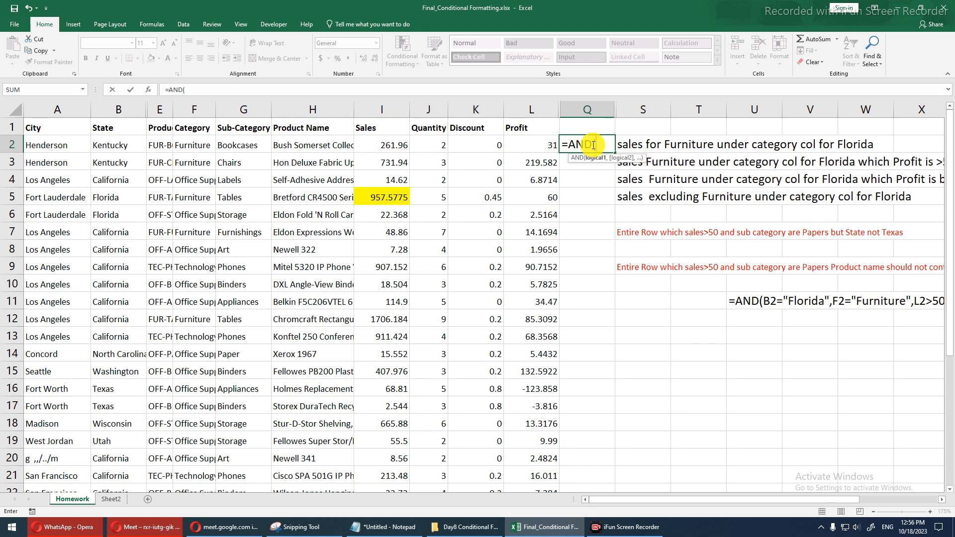
{"action": "left_click", "coordinate": [106, 146]}
{"action": "type", "text": "=\"F"}
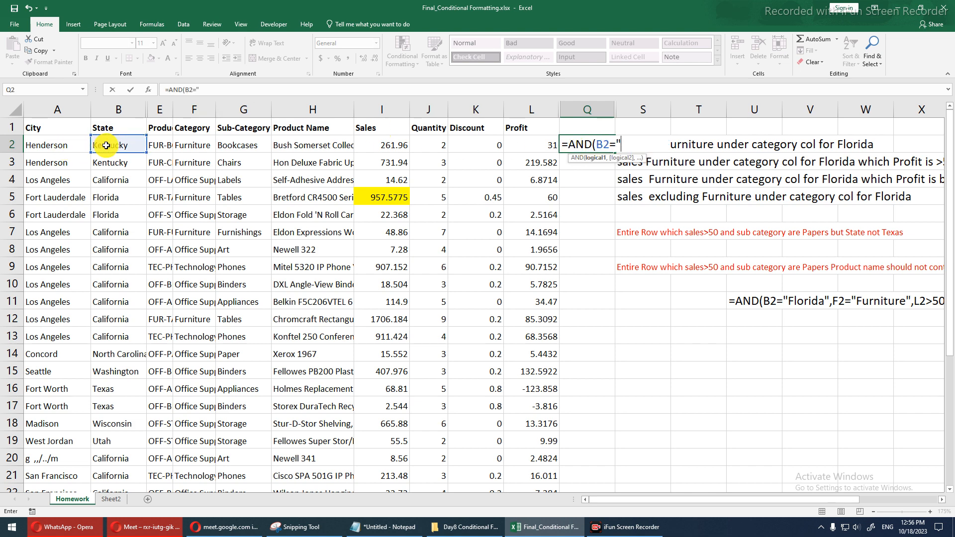
{"action": "type", "text": "lordia\","}
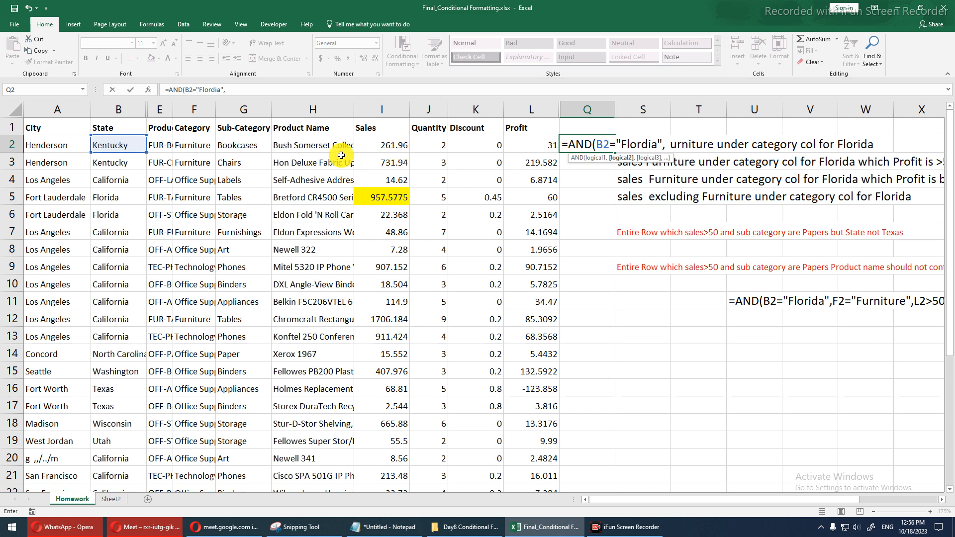
Add a G2 equals Furniture condition and an L2>50 condition to the Q2 formula.
{"action": "left_click", "coordinate": [253, 145]}
{"action": "type", "text": "="}
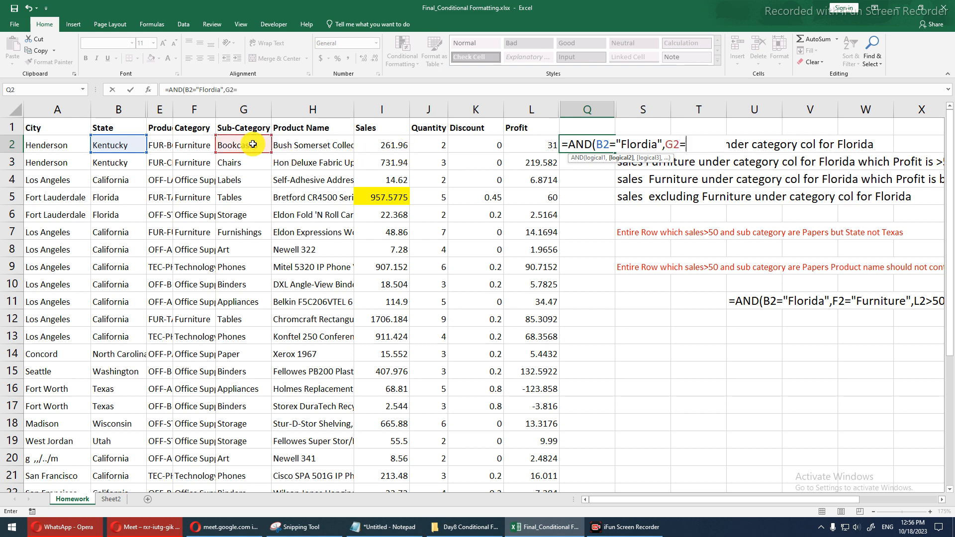
{"action": "type", "text": "\"Furniture:,"}
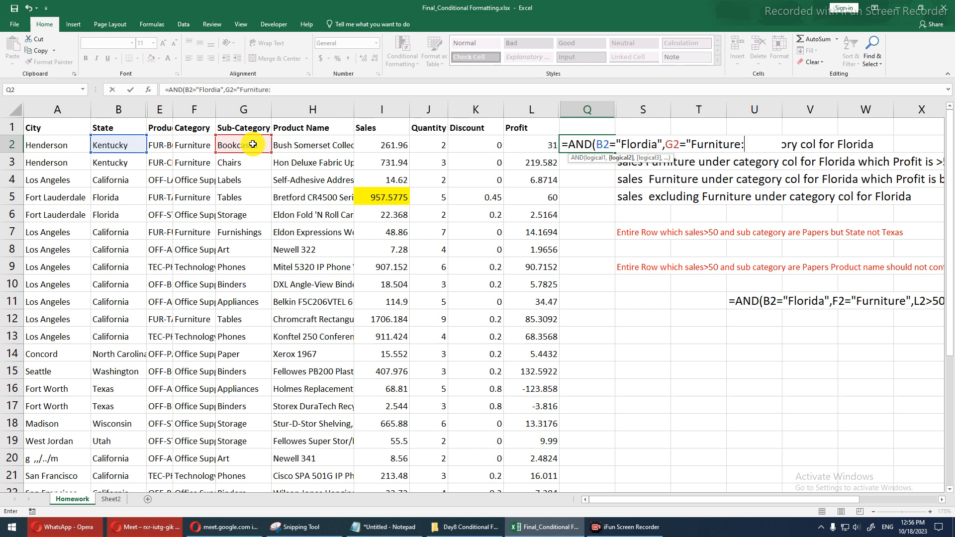
{"action": "left_click", "coordinate": [516, 146]}
{"action": "type", "text": ">50"}
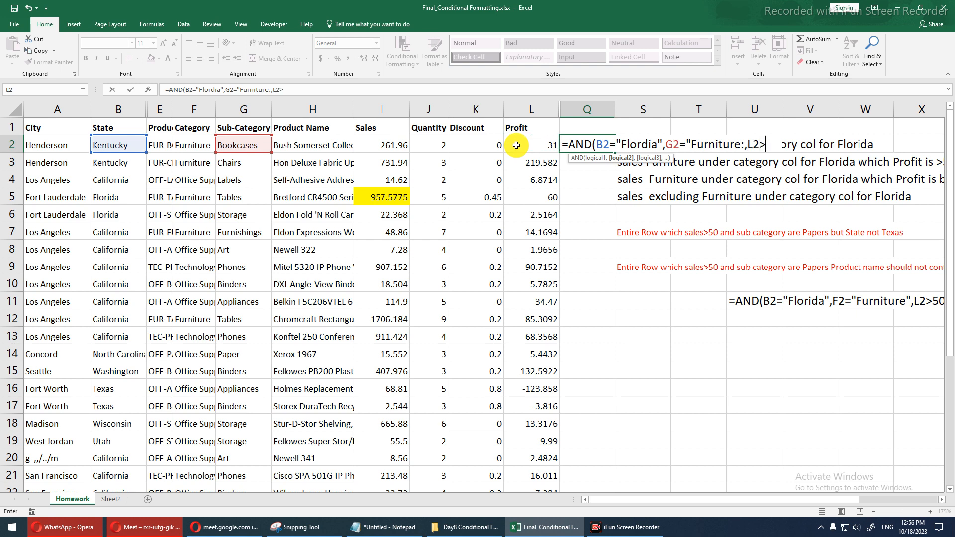
Replace the stray colon after Furniture in the Q2 formula with a closing quotation mark and fill the formula down column Q.
{"action": "key", "text": "Return"}
{"action": "left_click", "coordinate": [272, 88]}
{"action": "key", "text": "BackSpace"}
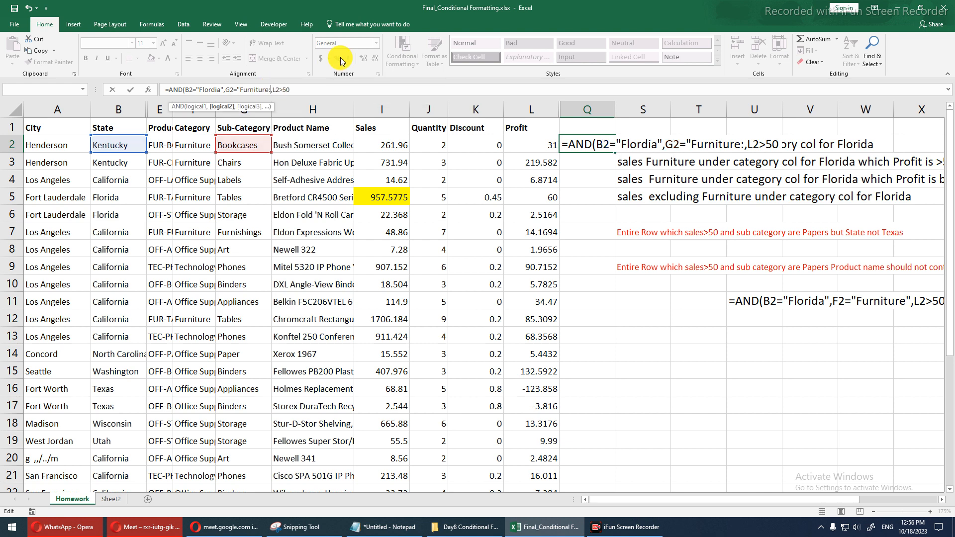
{"action": "type", "text": "\","}
{"action": "key", "text": "Return"}
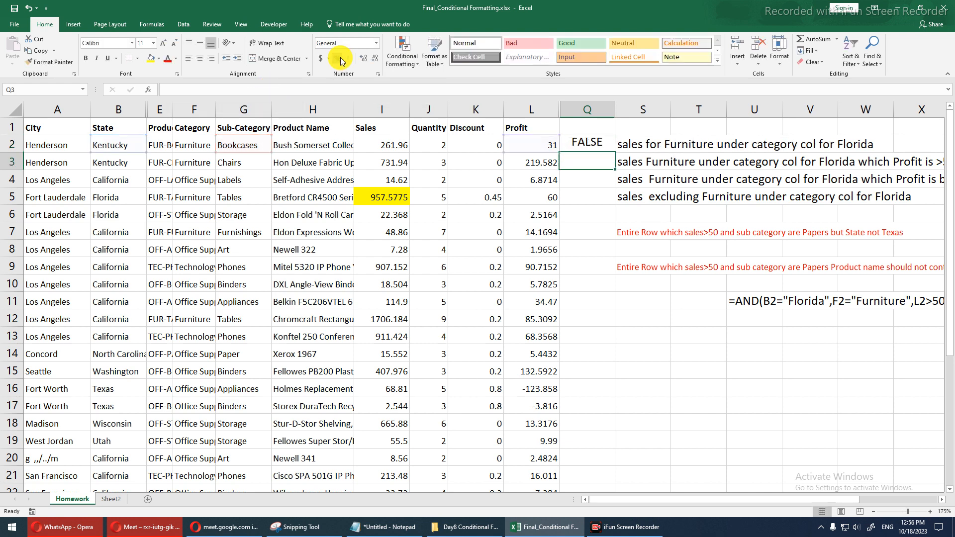
{"action": "left_click", "coordinate": [611, 147]}
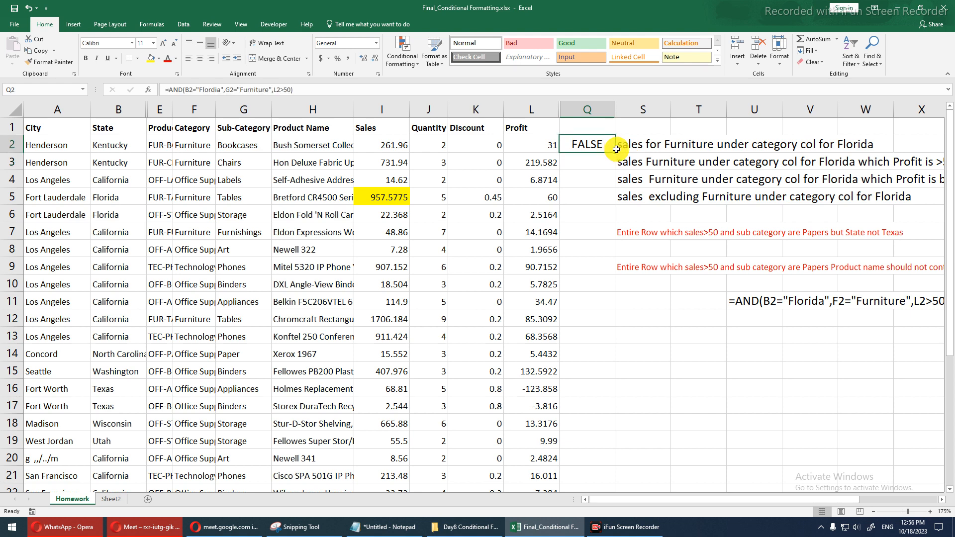
{"action": "double_click", "coordinate": [617, 152]}
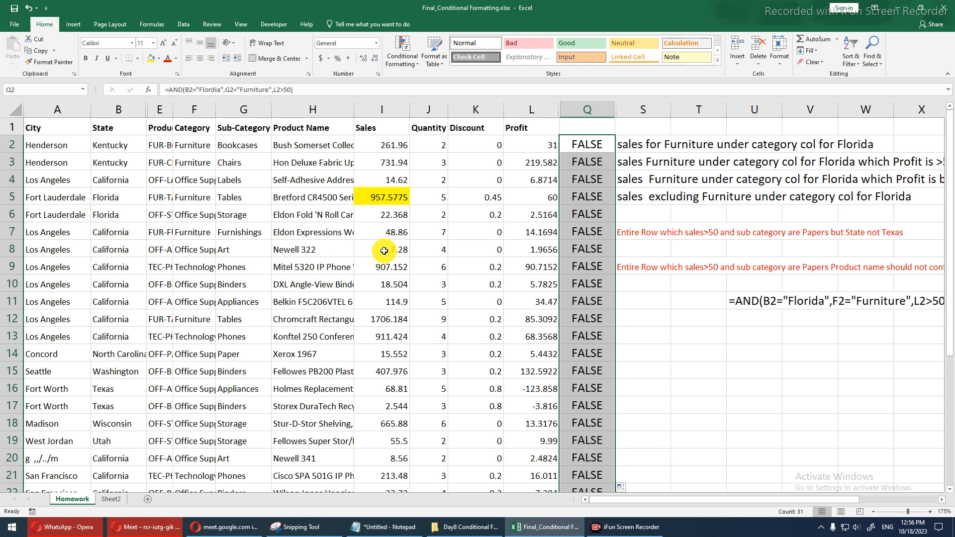
Compare the cell references in Q5's formula with the State, Category and Profit values in row 5.
{"action": "left_click_drag", "start_coordinate": [389, 198], "coordinate": [552, 199]}
{"action": "left_click", "coordinate": [575, 200]}
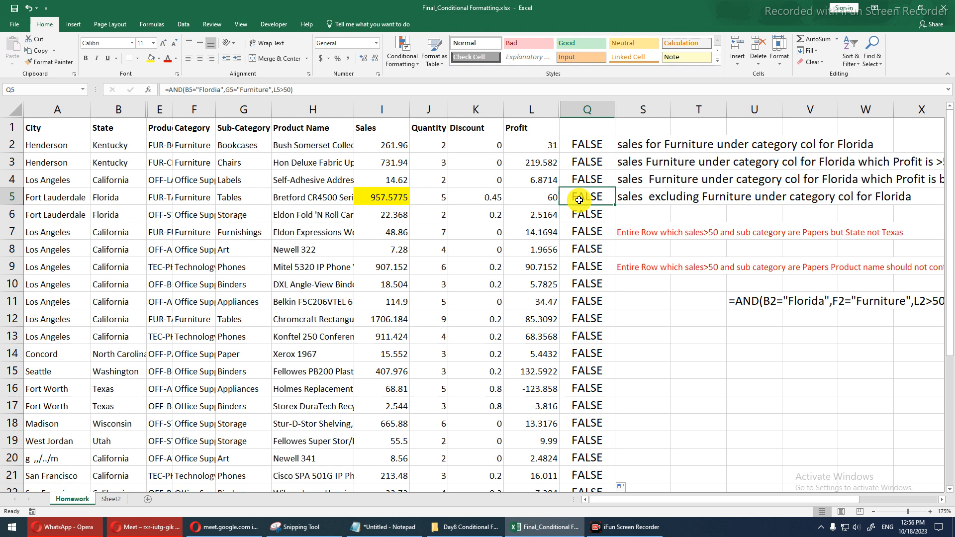
{"action": "double_click", "coordinate": [579, 199]}
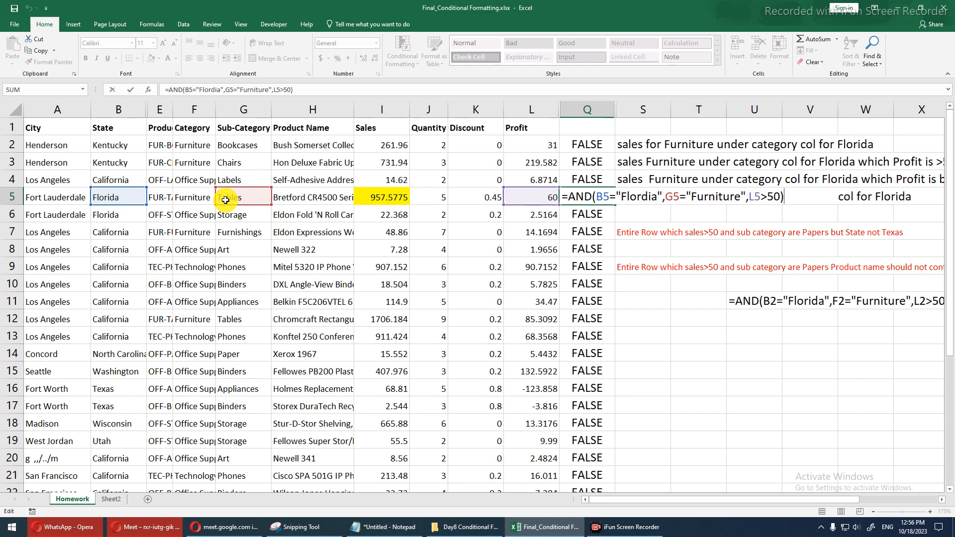
{"action": "key", "text": "Escape"}
{"action": "left_click_drag", "start_coordinate": [115, 192], "coordinate": [520, 200]}
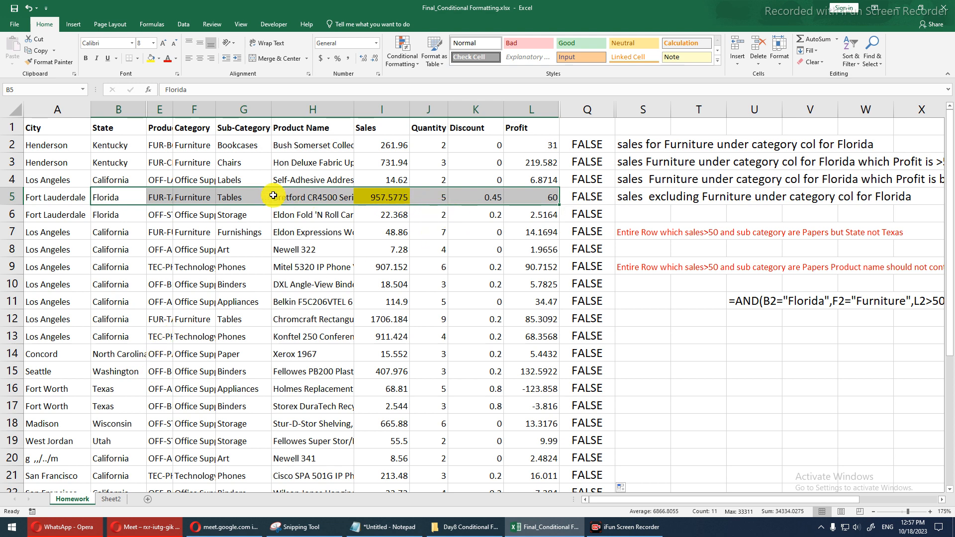
{"action": "left_click_drag", "start_coordinate": [118, 197], "coordinate": [187, 198]}
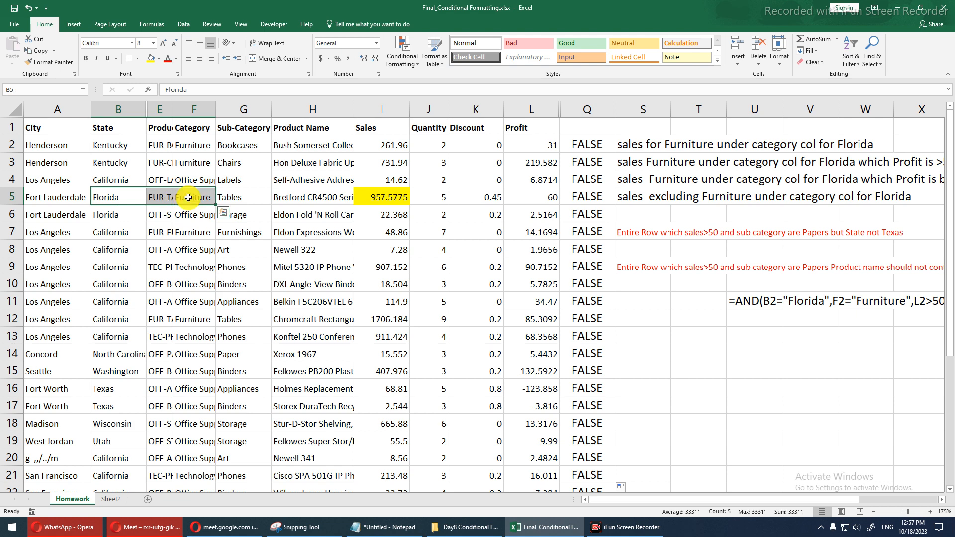
{"action": "left_click", "coordinate": [534, 197]}
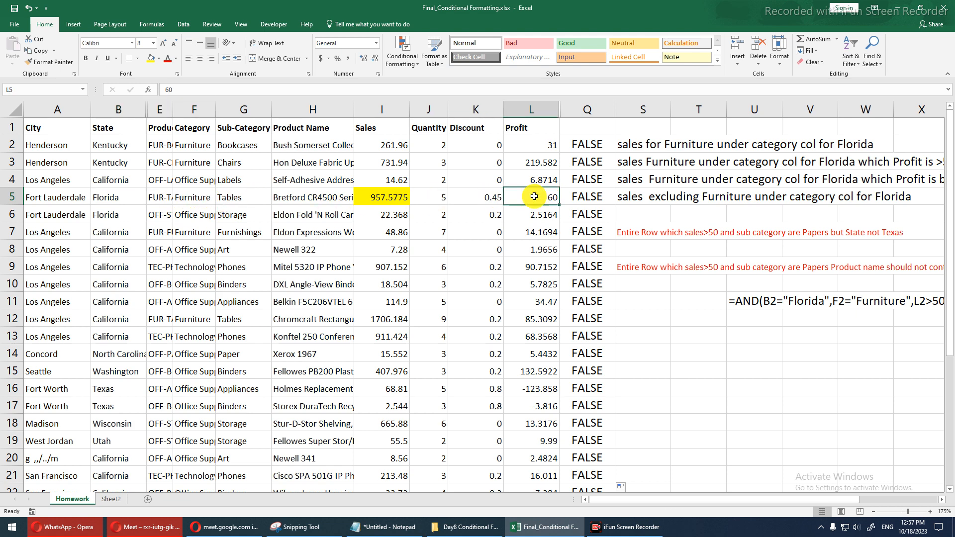
{"action": "left_click", "coordinate": [571, 195]}
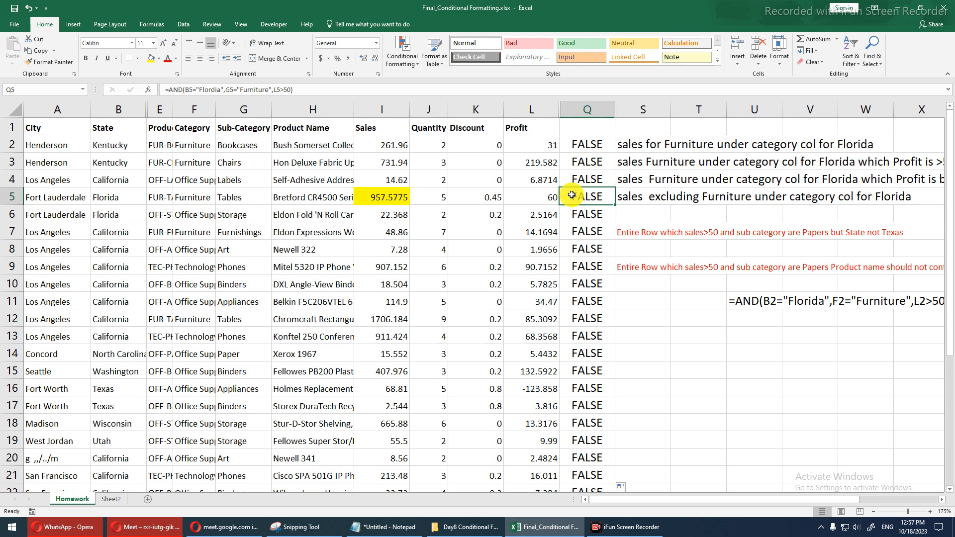
{"action": "double_click", "coordinate": [572, 196]}
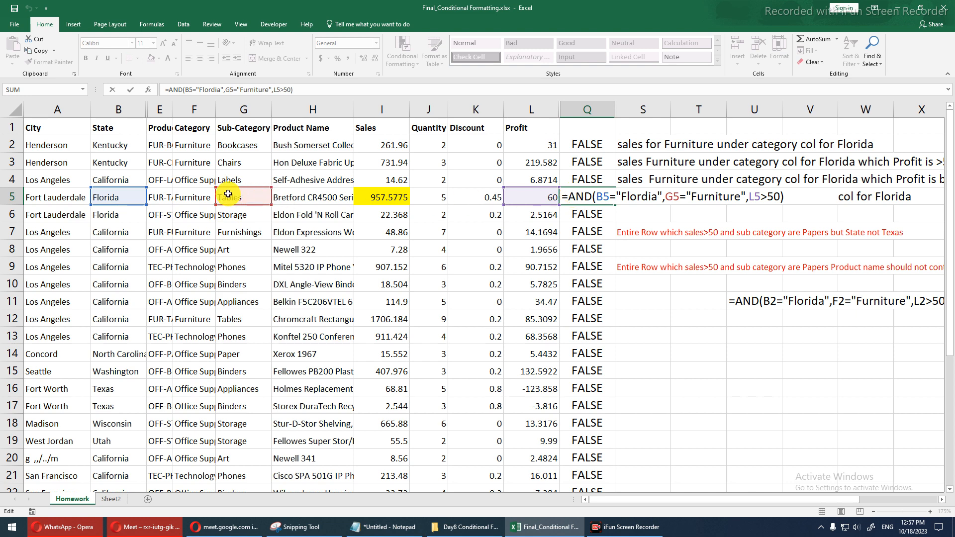
{"action": "left_click_drag", "start_coordinate": [215, 196], "coordinate": [194, 196]}
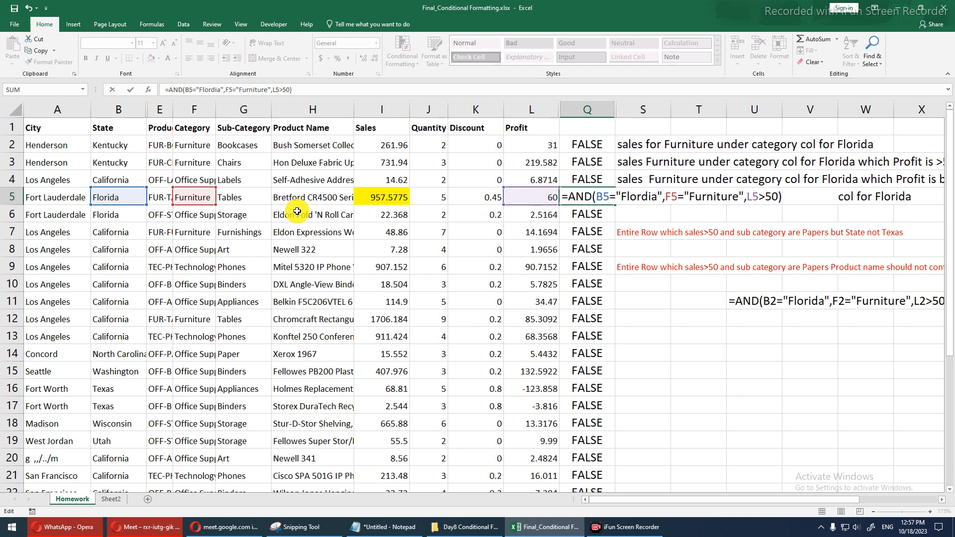
{"action": "key", "text": "Escape"}
{"action": "key", "text": "F2"}
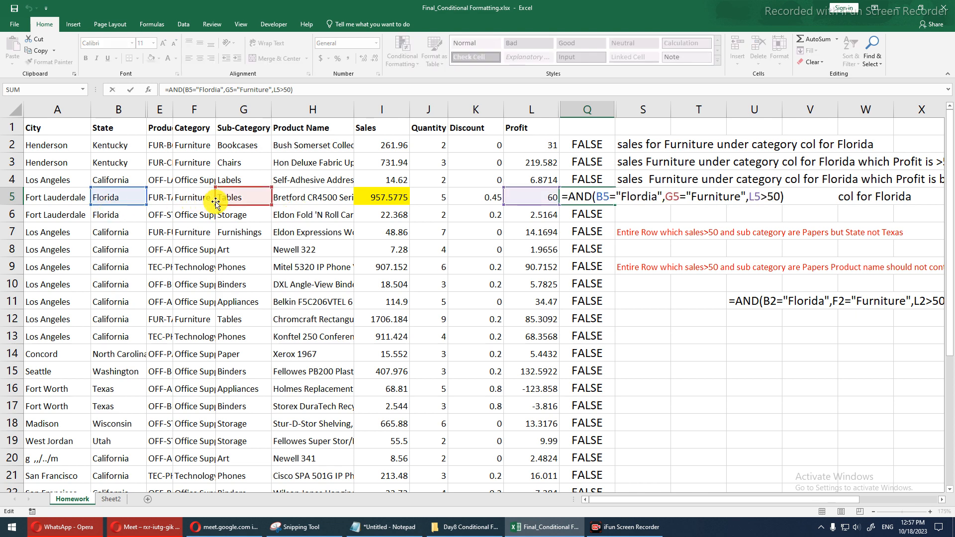
{"action": "left_click", "coordinate": [667, 198]}
{"action": "left_click_drag", "start_coordinate": [667, 199], "coordinate": [683, 199]}
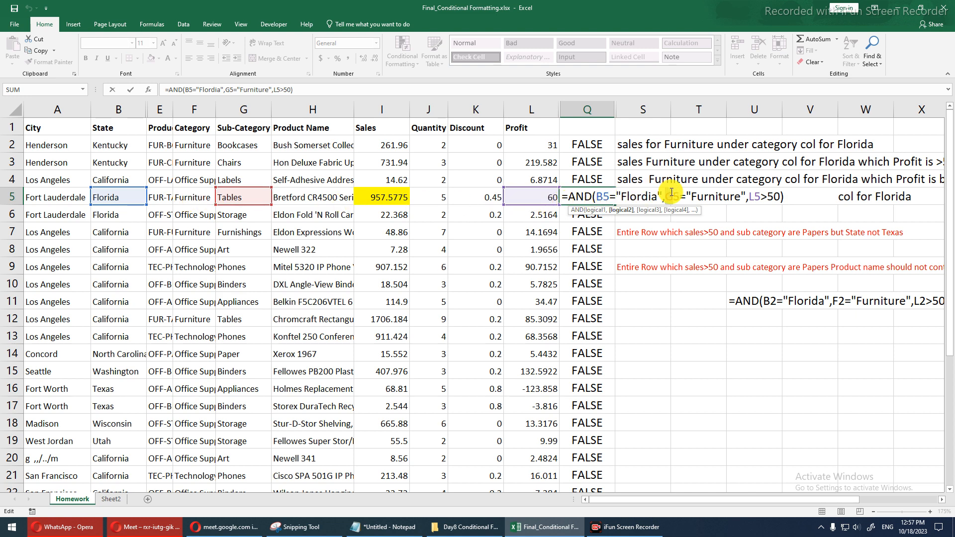
{"action": "key", "text": "Escape"}
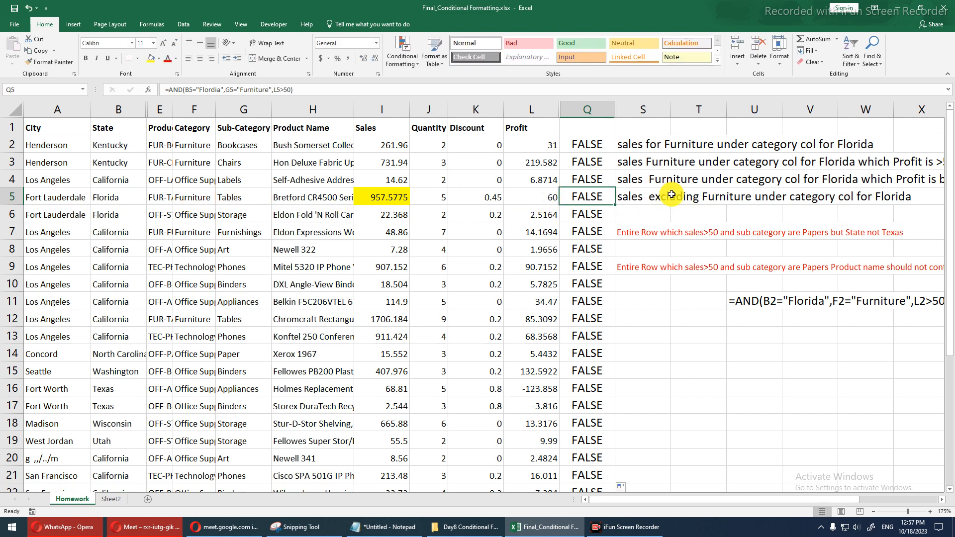
{"action": "key", "text": "F2"}
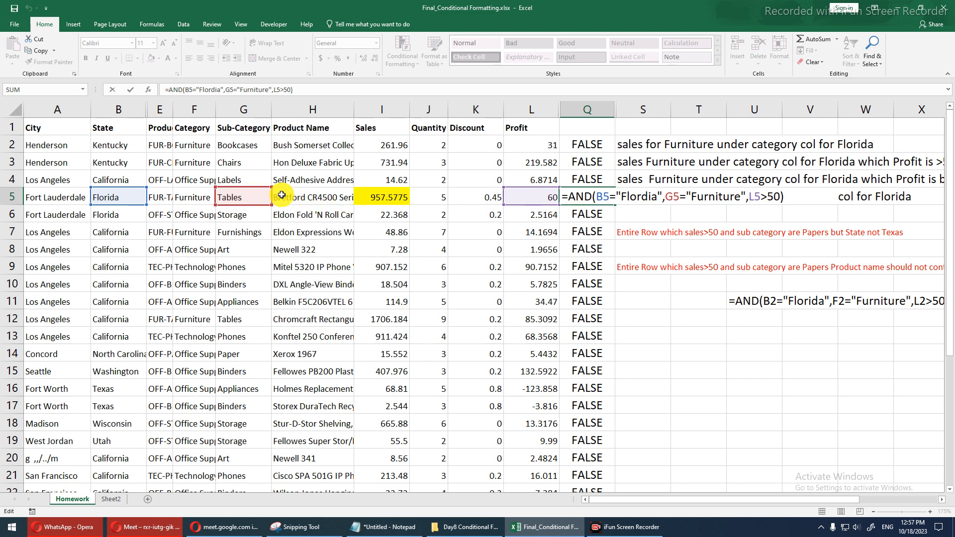
{"action": "key", "text": "Escape"}
Change the Furniture condition's reference in the Q2 formula from G2 to F2 and fill the formula down column Q.
{"action": "left_click", "coordinate": [577, 145]}
{"action": "key", "text": "F2"}
{"action": "left_click_drag", "start_coordinate": [229, 146], "coordinate": [210, 143]}
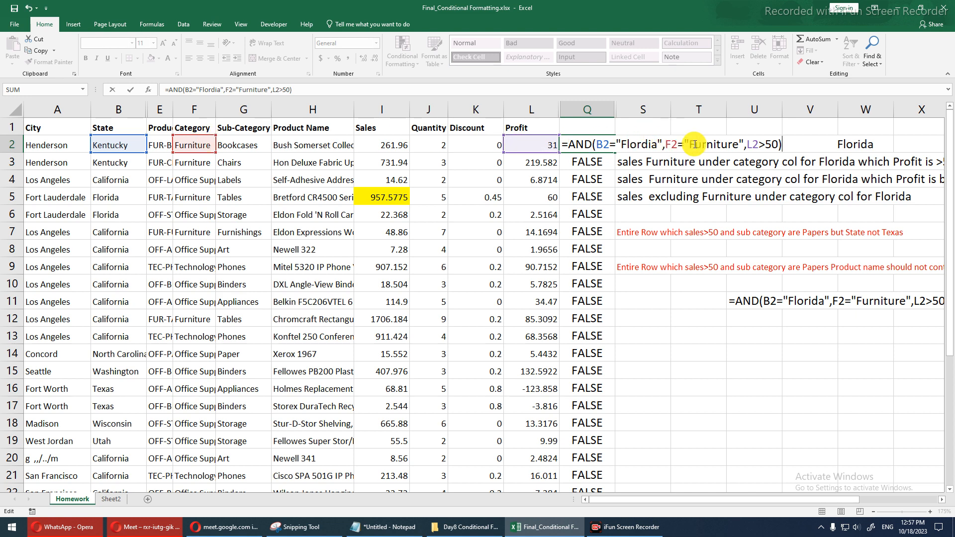
{"action": "key", "text": "Return"}
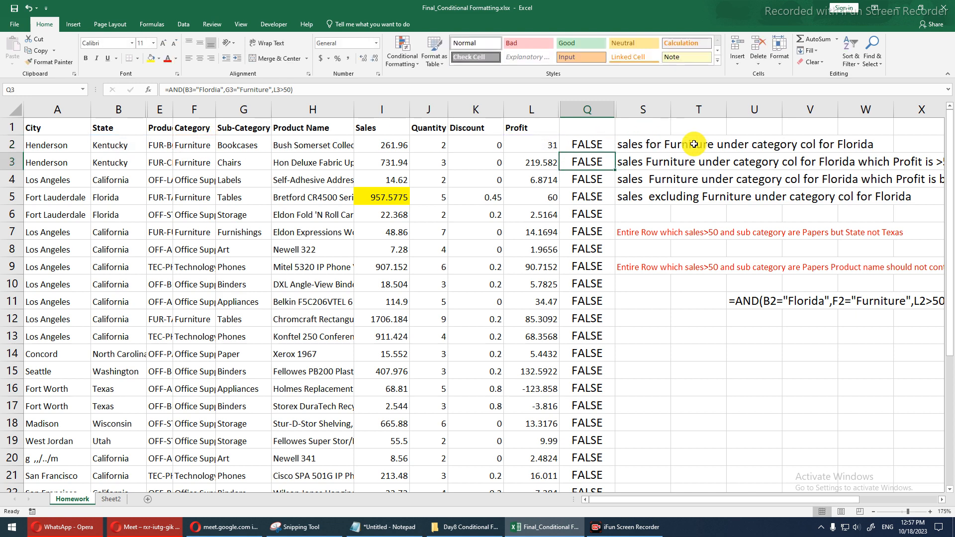
{"action": "left_click", "coordinate": [594, 149]}
{"action": "double_click", "coordinate": [615, 153]}
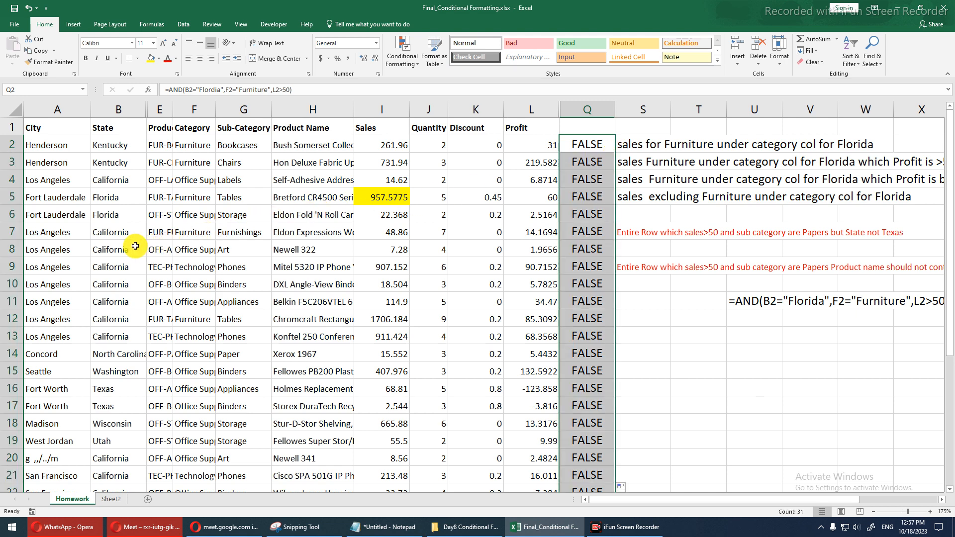
Check row 5's values against the Q2 and Q5 formulas to find why the AND test does not match.
{"action": "left_click", "coordinate": [115, 217]}
{"action": "left_click_drag", "start_coordinate": [131, 200], "coordinate": [577, 194]}
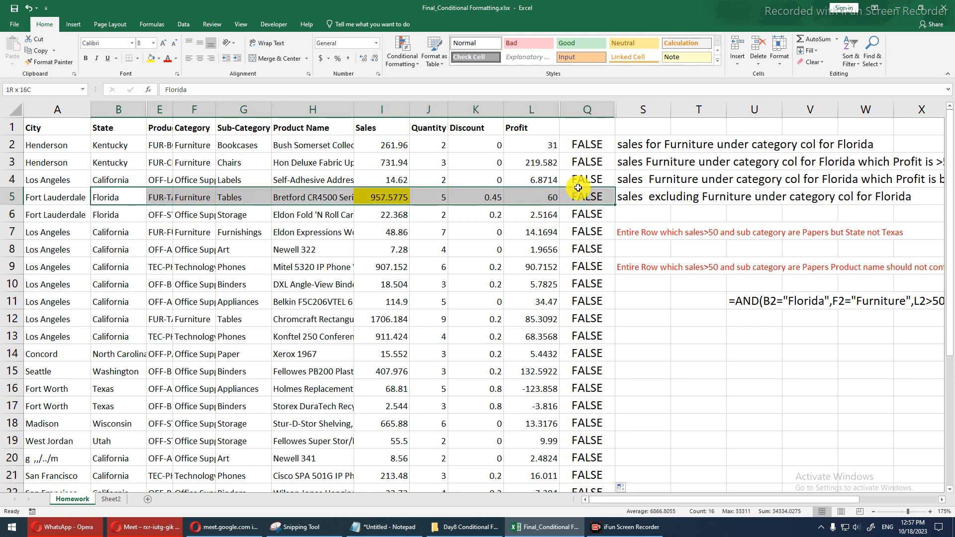
{"action": "left_click", "coordinate": [588, 147]}
{"action": "double_click", "coordinate": [588, 148]}
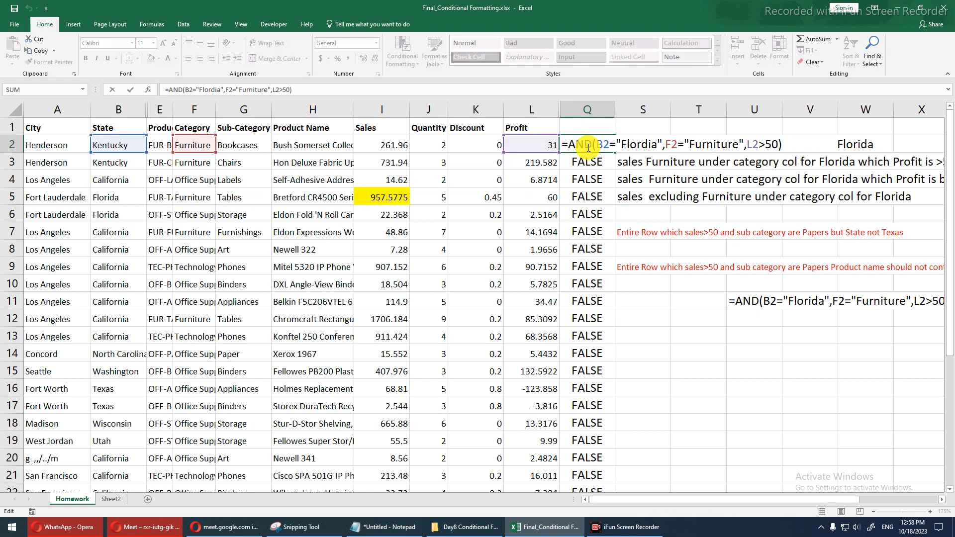
{"action": "key", "text": "Escape"}
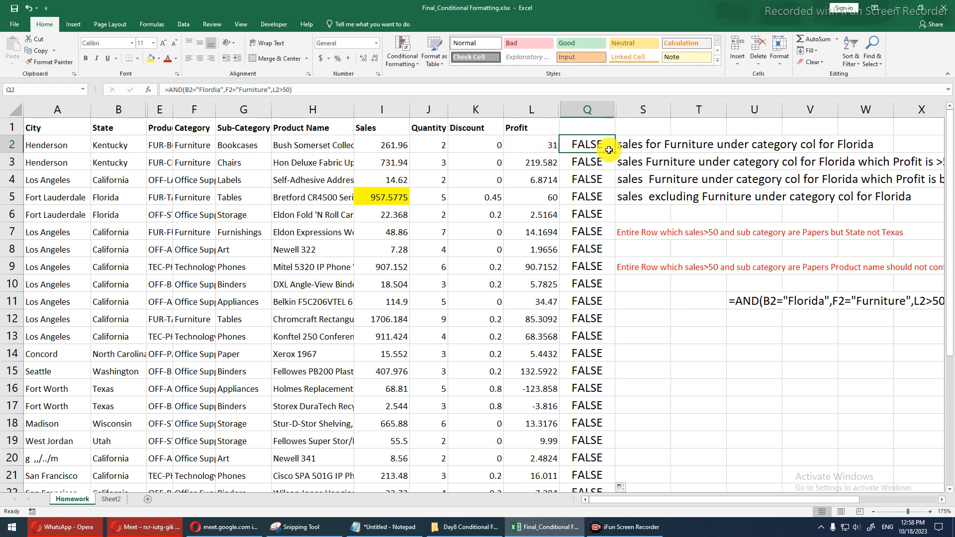
{"action": "left_click", "coordinate": [593, 197]}
{"action": "double_click", "coordinate": [593, 196]}
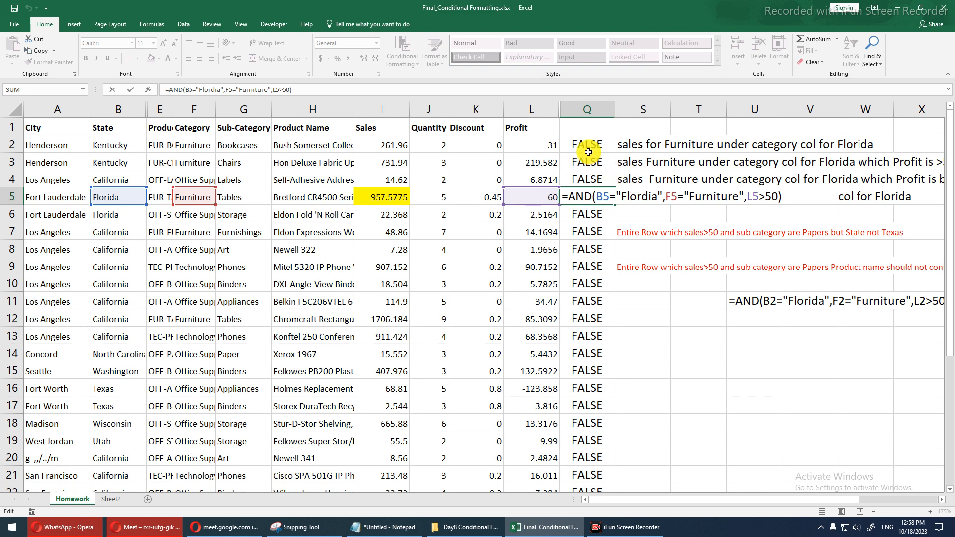
{"action": "key", "text": "Escape"}
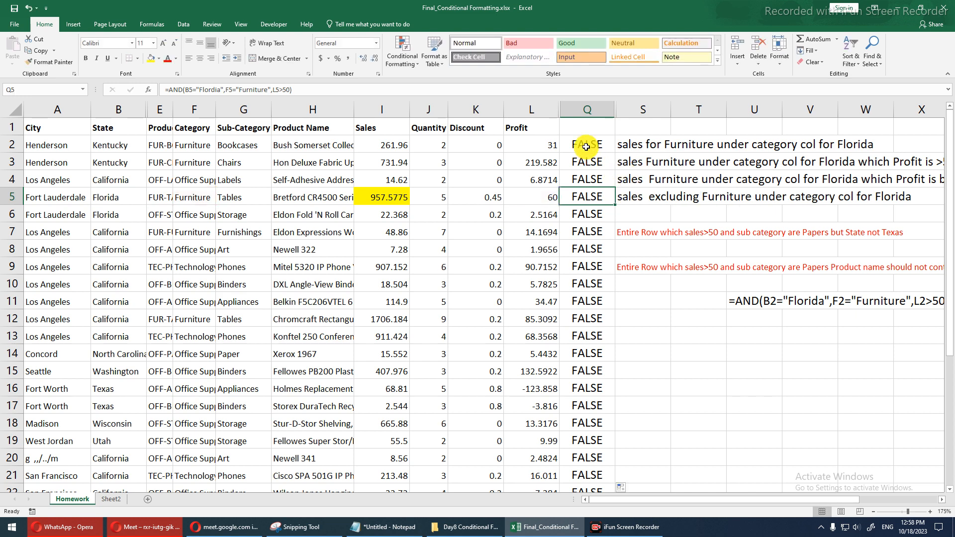
Correct the misspelled state in the Q2 formula to "Florida" and fill the formula down column Q.
{"action": "left_click", "coordinate": [590, 145]}
{"action": "double_click", "coordinate": [597, 144]}
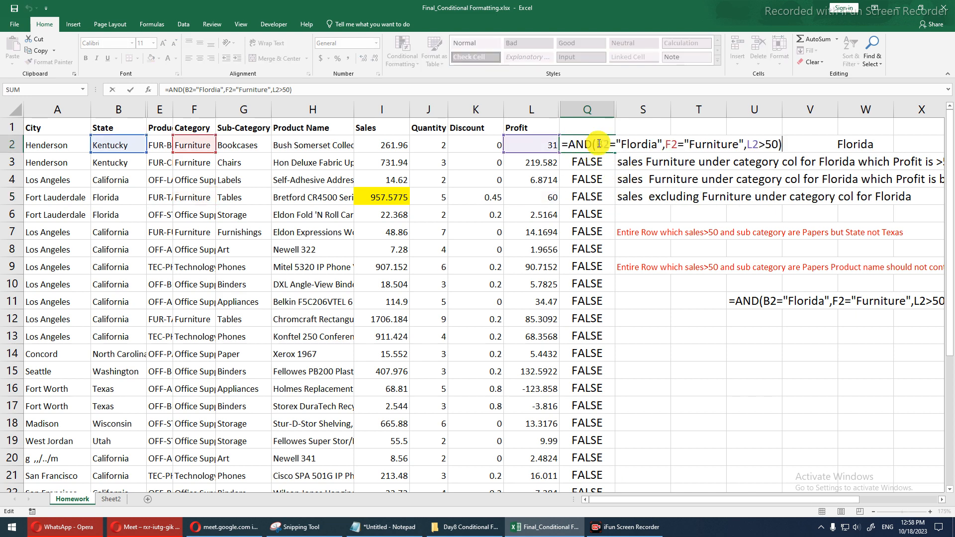
{"action": "left_click", "coordinate": [652, 145]}
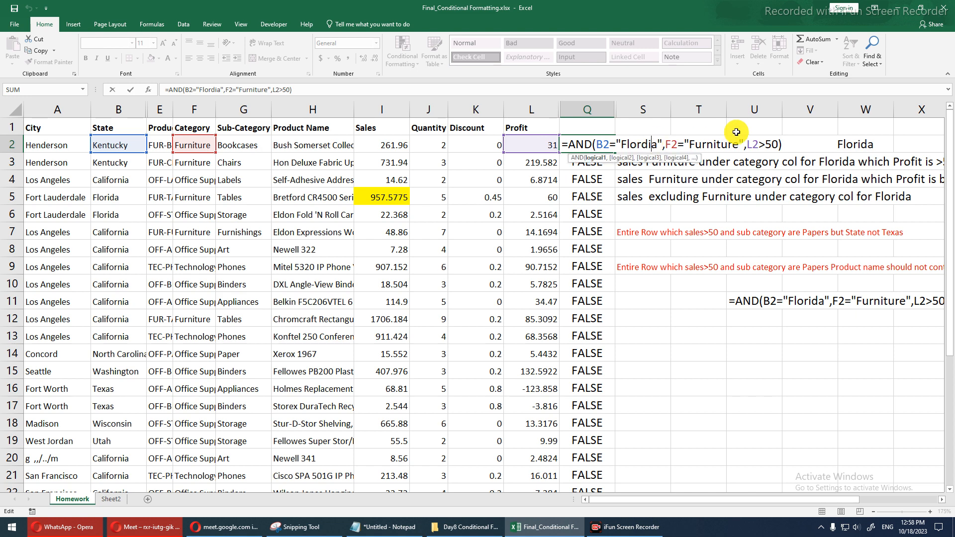
{"action": "key", "text": "Left"}
{"action": "key", "text": "Delete"}
{"action": "key", "text": "Left"}
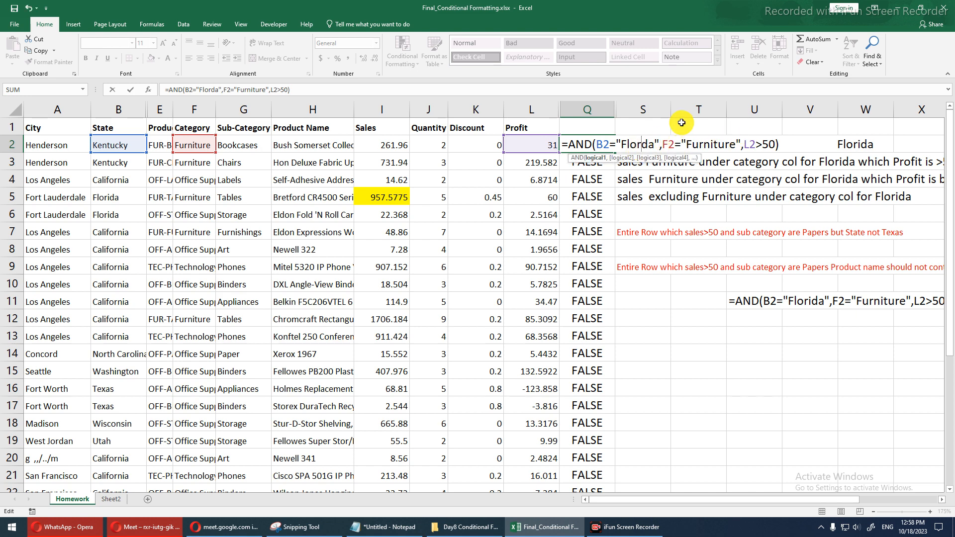
{"action": "type", "text": "i"}
{"action": "key", "text": "Return"}
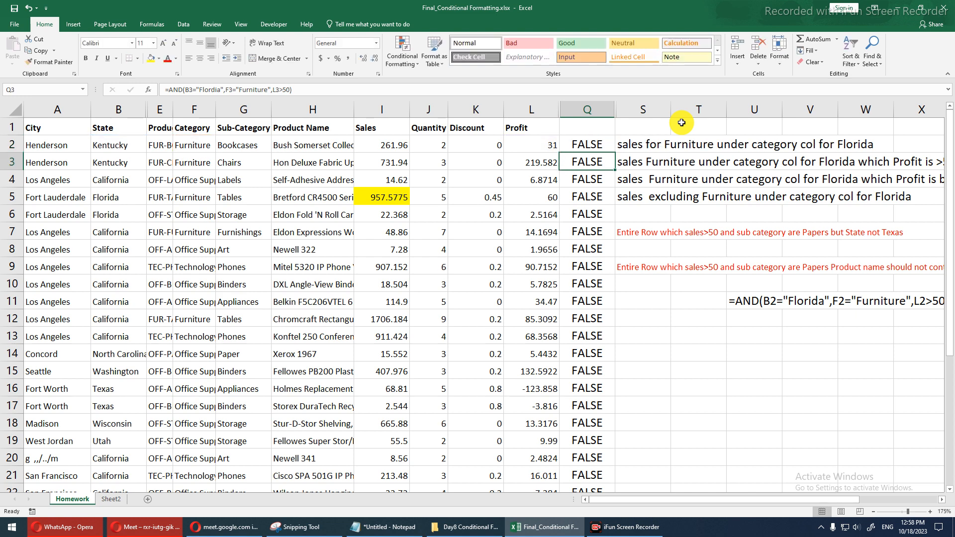
{"action": "left_click", "coordinate": [601, 145]}
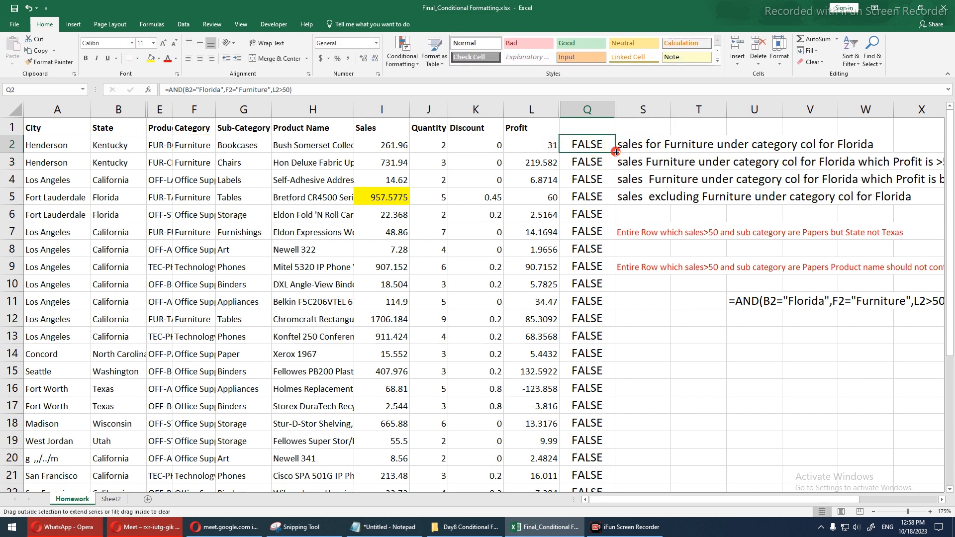
{"action": "double_click", "coordinate": [613, 153]}
Check Q5's result against the Category to Profit values in row 5 and refill the Q2 formula down column Q.
{"action": "left_click", "coordinate": [600, 198]}
{"action": "left_click_drag", "start_coordinate": [600, 198], "coordinate": [201, 200]}
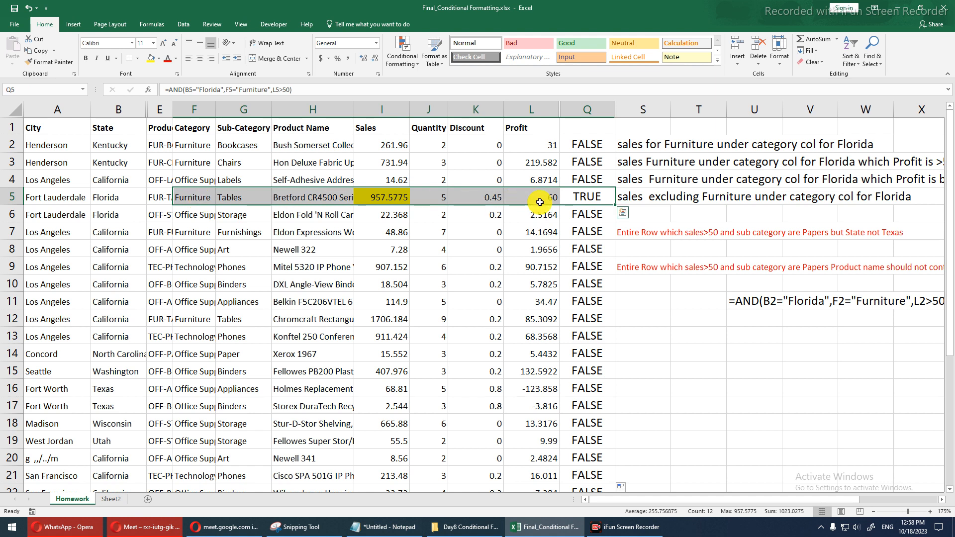
{"action": "left_click", "coordinate": [579, 202]}
{"action": "left_click", "coordinate": [591, 145]}
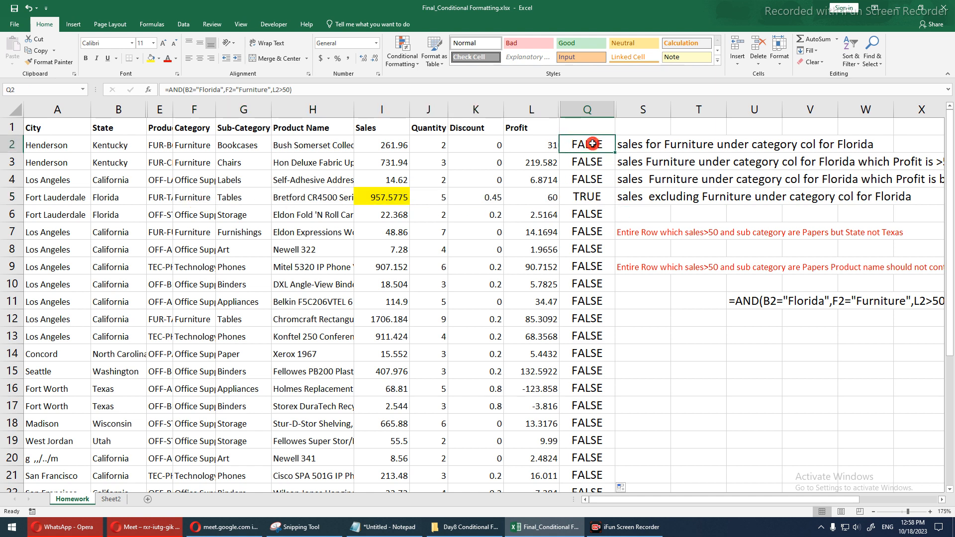
{"action": "double_click", "coordinate": [616, 153]}
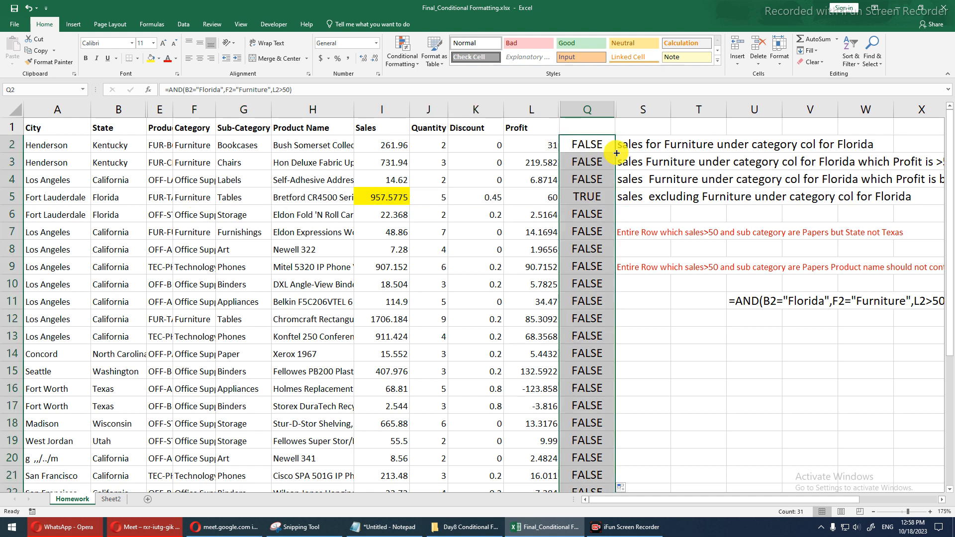
Enter 2 in Q1 as the heading above the AND formula results.
{"action": "left_click", "coordinate": [580, 126]}
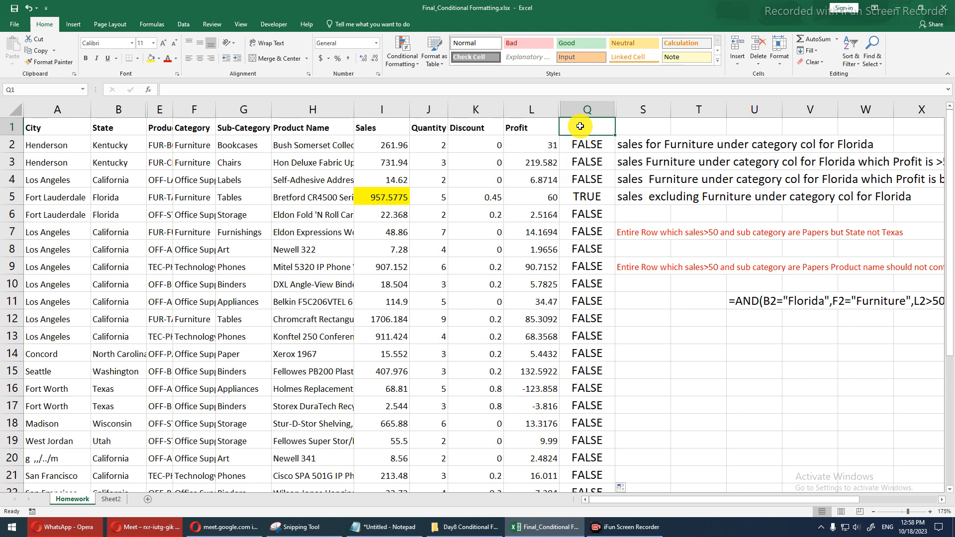
{"action": "type", "text": "2"}
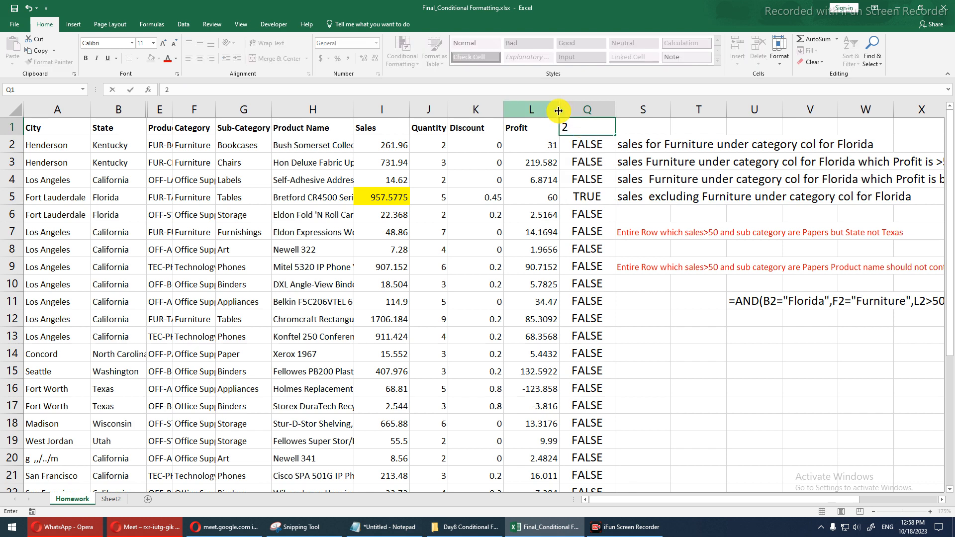
{"action": "key", "text": "Return"}
{"action": "left_click", "coordinate": [598, 108]}
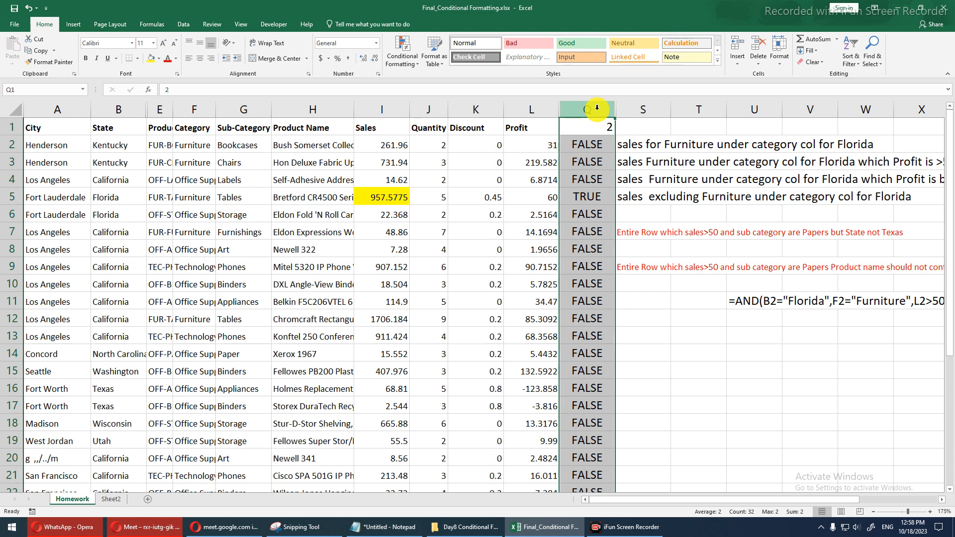
{"action": "right_click", "coordinate": [598, 108]}
{"action": "left_click", "coordinate": [620, 239]}
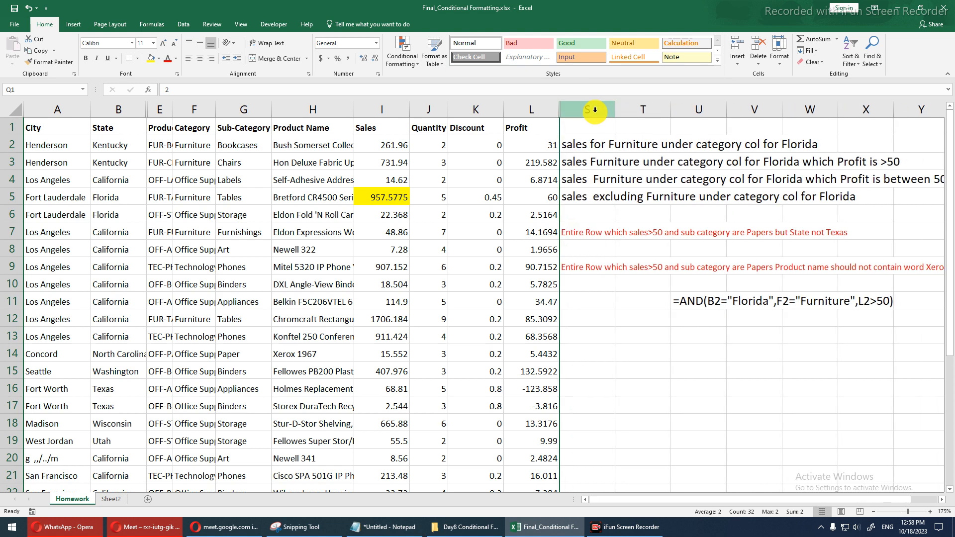
{"action": "double_click", "coordinate": [565, 105]}
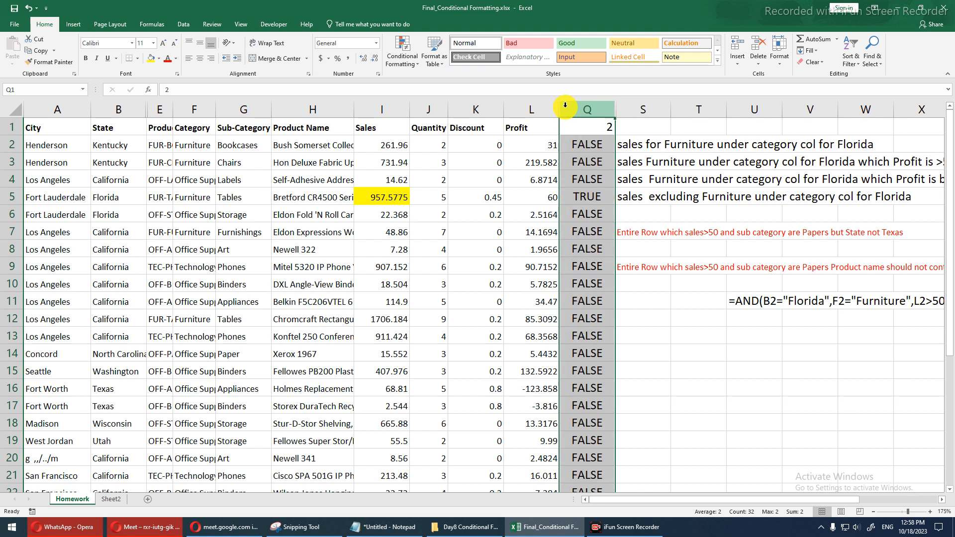
Insert a blank column at Q and hide column R, which holds the shifted AND formula results.
{"action": "key", "text": "ctrl+shift+plus"}
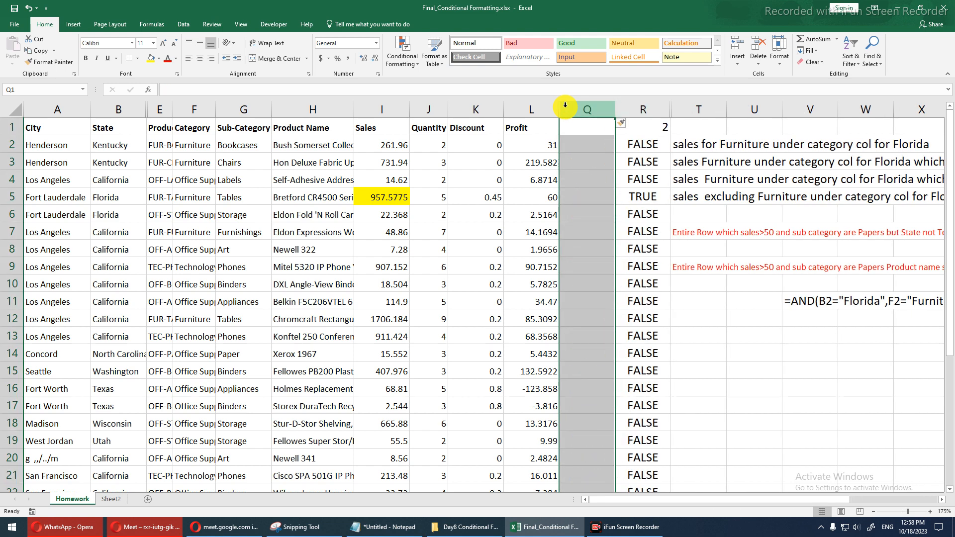
{"action": "right_click", "coordinate": [635, 109]}
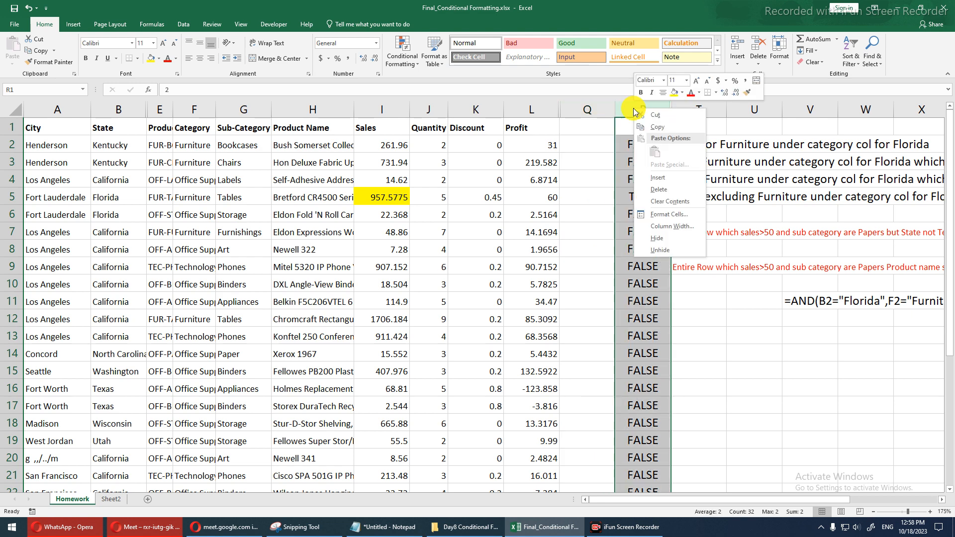
{"action": "left_click", "coordinate": [649, 237]}
{"action": "left_click", "coordinate": [588, 143]}
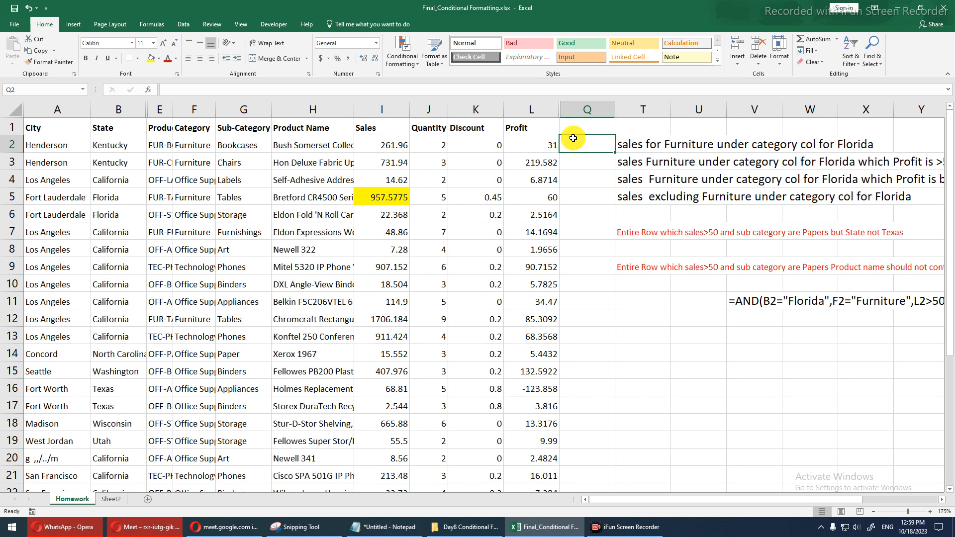
Narrow the City column slightly and collapse the ribbon to make more room for the worksheet.
{"action": "left_click_drag", "start_coordinate": [90, 111], "coordinate": [79, 111]}
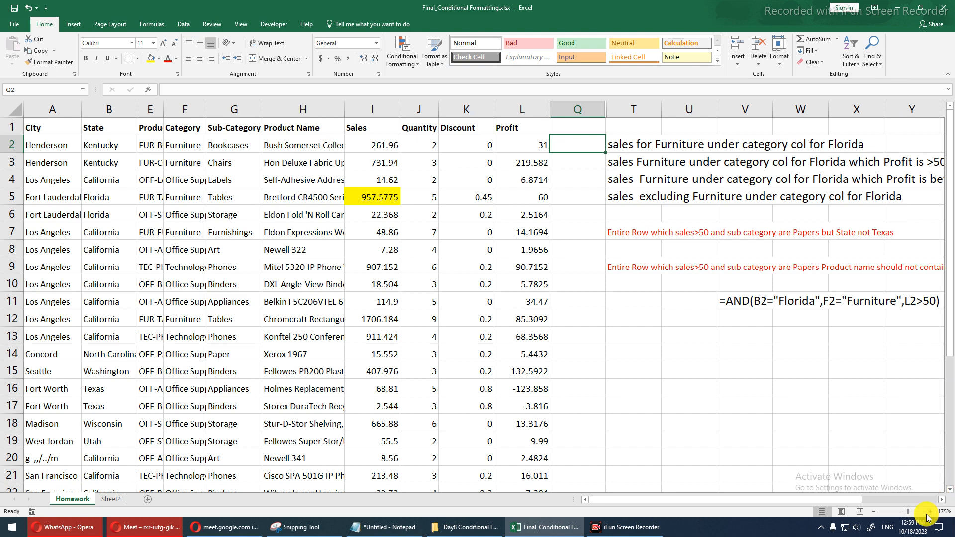
{"action": "left_click", "coordinate": [876, 513]}
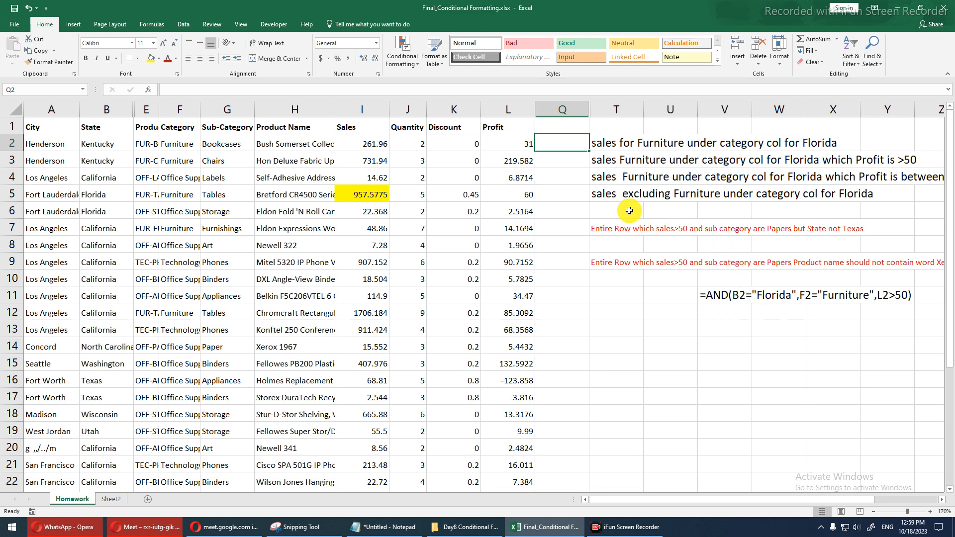
{"action": "double_click", "coordinate": [44, 24]}
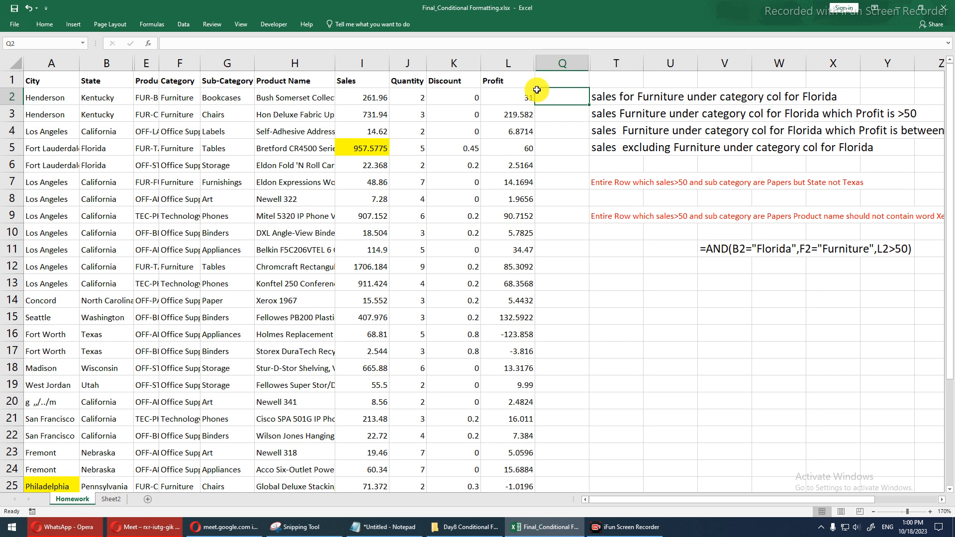
Enter 3 in Q1 as the heading of the blank column for the next exercise.
{"action": "left_click", "coordinate": [582, 96]}
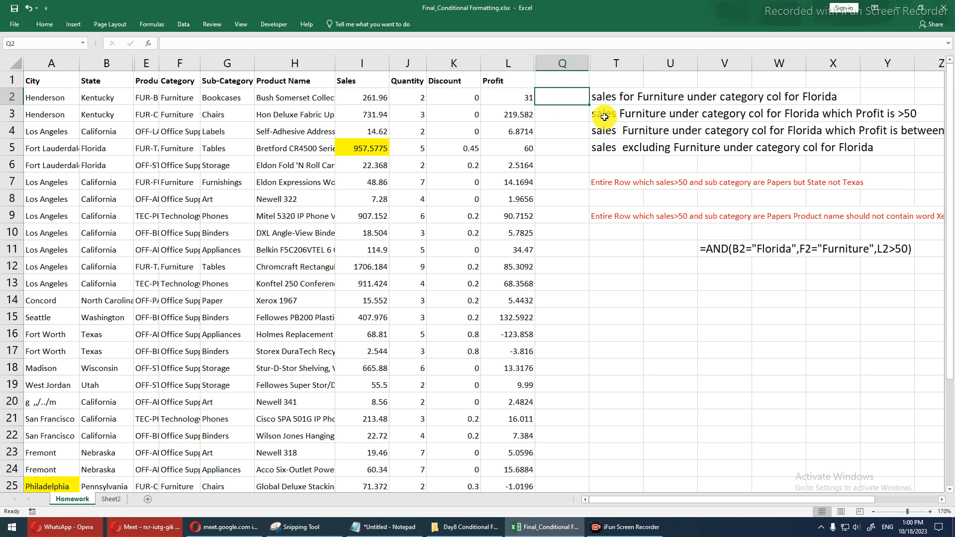
{"action": "left_click", "coordinate": [568, 81]}
{"action": "type", "text": "3"}
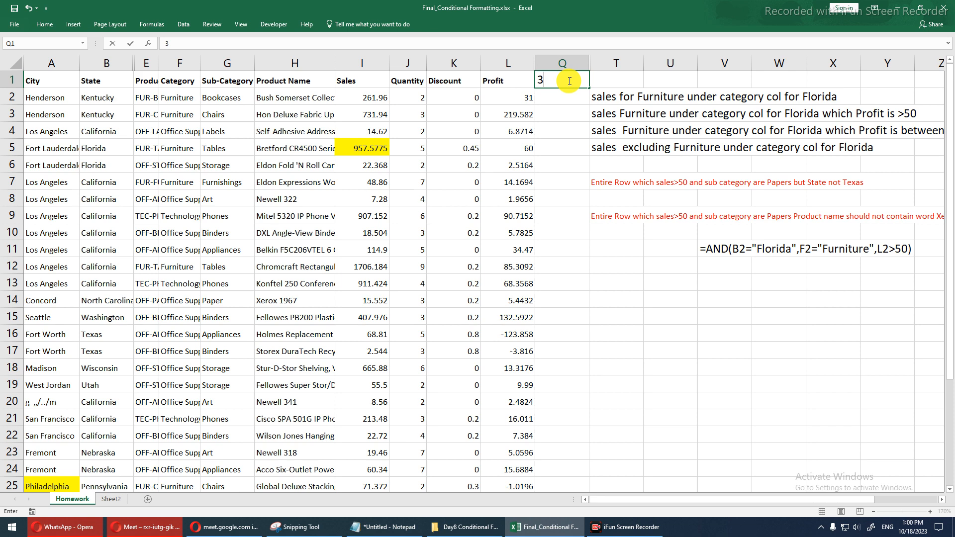
{"action": "key", "text": "Return"}
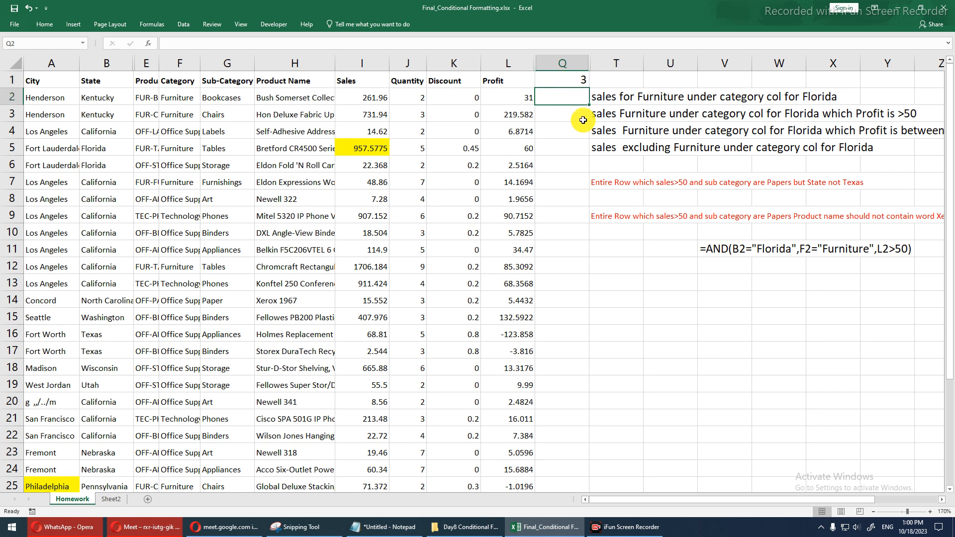
Read the full criterion text in T4 and review the example AND formula in V11.
{"action": "left_click", "coordinate": [629, 135]}
{"action": "left_click_drag", "start_coordinate": [415, 46], "coordinate": [80, 24]}
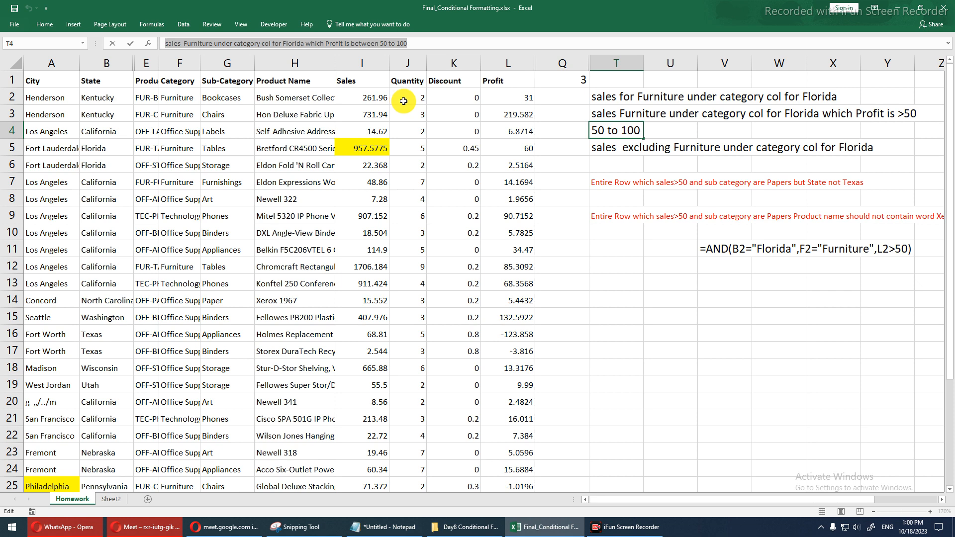
{"action": "key", "text": "Escape"}
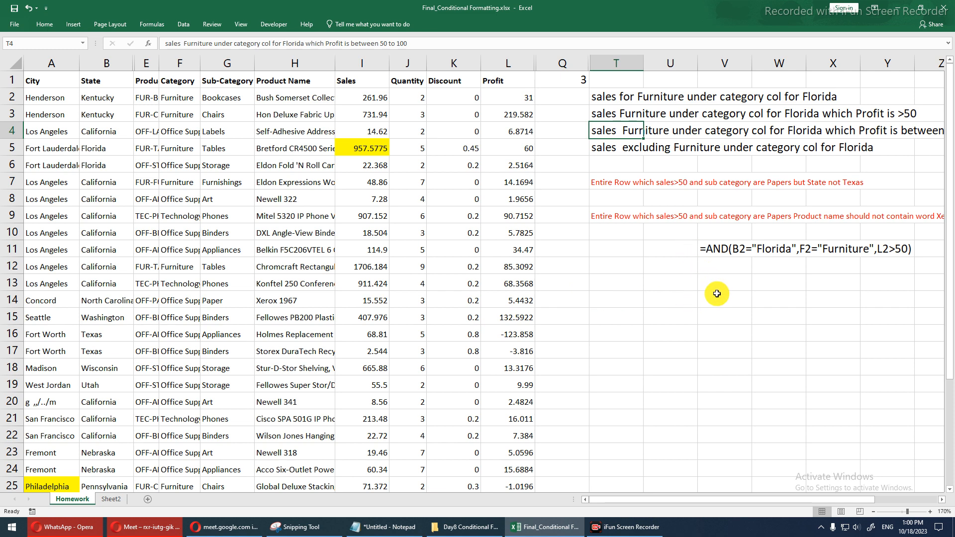
{"action": "left_click", "coordinate": [943, 500]}
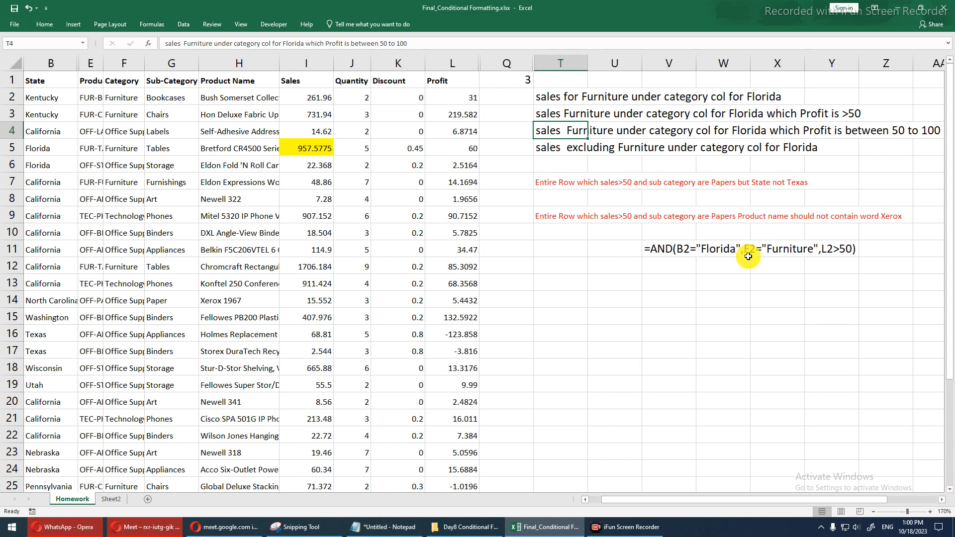
{"action": "left_click", "coordinate": [593, 246]}
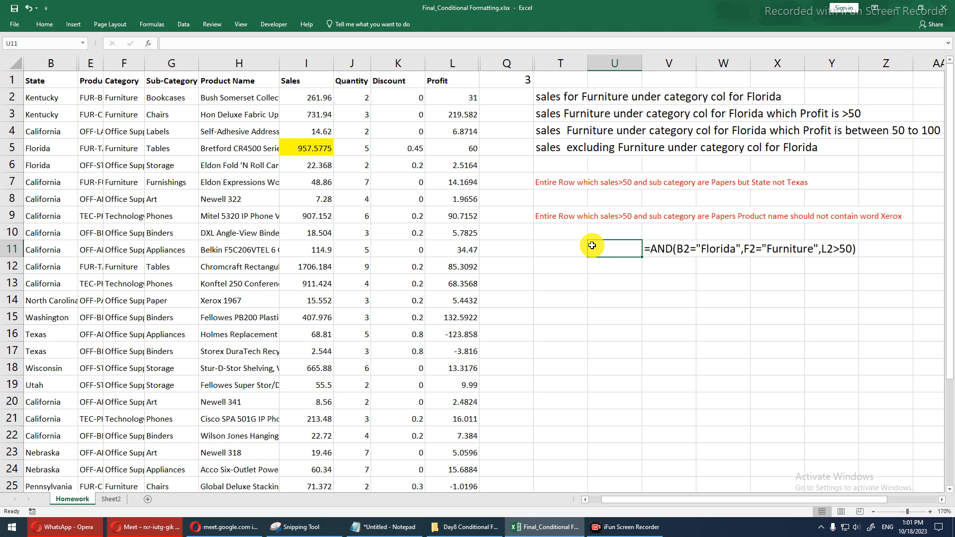
{"action": "left_click", "coordinate": [523, 99]}
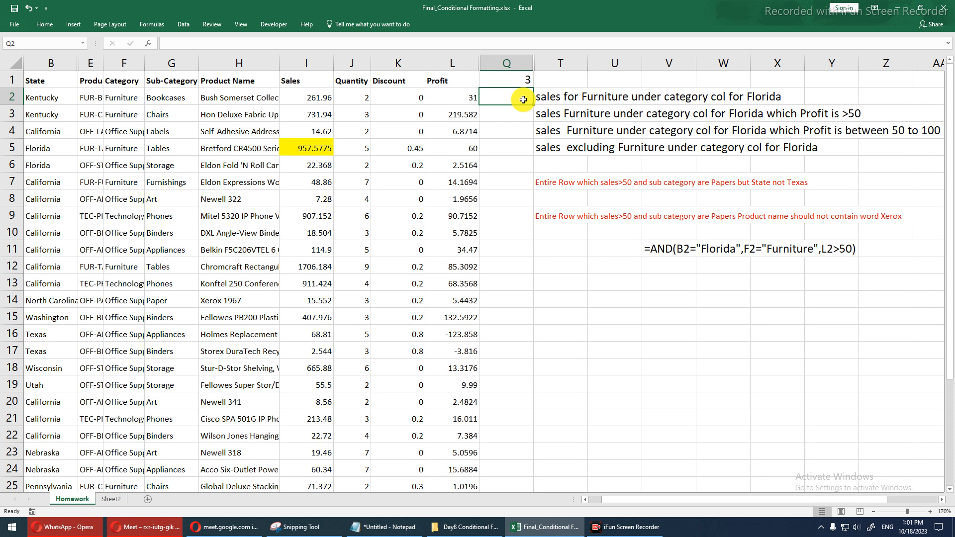
{"action": "type", "text": "="}
{"action": "type", "text": "f2"}
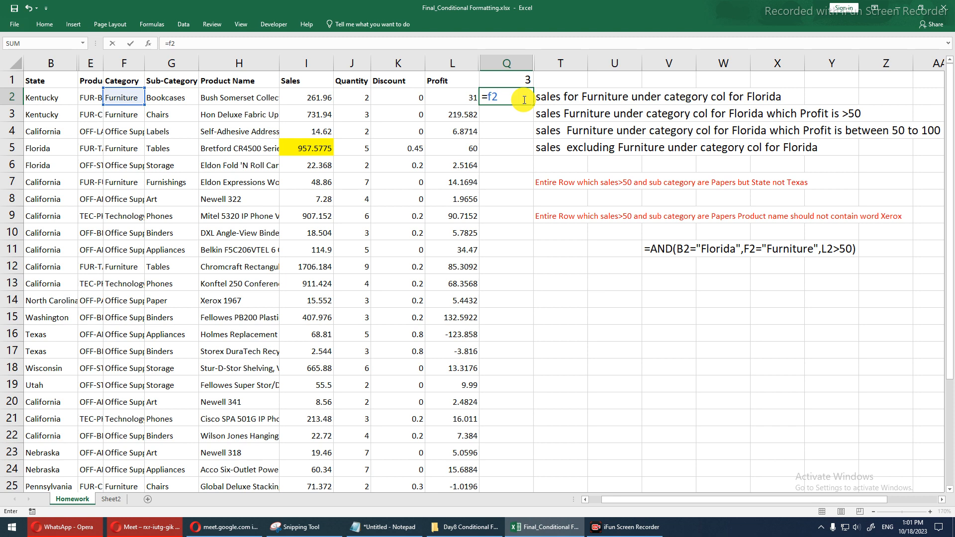
{"action": "key", "text": "BackSpace"}
{"action": "key", "text": "BackSpace"}
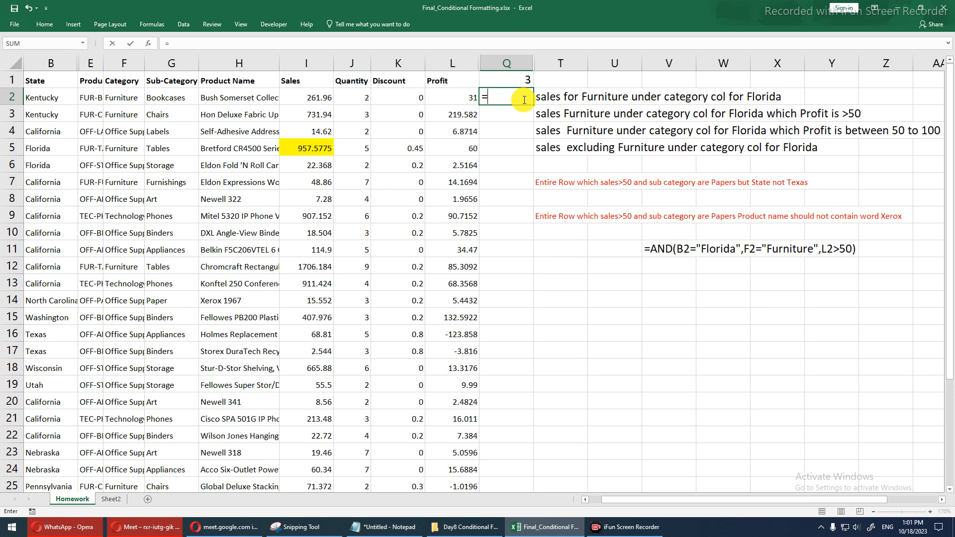
{"action": "type", "text": "b2"}
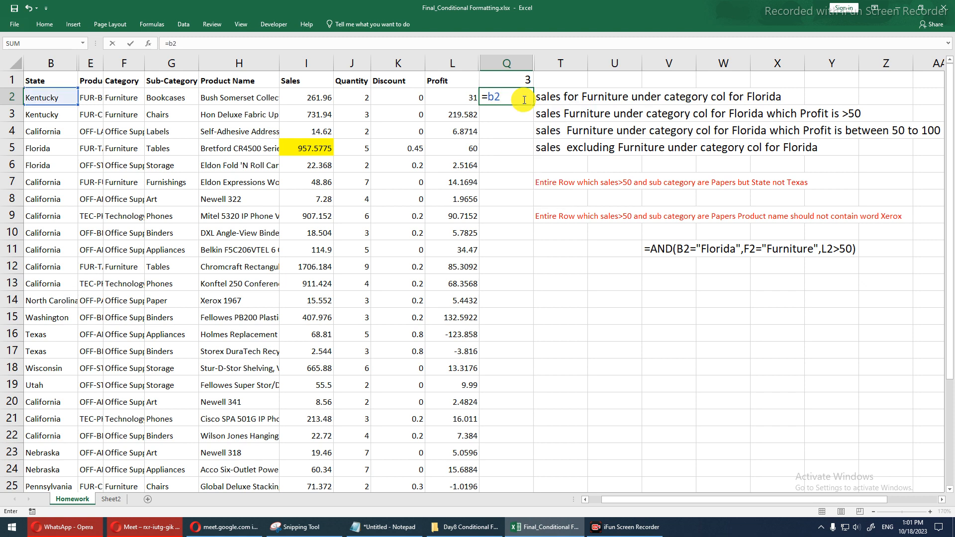
{"action": "type", "text": "="}
{"action": "key", "text": "BackSpace"}
{"action": "type", "text": "(f2"}
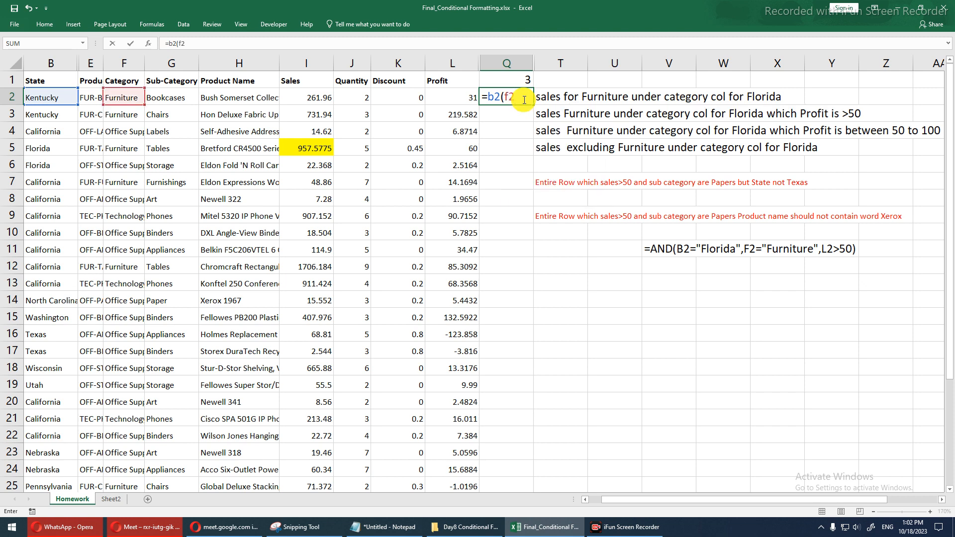
{"action": "type", "text": "=\"Furniture\","}
{"action": "key", "text": "Escape"}
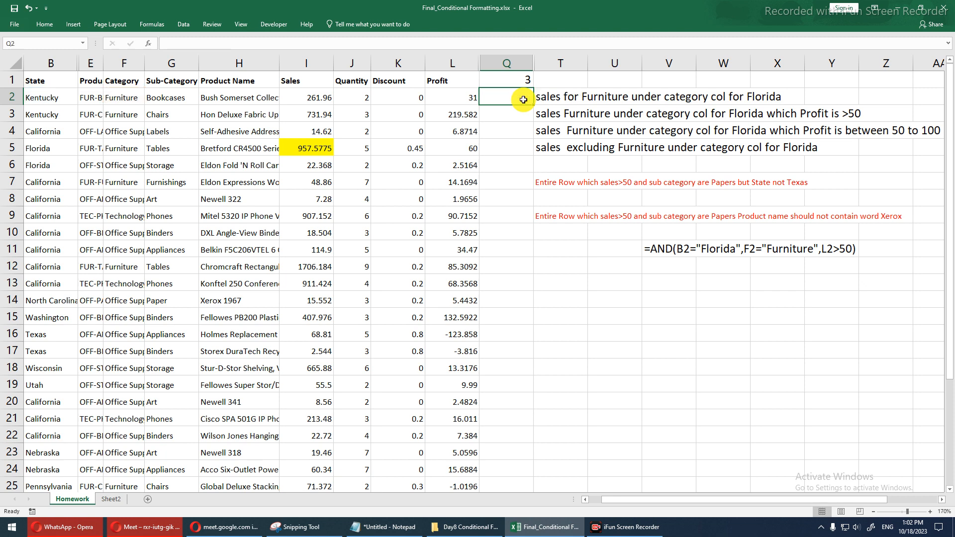
Begin a formula in Q2 with the conditions b2="Florida" and f2="Furniture", separated by a comma and ending with one.
{"action": "type", "text": "=b2"}
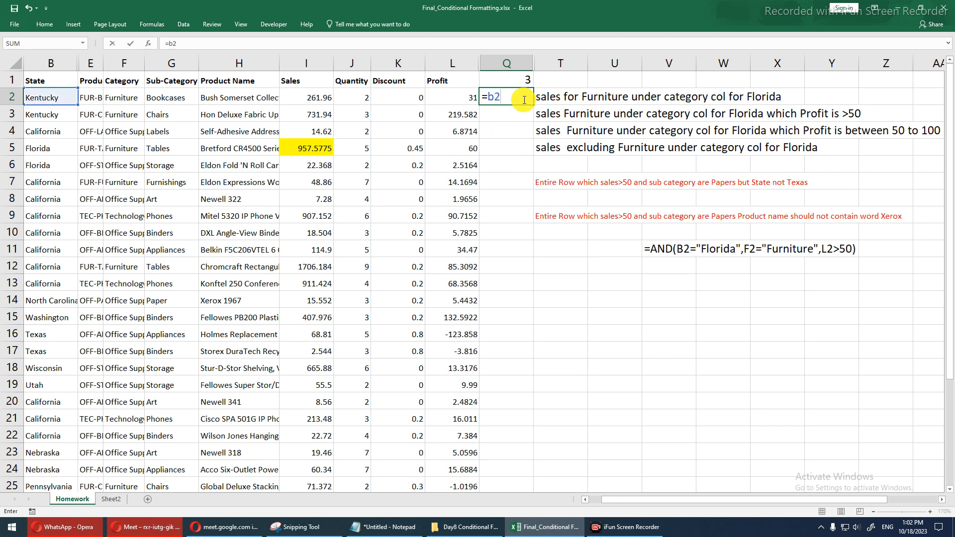
{"action": "type", "text": "=f"}
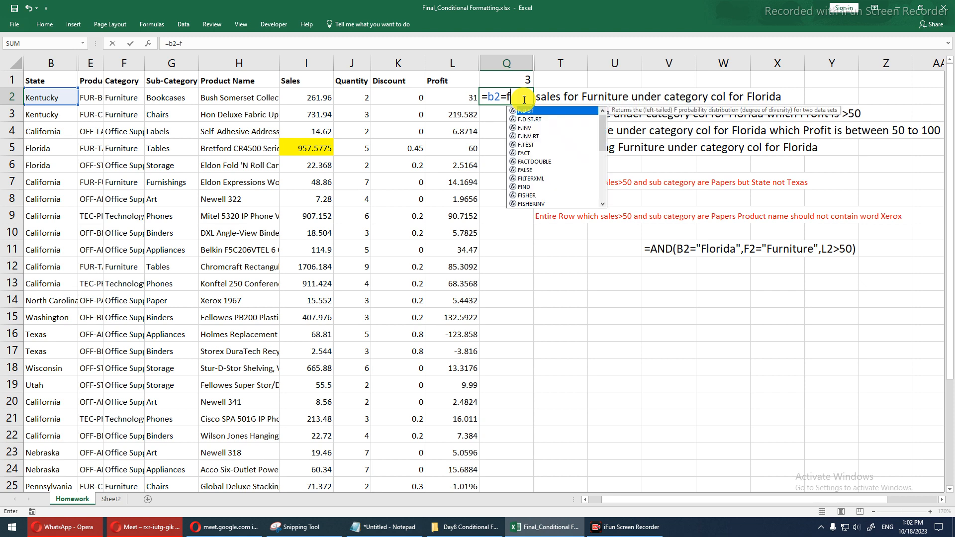
{"action": "type", "text": "lor"}
{"action": "key", "text": "BackSpace"}
{"action": "key", "text": "BackSpace"}
{"action": "key", "text": "BackSpace"}
{"action": "key", "text": "BackSpace"}
{"action": "type", "text": "\""}
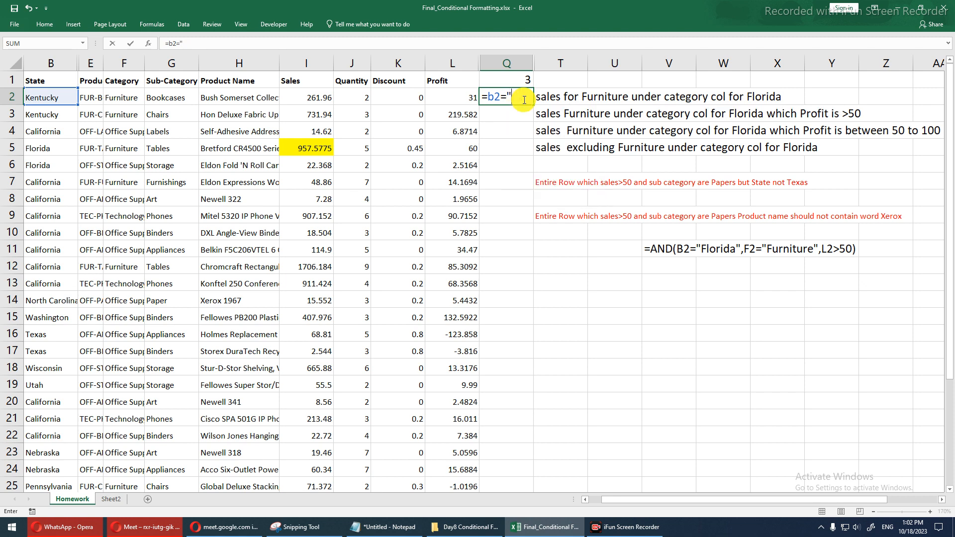
{"action": "type", "text": "Florida\",f"}
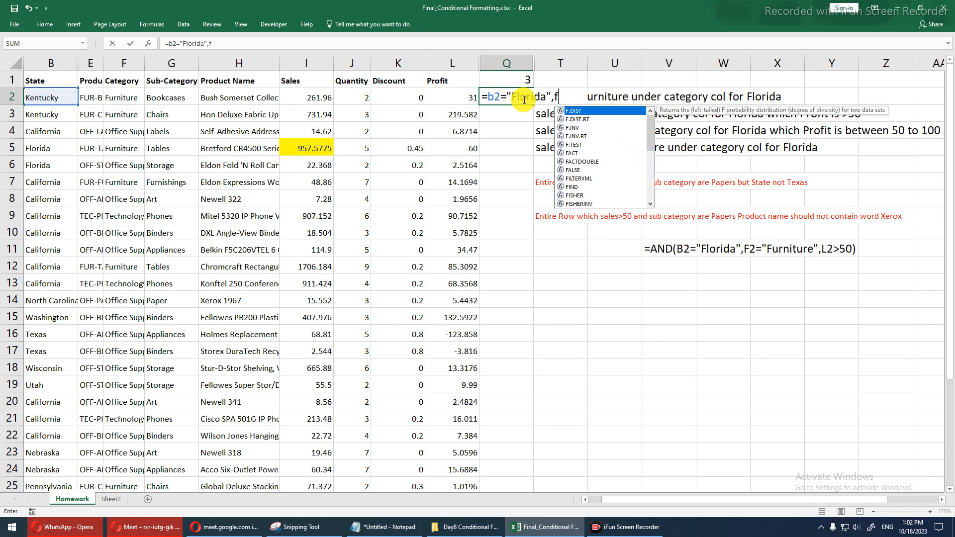
{"action": "type", "text": "2=f"}
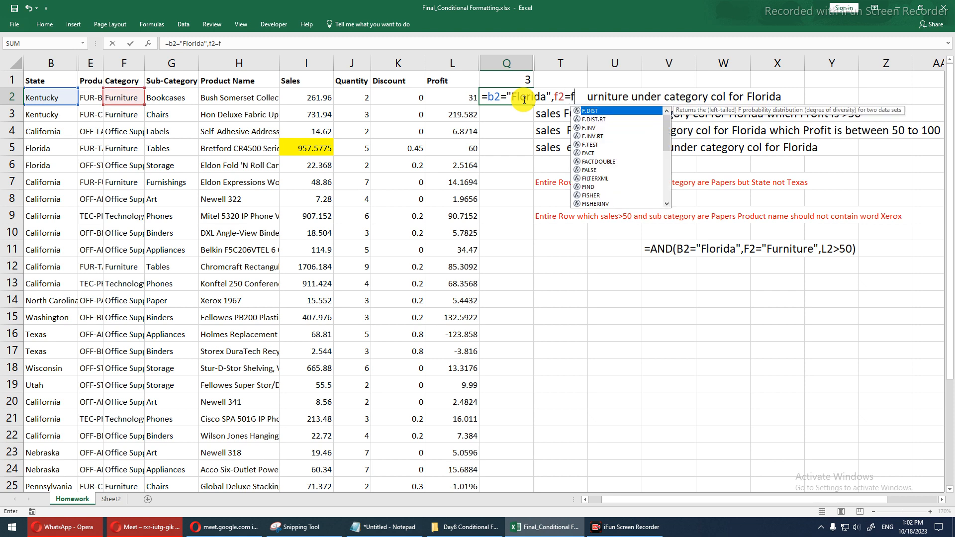
{"action": "key", "text": "BackSpace"}
{"action": "type", "text": "\"F"}
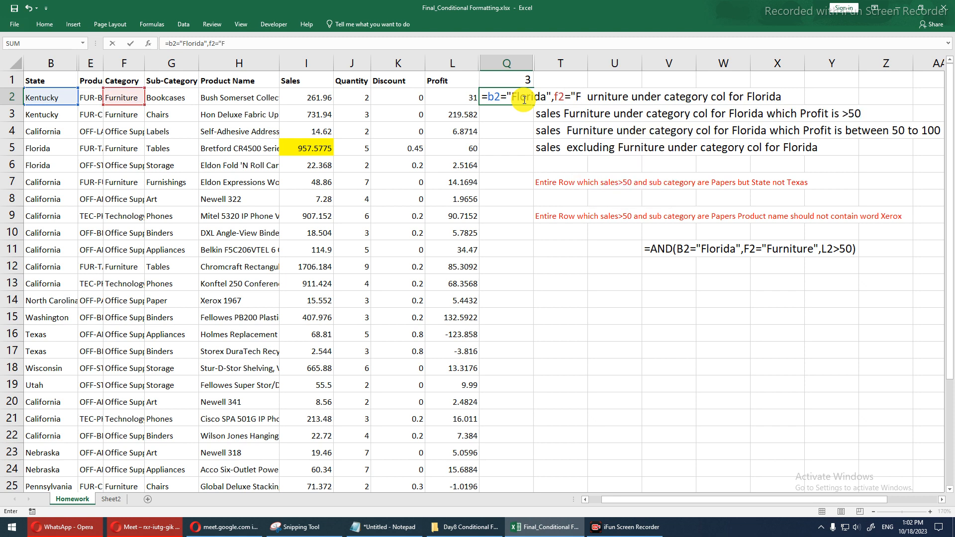
{"action": "type", "text": "urniture\","}
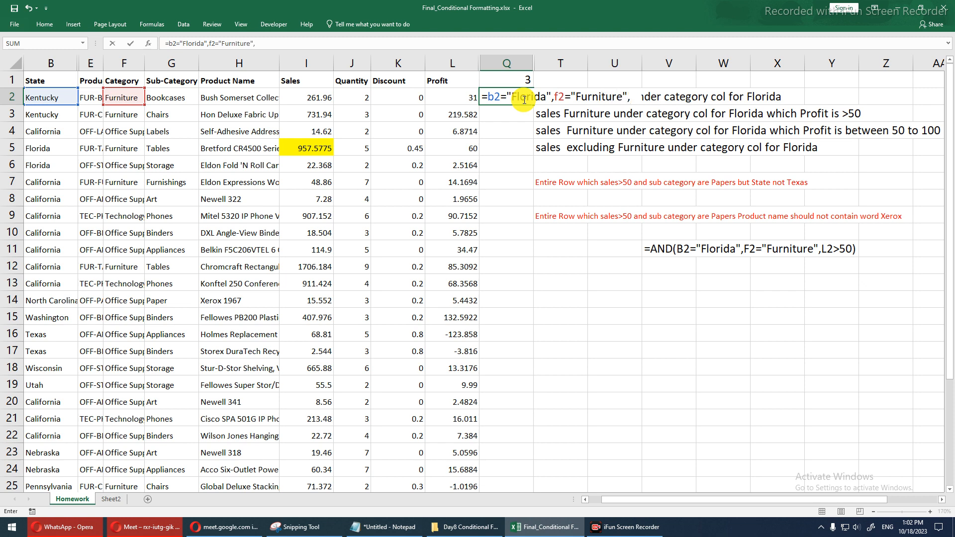
{"action": "type", "text": "l2"}
{"action": "type", "text": "b"}
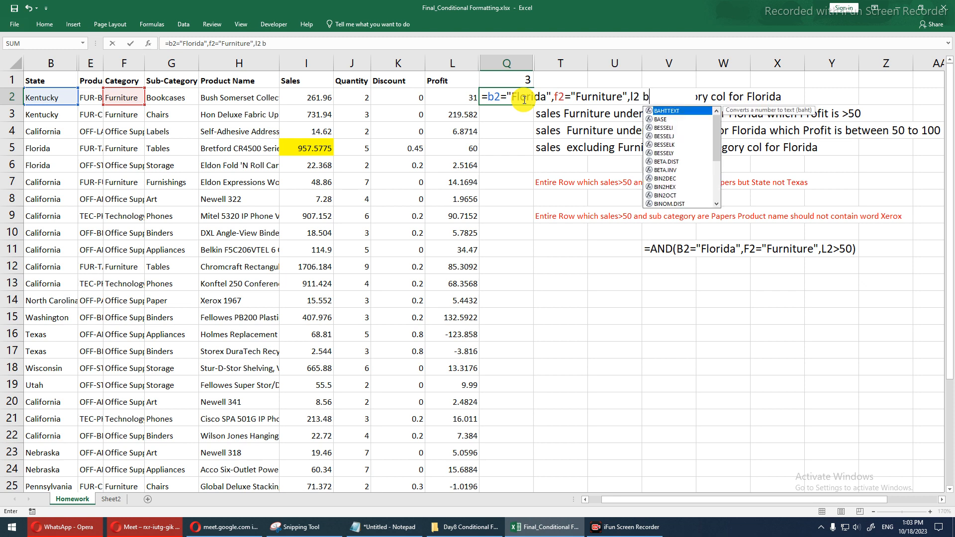
{"action": "type", "text": "e"}
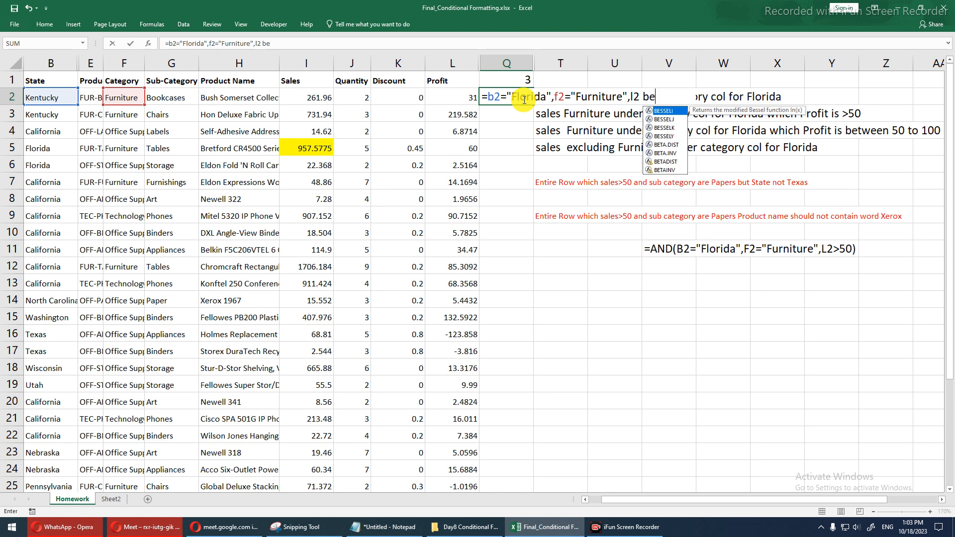
{"action": "type", "text": "tw"}
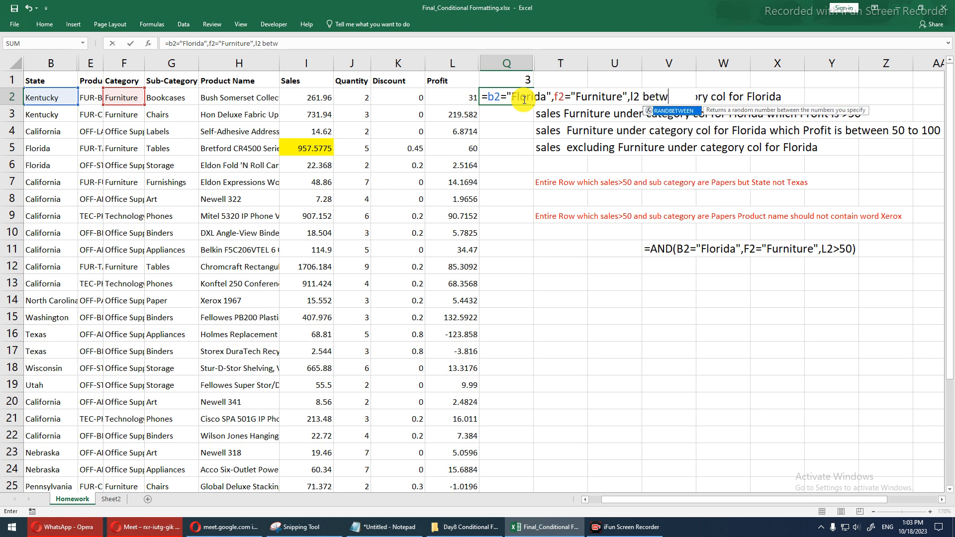
{"action": "key", "text": "BackSpace"}
{"action": "key", "text": "BackSpace"}
{"action": "key", "text": "BackSpace"}
{"action": "key", "text": "BackSpace"}
{"action": "key", "text": "BackSpace"}
{"action": "key", "text": "BackSpace"}
{"action": "key", "text": "BackSpace"}
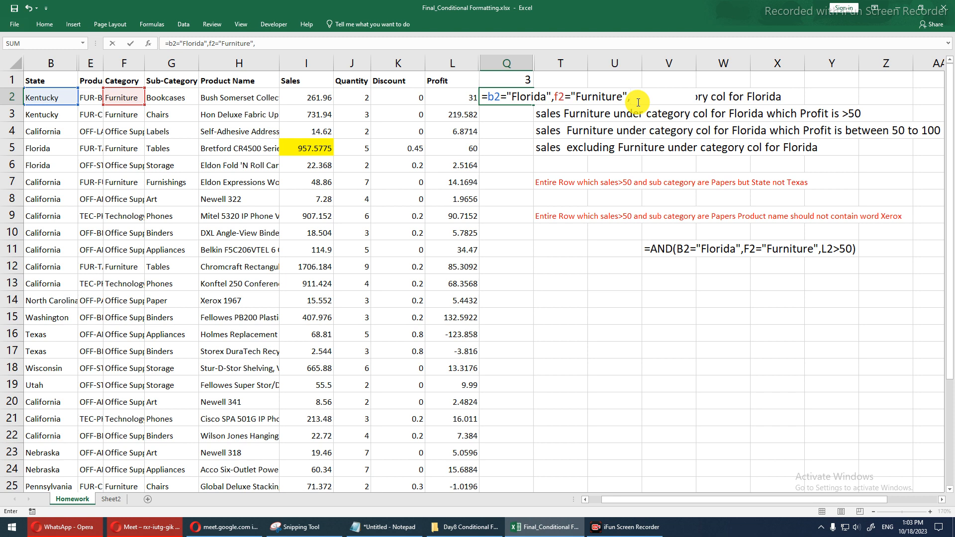
Put the AND function with its opening parenthesis in front of the existing conditions in the Q2 formula.
{"action": "left_click", "coordinate": [490, 96]}
{"action": "type", "text": "and"}
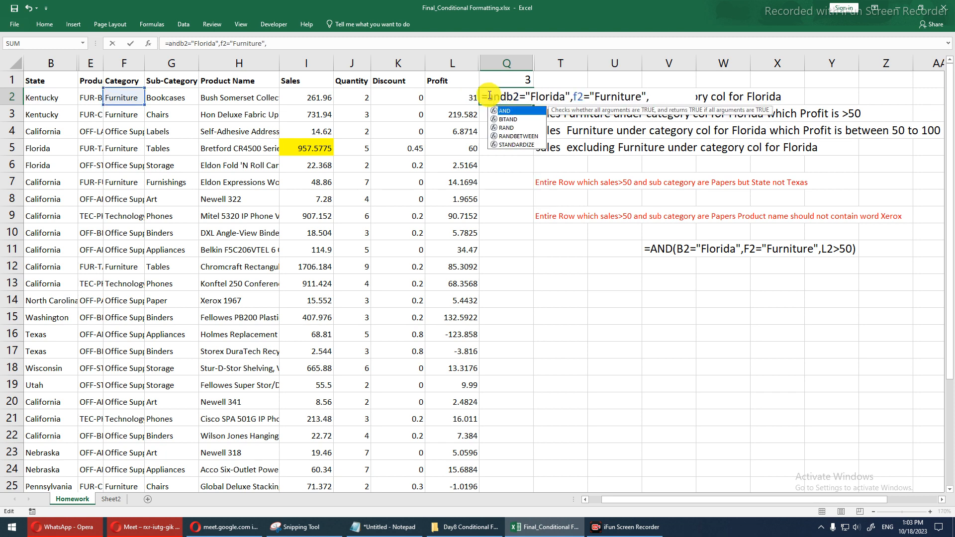
{"action": "type", "text": "("}
{"action": "key", "text": "End"}
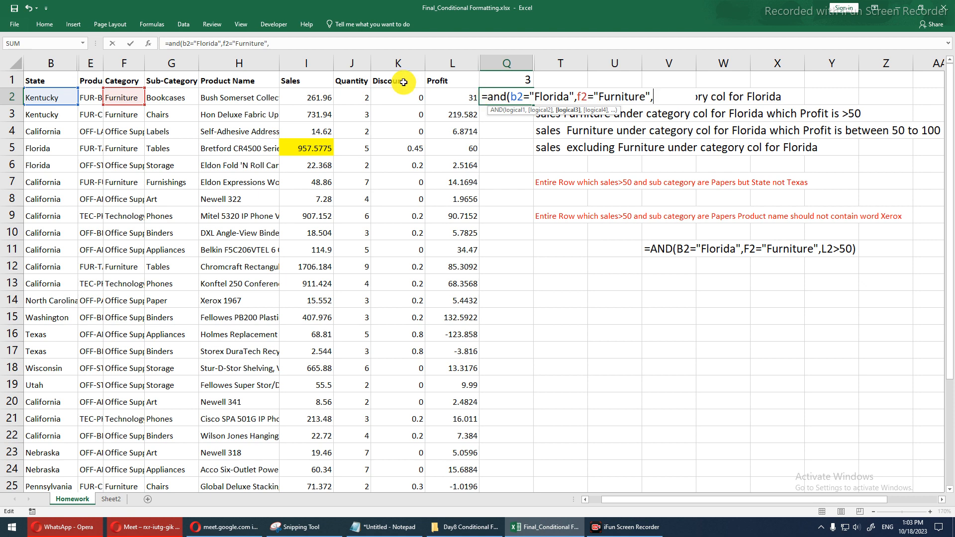
Add the Profit conditions L2>50 and L2<100 to the AND formula in Q2, close it and enter it.
{"action": "left_click", "coordinate": [315, 96]}
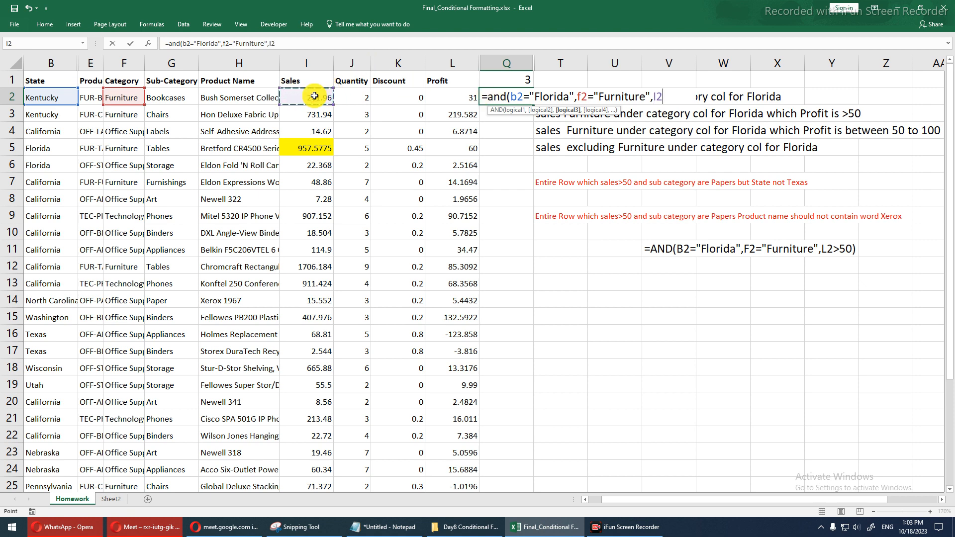
{"action": "type", "text": ">500"}
{"action": "left_click_drag", "start_coordinate": [314, 96], "coordinate": [460, 96]}
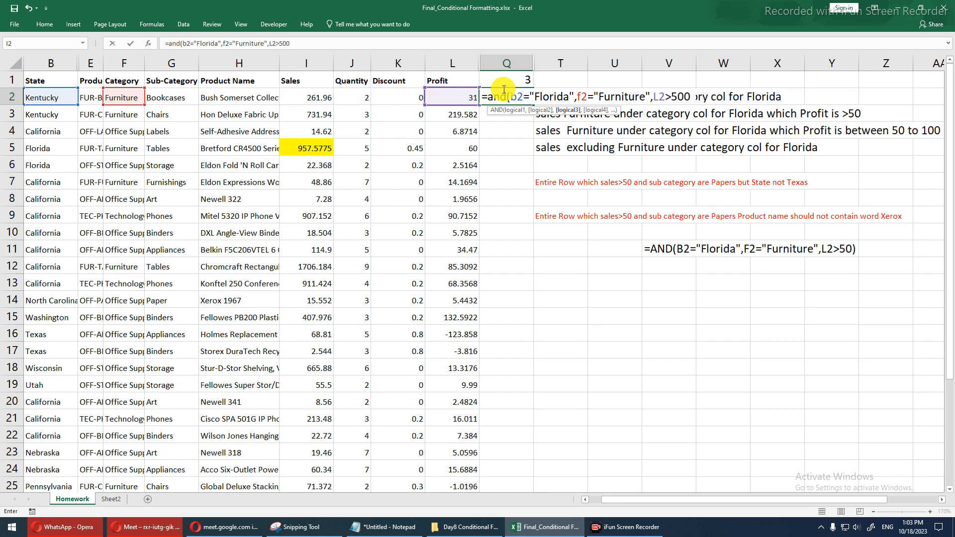
{"action": "key", "text": "BackSpace"}
{"action": "type", "text": ","}
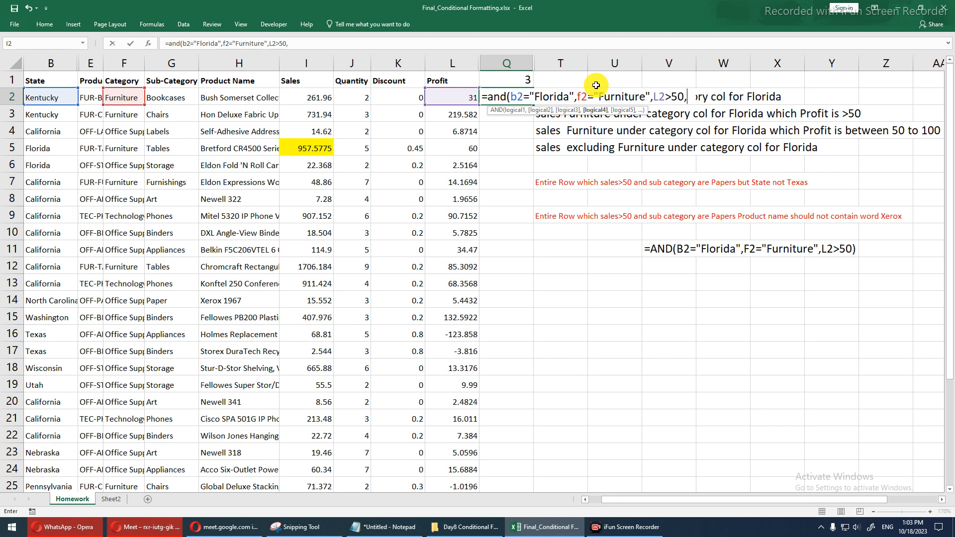
{"action": "left_click", "coordinate": [464, 94]}
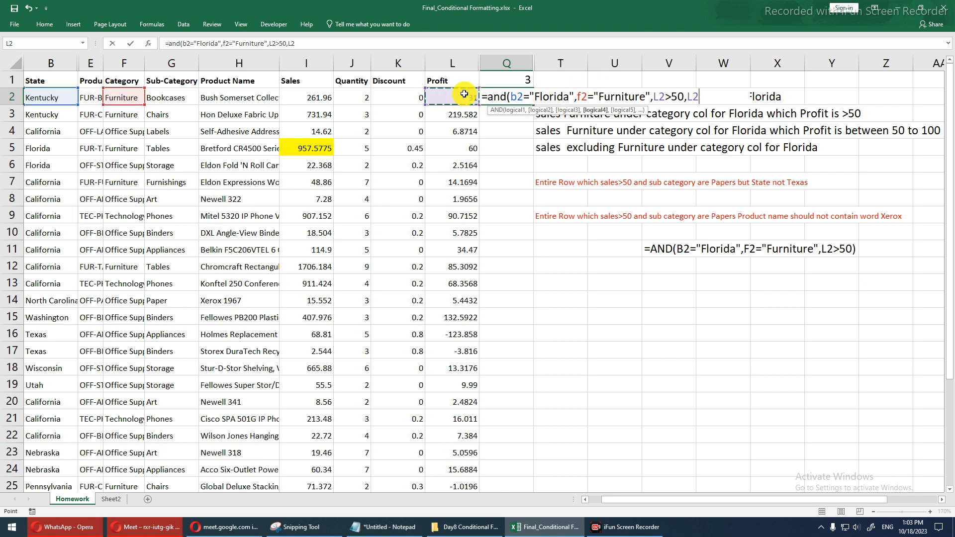
{"action": "type", "text": "<100"}
{"action": "type", "text": ")"}
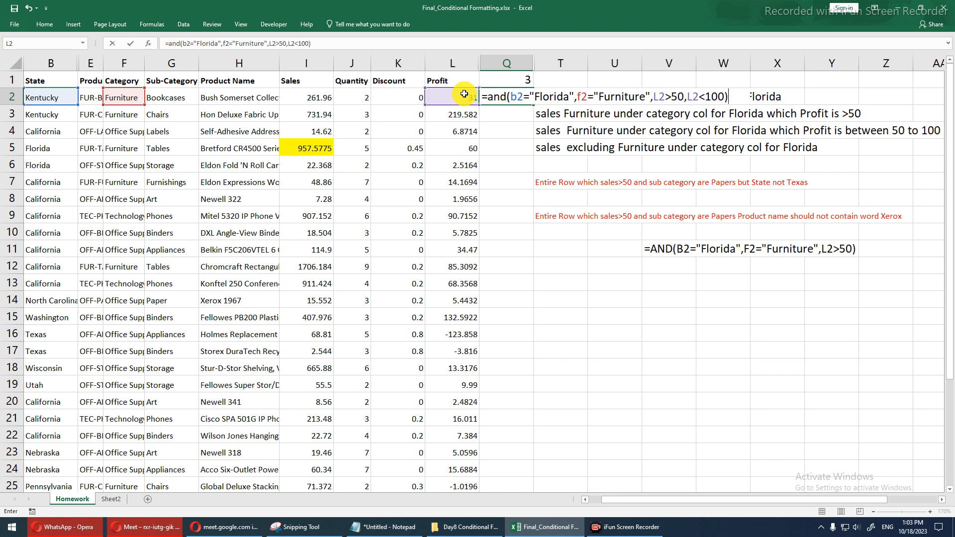
{"action": "key", "text": "Return"}
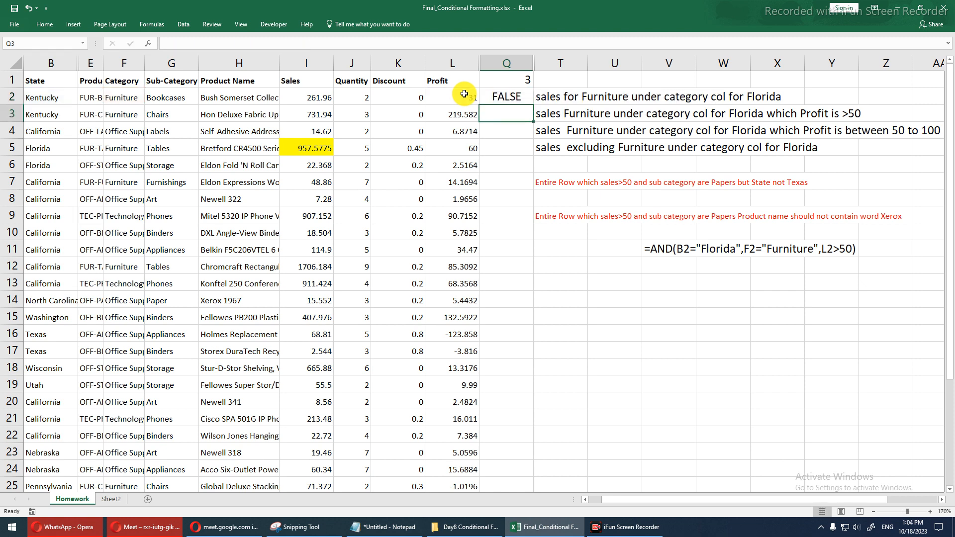
Fill the Q2 formula down column Q and check row 5 from its result back to the State cell.
{"action": "key", "text": "Up"}
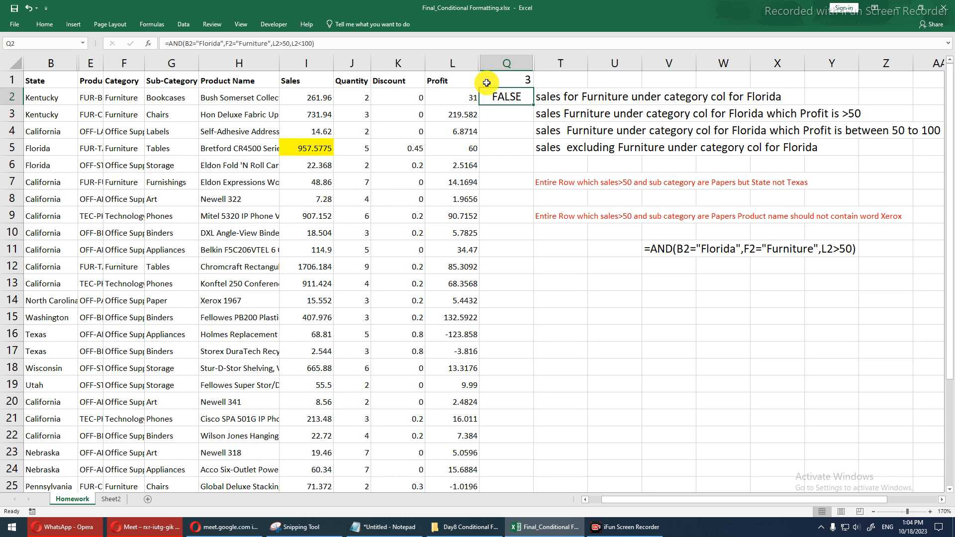
{"action": "left_click_drag", "start_coordinate": [534, 103], "coordinate": [534, 103]}
{"action": "double_click", "coordinate": [534, 103]}
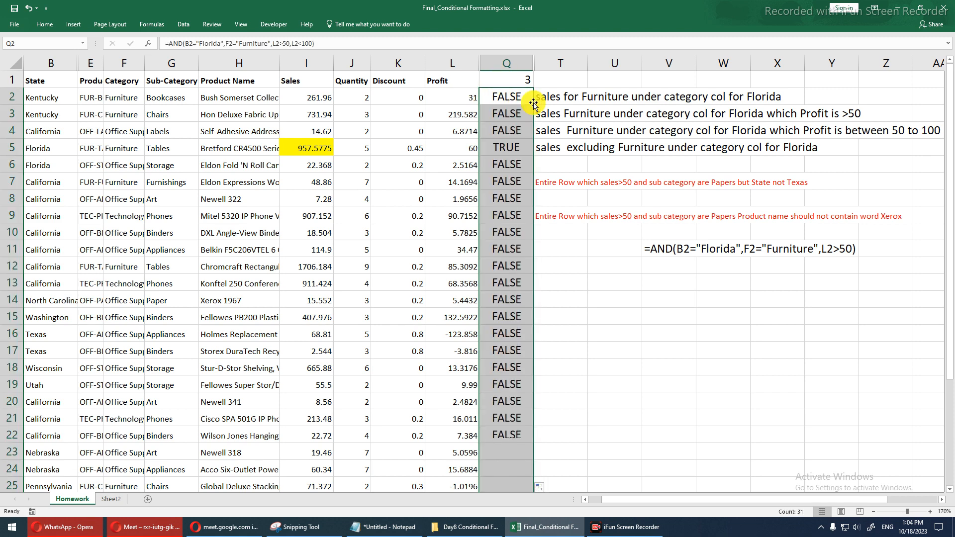
{"action": "left_click", "coordinate": [510, 146]}
{"action": "left_click_drag", "start_coordinate": [511, 147], "coordinate": [54, 146]}
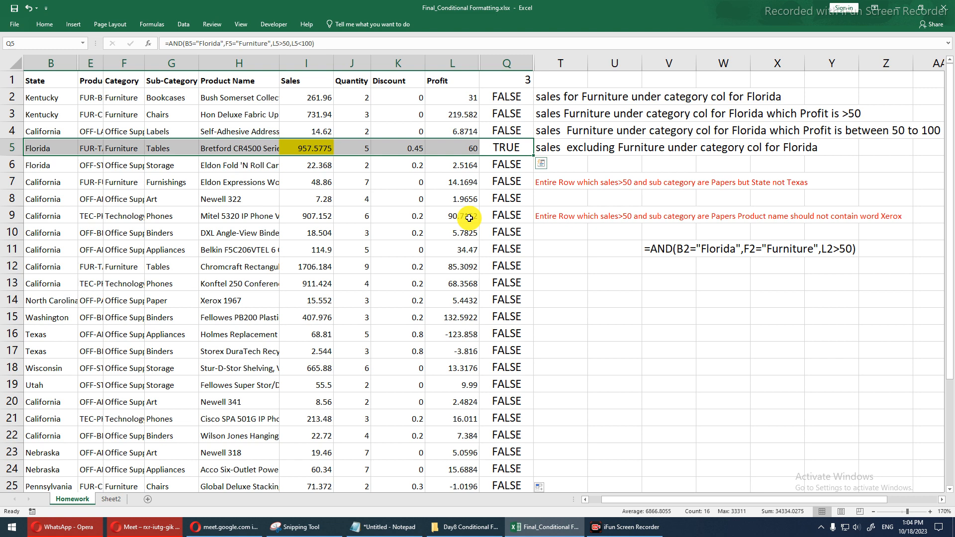
Insert a blank column at Q and hide column R, which holds the Profit between 50 and 100 results.
{"action": "left_click", "coordinate": [503, 64]}
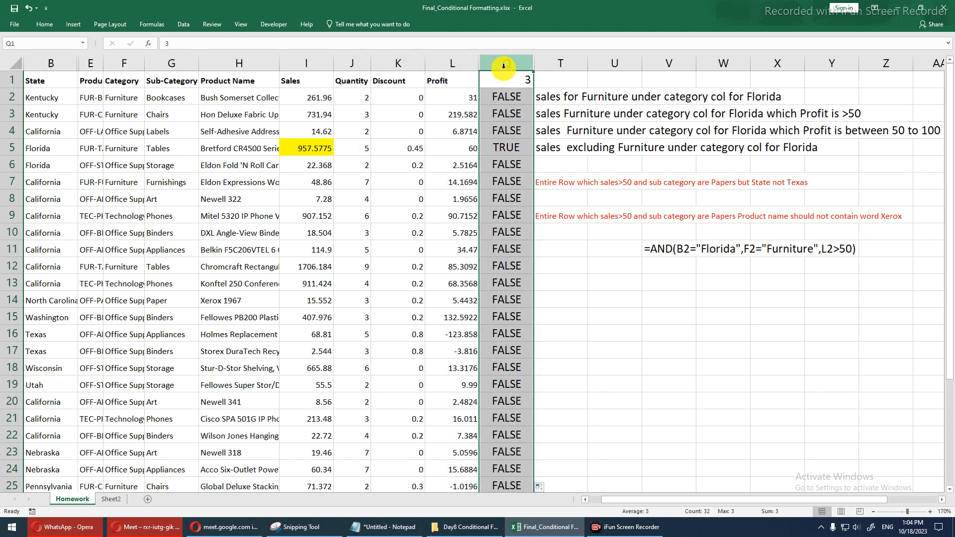
{"action": "key", "text": "ctrl+shift+plus"}
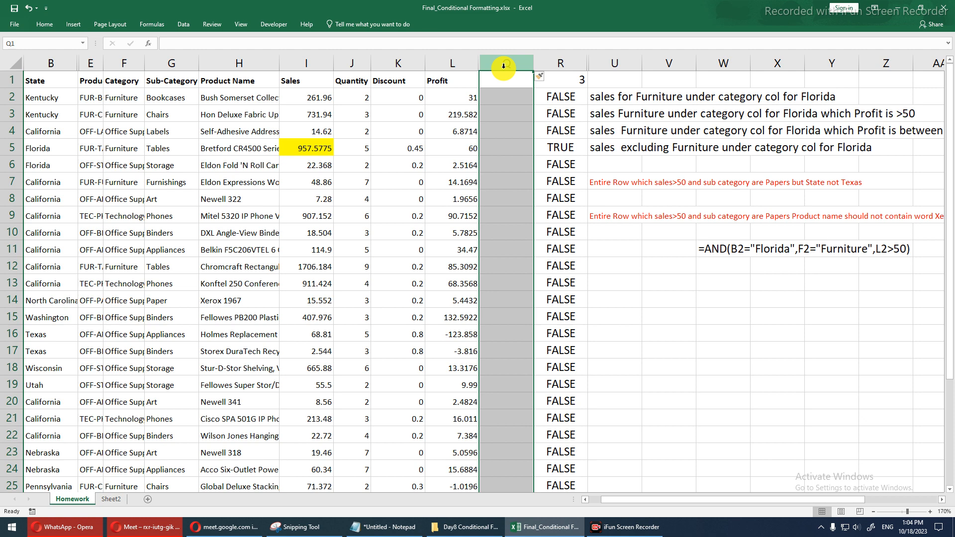
{"action": "right_click", "coordinate": [555, 68]}
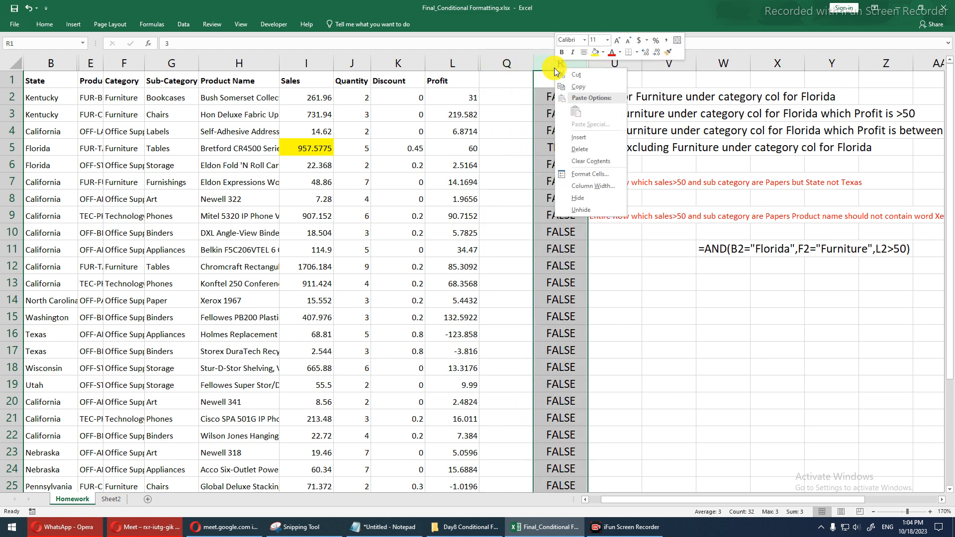
{"action": "left_click", "coordinate": [578, 198]}
Enter 4 in Q1 as the heading of the blank column for the next exercise.
{"action": "left_click", "coordinate": [510, 83]}
{"action": "type", "text": "4"}
{"action": "key", "text": "Return"}
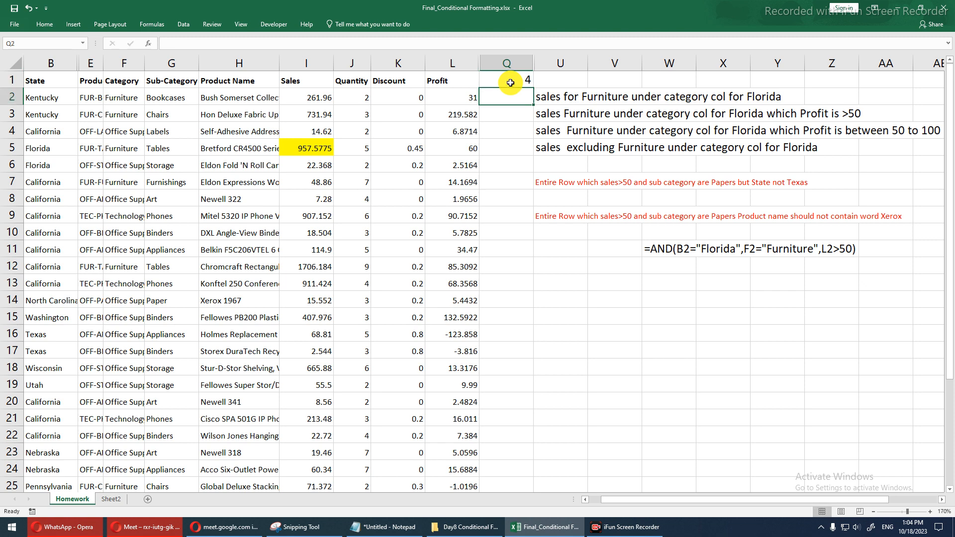
Examine the Sales values and the State and Category cells of the Florida rows 5 and 6 for the excluding-Furniture criterion.
{"action": "left_click_drag", "start_coordinate": [296, 99], "coordinate": [299, 340]}
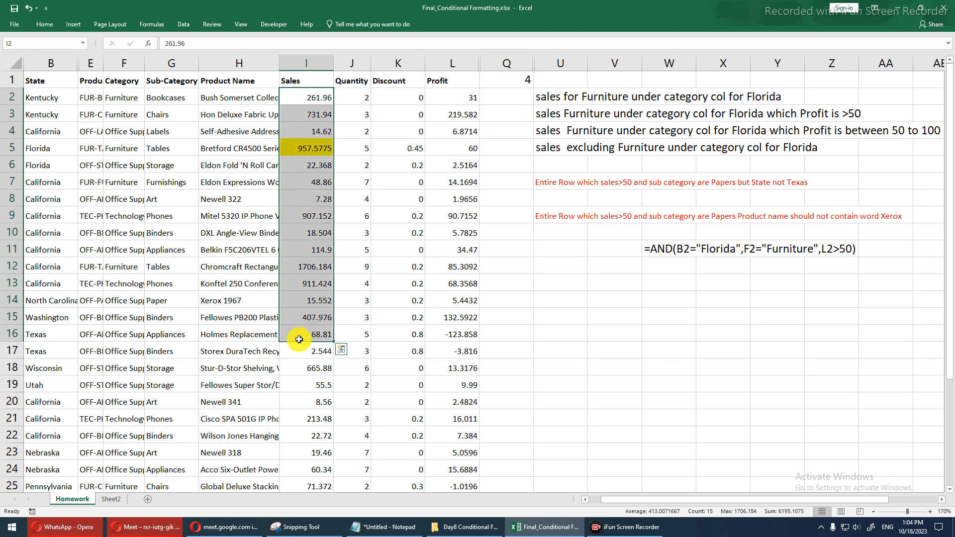
{"action": "left_click", "coordinate": [494, 98]}
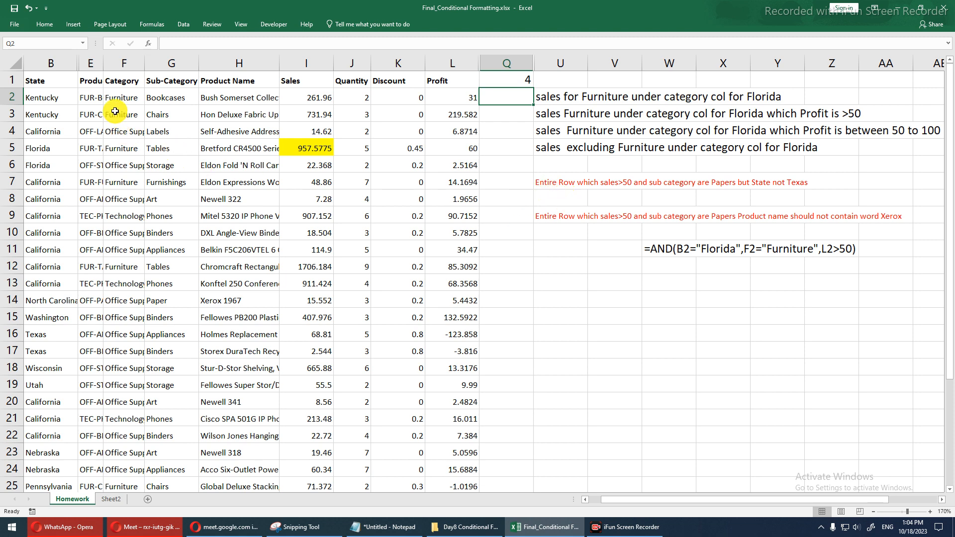
{"action": "left_click_drag", "start_coordinate": [42, 148], "coordinate": [134, 167]}
{"action": "left_click_drag", "start_coordinate": [44, 148], "coordinate": [178, 150]}
{"action": "left_click_drag", "start_coordinate": [62, 161], "coordinate": [110, 164]}
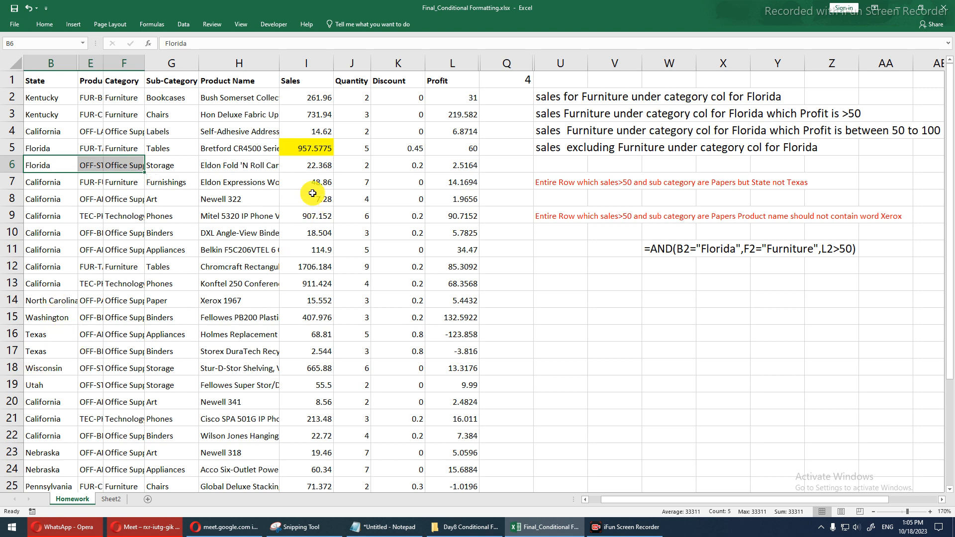
{"action": "left_click", "coordinate": [321, 99]}
{"action": "left_click_drag", "start_coordinate": [320, 99], "coordinate": [292, 362]}
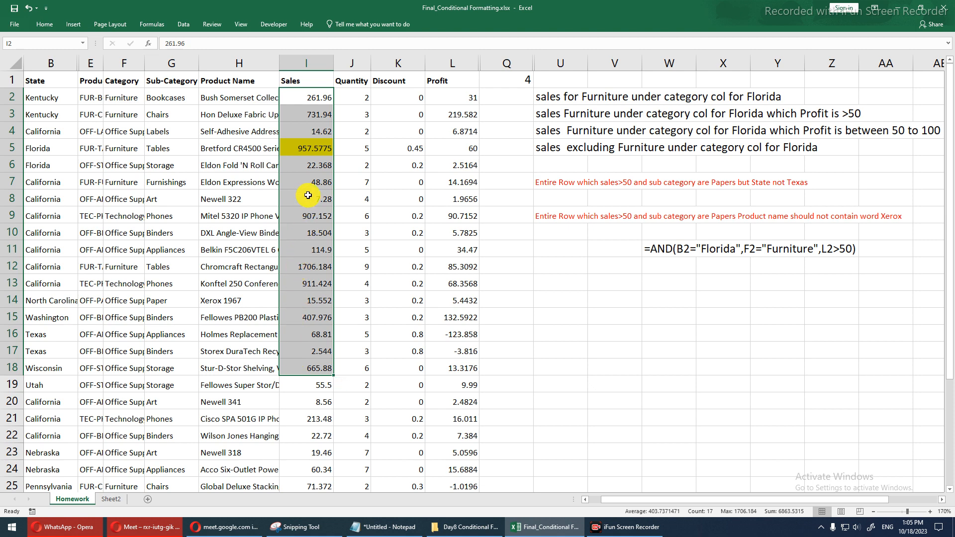
Start an AND formula in Q2 with B2="Florida" as its first condition.
{"action": "left_click", "coordinate": [319, 62]}
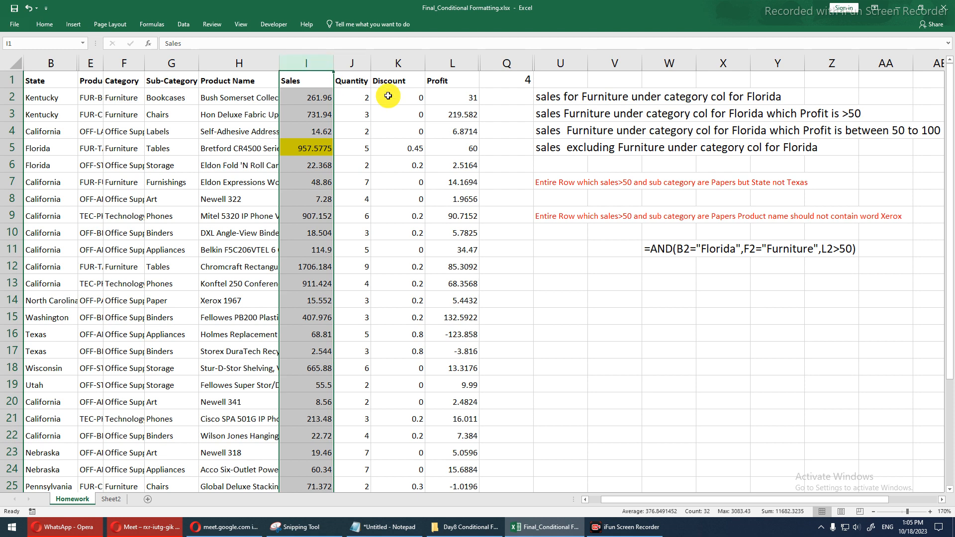
{"action": "left_click", "coordinate": [490, 97]}
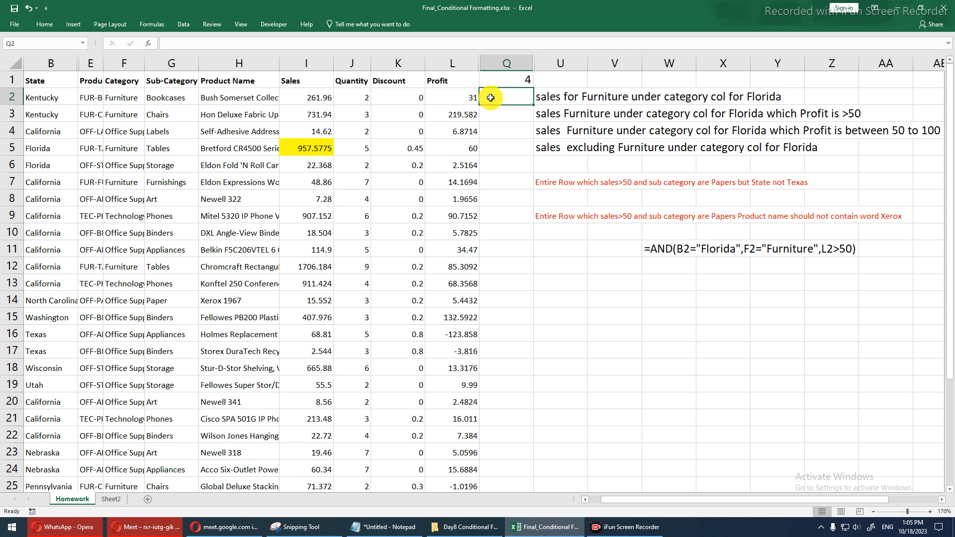
{"action": "type", "text": "="}
{"action": "type", "text": "a"}
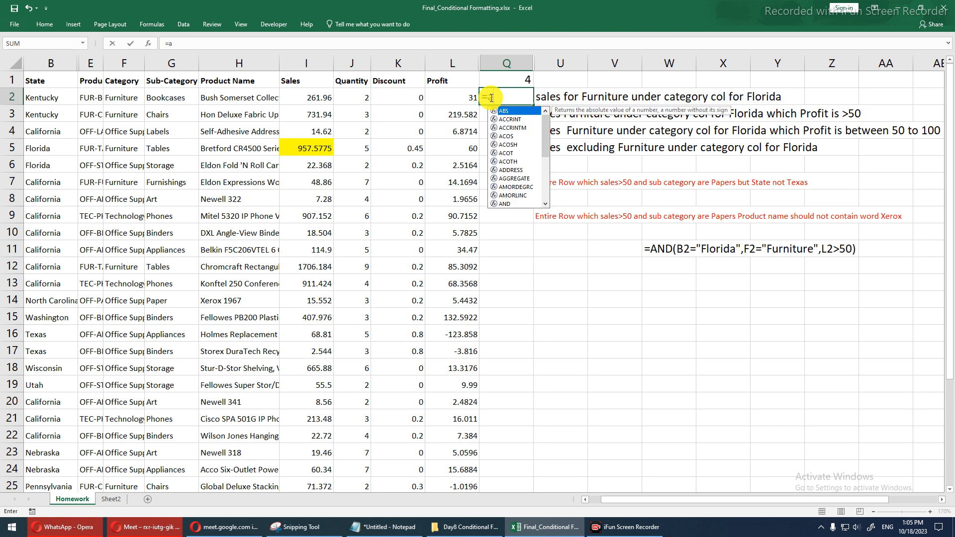
{"action": "type", "text": "nd"}
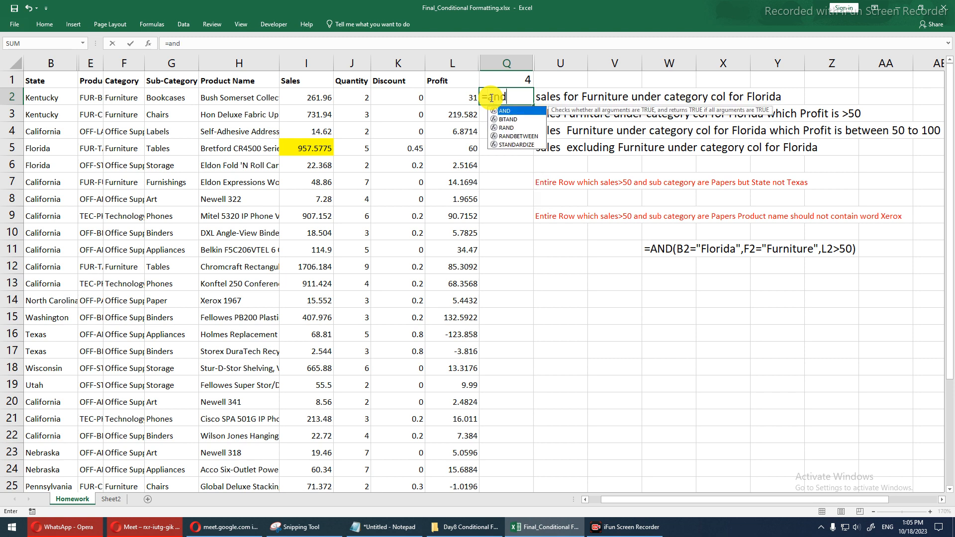
{"action": "key", "text": "Tab"}
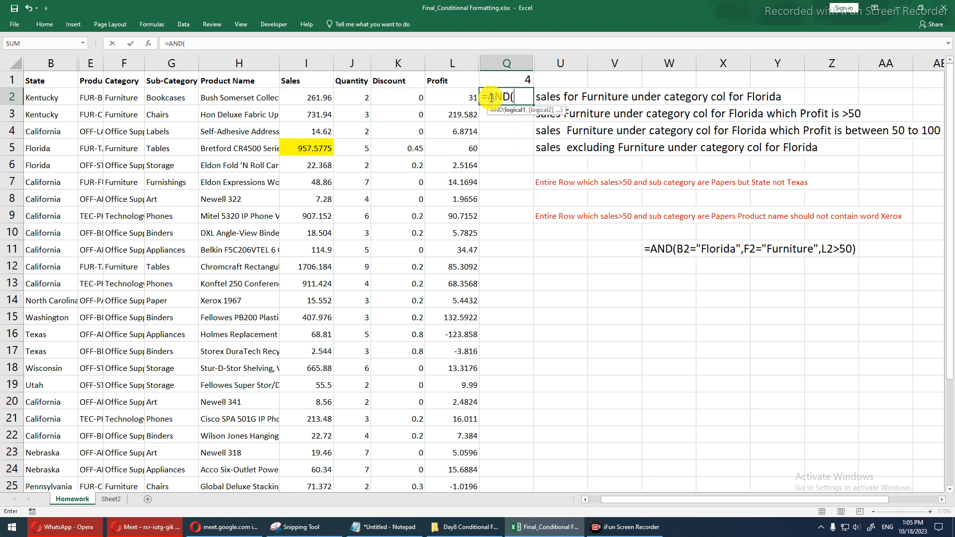
{"action": "left_click", "coordinate": [49, 100]}
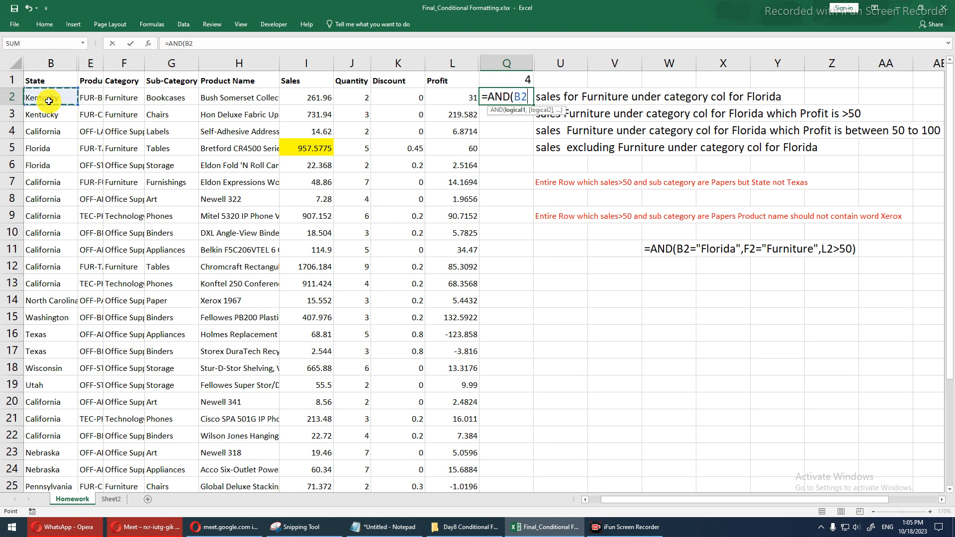
{"action": "type", "text": "=\""}
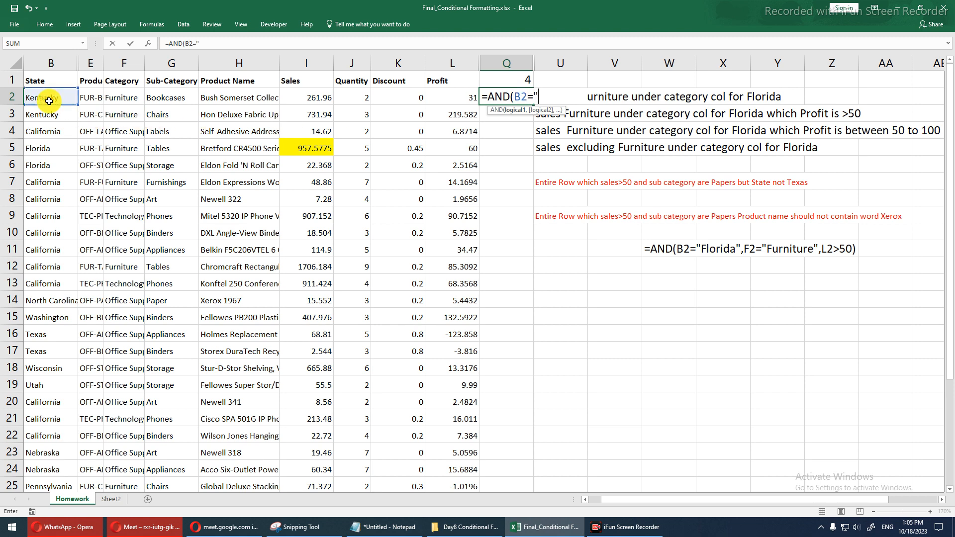
{"action": "type", "text": "Florida\","}
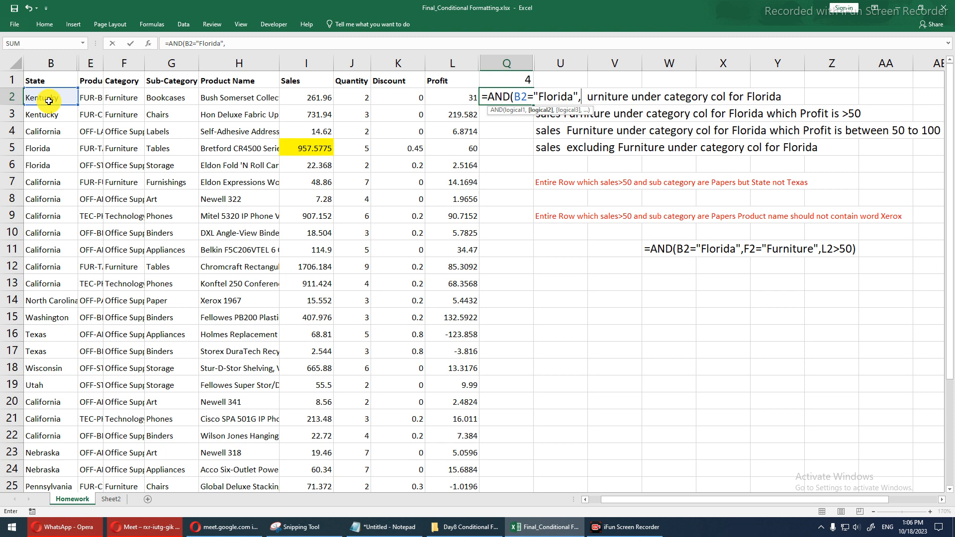
{"action": "type", "text": "not"}
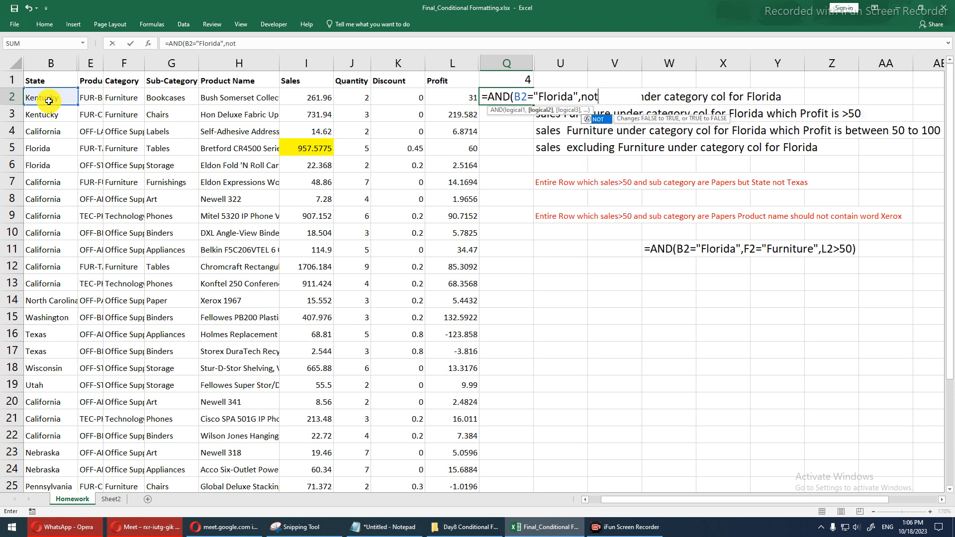
{"action": "key", "text": "Tab"}
{"action": "type", "text": "\""}
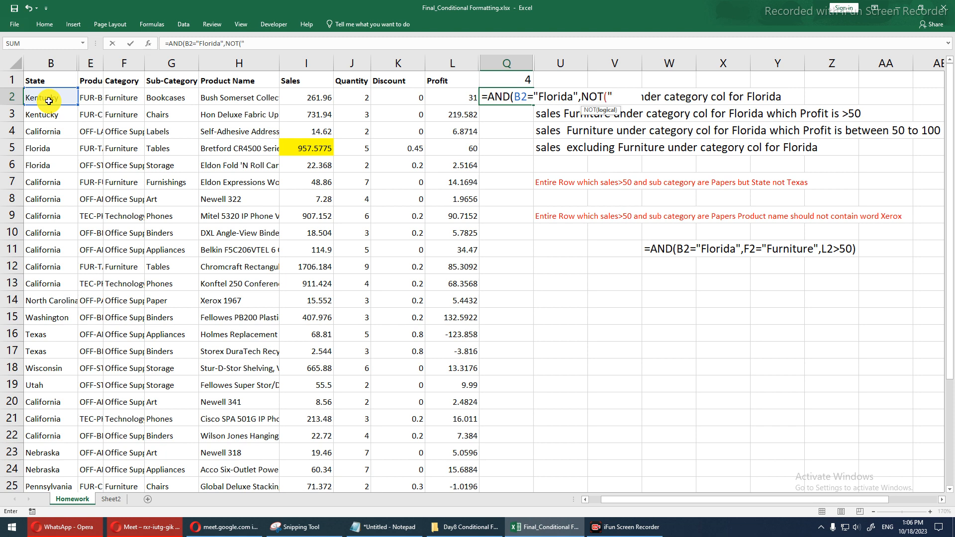
{"action": "key", "text": "BackSpace"}
{"action": "key", "text": "BackSpace"}
{"action": "key", "text": "BackSpace"}
{"action": "key", "text": "BackSpace"}
{"action": "key", "text": "BackSpace"}
{"action": "key", "text": "BackSpace"}
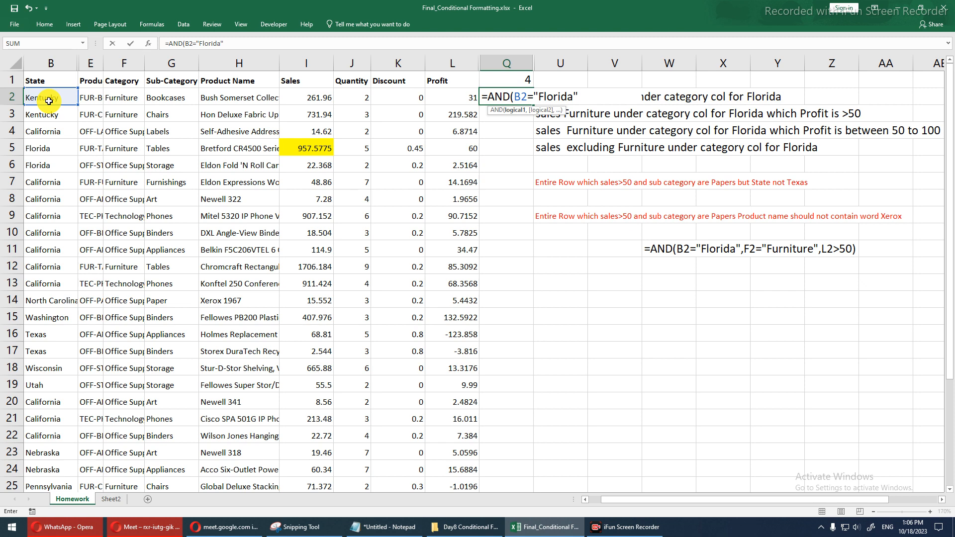
Add NOT(F2)="Furniture" as the second condition of the Q2 formula and close the AND function.
{"action": "type", "text": ",not"}
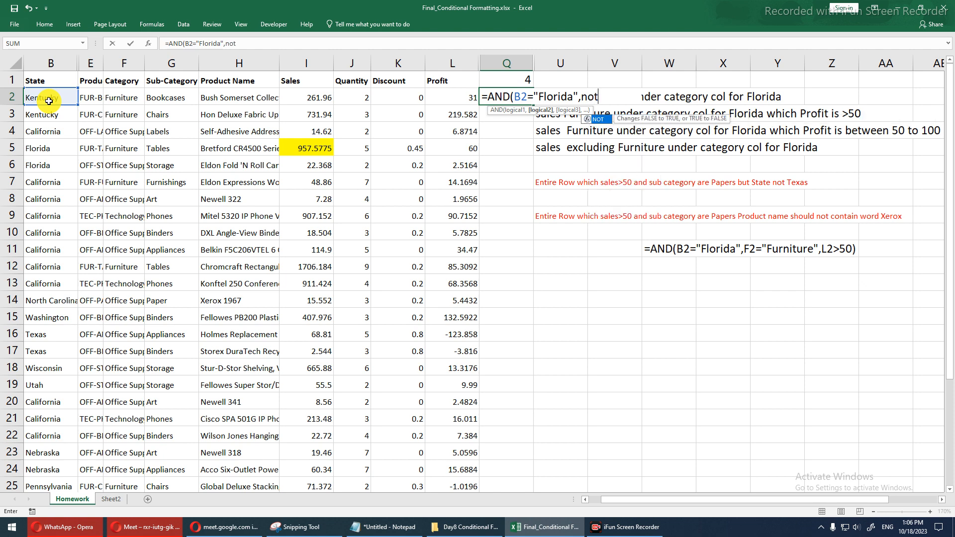
{"action": "key", "text": "Tab"}
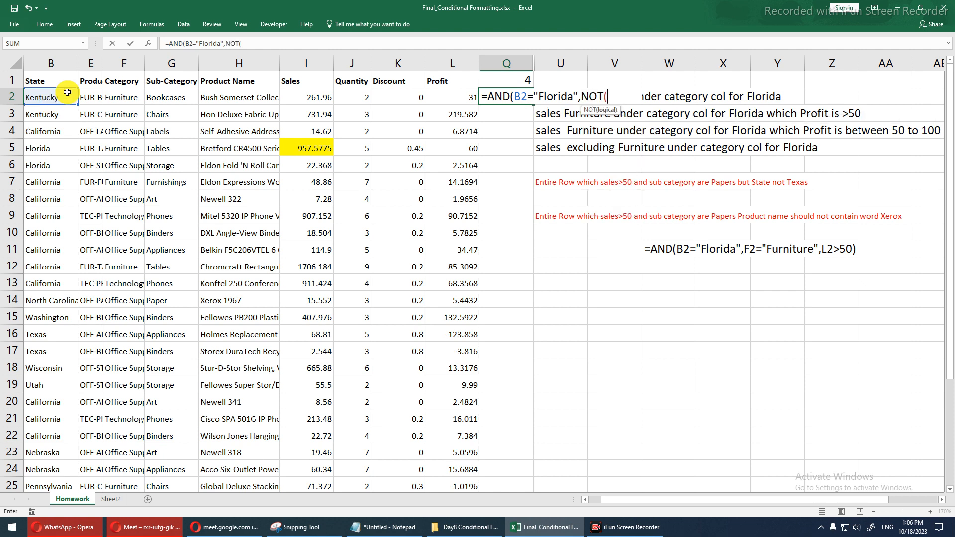
{"action": "left_click", "coordinate": [122, 97]}
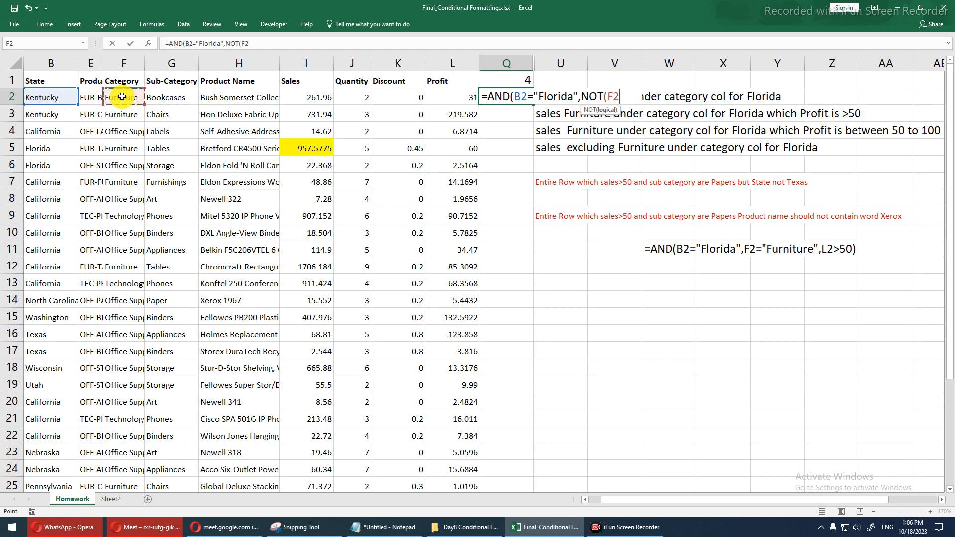
{"action": "type", "text": ")="}
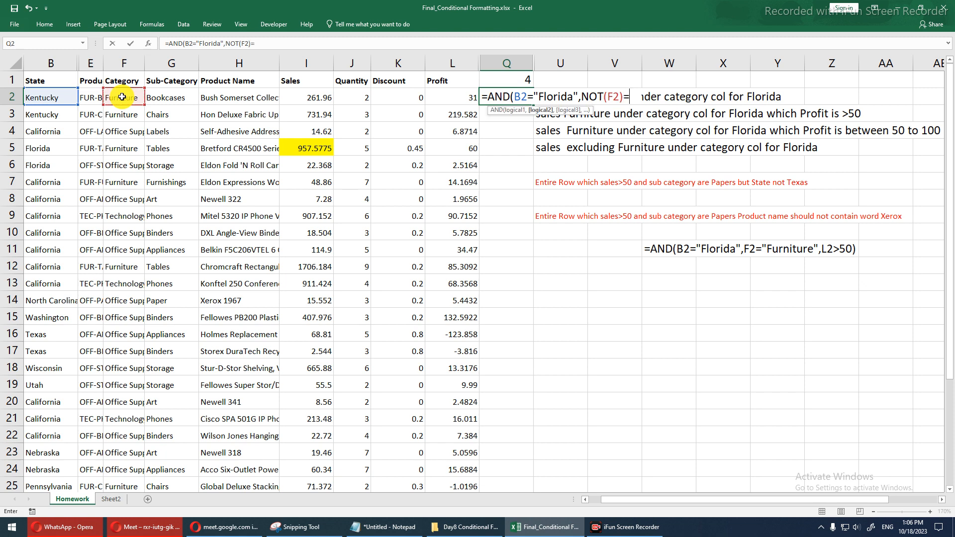
{"action": "type", "text": "\""}
{"action": "type", "text": "F"}
{"action": "type", "text": "u"}
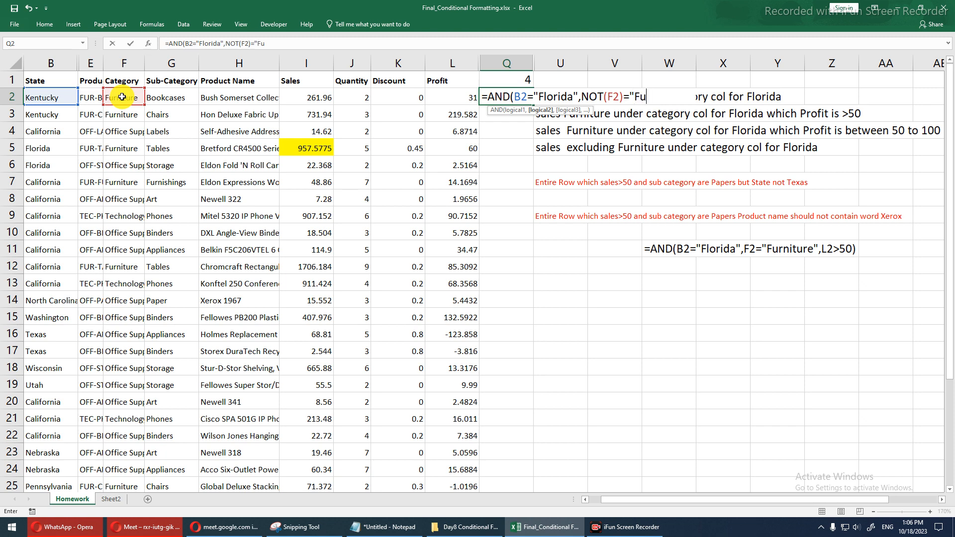
{"action": "type", "text": "rniture\")"}
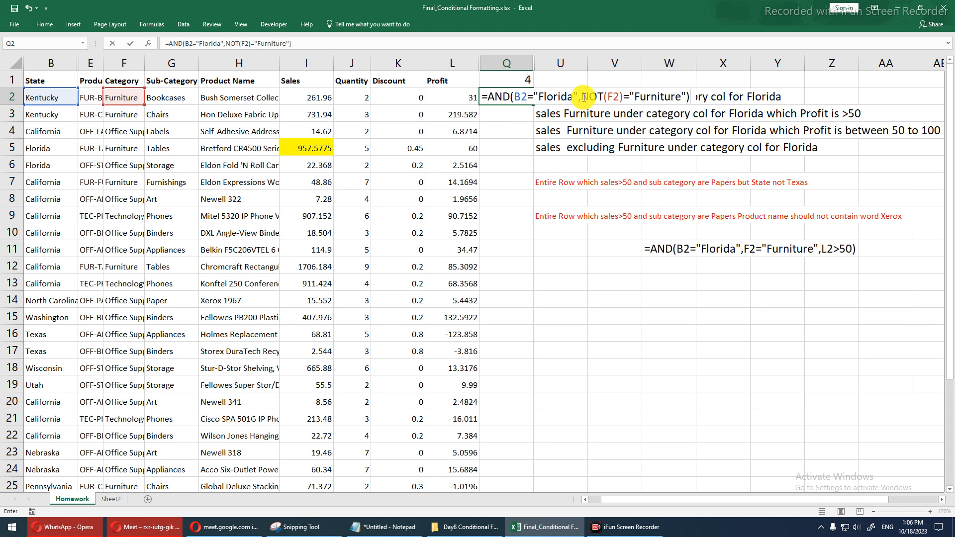
Correct the parentheses in Q2 so NOT encloses the whole Category test, giving =AND(B2="Florida",NOT(F2="Furniture")).
{"action": "left_click_drag", "start_coordinate": [581, 97], "coordinate": [626, 99]}
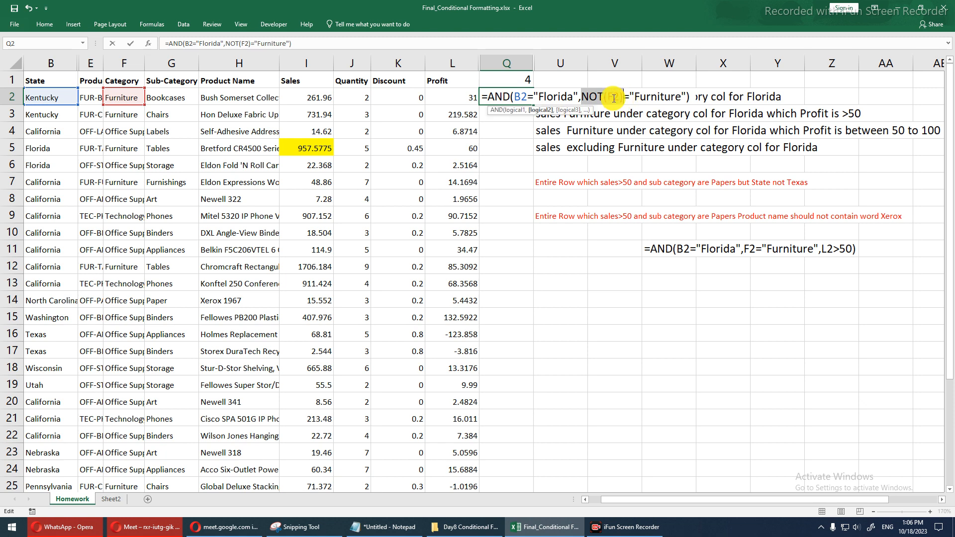
{"action": "left_click", "coordinate": [624, 97]}
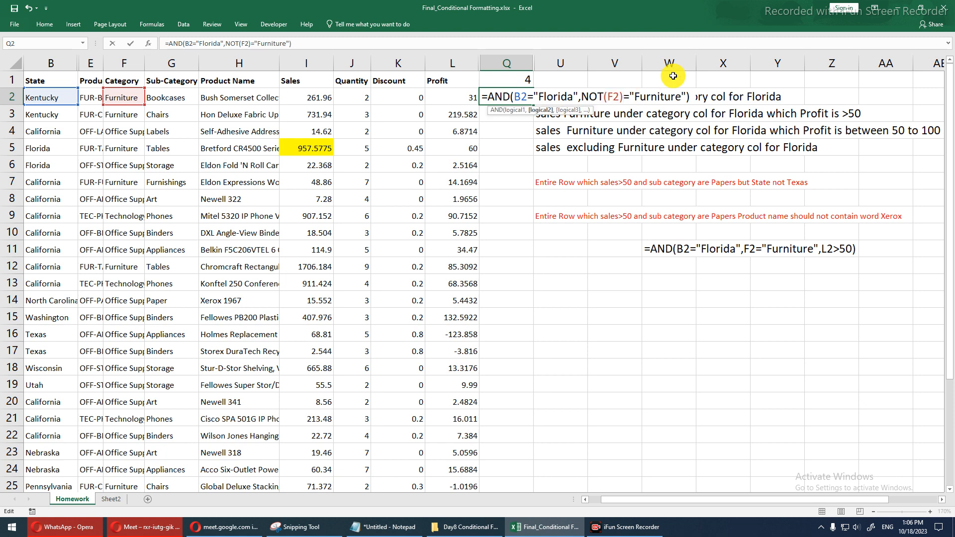
{"action": "key", "text": "BackSpace"}
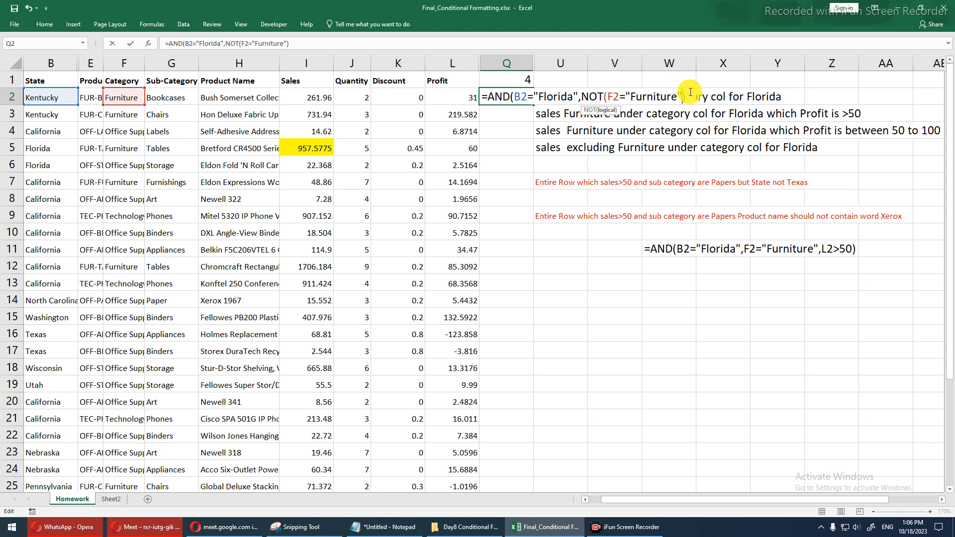
{"action": "type", "text": ")"}
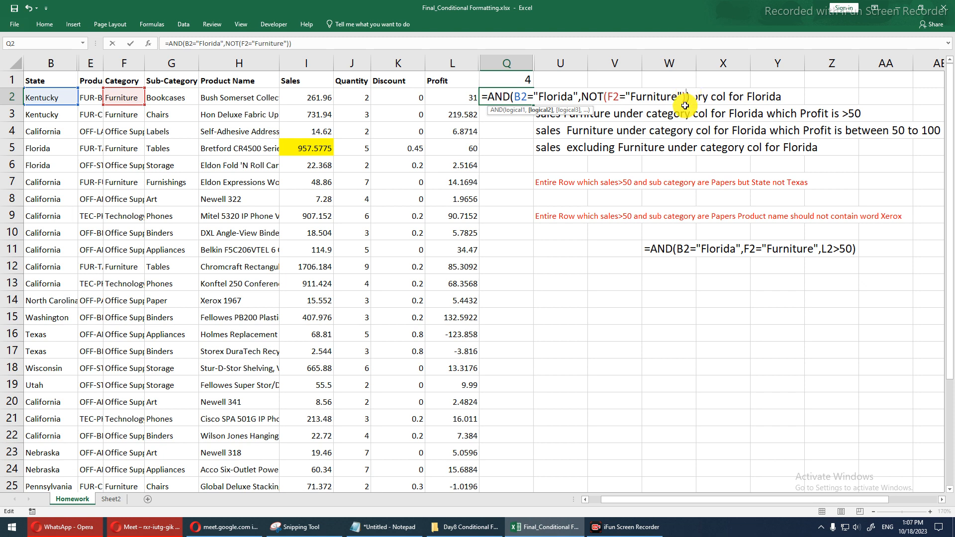
Examine the NOT condition in the Q2 formula, from its inner test F2="Furniture" to the full NOT expression.
{"action": "left_click", "coordinate": [613, 100]}
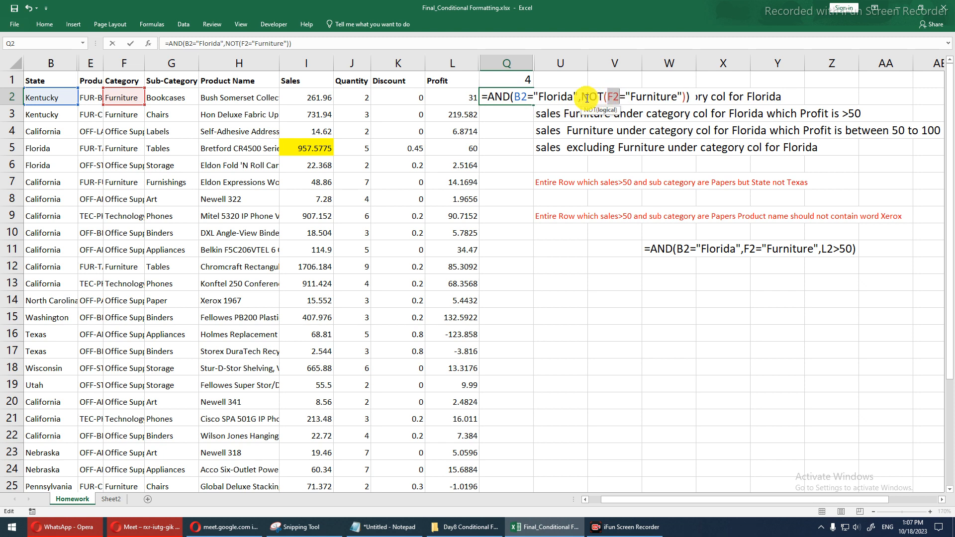
{"action": "left_click_drag", "start_coordinate": [581, 97], "coordinate": [681, 98]}
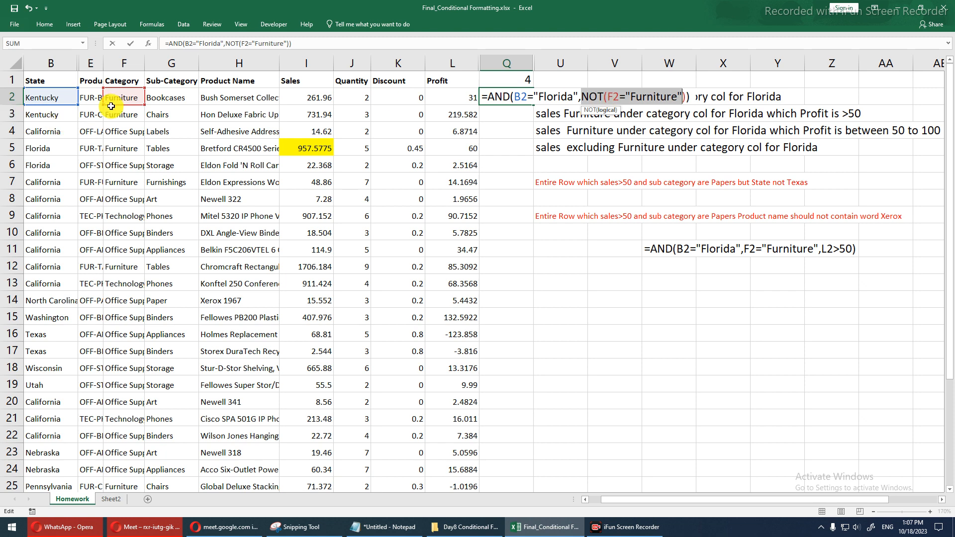
{"action": "left_click", "coordinate": [609, 96]}
{"action": "left_click_drag", "start_coordinate": [609, 96], "coordinate": [684, 94]}
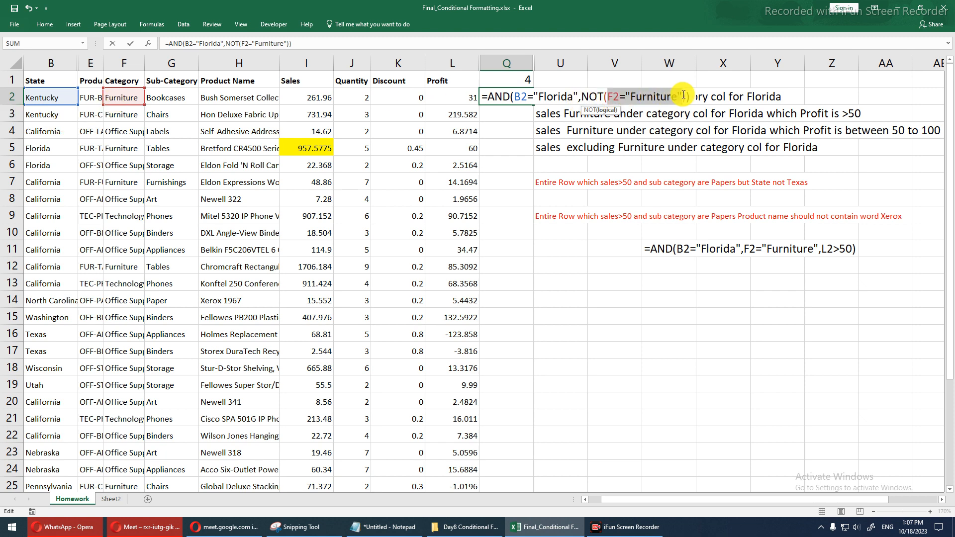
{"action": "left_click_drag", "start_coordinate": [684, 94], "coordinate": [659, 97]}
{"action": "left_click_drag", "start_coordinate": [682, 97], "coordinate": [685, 97]}
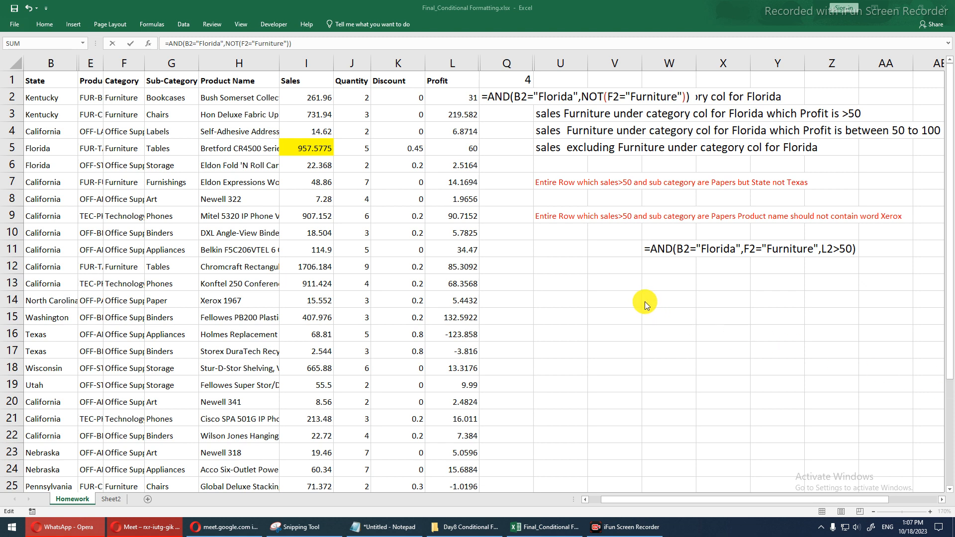
{"action": "left_click", "coordinate": [535, 97]}
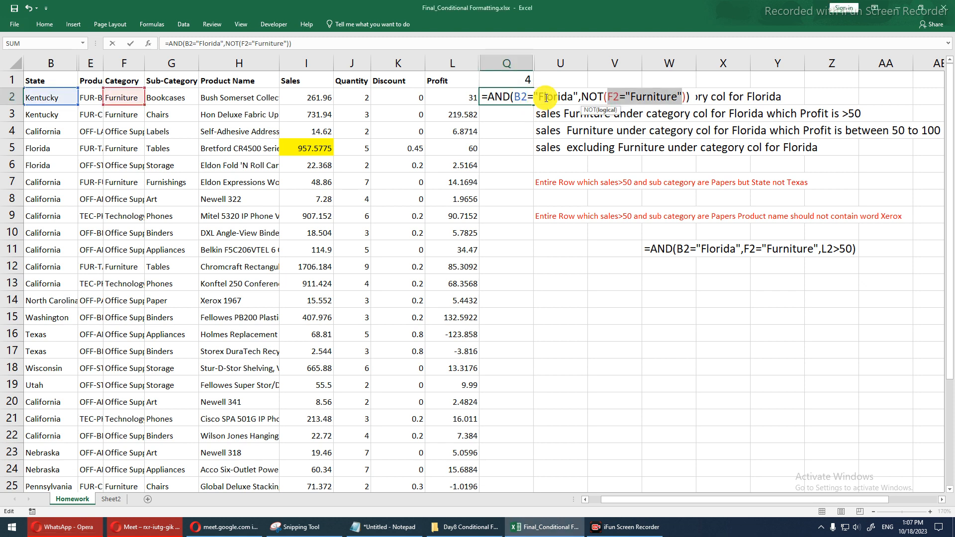
{"action": "double_click", "coordinate": [612, 94]}
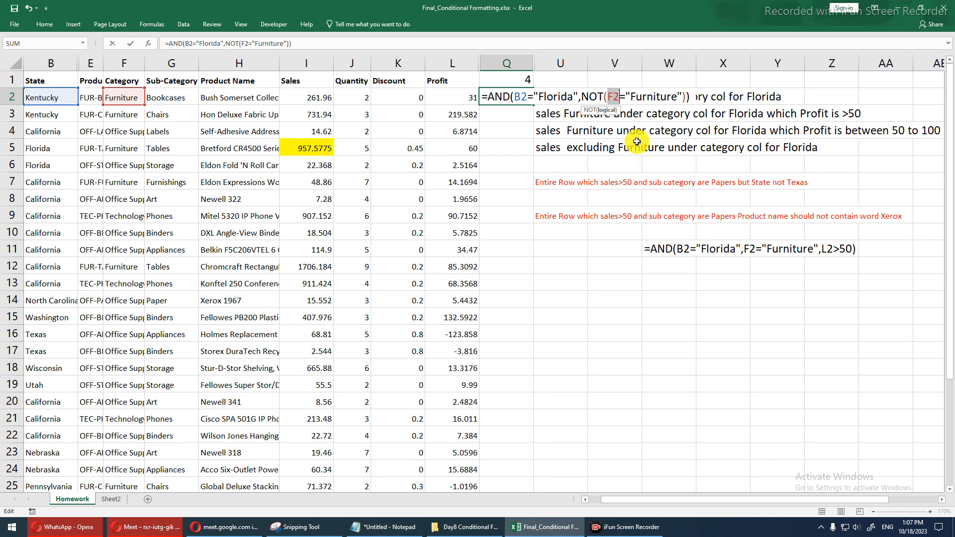
{"action": "left_click_drag", "start_coordinate": [610, 99], "coordinate": [683, 102]}
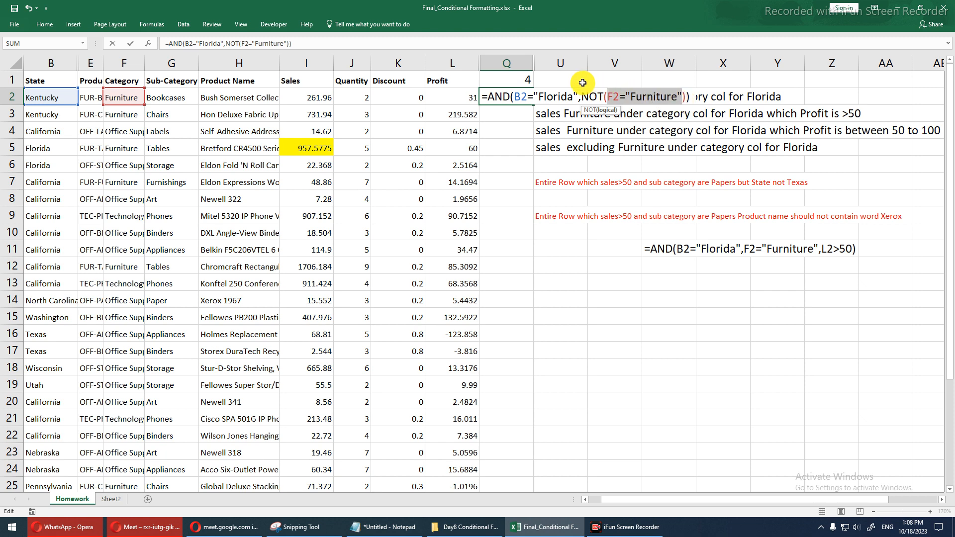
{"action": "left_click_drag", "start_coordinate": [581, 97], "coordinate": [689, 94]}
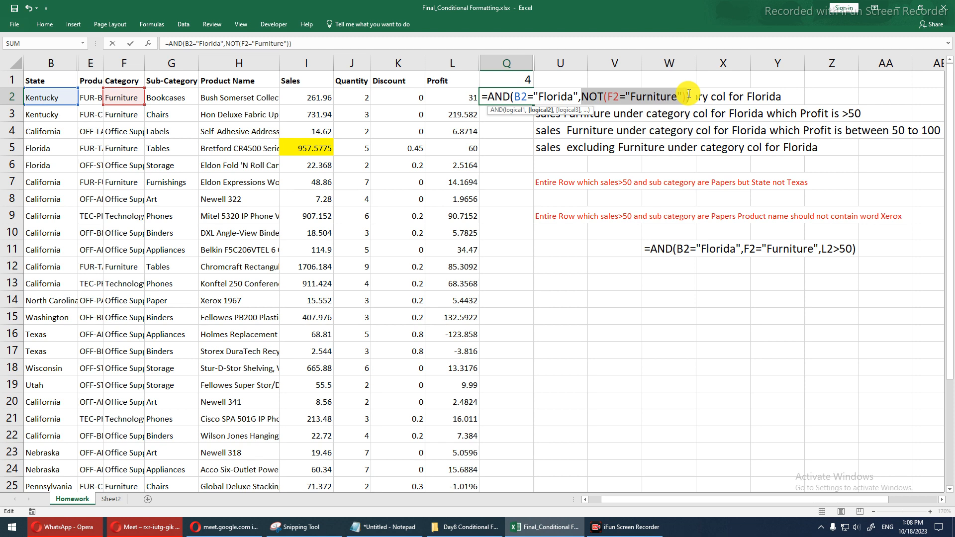
{"action": "left_click", "coordinate": [134, 532]}
{"action": "left_click", "coordinate": [876, 459]}
{"action": "left_click", "coordinate": [911, 10]}
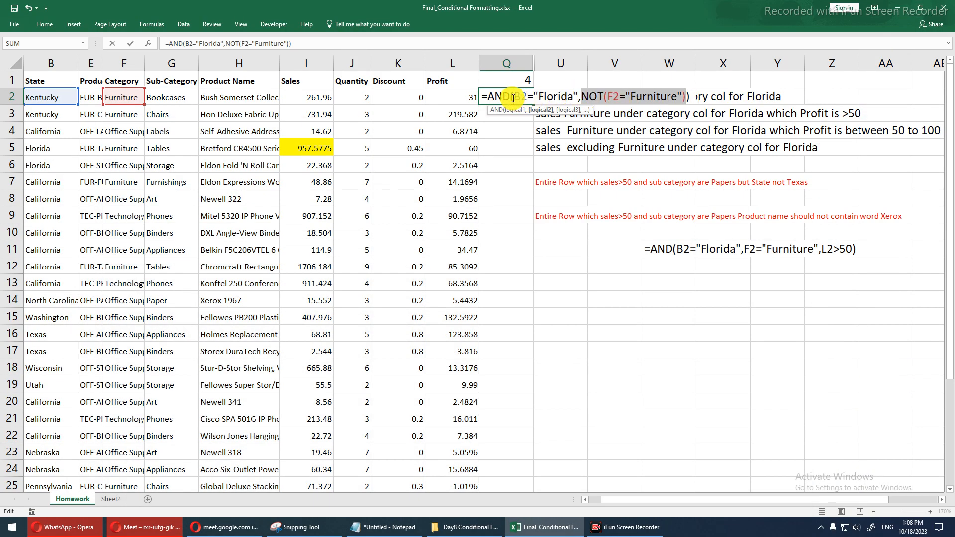
Commit the Florida-excluding-Furniture formula in Q2 and fill it down column Q.
{"action": "left_click_drag", "start_coordinate": [515, 96], "coordinate": [686, 97]}
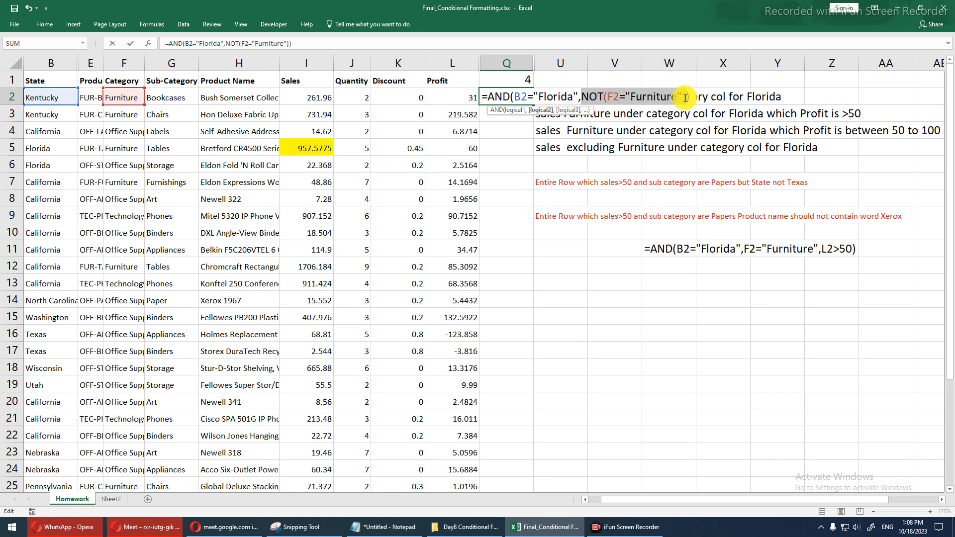
{"action": "key", "text": "Return"}
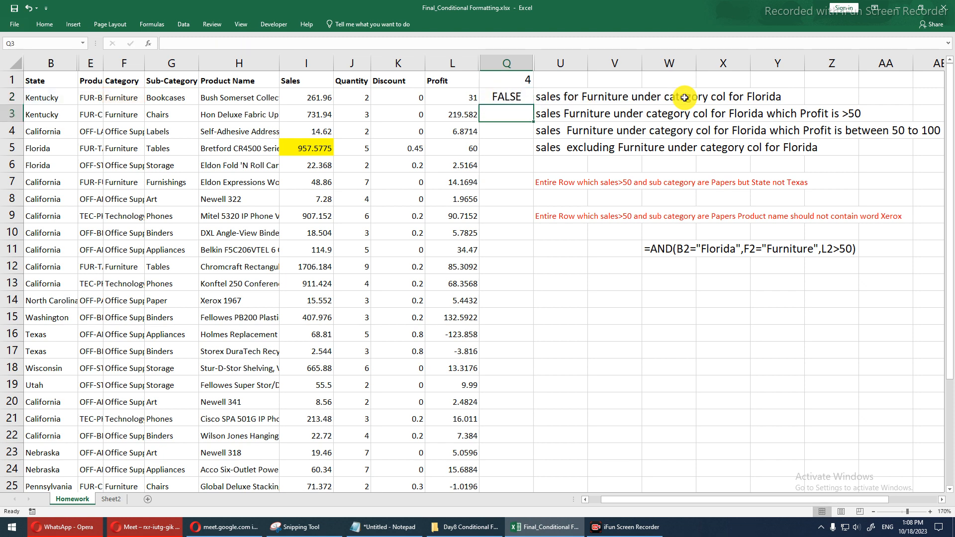
{"action": "left_click", "coordinate": [518, 99]}
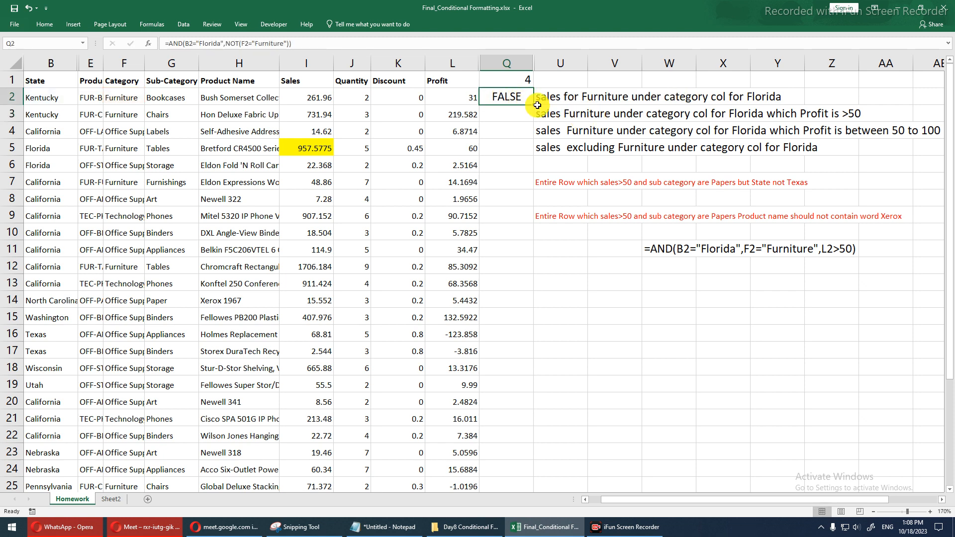
{"action": "key", "text": "Right"}
{"action": "left_click", "coordinate": [518, 97]}
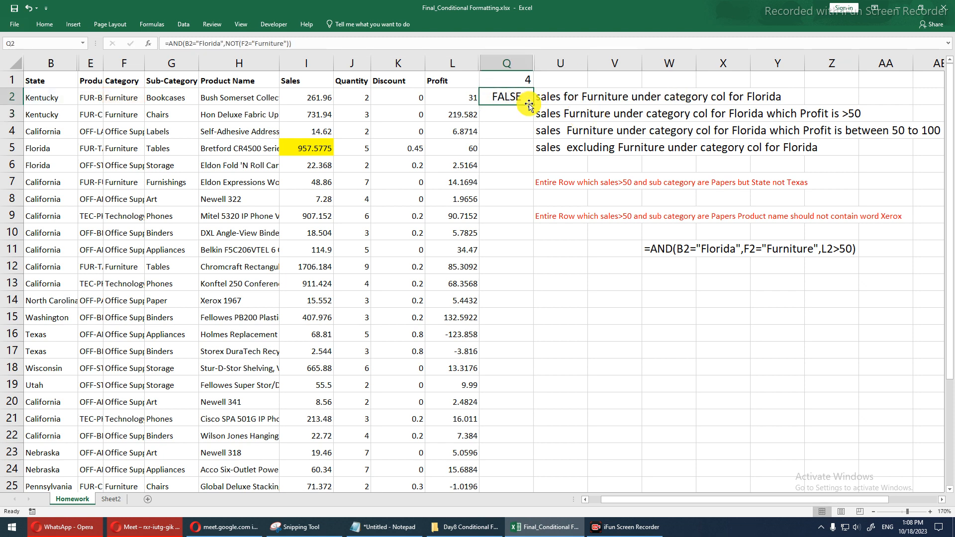
{"action": "double_click", "coordinate": [533, 105]}
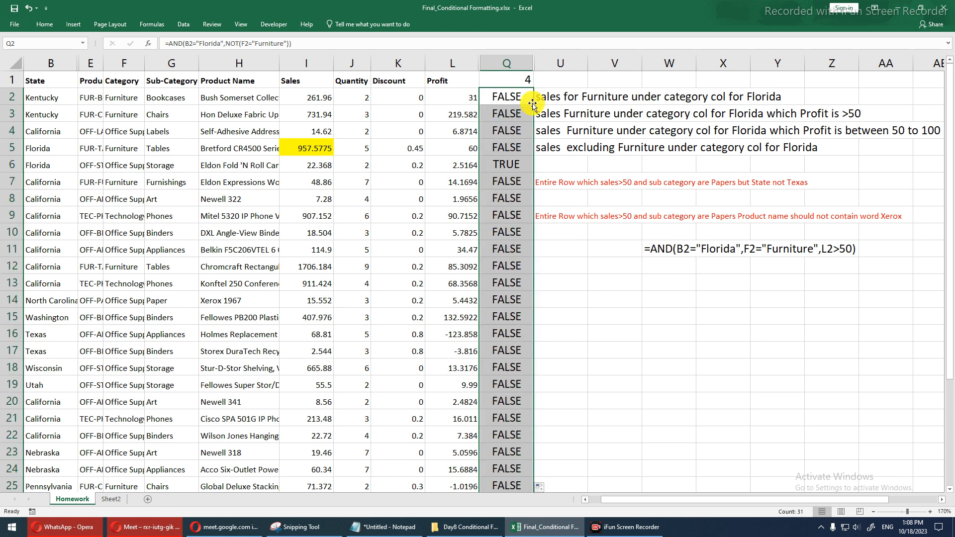
Check the State and Category cells in rows 5 and 6 against their column Q formula results.
{"action": "left_click_drag", "start_coordinate": [507, 164], "coordinate": [43, 163]}
{"action": "left_click", "coordinate": [132, 164]}
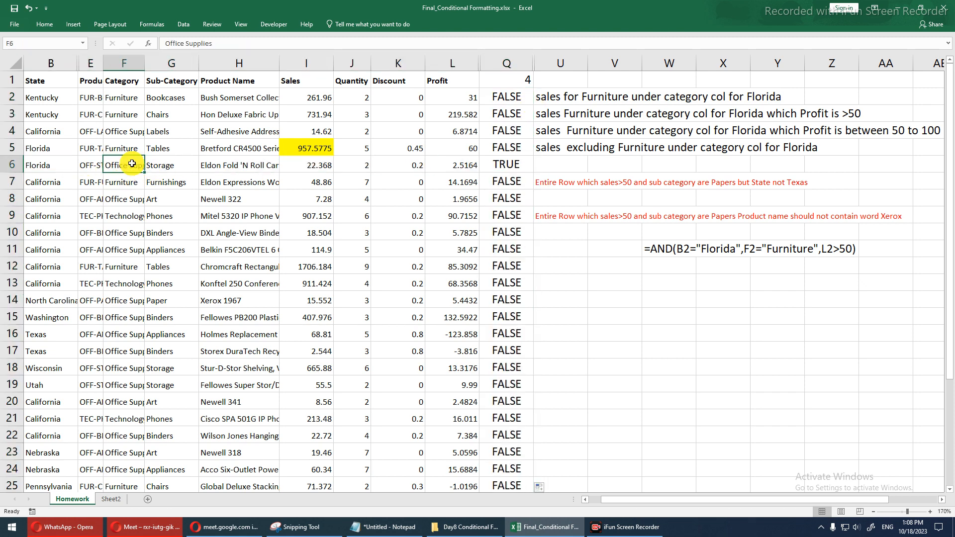
{"action": "left_click", "coordinate": [43, 148]}
{"action": "left_click", "coordinate": [116, 152]}
{"action": "left_click_drag", "start_coordinate": [117, 152], "coordinate": [493, 144]}
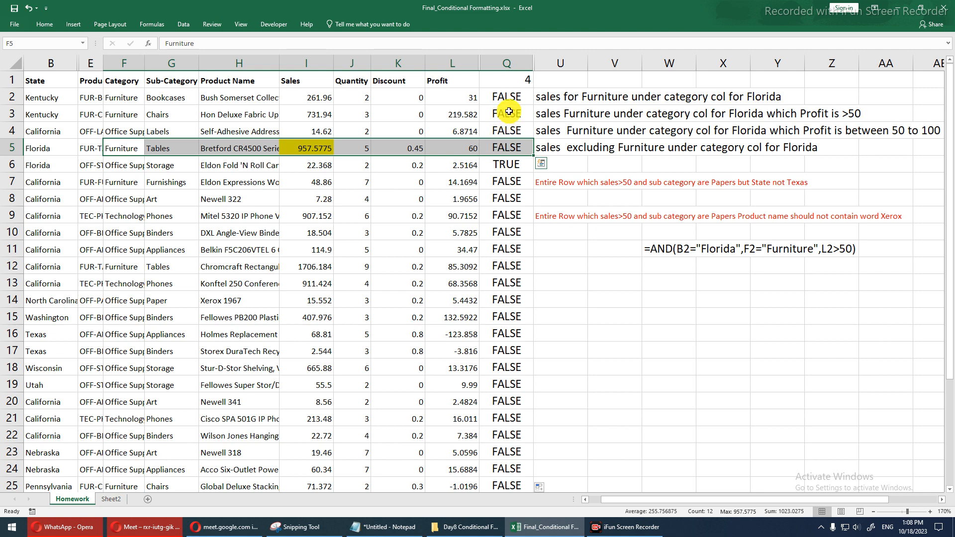
{"action": "left_click", "coordinate": [515, 97]}
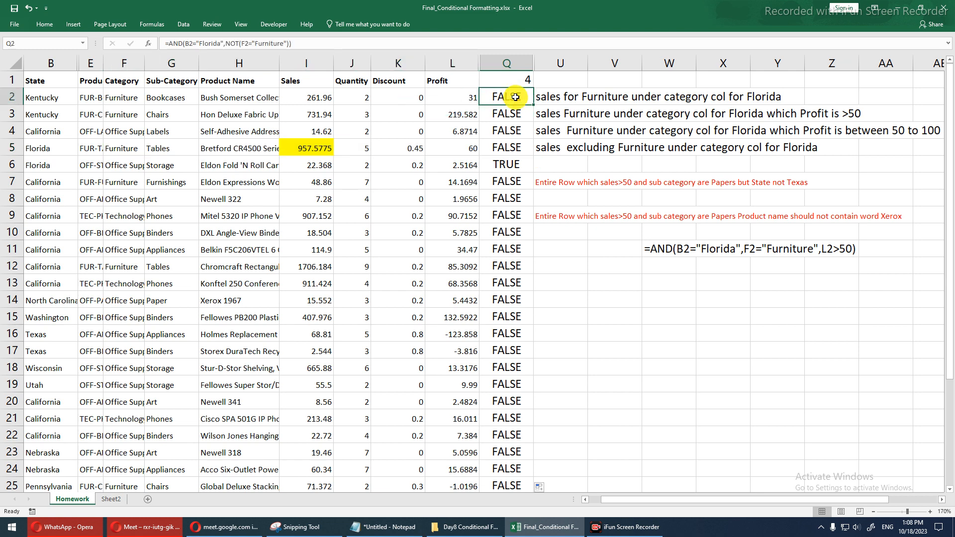
Insert a blank column before the test formulas in column Q and hide the shifted formula column R.
{"action": "left_click", "coordinate": [515, 64]}
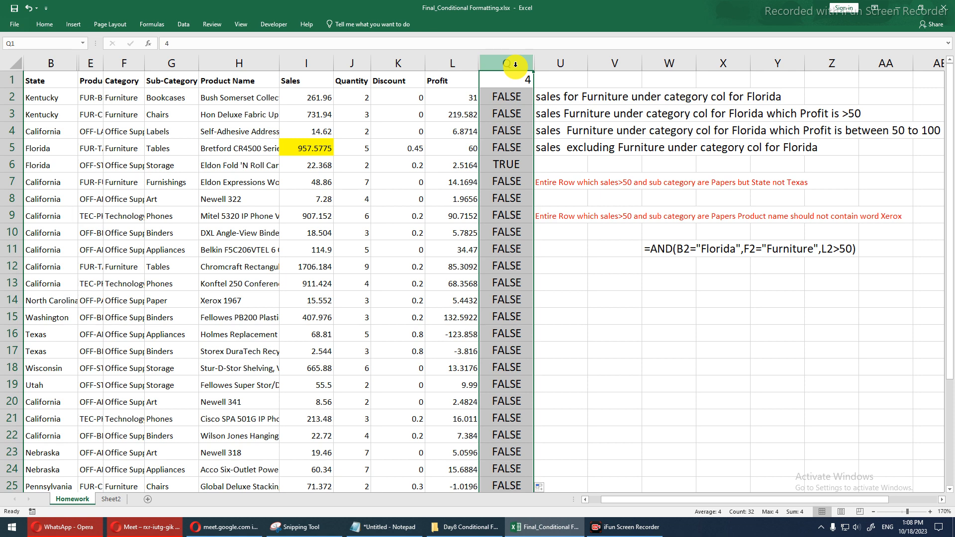
{"action": "key", "text": "ctrl+shift+plus"}
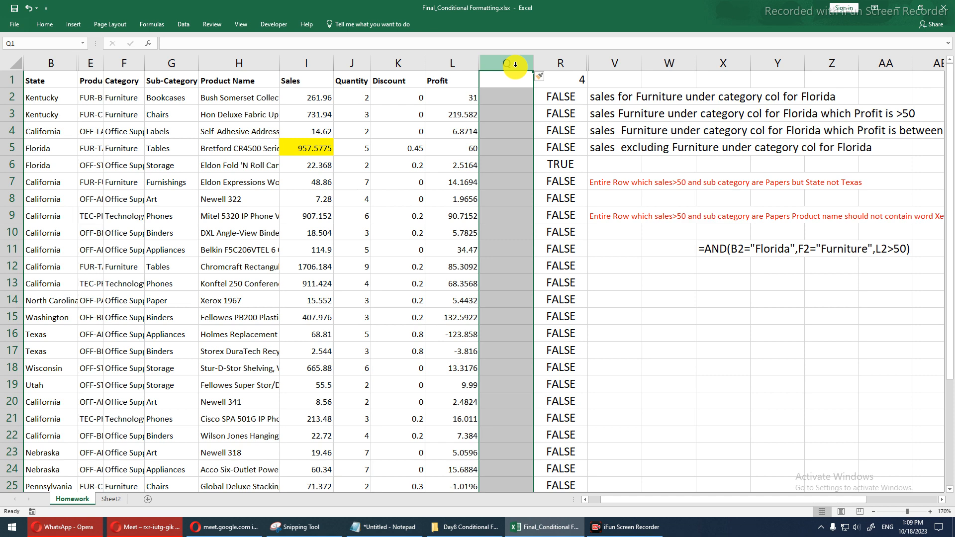
{"action": "left_click", "coordinate": [551, 64]}
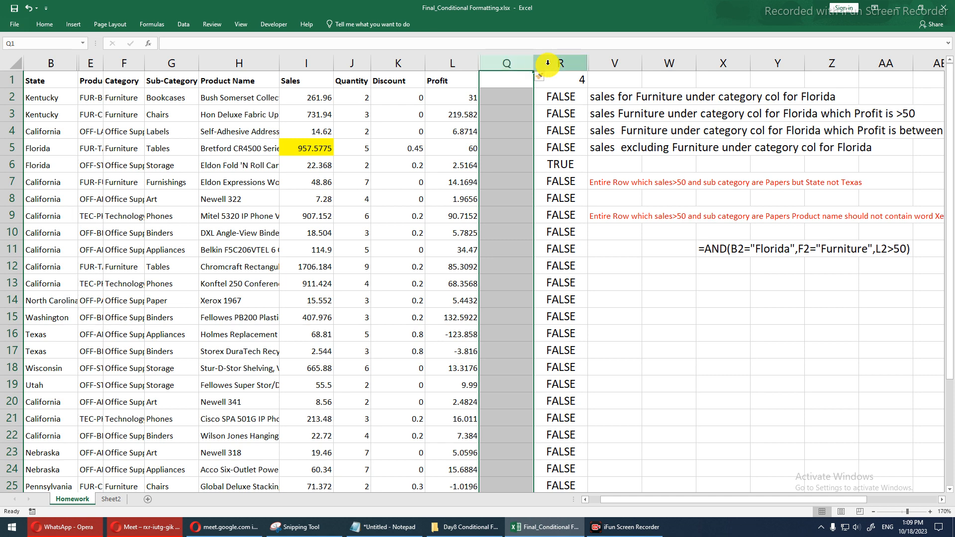
{"action": "right_click", "coordinate": [550, 65]}
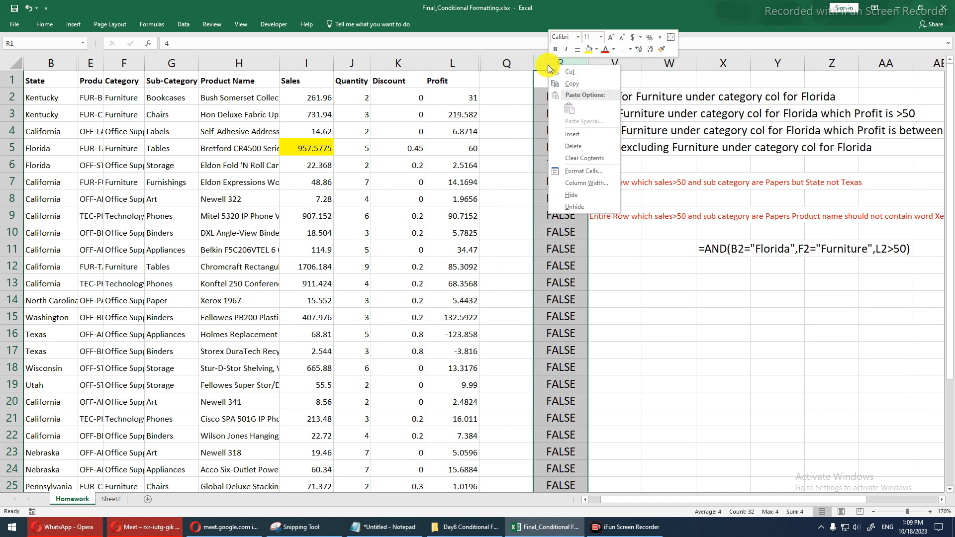
{"action": "left_click", "coordinate": [574, 199]}
{"action": "left_click", "coordinate": [505, 102]}
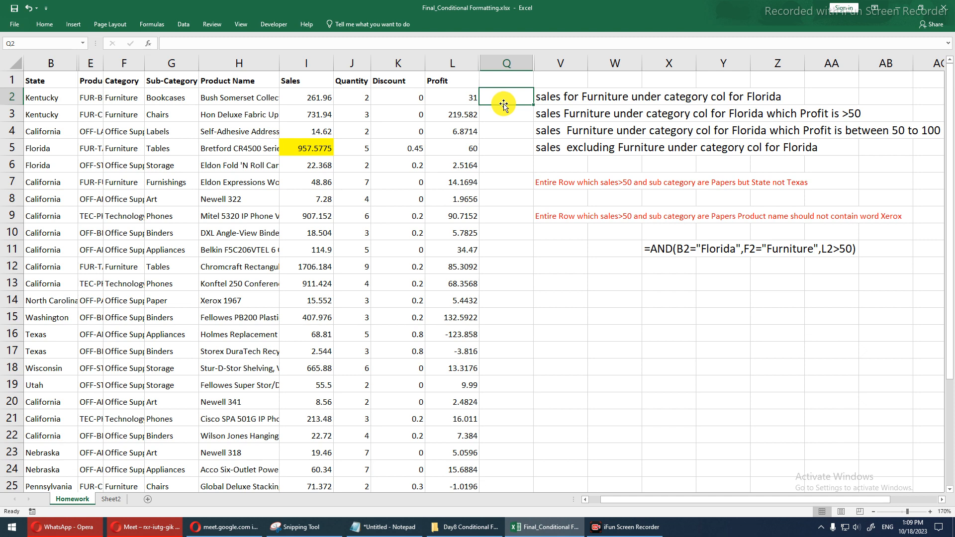
Enter =SUM(2,2+5) in W13 as an example of an expression used as a function argument.
{"action": "left_click", "coordinate": [590, 284]}
{"action": "type", "text": "=s"}
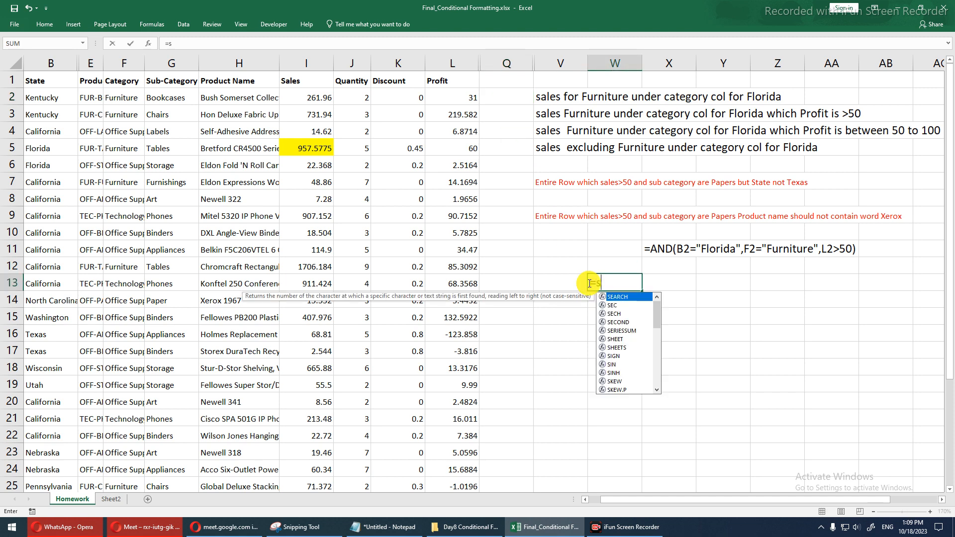
{"action": "type", "text": "um"}
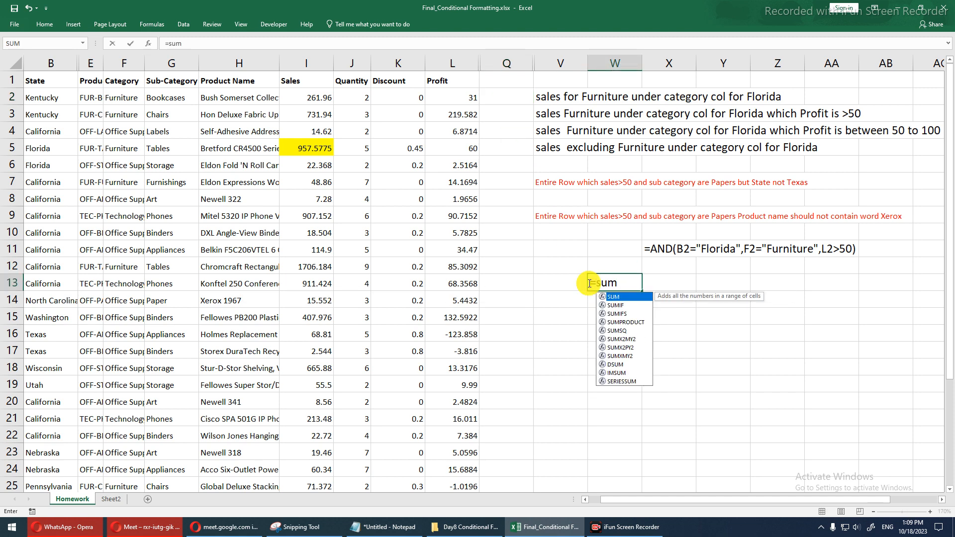
{"action": "key", "text": "Tab"}
{"action": "type", "text": "2"}
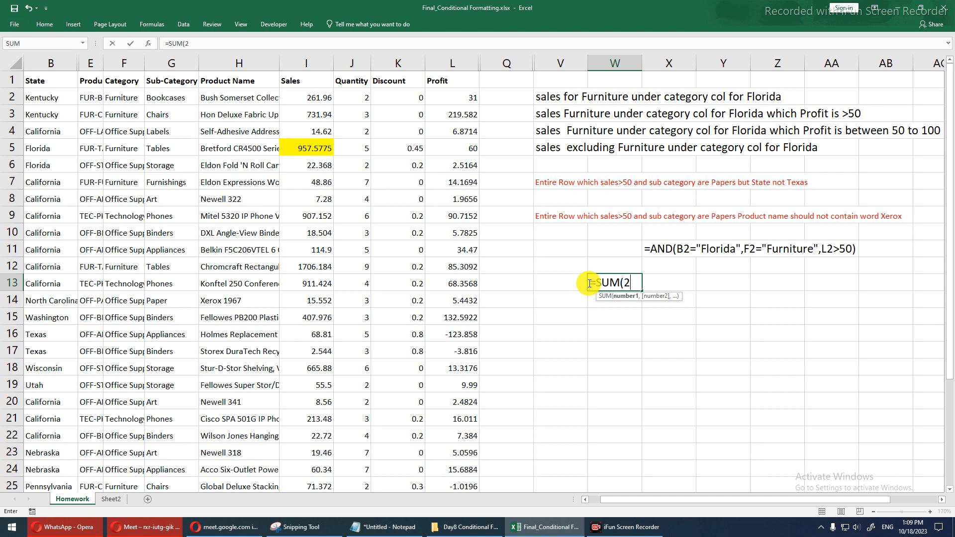
{"action": "type", "text": ","}
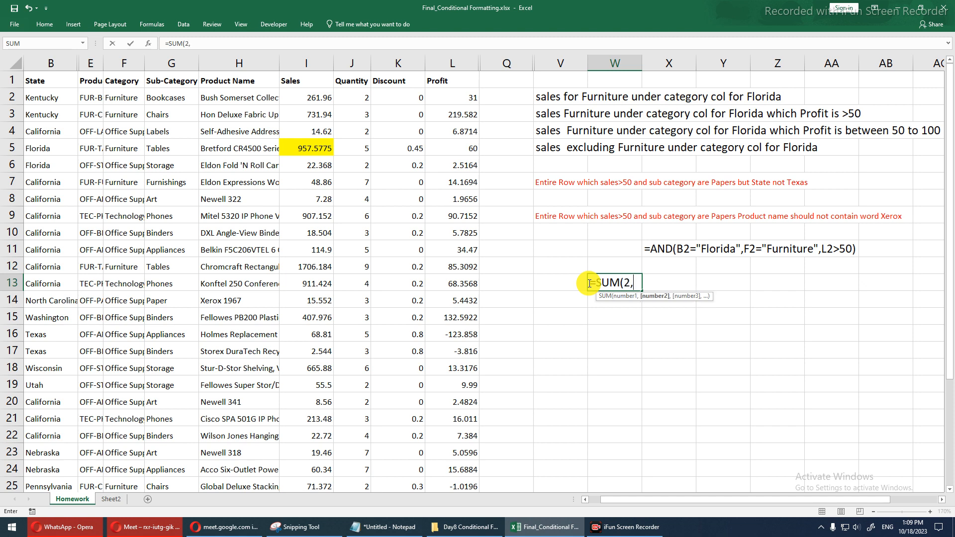
{"action": "type", "text": "2+5"}
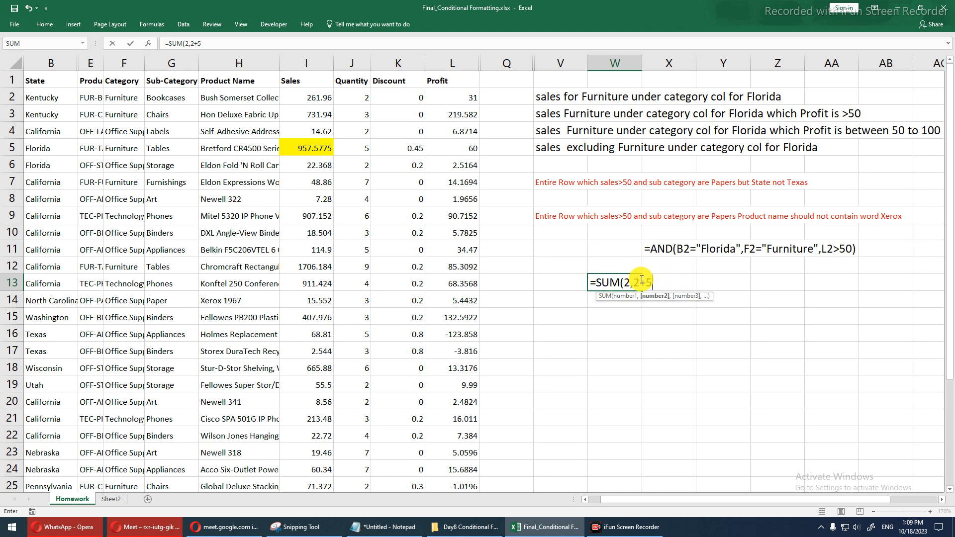
{"action": "left_click_drag", "start_coordinate": [665, 282], "coordinate": [684, 272]}
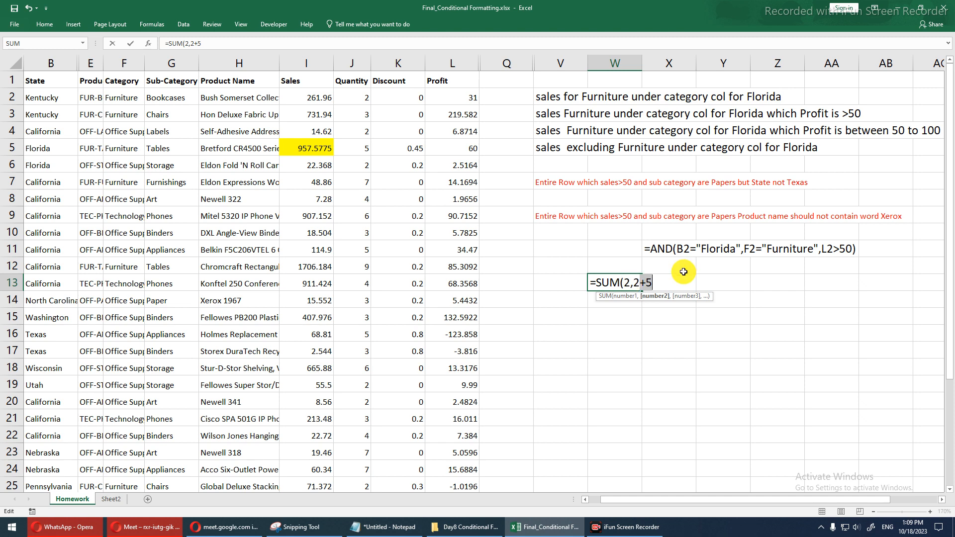
{"action": "key", "text": "Return"}
Enter =SUM(2,2,5) in W14 to add the same numbers as three separate arguments.
{"action": "type", "text": "="}
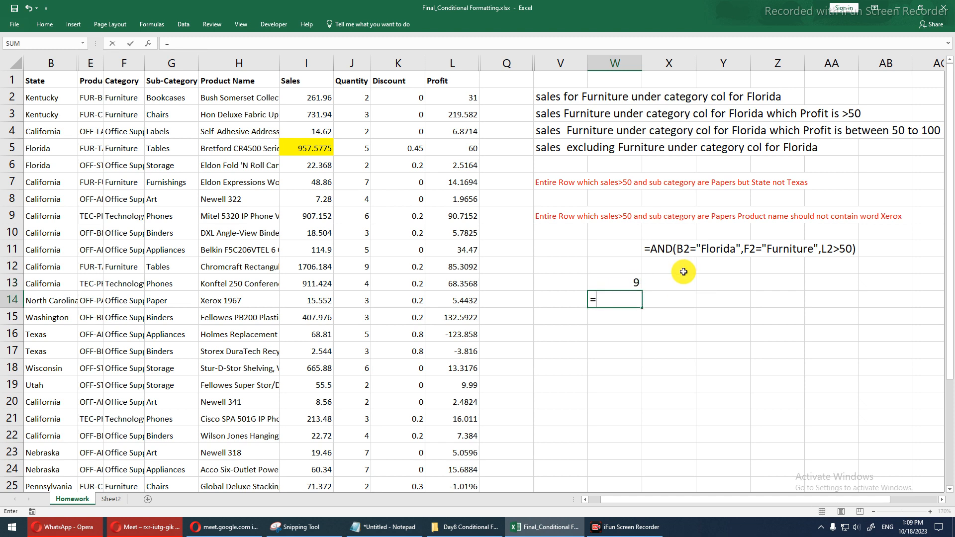
{"action": "type", "text": "sum"}
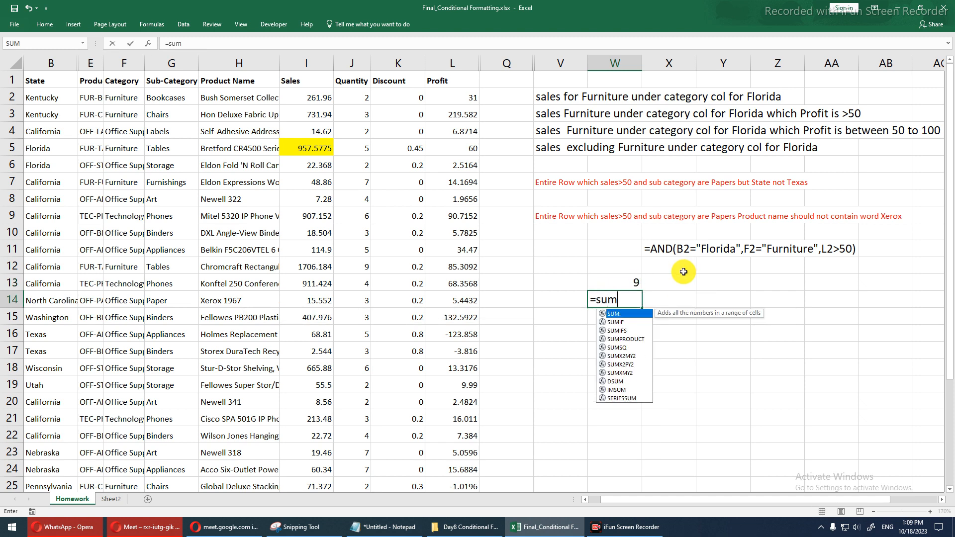
{"action": "key", "text": "Tab"}
{"action": "type", "text": "2"}
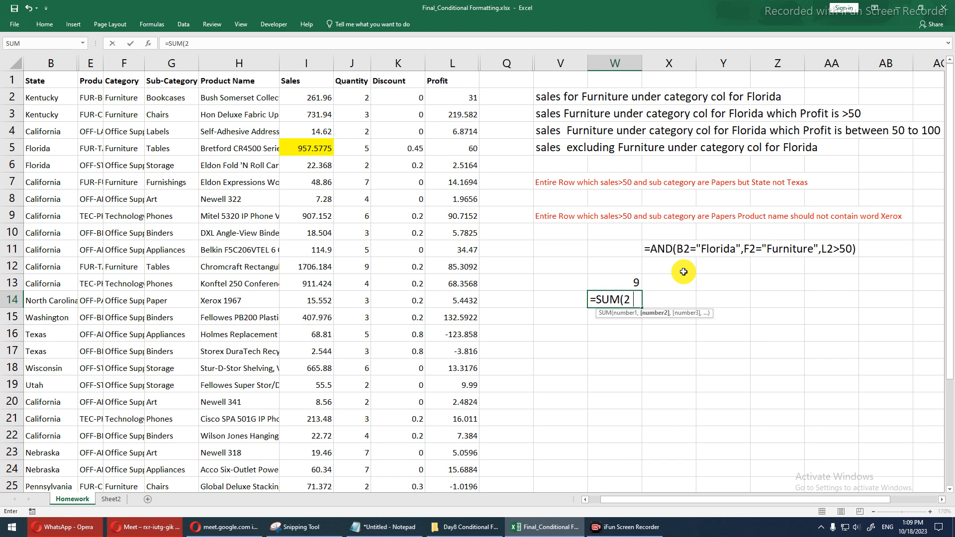
{"action": "type", "text": ",2,5"}
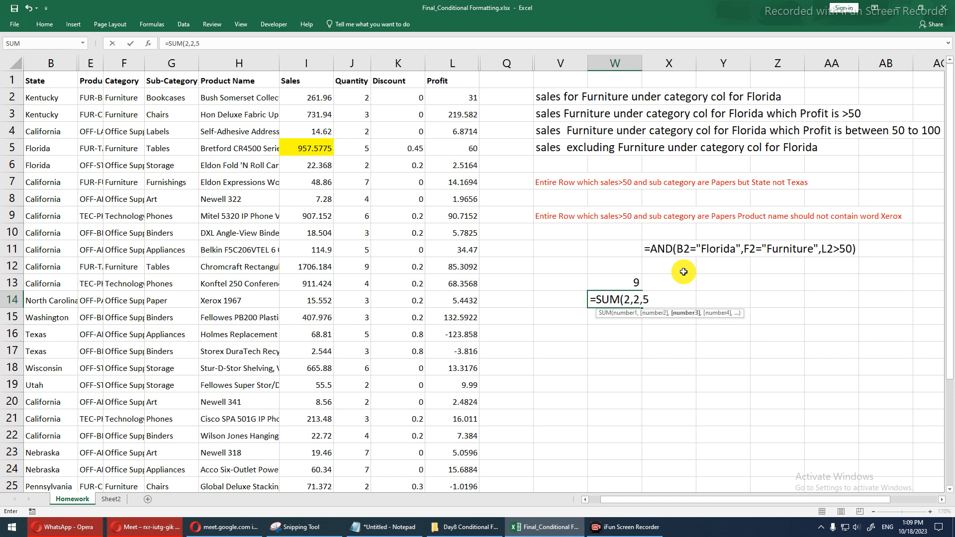
{"action": "key", "text": "Return"}
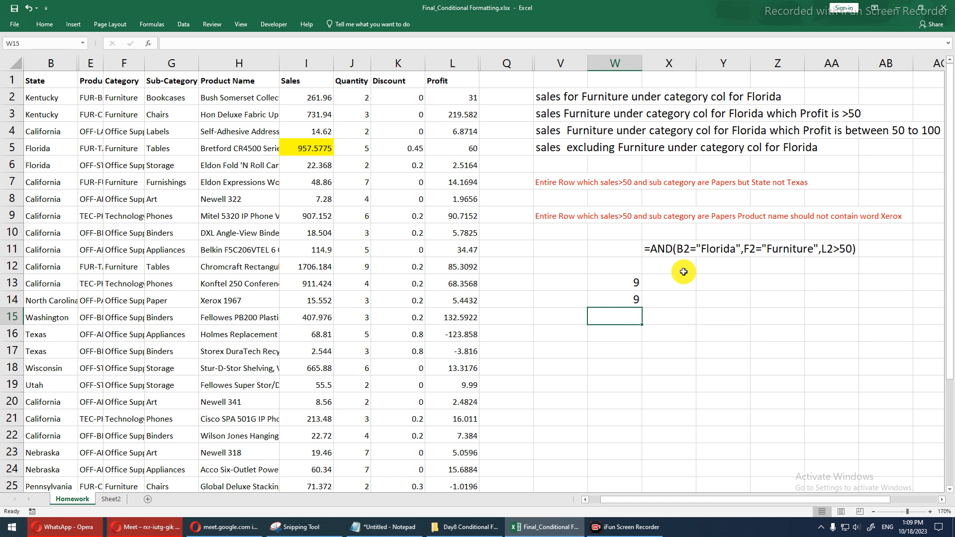
Enter the nested formula =SUM(5,SUM(2,2)) in W15, using the inner SUM as the second argument.
{"action": "type", "text": "=s"}
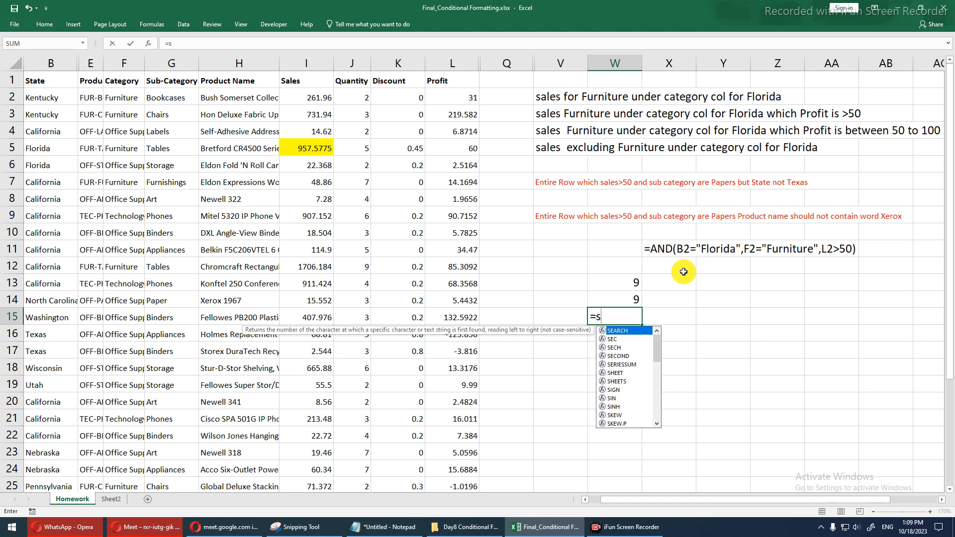
{"action": "type", "text": "um"}
{"action": "key", "text": "Tab"}
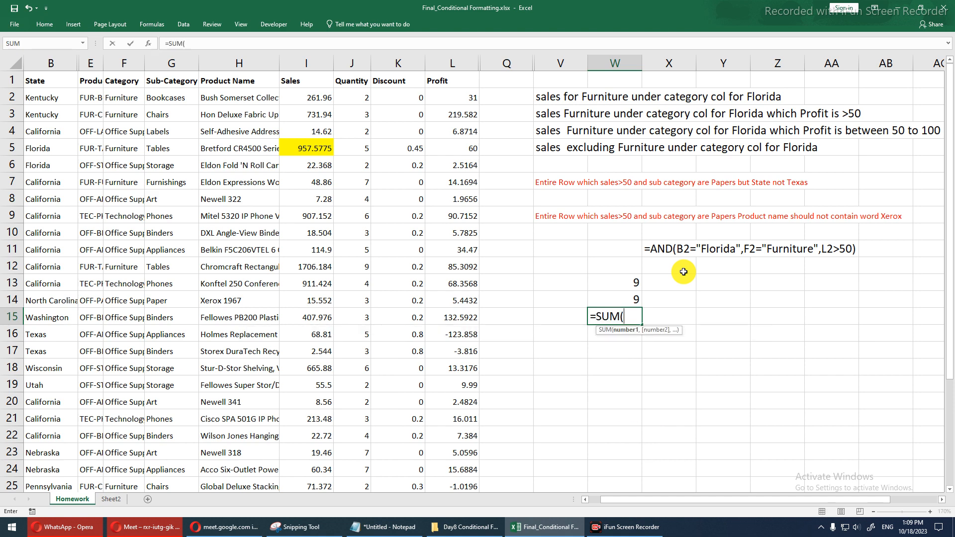
{"action": "type", "text": "5,"}
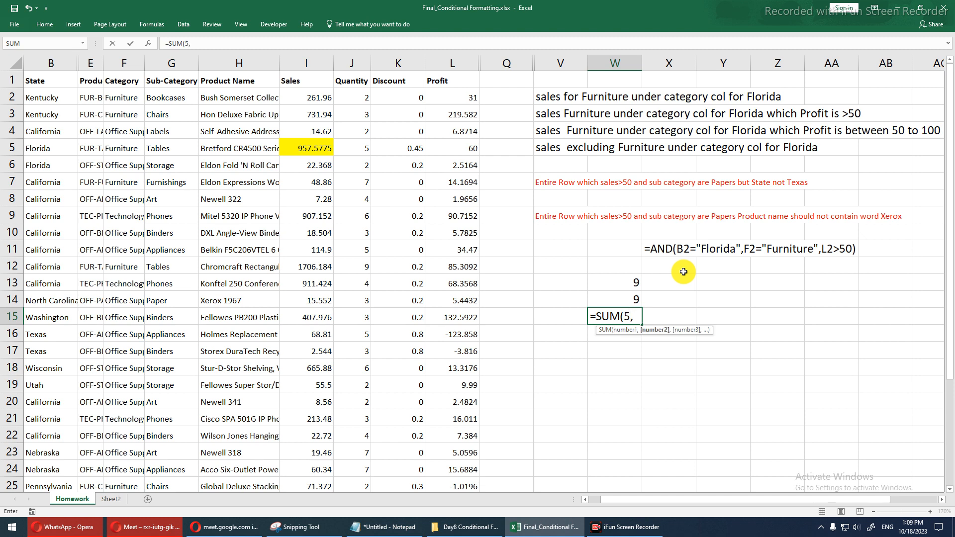
{"action": "type", "text": "sum"}
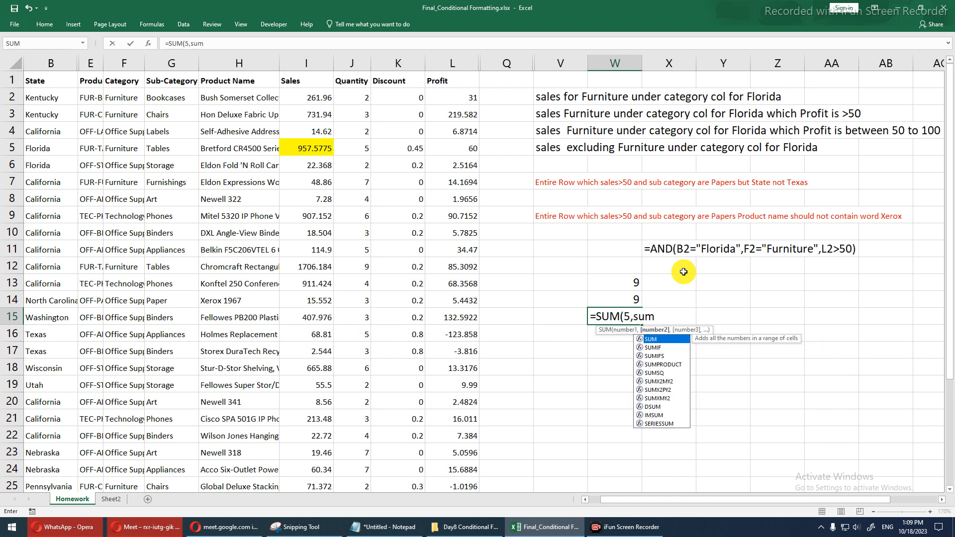
{"action": "key", "text": "Tab"}
{"action": "type", "text": "2,2"}
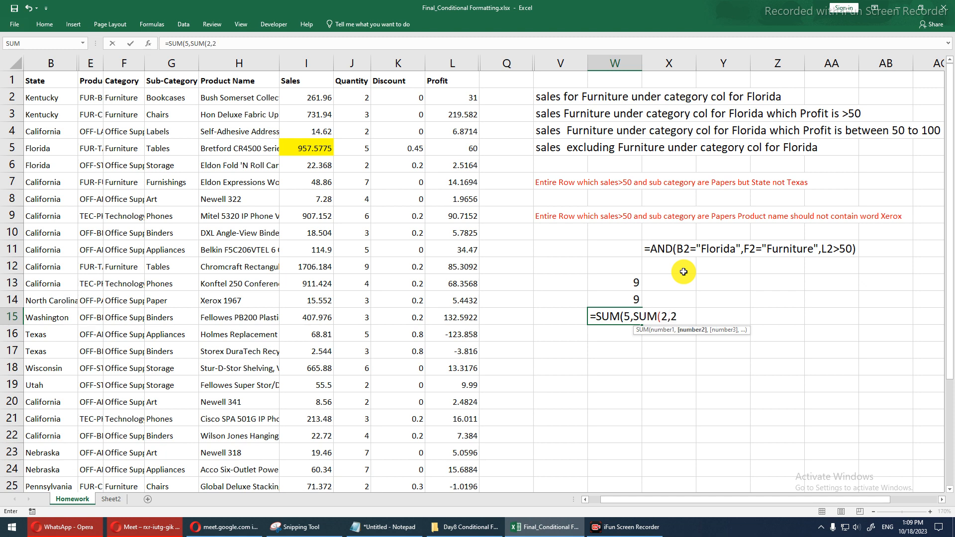
{"action": "type", "text": ")"}
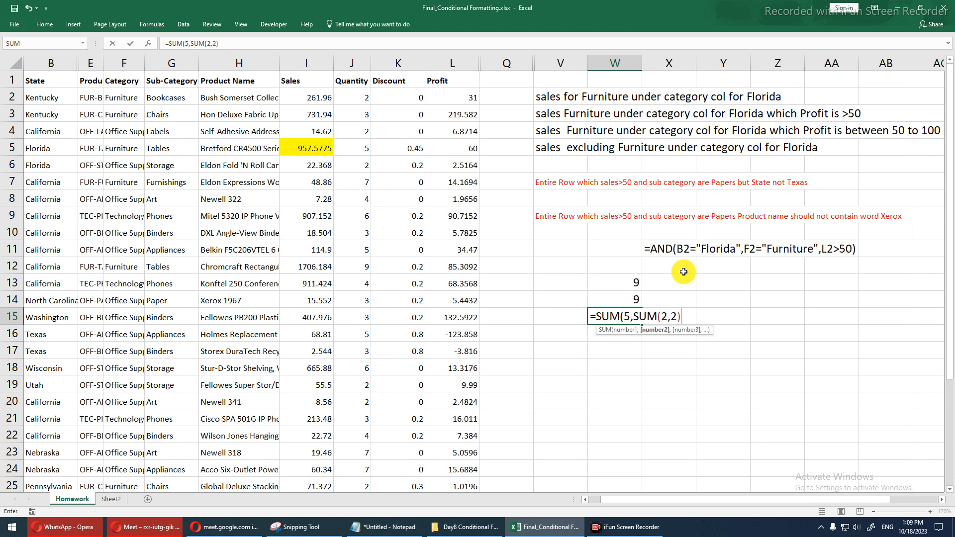
{"action": "type", "text": ")"}
{"action": "left_click_drag", "start_coordinate": [635, 319], "coordinate": [682, 318]}
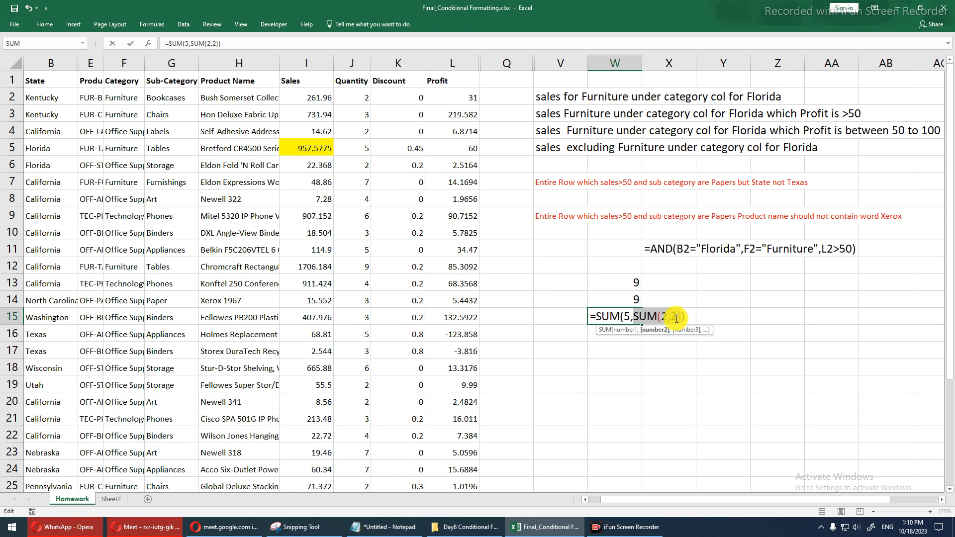
{"action": "key", "text": "Return"}
{"action": "left_click", "coordinate": [676, 319]}
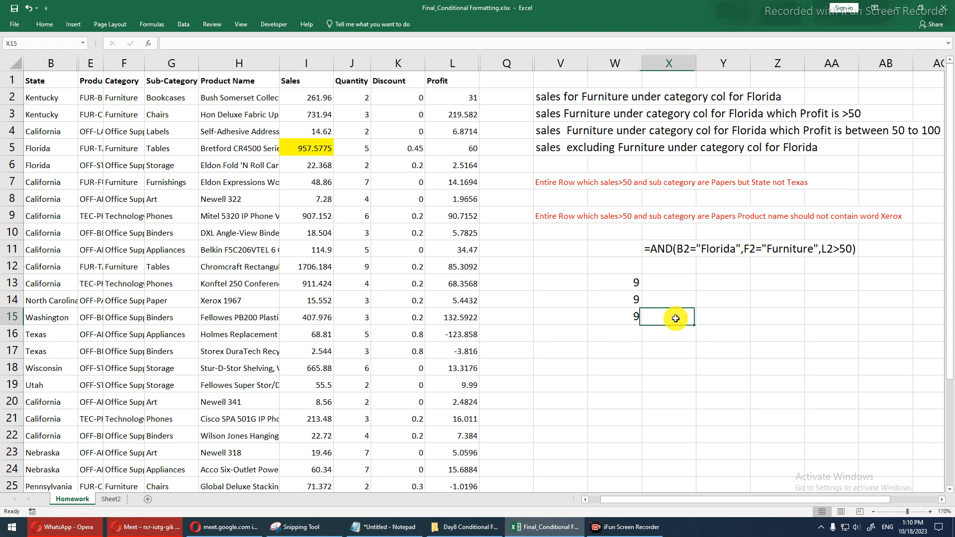
Enter =SUM(2,two) in W16 to test unquoted text as a SUM argument.
{"action": "left_click", "coordinate": [638, 329]}
{"action": "type", "text": "=sum"}
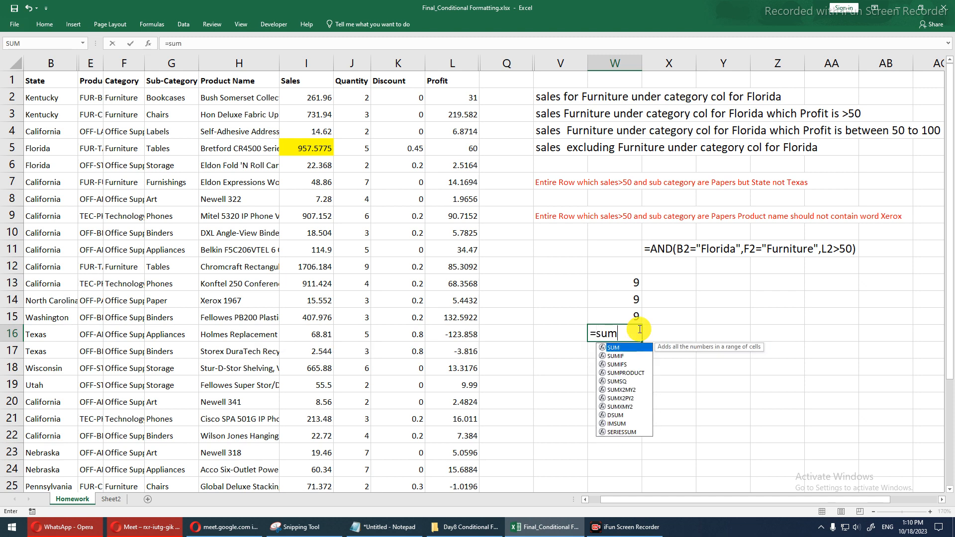
{"action": "key", "text": "Tab"}
{"action": "type", "text": "2,"}
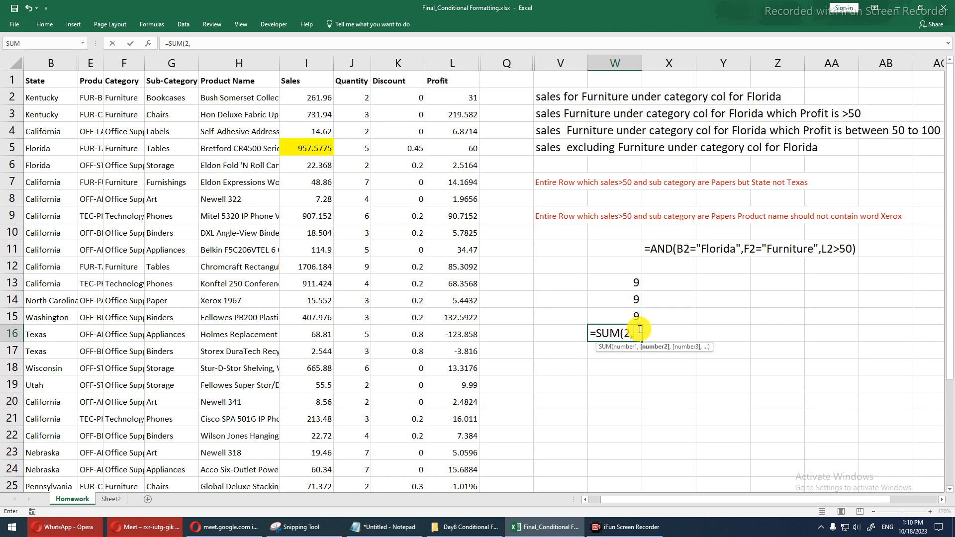
{"action": "type", "text": "two"}
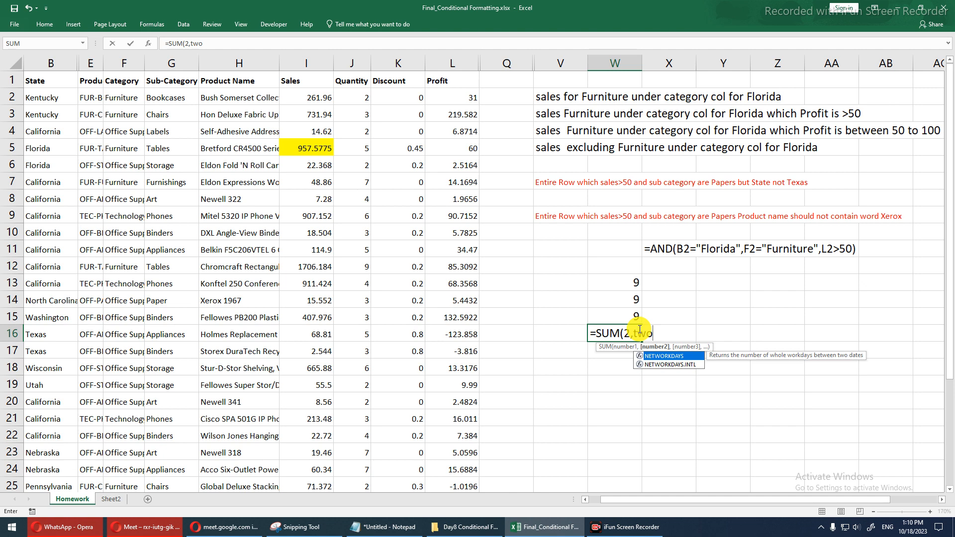
{"action": "type", "text": ")"}
{"action": "key", "text": "Return"}
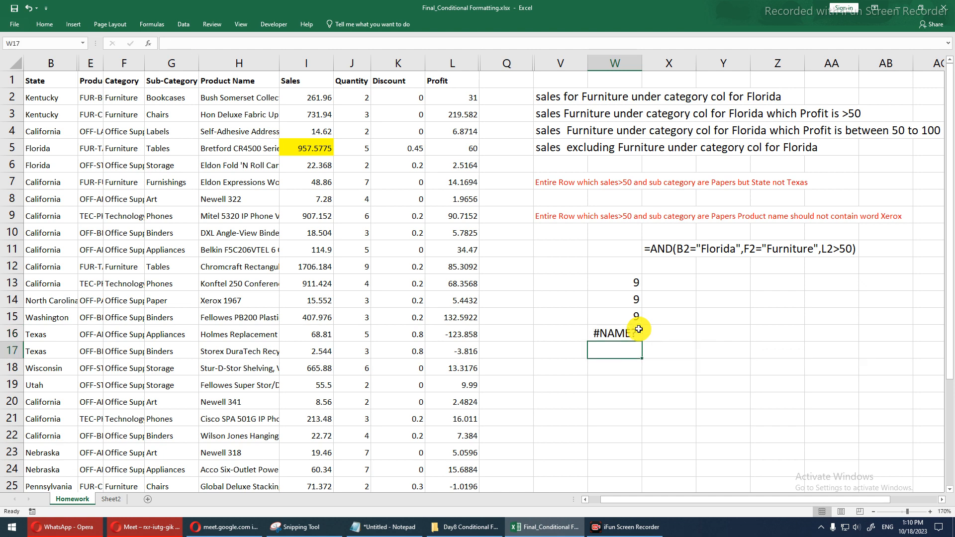
Review the four Florida and Furniture criteria in V2:V5 and the Papers-but-not-Texas criterion in V7.
{"action": "left_click", "coordinate": [468, 97]}
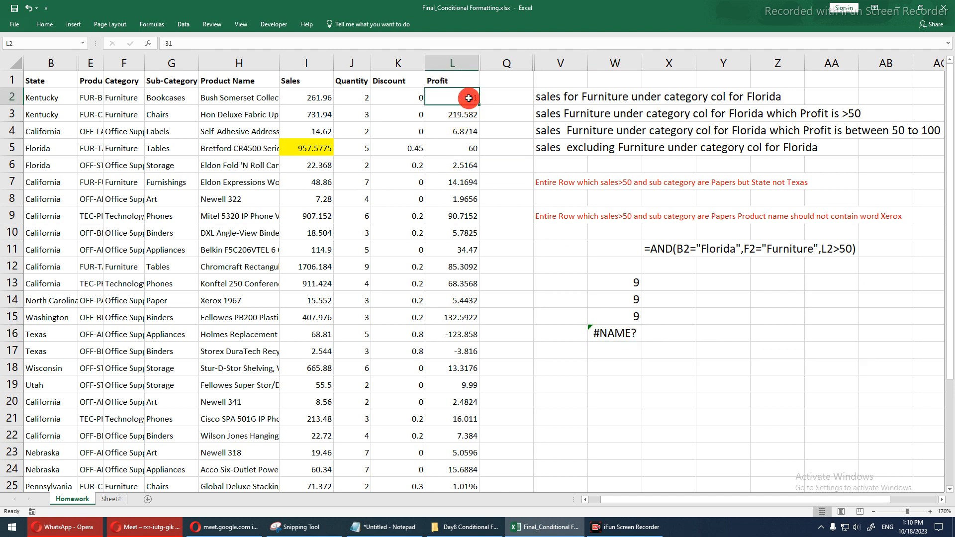
{"action": "left_click", "coordinate": [552, 150]}
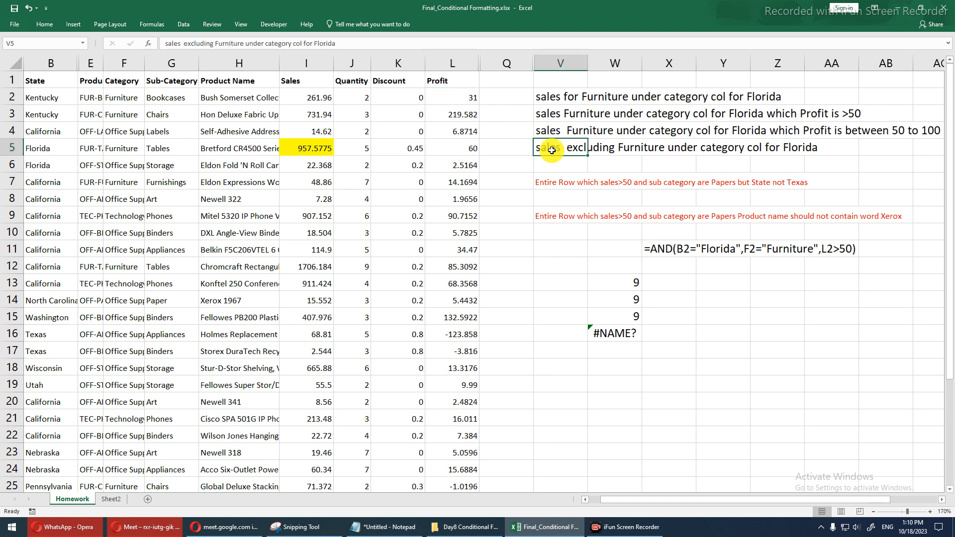
{"action": "left_click_drag", "start_coordinate": [562, 97], "coordinate": [570, 142]}
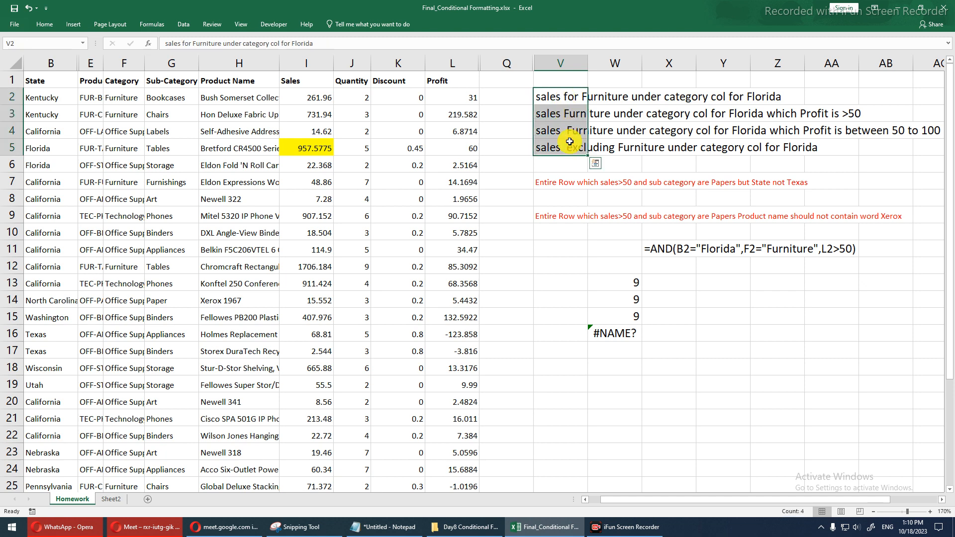
{"action": "left_click", "coordinate": [566, 184]}
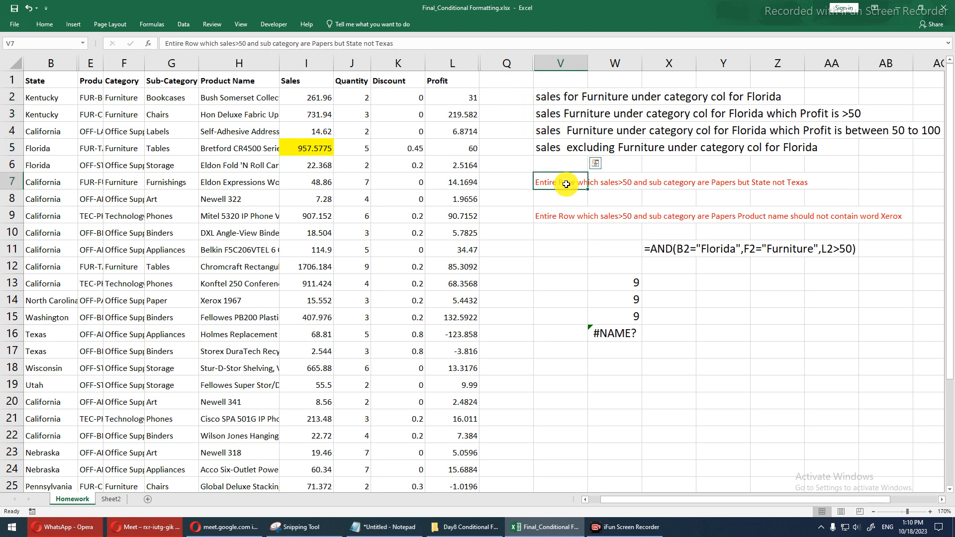
Start an AND formula in Q2 with the Sales condition I2>50 as its first argument.
{"action": "left_click_drag", "start_coordinate": [43, 97], "coordinate": [429, 399]}
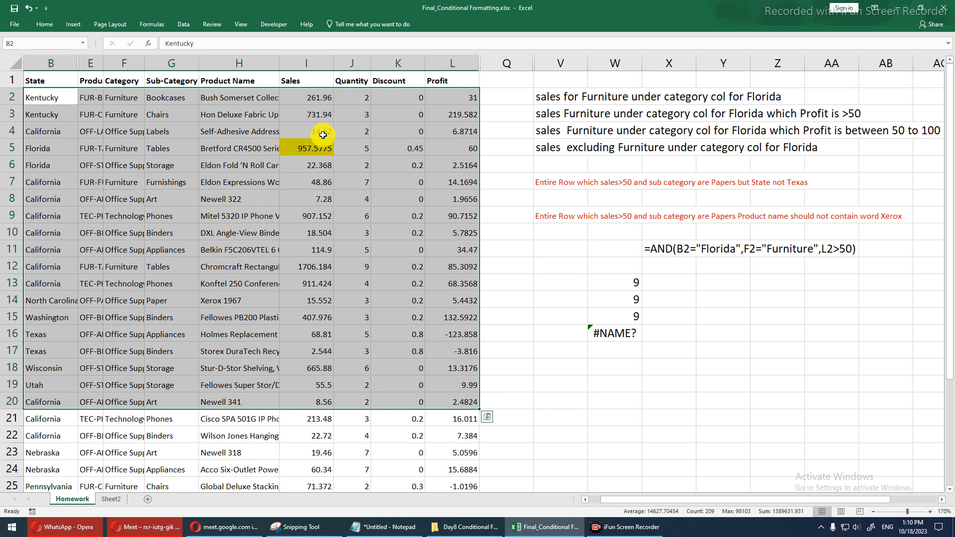
{"action": "left_click", "coordinate": [488, 94]}
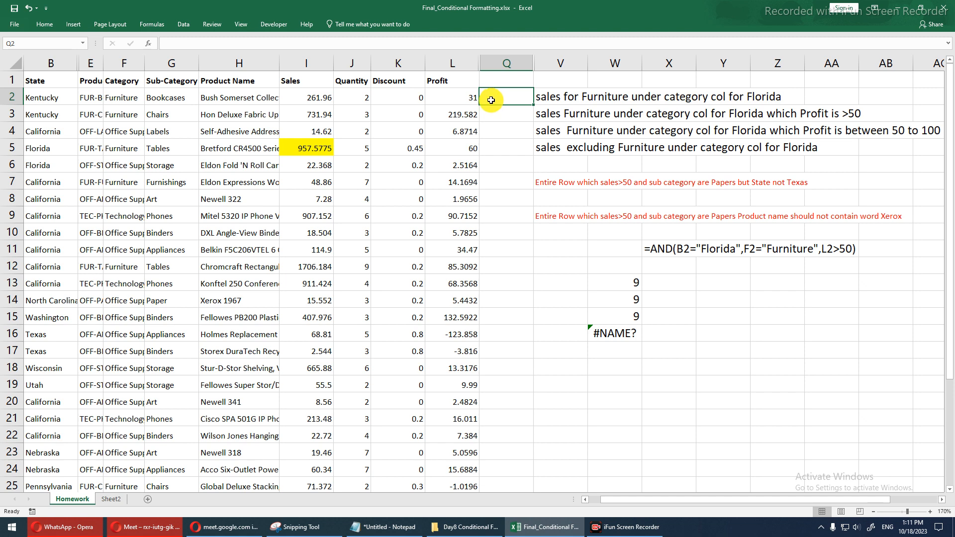
{"action": "type", "text": "=a"}
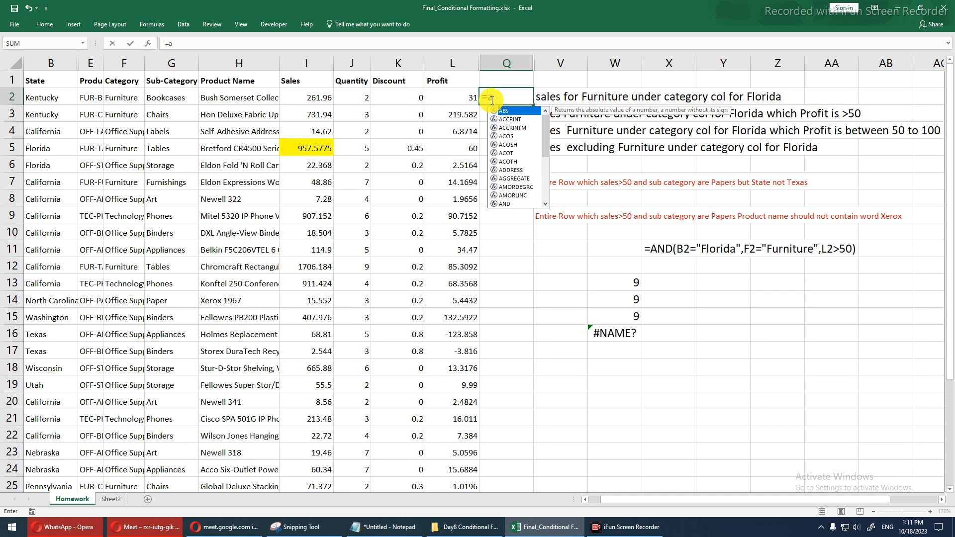
{"action": "type", "text": "nd"}
{"action": "key", "text": "Tab"}
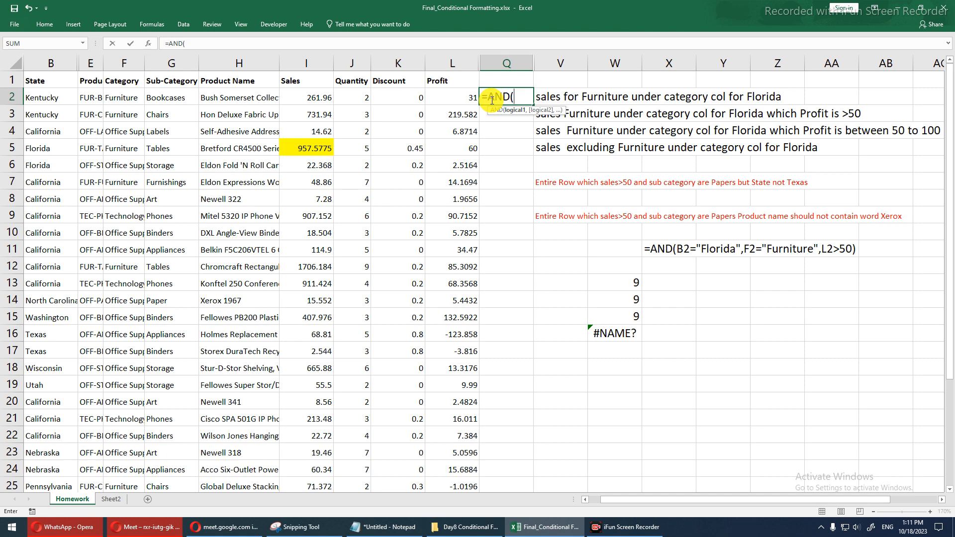
{"action": "left_click", "coordinate": [316, 99]}
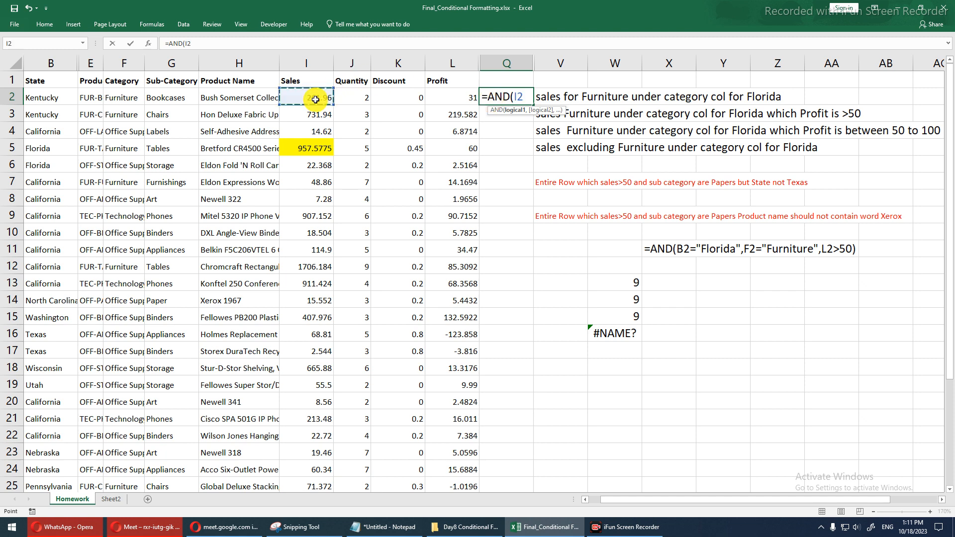
{"action": "type", "text": ">50"}
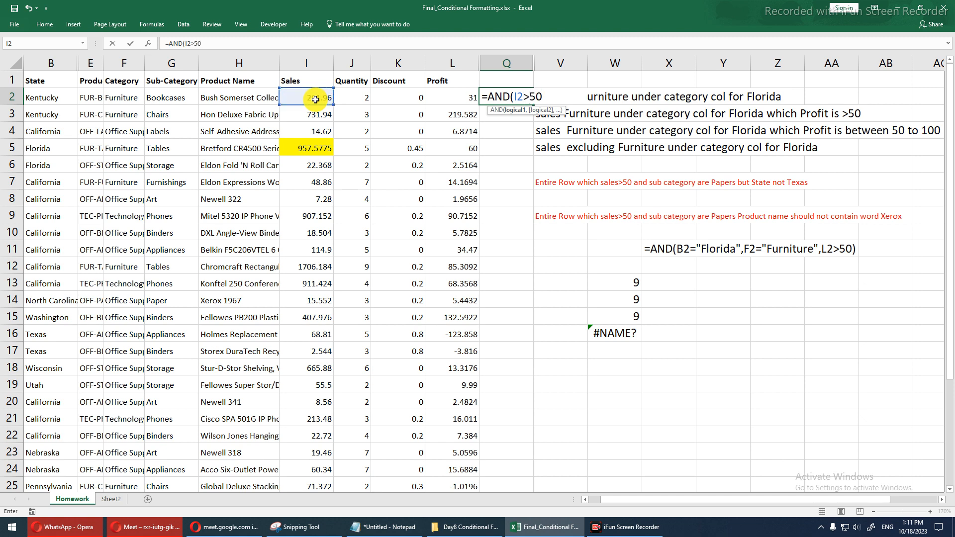
{"action": "type", "text": ","}
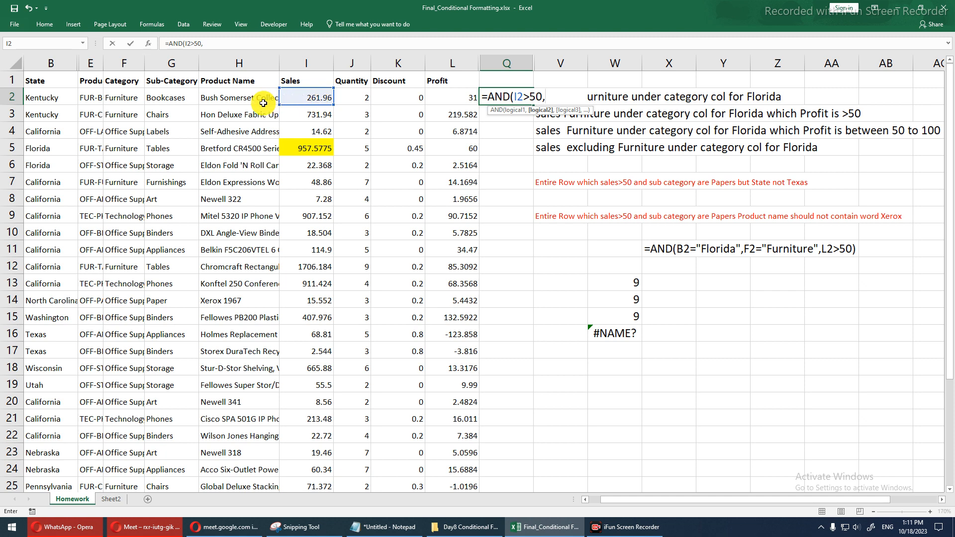
Complete the AND formula in Q2 with G2="Papers" and NOT(B2="Texas") as the second and third arguments.
{"action": "left_click", "coordinate": [164, 101]}
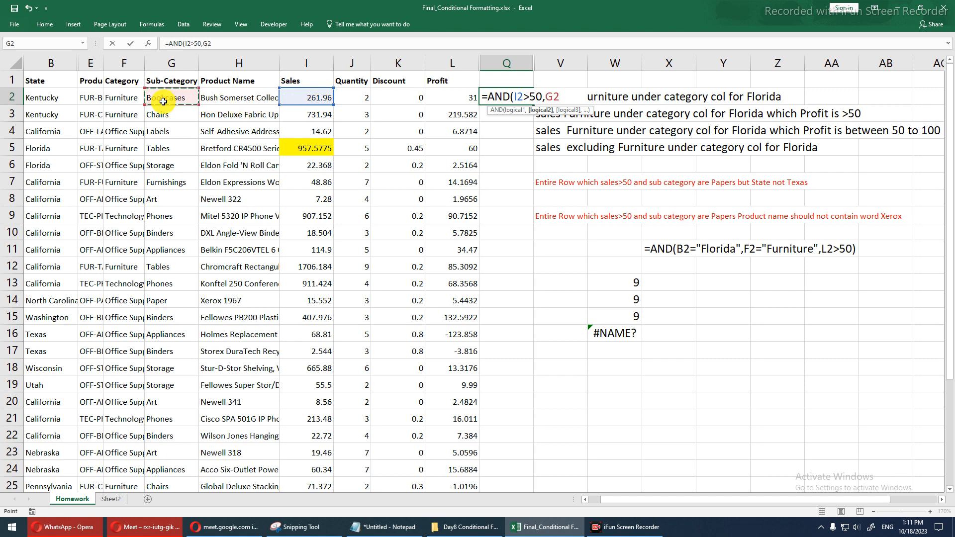
{"action": "type", "text": "=\"Pap"}
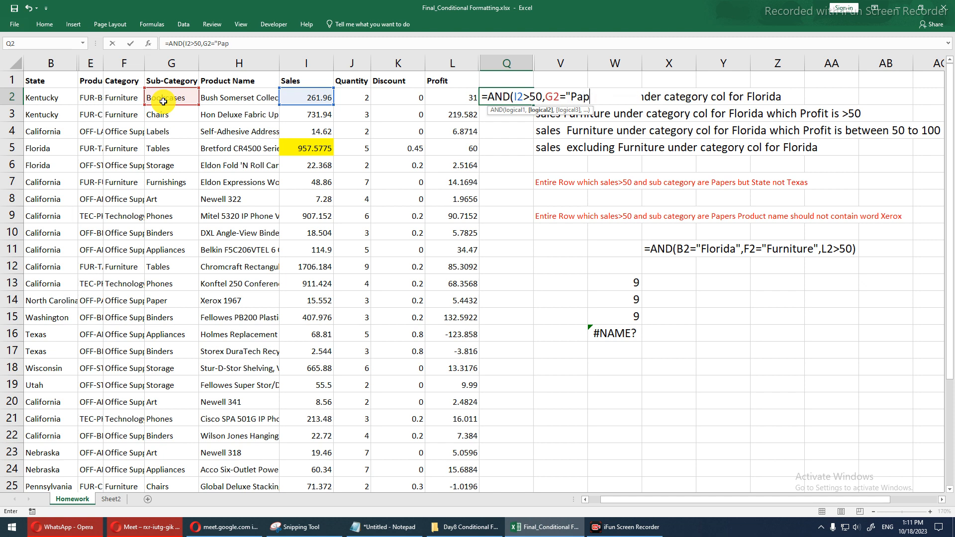
{"action": "type", "text": "ers\",not"}
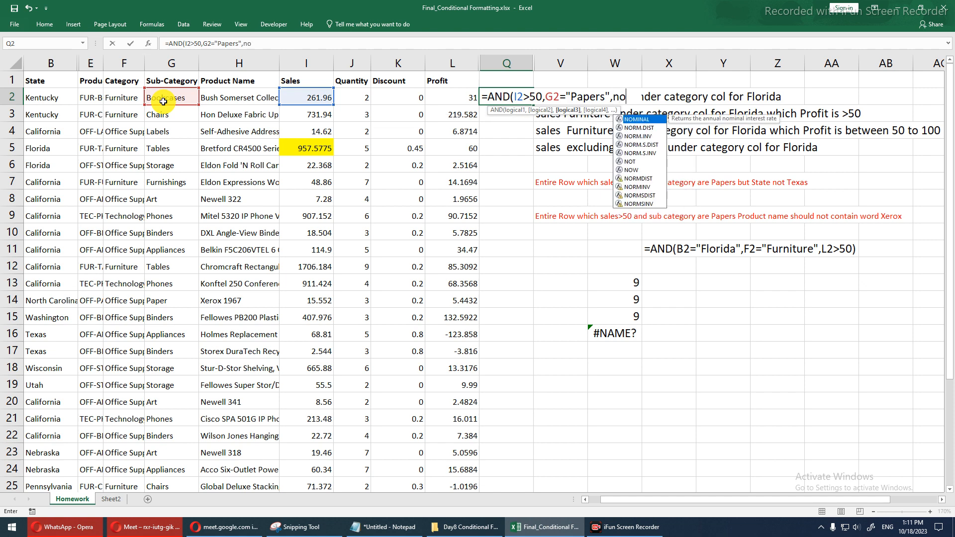
{"action": "key", "text": "Tab"}
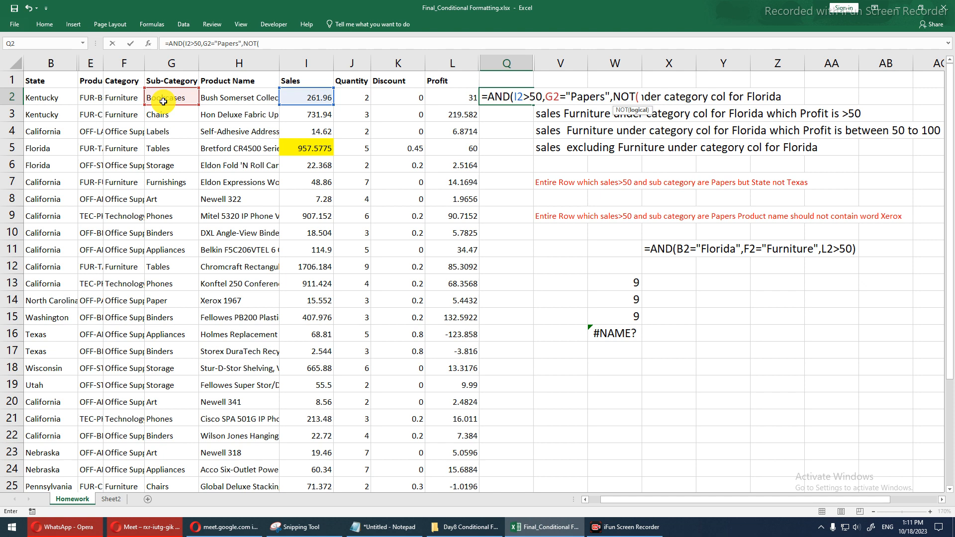
{"action": "left_click", "coordinate": [33, 93]}
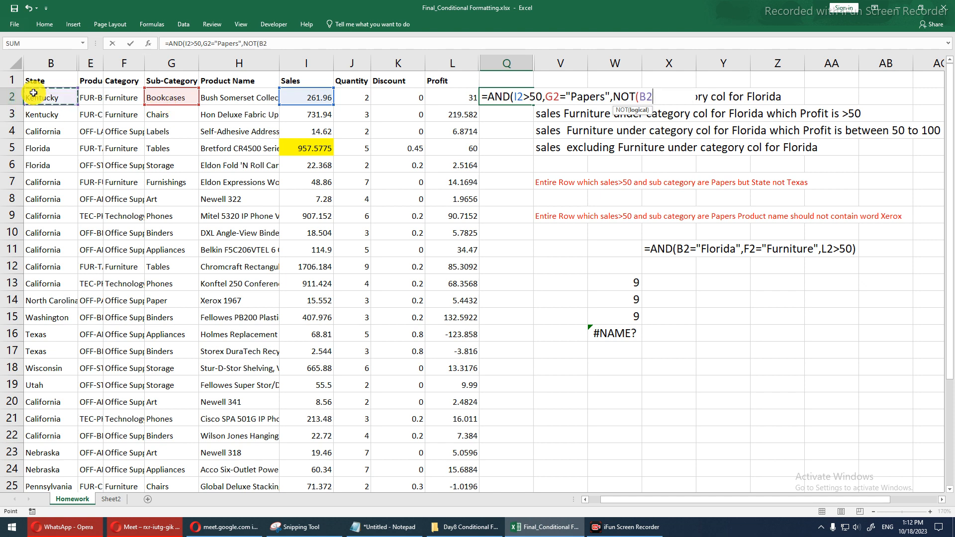
{"action": "type", "text": "=\"Texs"}
{"action": "key", "text": "BackSpace"}
{"action": "type", "text": "a"}
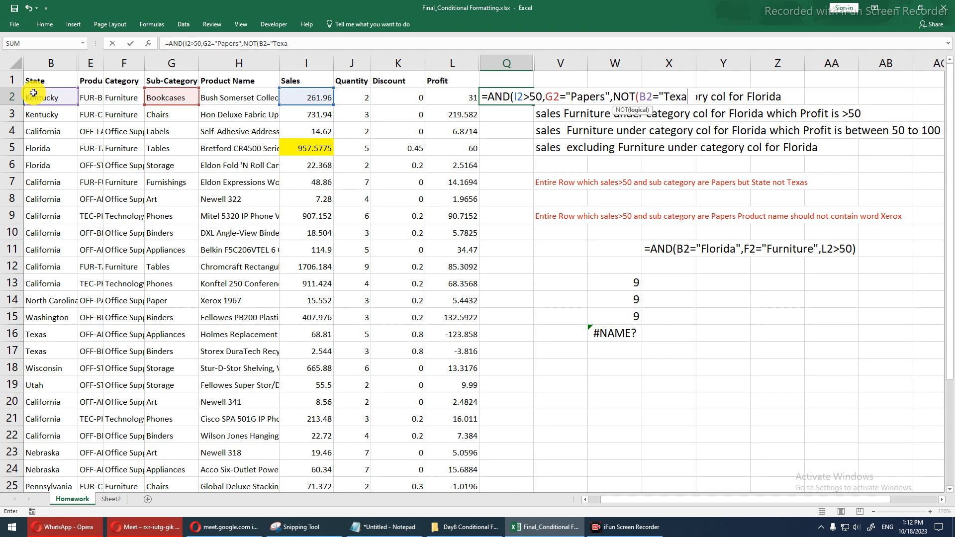
{"action": "type", "text": "s\")"}
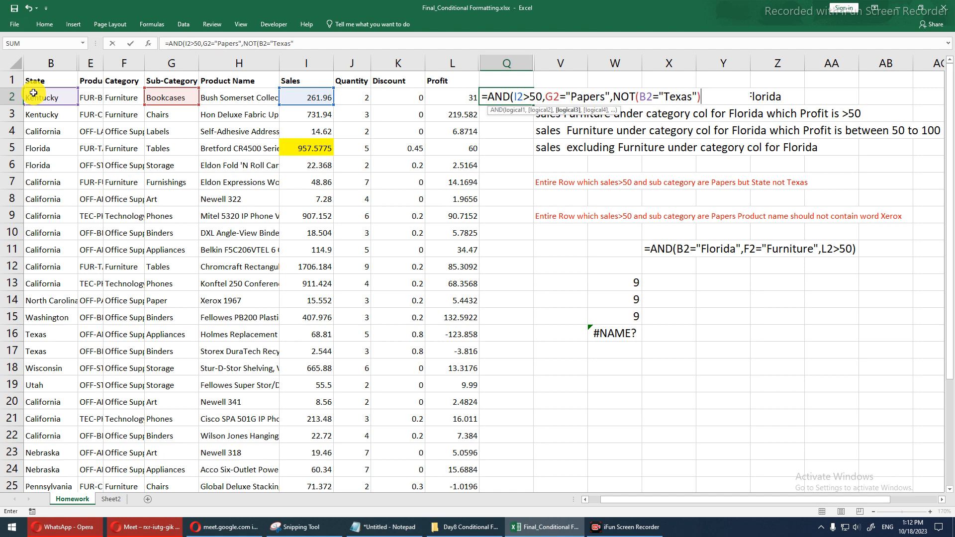
{"action": "type", "text": ")"}
{"action": "key", "text": "Return"}
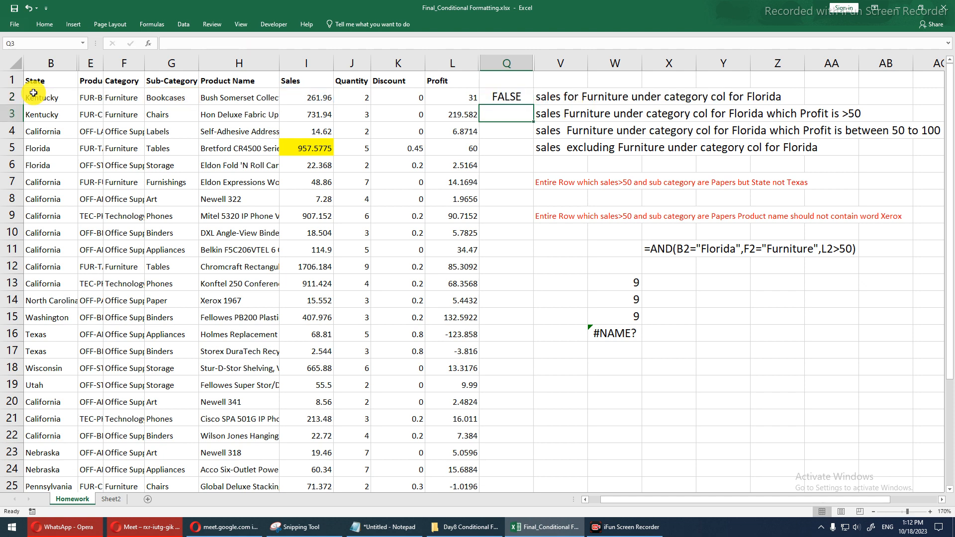
Fill the Q2 formula down column Q alongside the data and check the Texas rows 16 and 17.
{"action": "key", "text": "Up"}
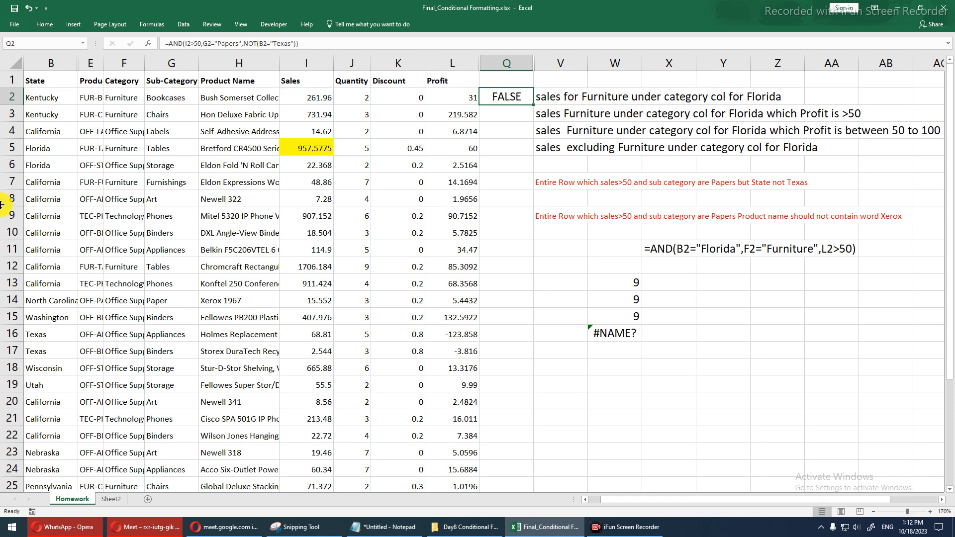
{"action": "double_click", "coordinate": [533, 106]}
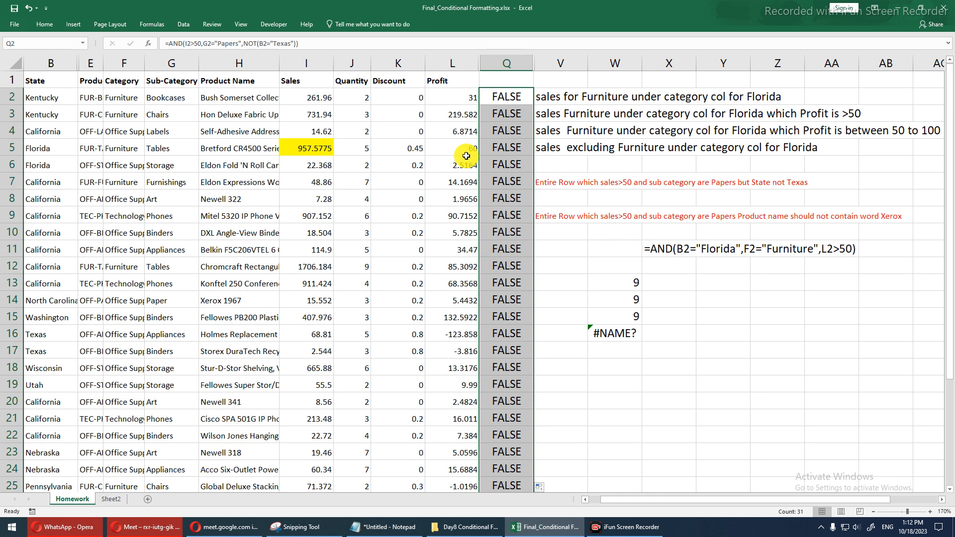
{"action": "left_click", "coordinate": [322, 99]}
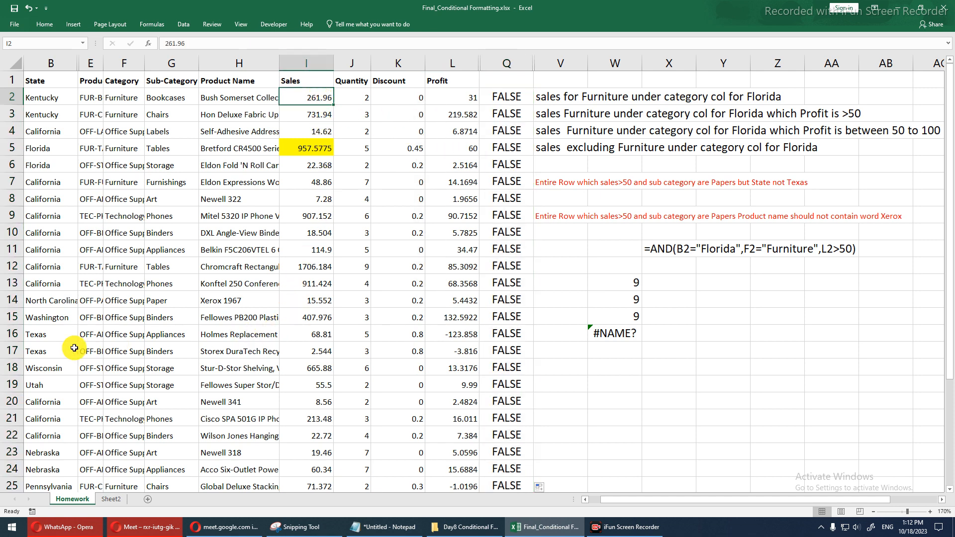
{"action": "left_click_drag", "start_coordinate": [43, 339], "coordinate": [506, 351]}
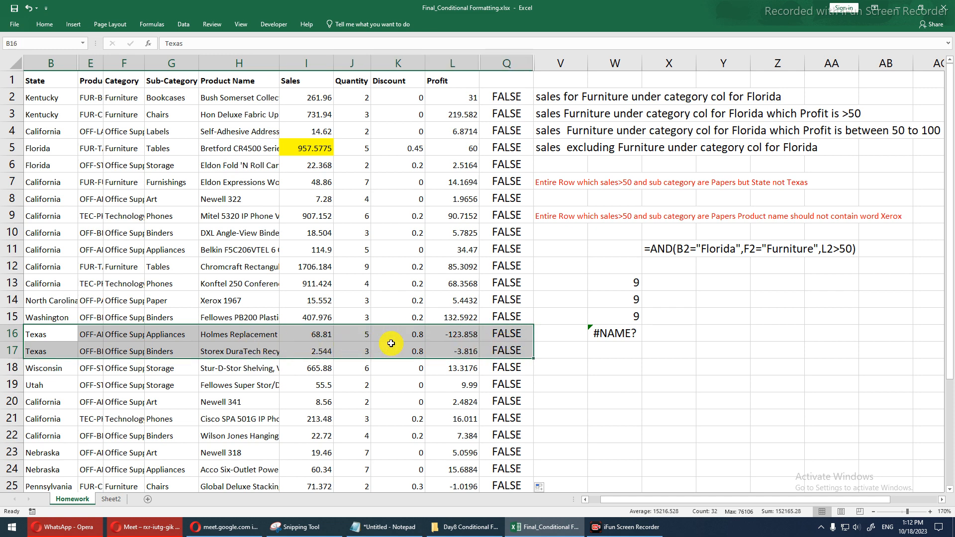
{"action": "left_click", "coordinate": [328, 333]}
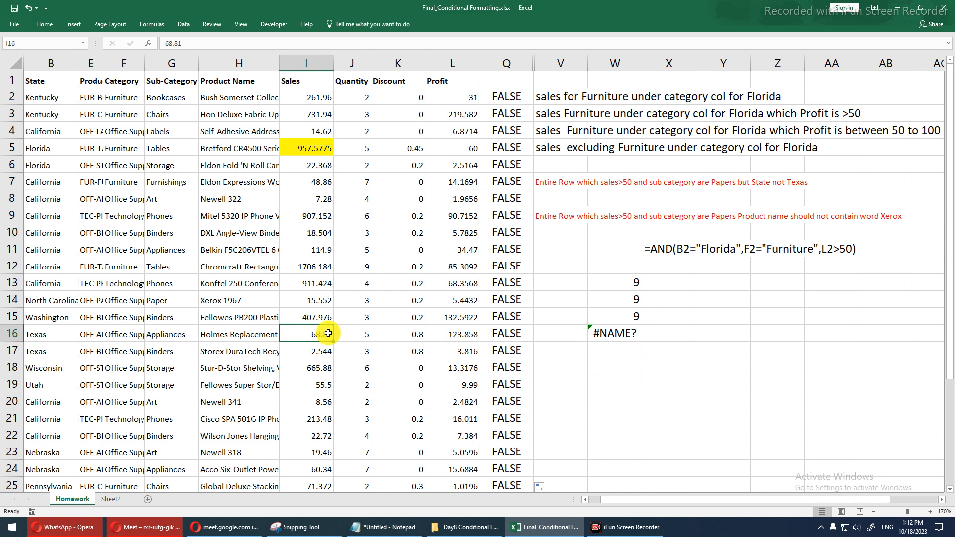
Try Paper as the Sub-Category in G16 to test the Texas row, and undo the change.
{"action": "left_click", "coordinate": [164, 327]}
{"action": "type", "text": "p"}
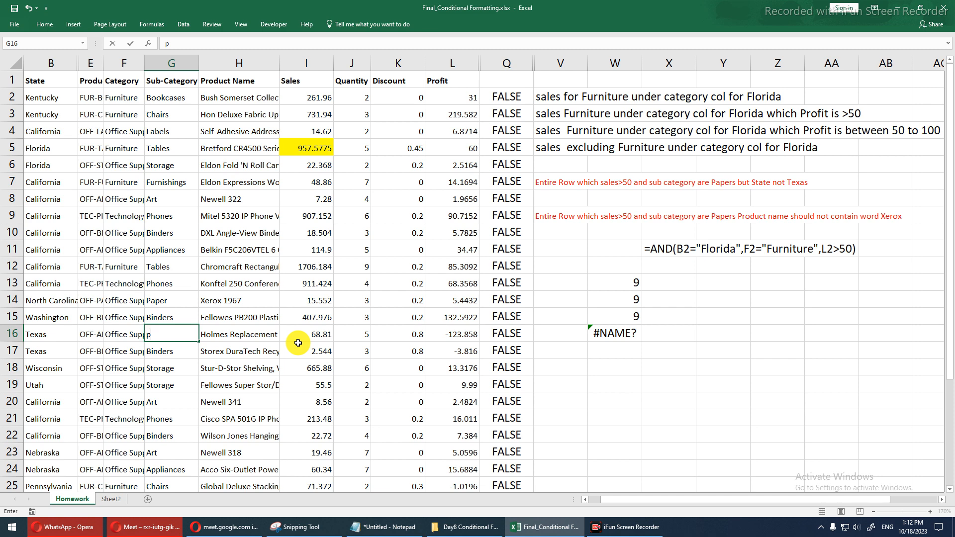
{"action": "type", "text": "a"}
{"action": "key", "text": "Return"}
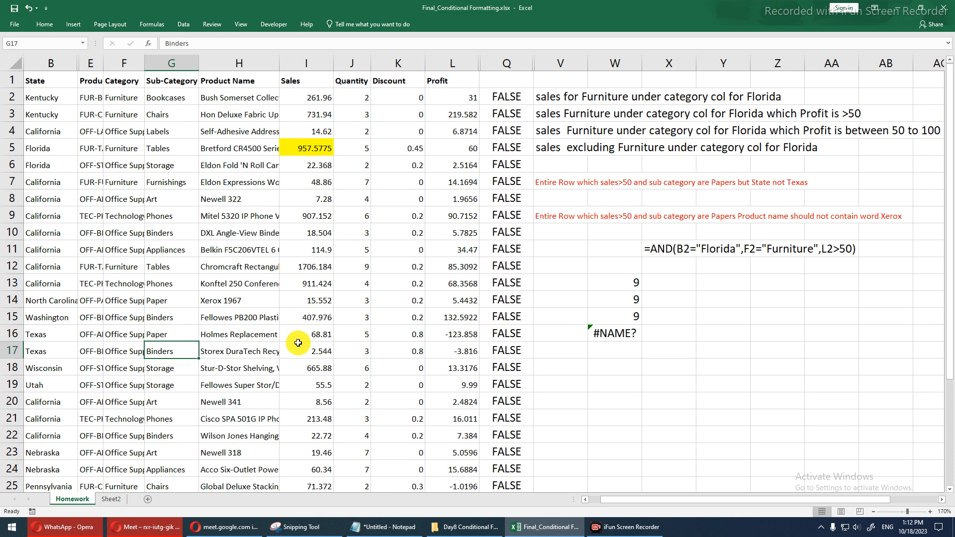
{"action": "key", "text": "Up"}
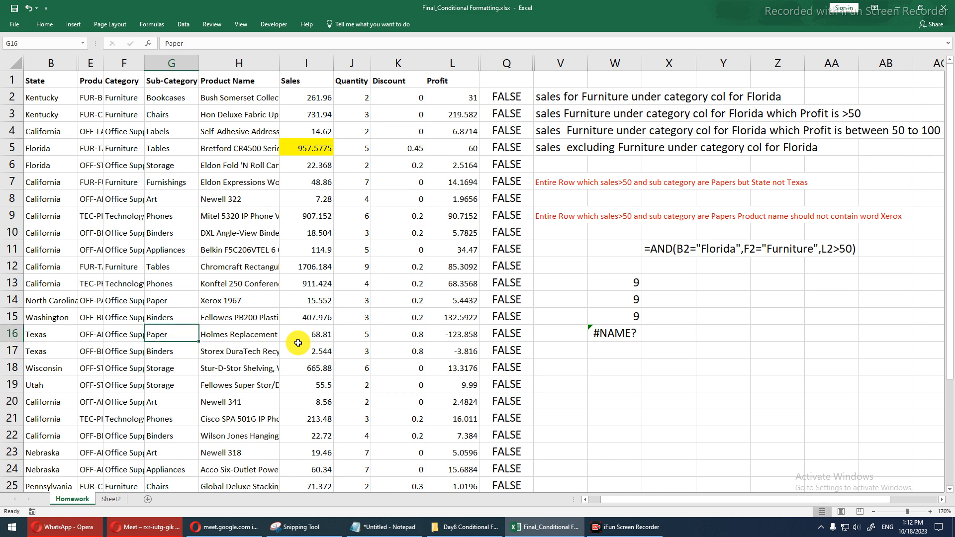
{"action": "key", "text": "shift+space"}
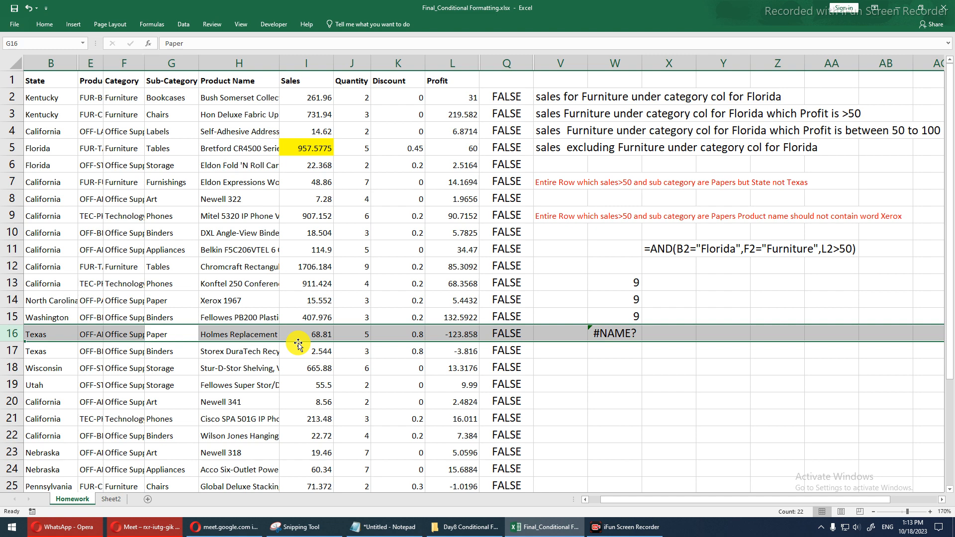
{"action": "left_click", "coordinate": [298, 344]}
{"action": "left_click", "coordinate": [336, 334]}
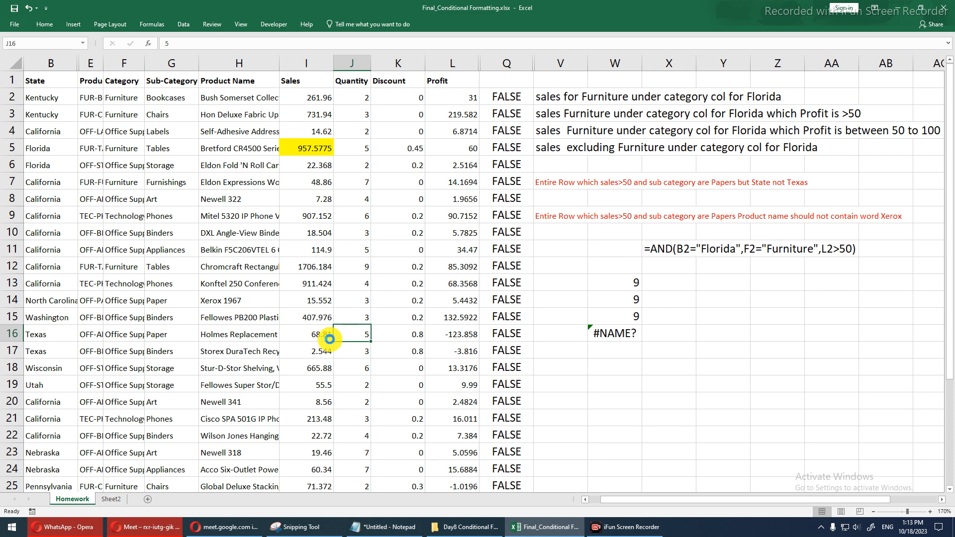
{"action": "key", "text": "ctrl+z"}
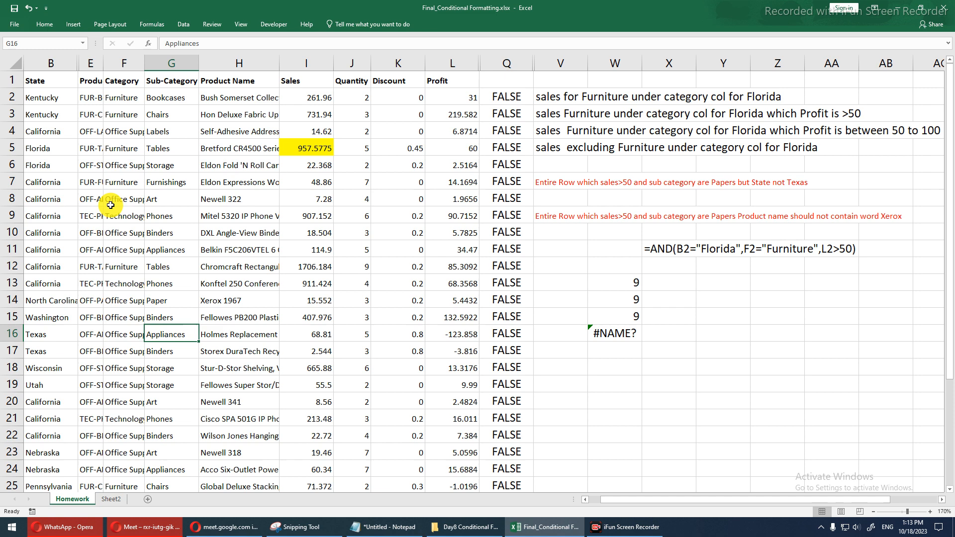
Set the Sub-Category in G9 to Paper to test the formula on a California row with sales above 50.
{"action": "left_click_drag", "start_coordinate": [66, 222], "coordinate": [354, 216]}
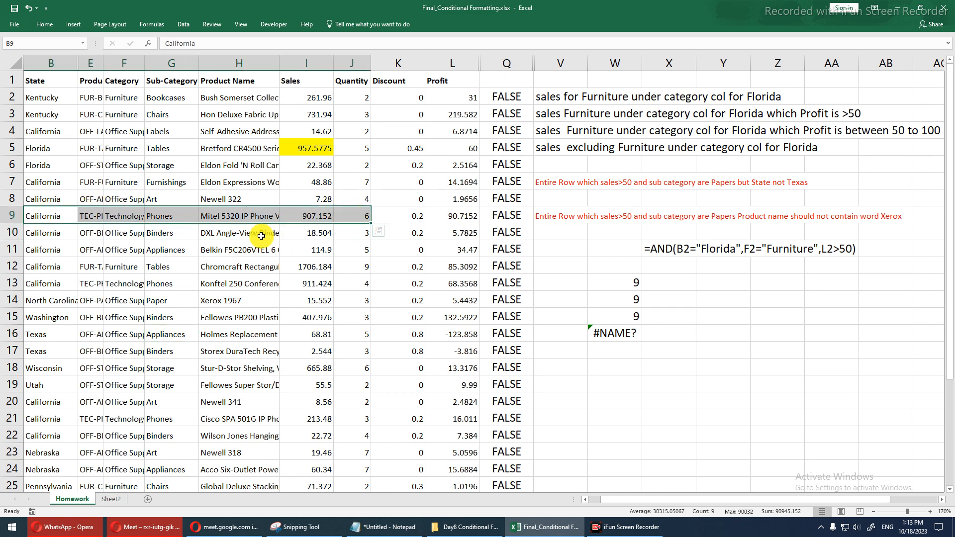
{"action": "left_click", "coordinate": [176, 215]}
{"action": "type", "text": "P"}
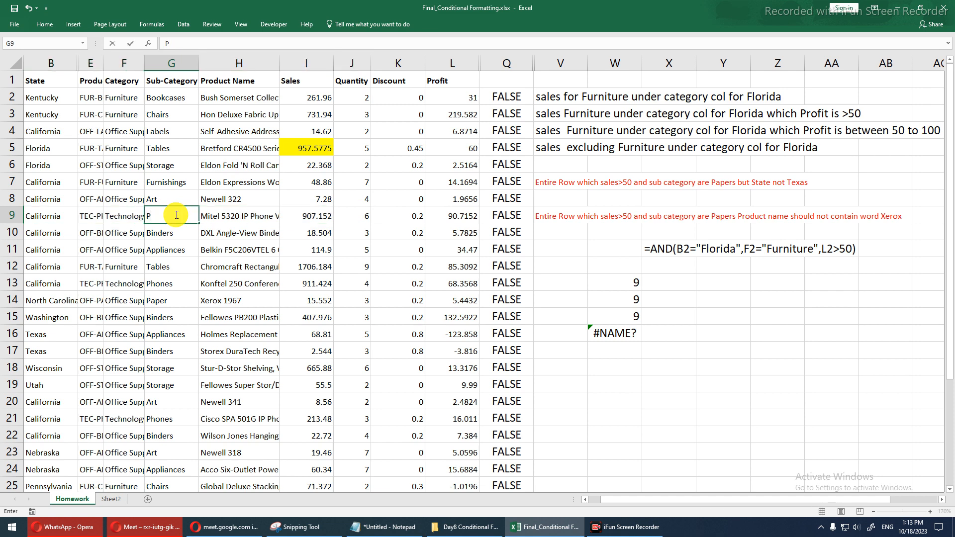
{"action": "type", "text": "a"}
{"action": "key", "text": "Tab"}
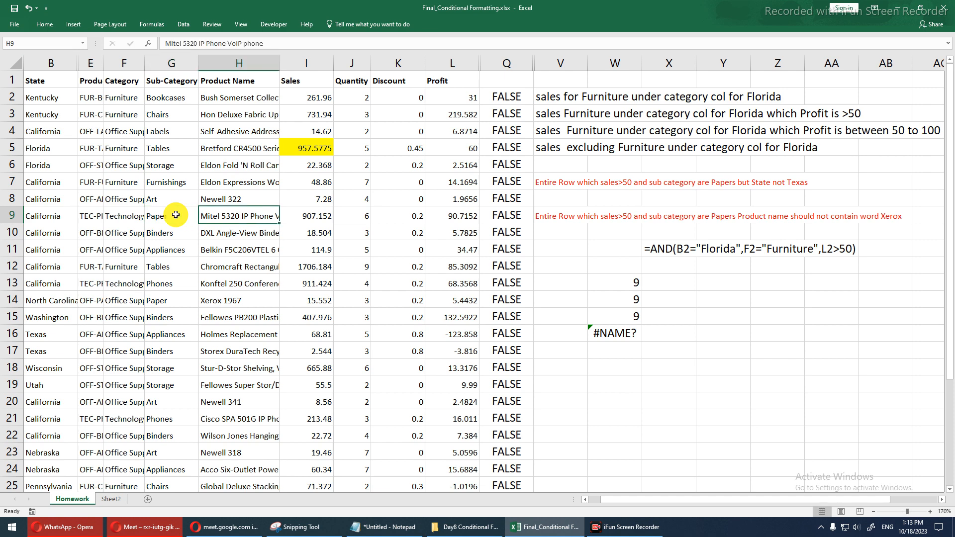
Change "Papers" to "Paper" in the Q2 formula, fill it down column Q, and select row 9's data.
{"action": "key", "text": "shift+space"}
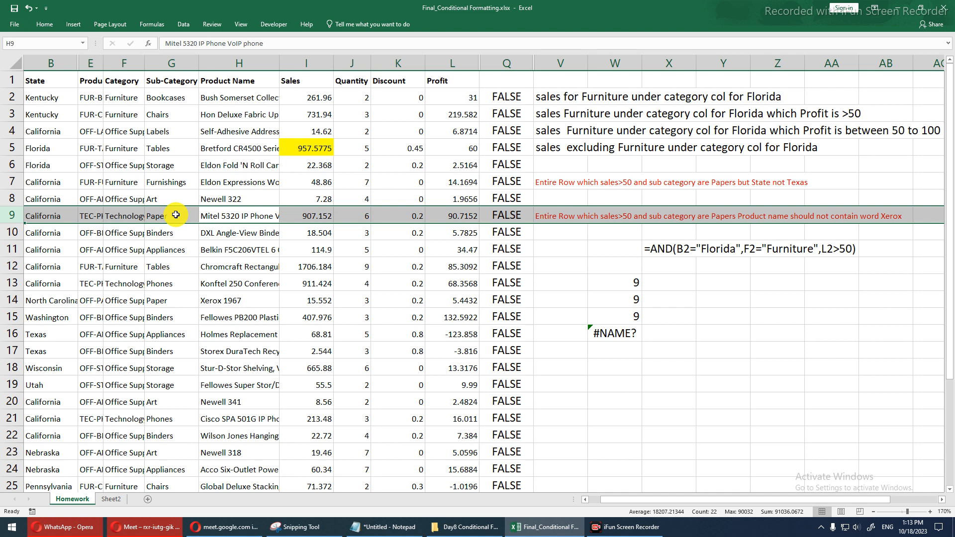
{"action": "left_click", "coordinate": [509, 217]}
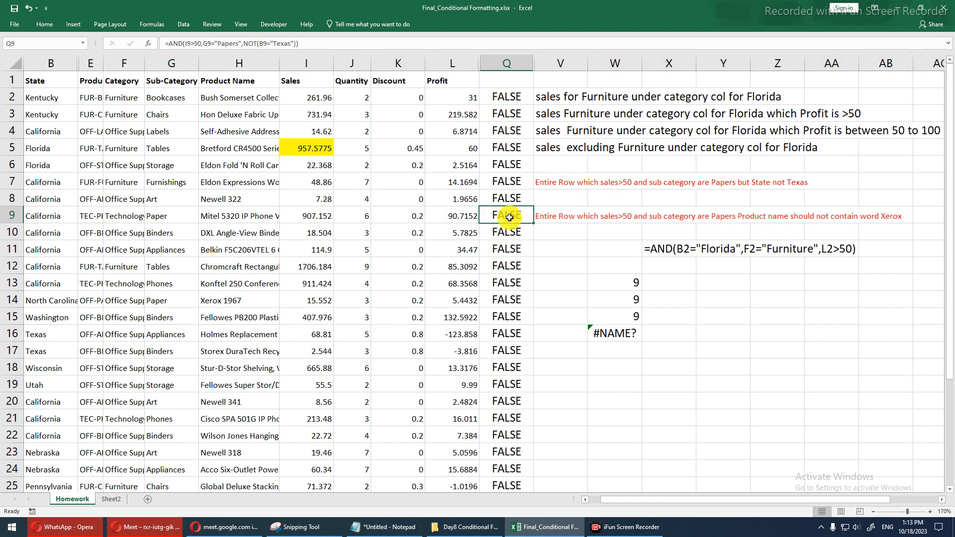
{"action": "left_click", "coordinate": [504, 95]}
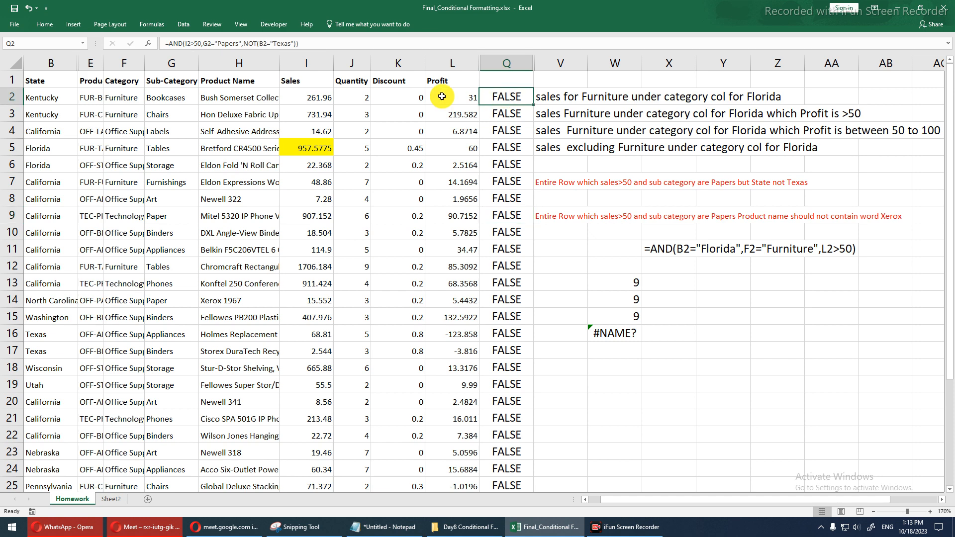
{"action": "left_click", "coordinate": [238, 43]}
{"action": "key", "text": "BackSpace"}
{"action": "key", "text": "ctrl+Return"}
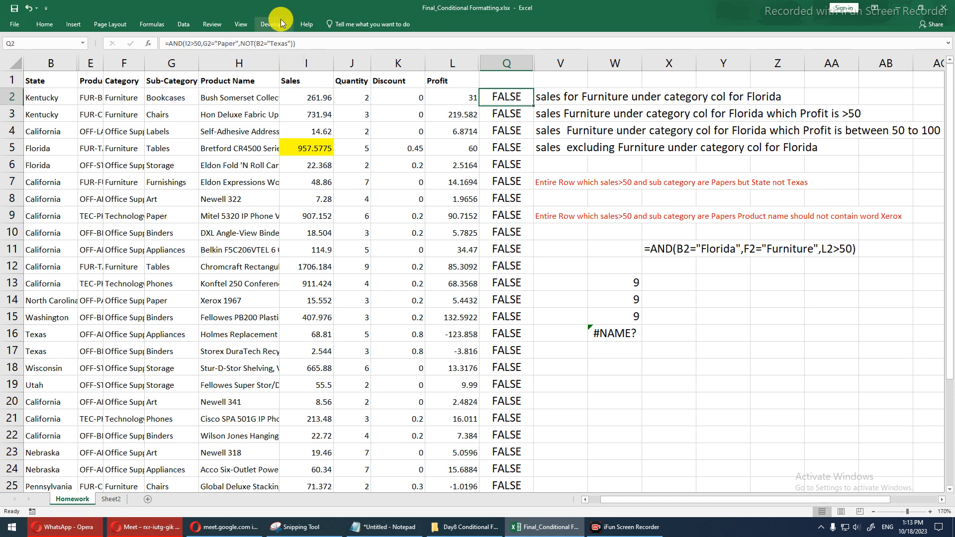
{"action": "double_click", "coordinate": [534, 106]}
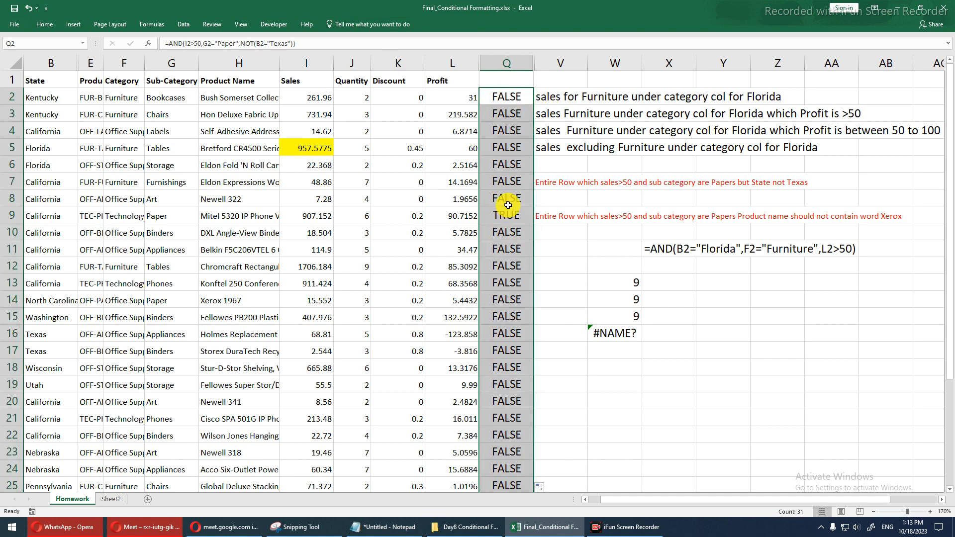
{"action": "left_click_drag", "start_coordinate": [507, 214], "coordinate": [48, 222]}
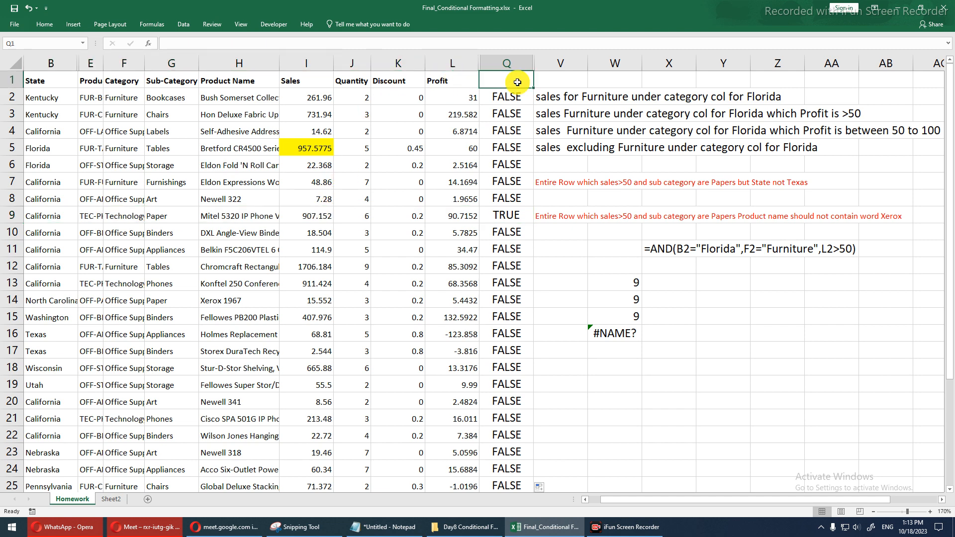
Enter 5 in Q1 above the formula results and insert a blank column before column Q.
{"action": "key", "text": "Down"}
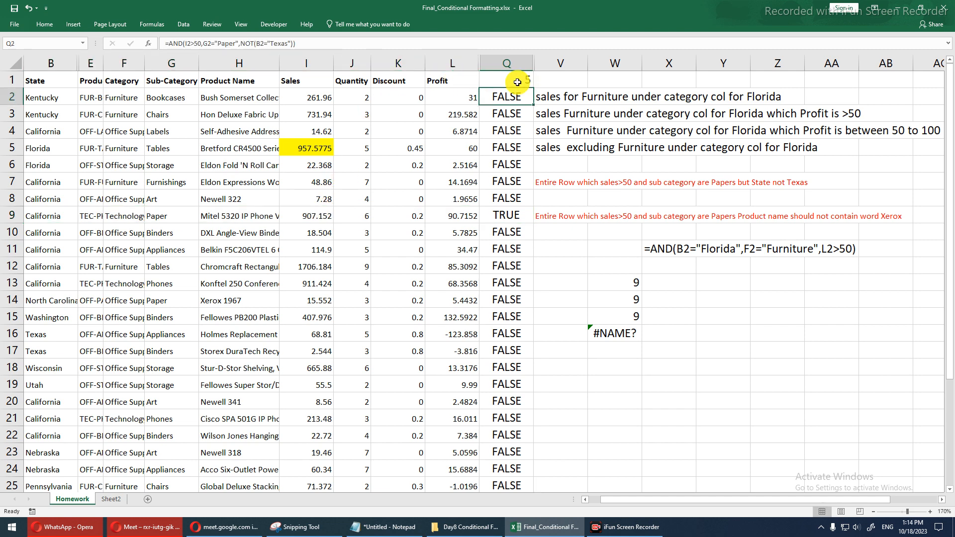
{"action": "key", "text": "ctrl+space"}
{"action": "key", "text": "ctrl+shift+plus"}
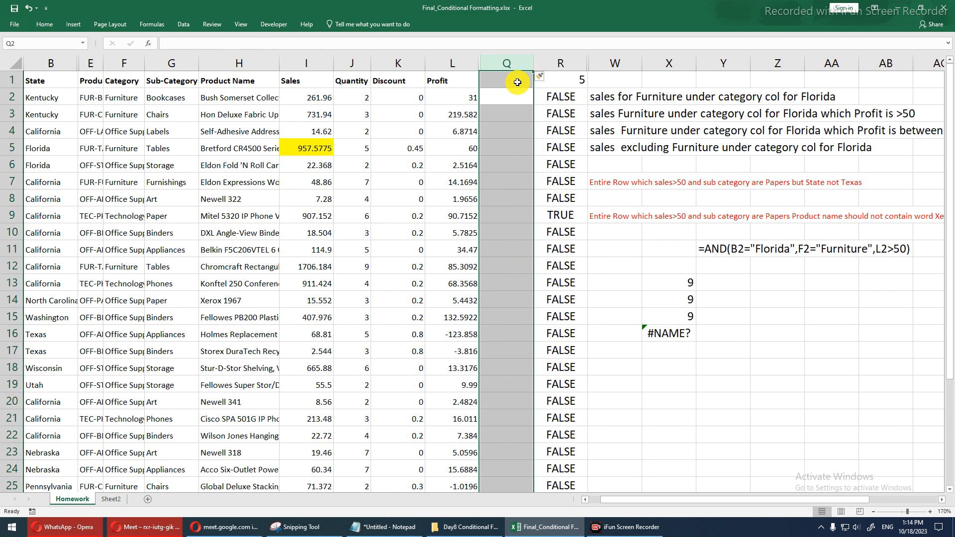
Hide column R with the previous results and enter 6 in Q1 of the new column.
{"action": "left_click", "coordinate": [570, 65]}
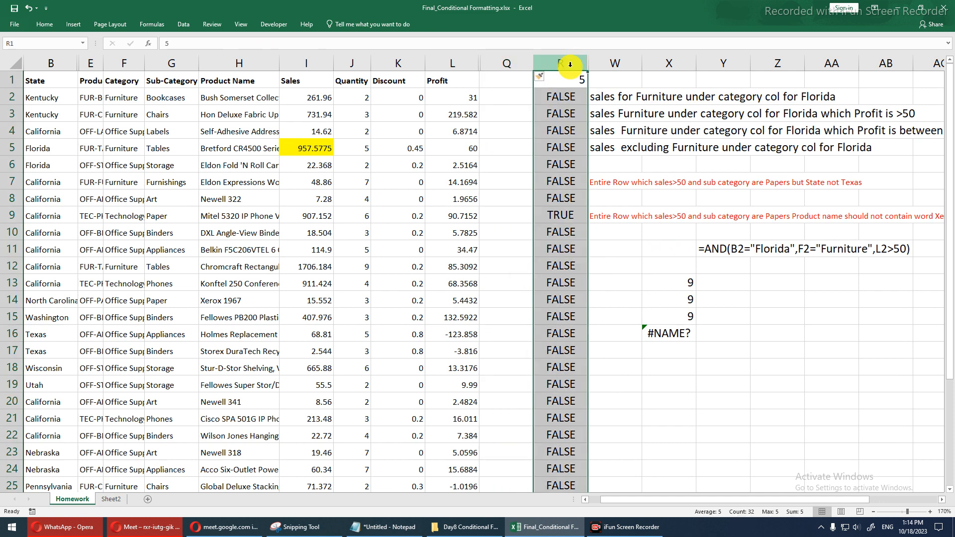
{"action": "right_click", "coordinate": [570, 65]}
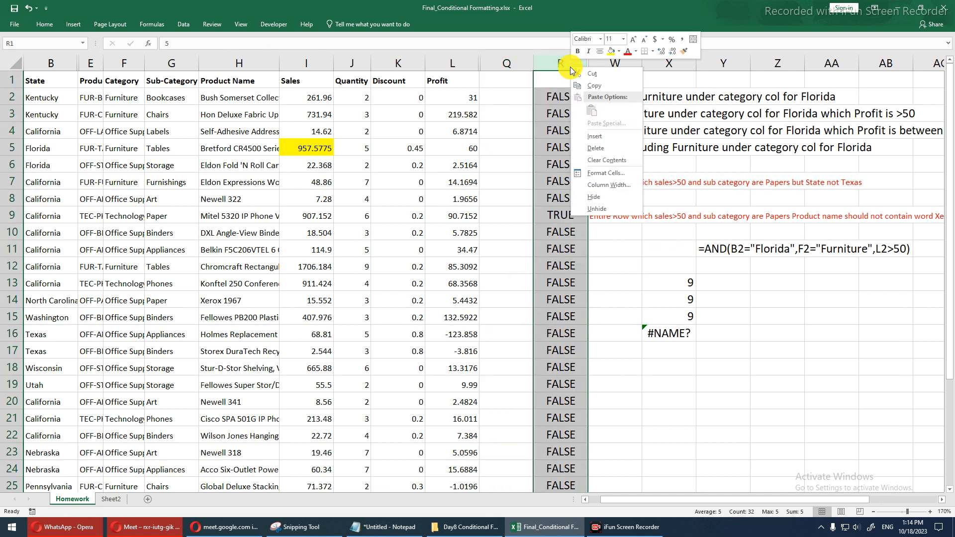
{"action": "left_click", "coordinate": [596, 196]}
{"action": "left_click", "coordinate": [496, 97]}
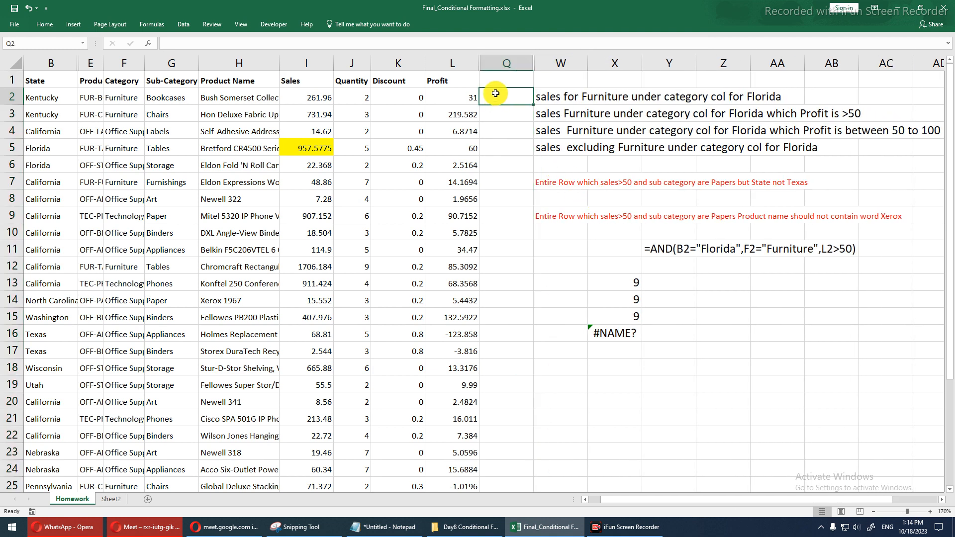
{"action": "left_click", "coordinate": [496, 86]}
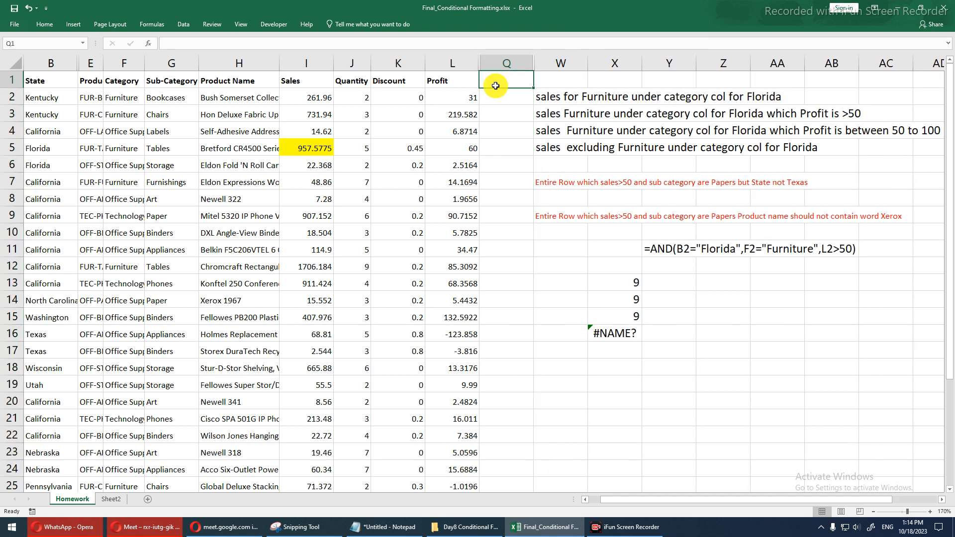
{"action": "type", "text": "6"}
{"action": "key", "text": "Return"}
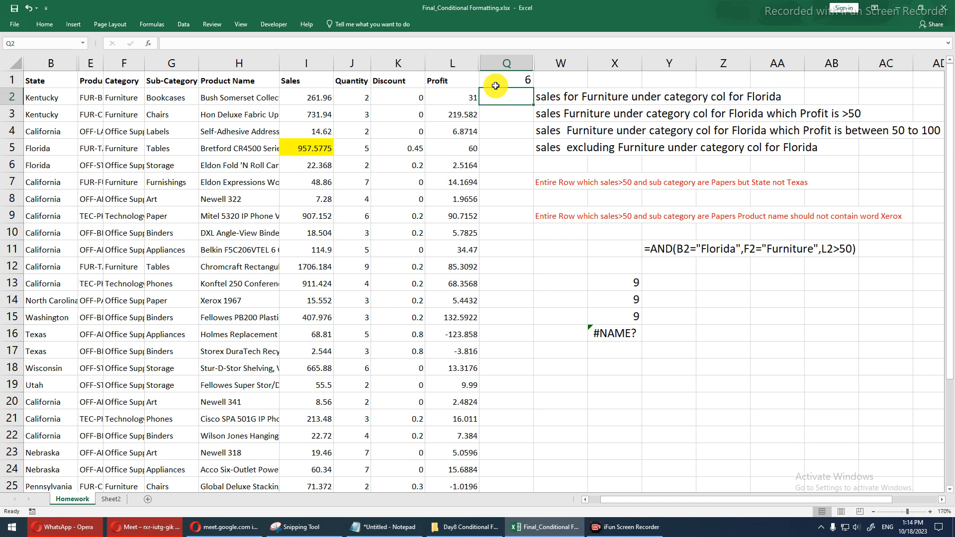
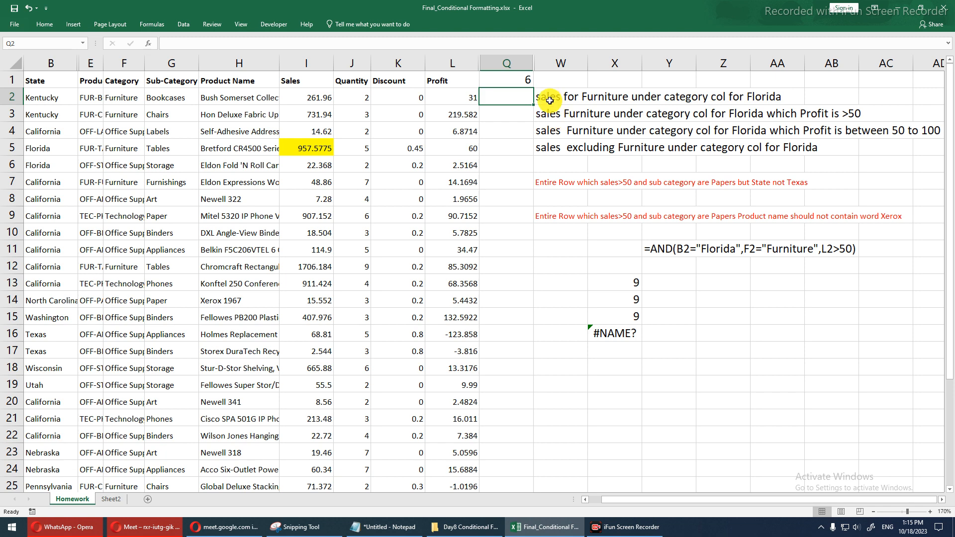
Begin an AND formula in Q2 with the conditions I2>50 and G2="Paper".
{"action": "type", "text": "="}
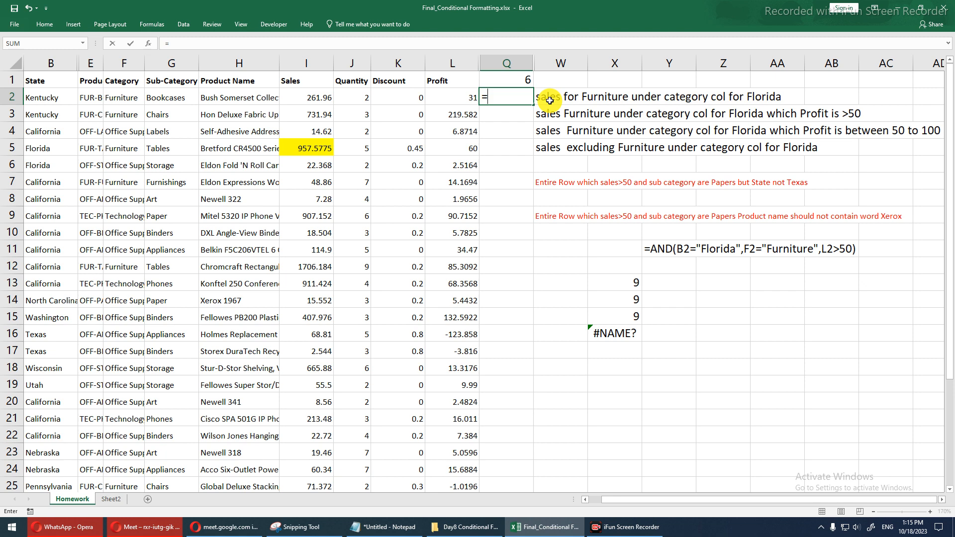
{"action": "type", "text": "and"}
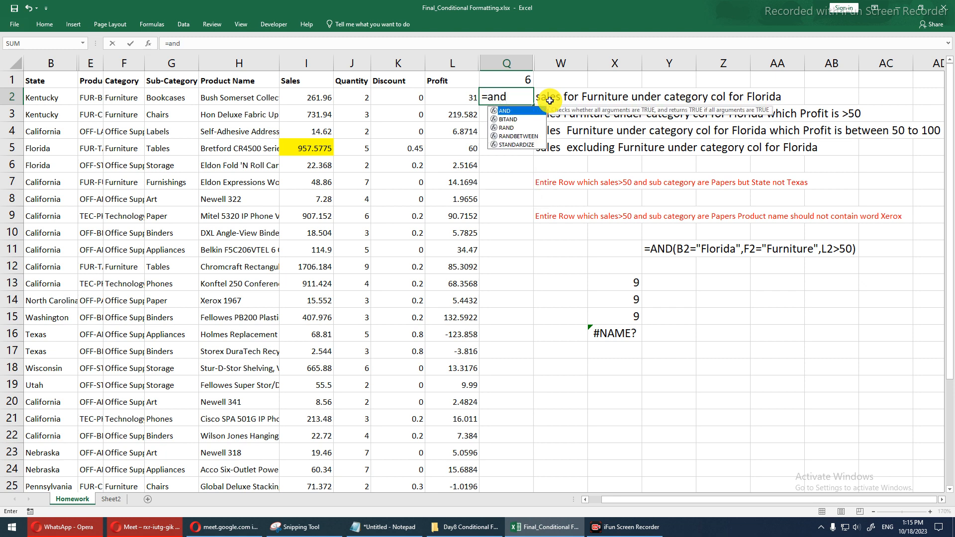
{"action": "key", "text": "Tab"}
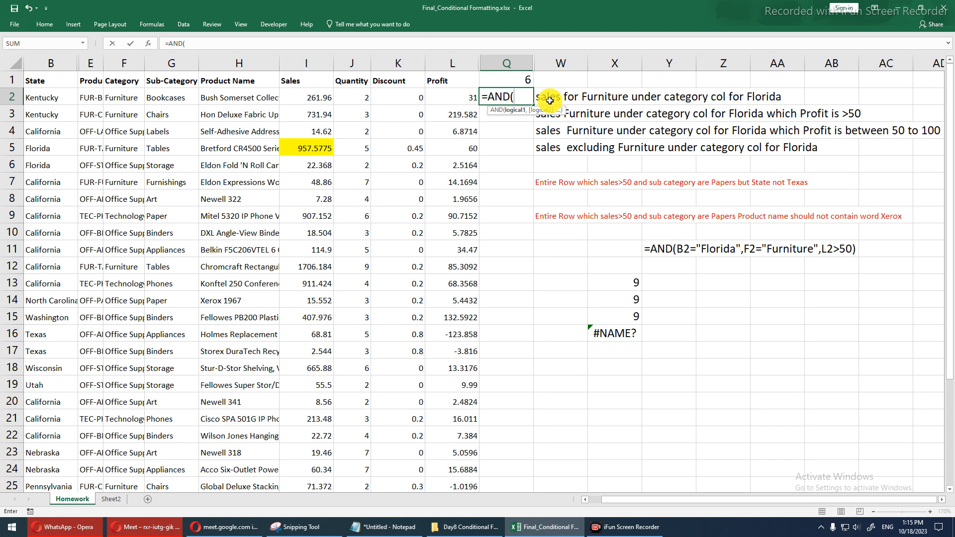
{"action": "type", "text": "i2"}
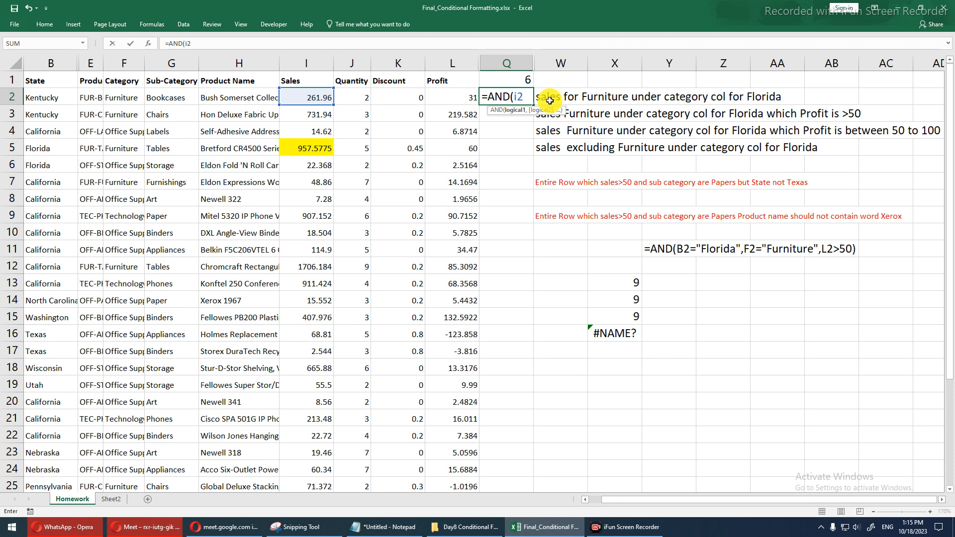
{"action": "type", "text": ">50,"}
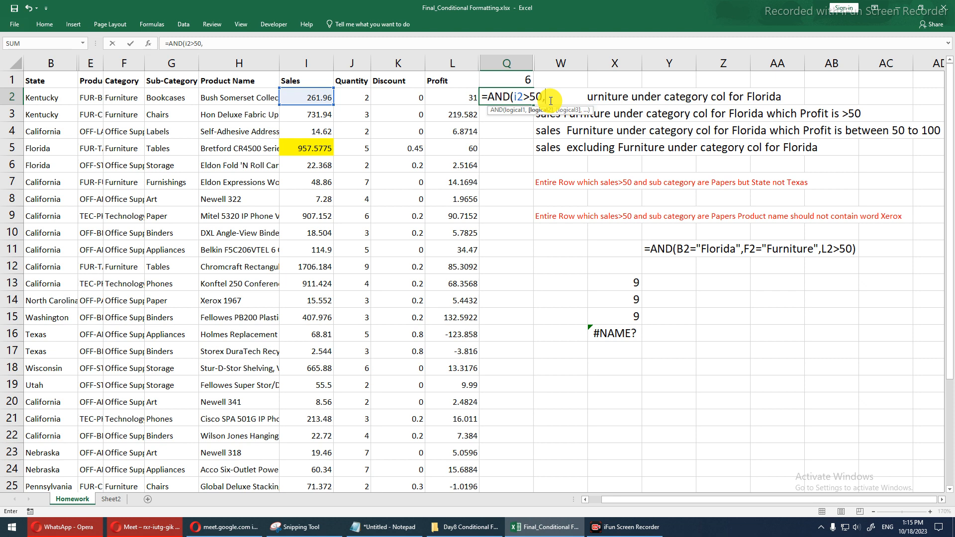
{"action": "left_click", "coordinate": [178, 97]}
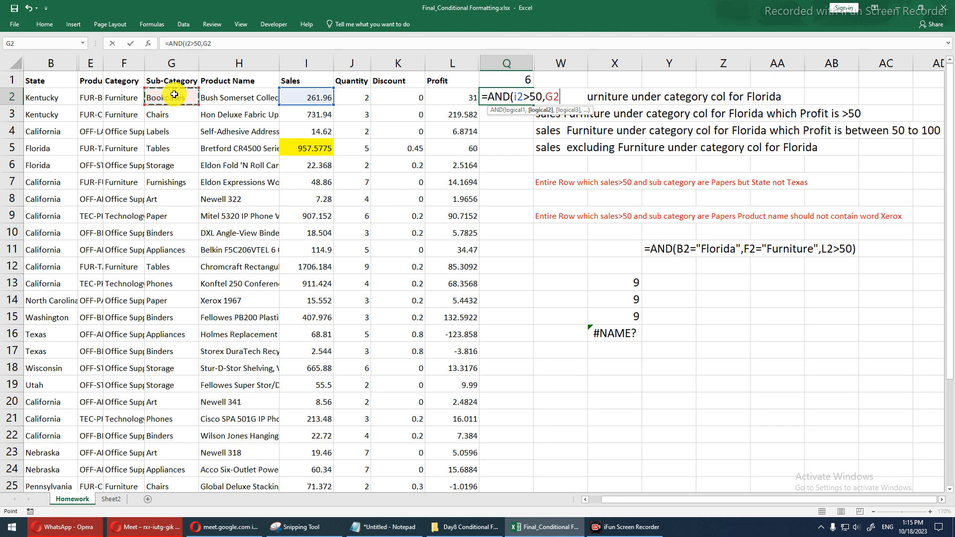
{"action": "type", "text": "=\"Paper\","}
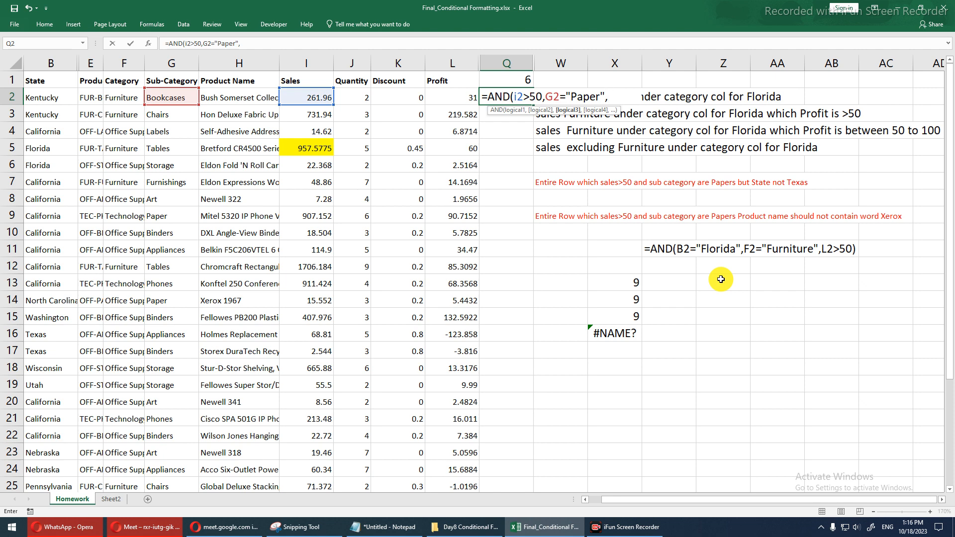
Complete the Q2 formula with the condition NOT(H2="Xerox") and enter it.
{"action": "type", "text": "h"}
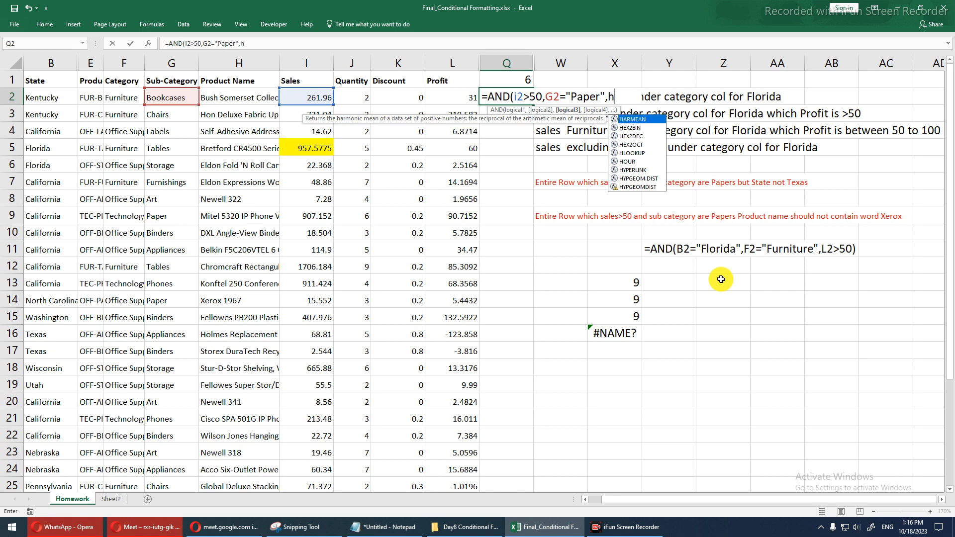
{"action": "key", "text": "BackSpace"}
{"action": "type", "text": "n"}
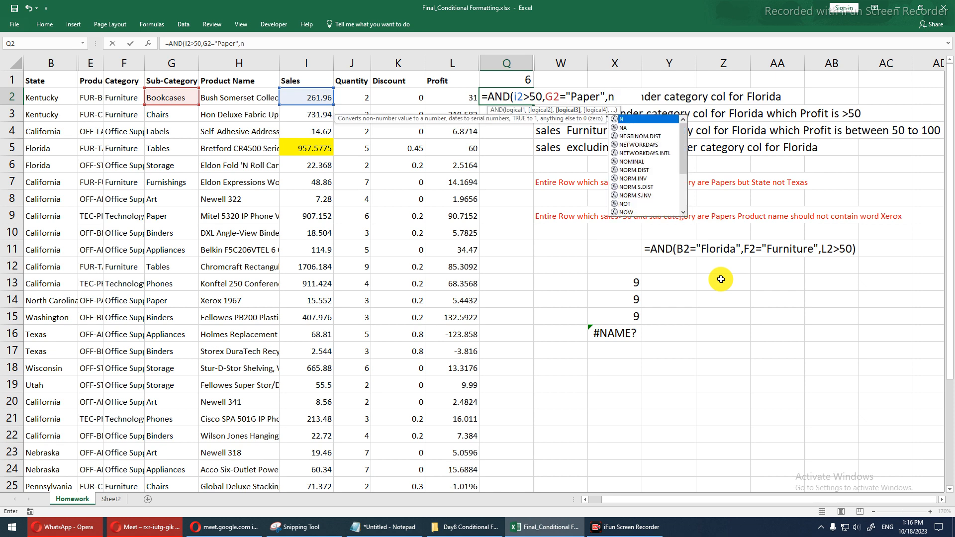
{"action": "type", "text": "ot"}
{"action": "key", "text": "Tab"}
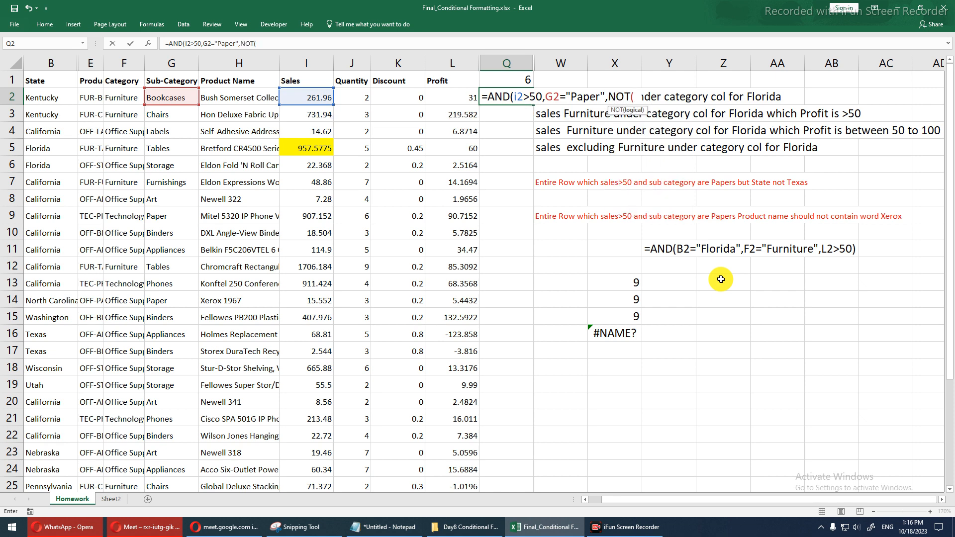
{"action": "type", "text": "h"}
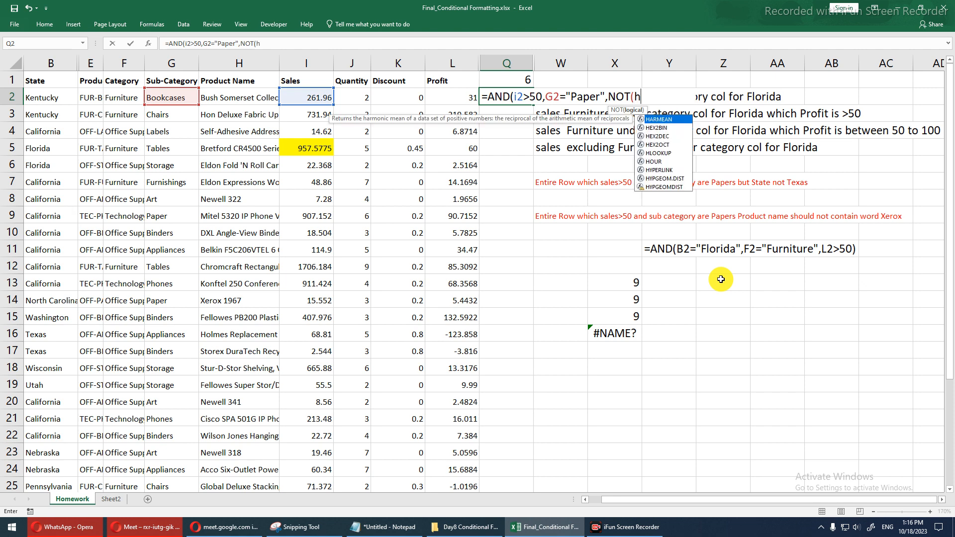
{"action": "type", "text": "2="}
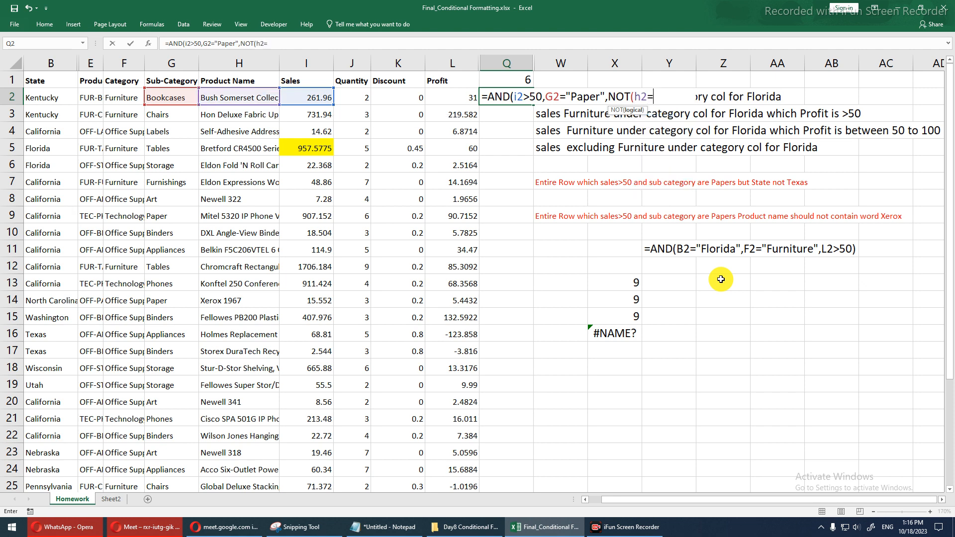
{"action": "type", "text": "\""}
{"action": "type", "text": "X"}
{"action": "type", "text": "r"}
{"action": "type", "text": "er"}
{"action": "type", "text": "o"}
{"action": "type", "text": "x"}
{"action": "type", "text": "\""}
{"action": "type", "text": ")"}
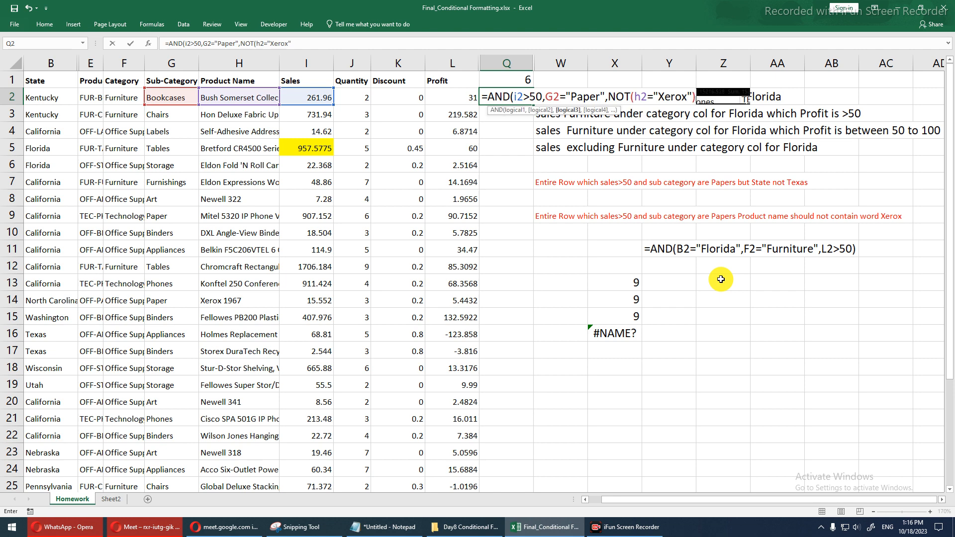
{"action": "type", "text": ")"}
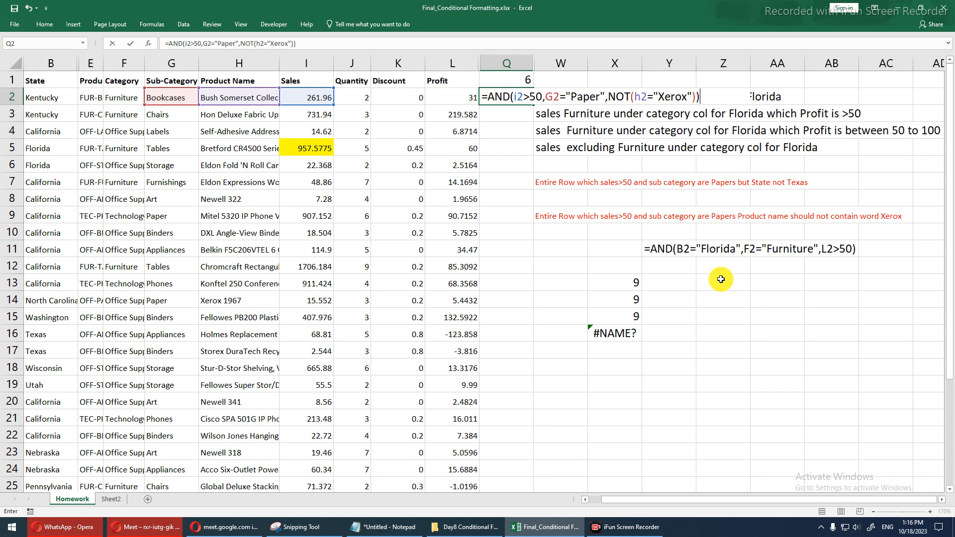
{"action": "key", "text": "Return"}
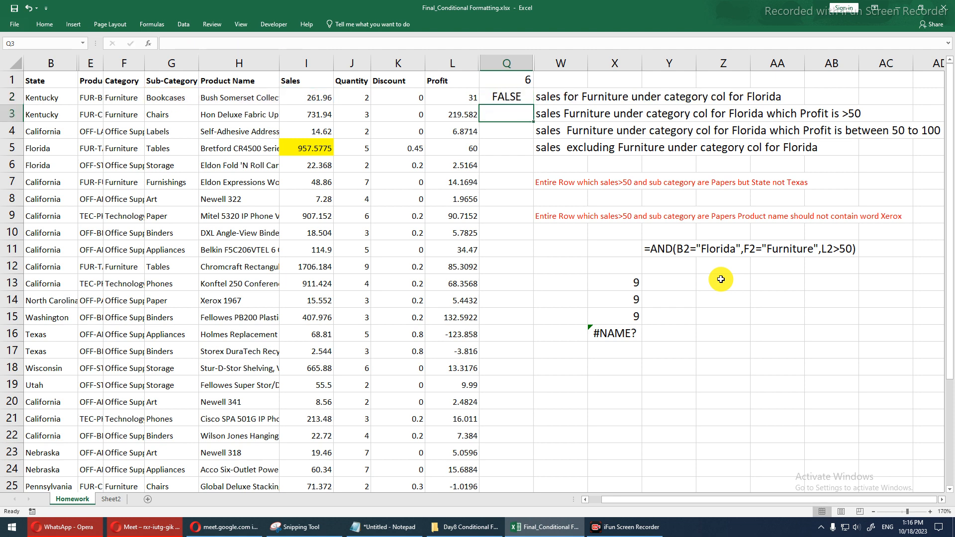
Fill the Q2 formula down column Q and select row 9's data from Q9 back to column A.
{"action": "left_click", "coordinate": [510, 96]}
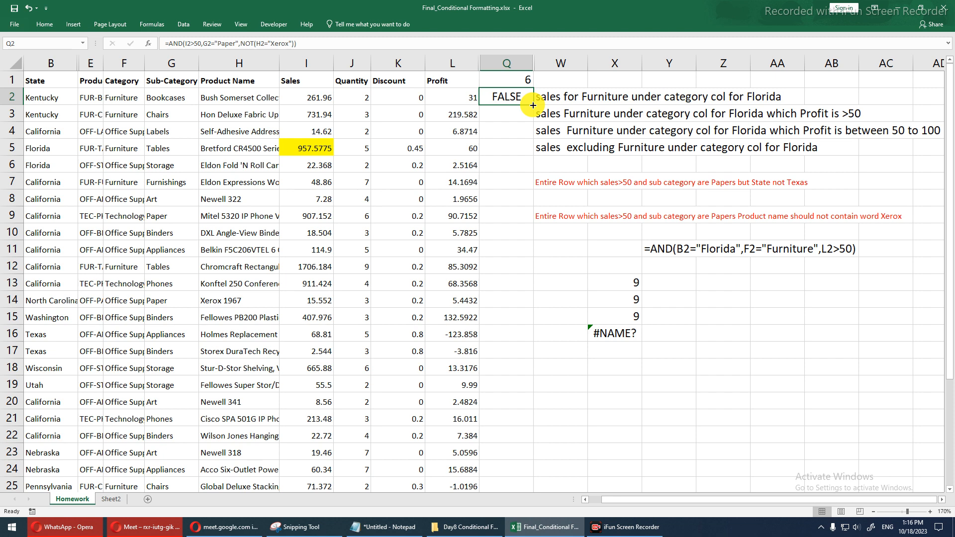
{"action": "double_click", "coordinate": [533, 105]}
{"action": "left_click_drag", "start_coordinate": [506, 217], "coordinate": [11, 216]}
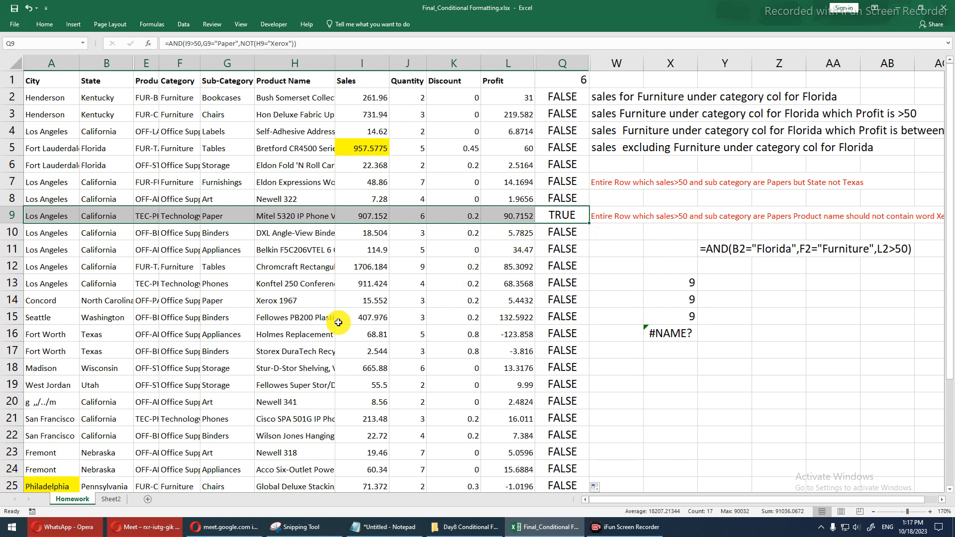
Examine the Xerox exclusion requirement in W9 and compare it with the Xerox 1967 record in row 14.
{"action": "left_click", "coordinate": [621, 216]}
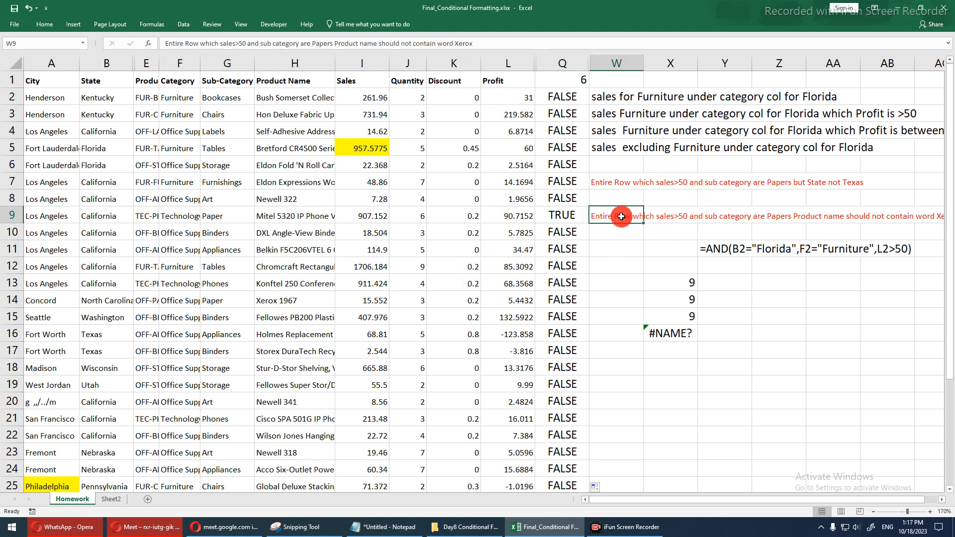
{"action": "key", "text": "Right"}
{"action": "key", "text": "Right"}
{"action": "key", "text": "Right"}
{"action": "key", "text": "Right"}
{"action": "key", "text": "Right"}
{"action": "key", "text": "Right"}
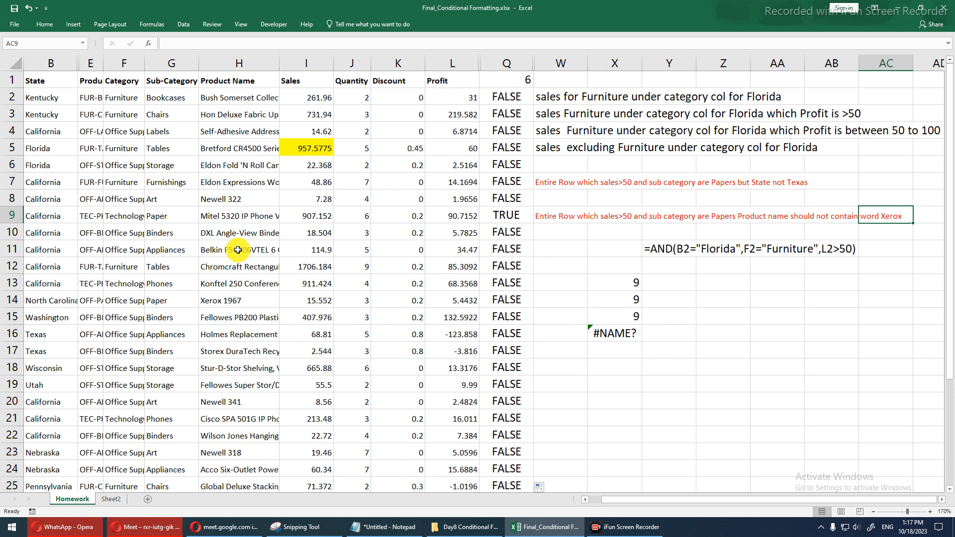
{"action": "left_click", "coordinate": [227, 302]}
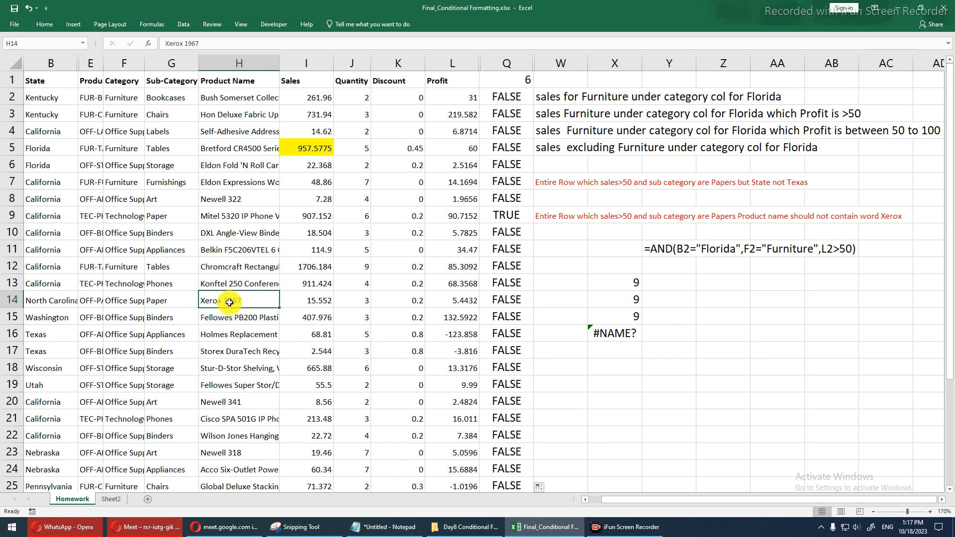
{"action": "key", "text": "shift+space"}
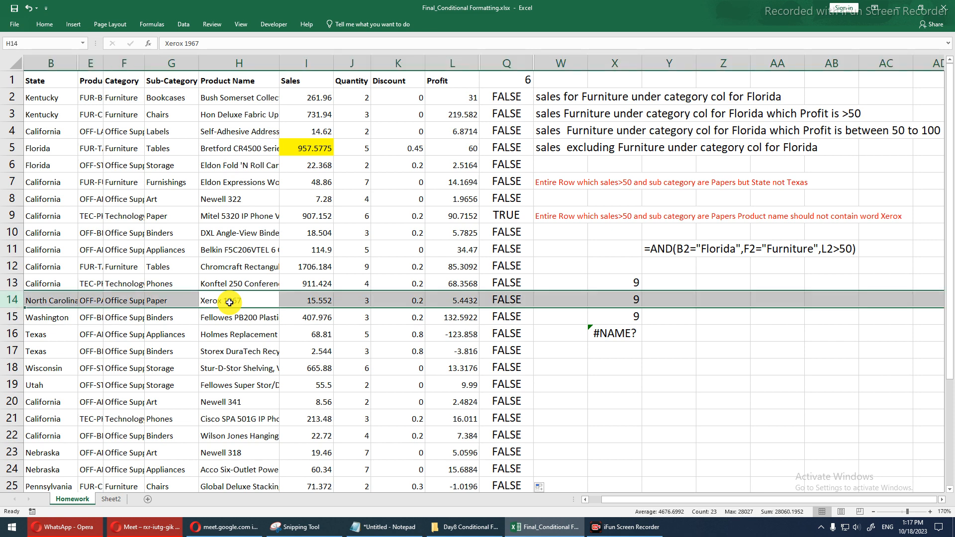
Set the Sales value of the Xerox 1967 record in I14 to 70 and select all of row 14.
{"action": "key", "text": "Right"}
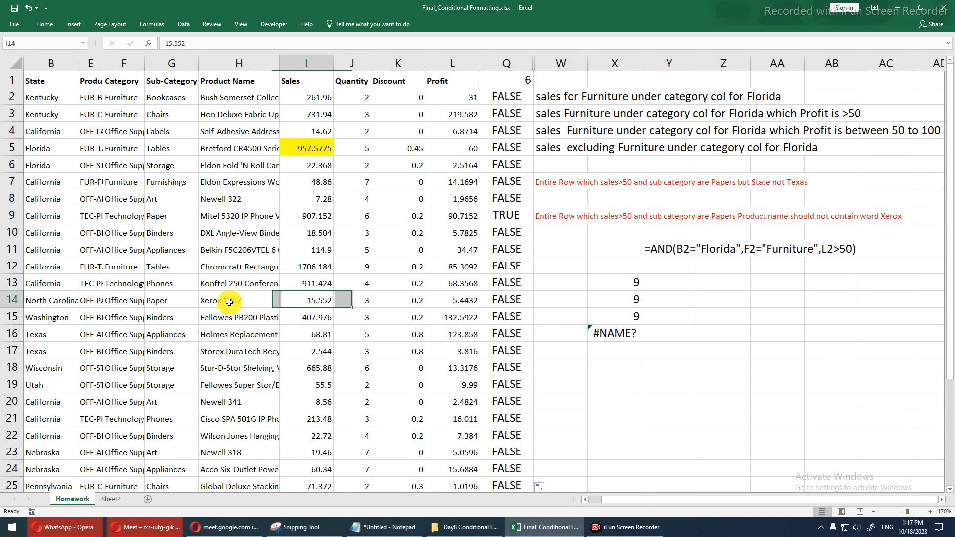
{"action": "type", "text": "70"}
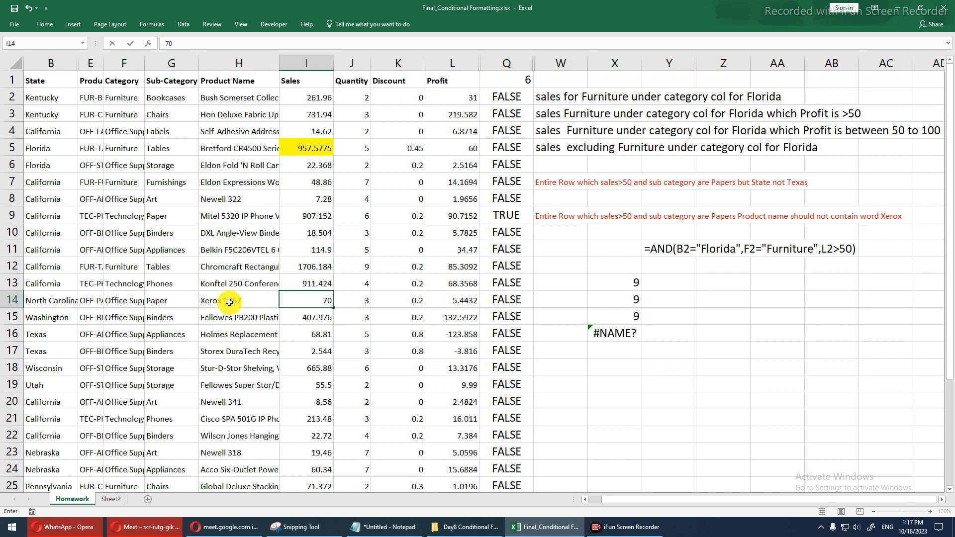
{"action": "key", "text": "Return"}
{"action": "left_click", "coordinate": [229, 302]}
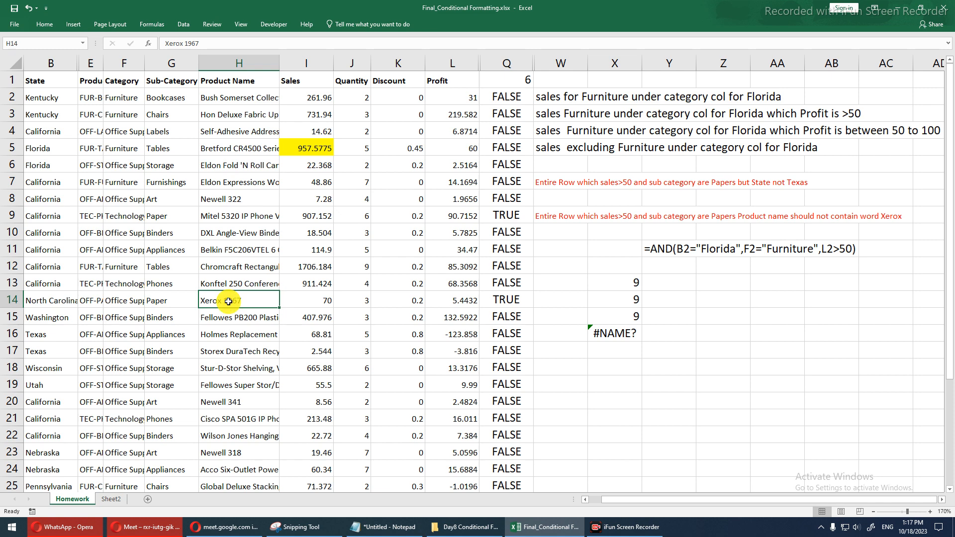
{"action": "key", "text": "shift+space"}
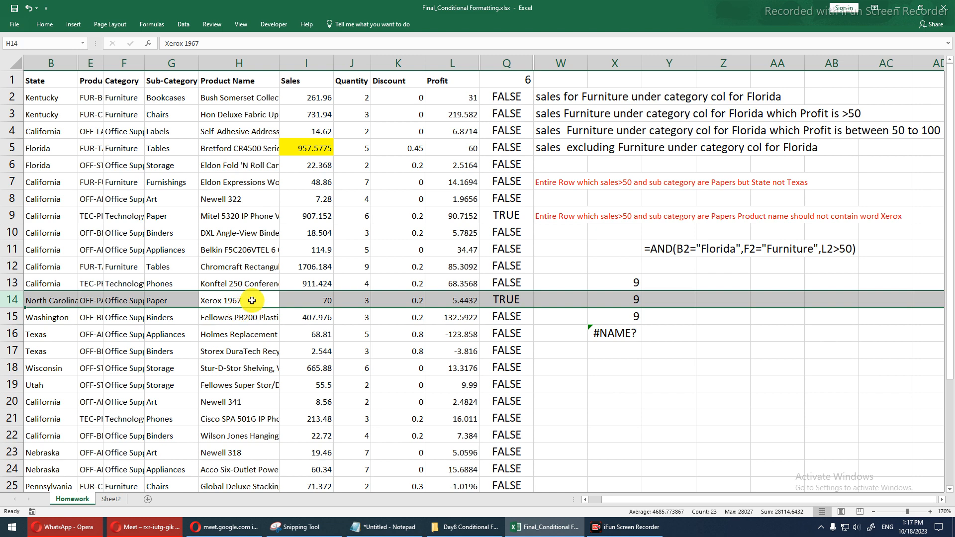
Change the exclusion condition in the Q2 formula to NOT(H2="*Xerox*") and fill the formula down column Q.
{"action": "left_click", "coordinate": [517, 93]}
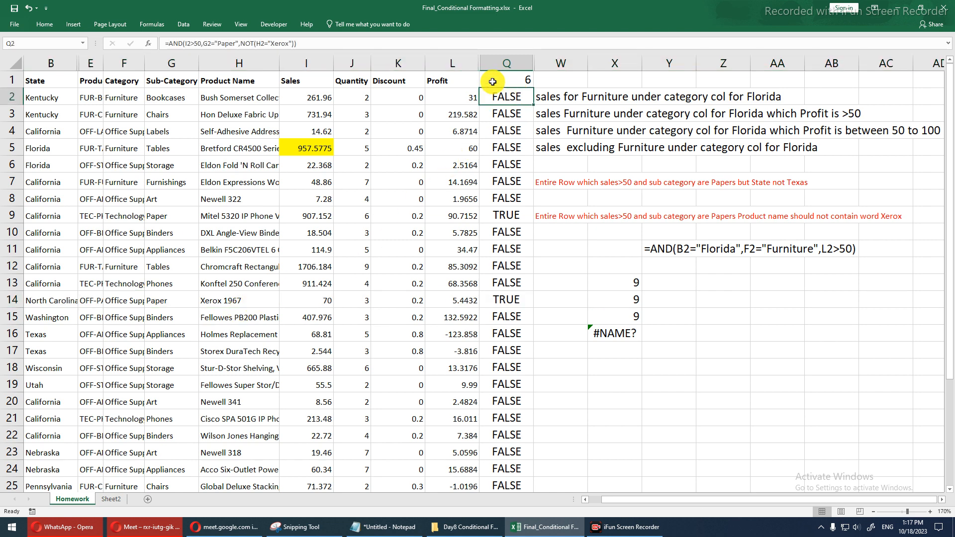
{"action": "left_click", "coordinate": [276, 45]}
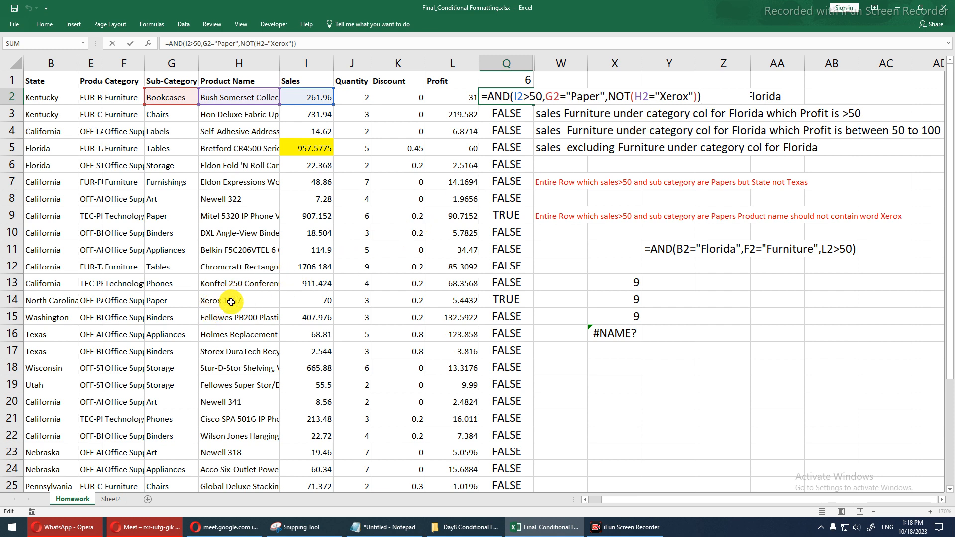
{"action": "left_click_drag", "start_coordinate": [658, 94], "coordinate": [693, 96]}
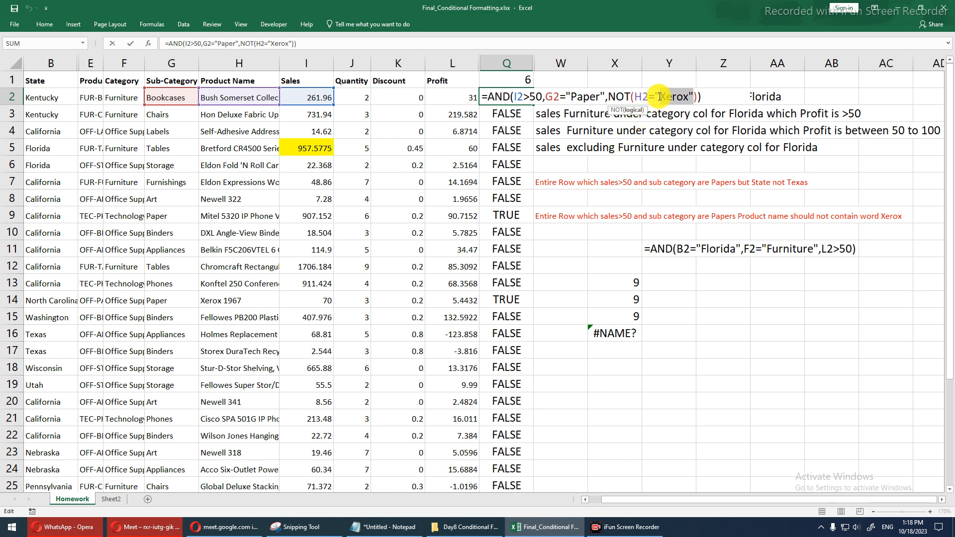
{"action": "left_click", "coordinate": [662, 98]}
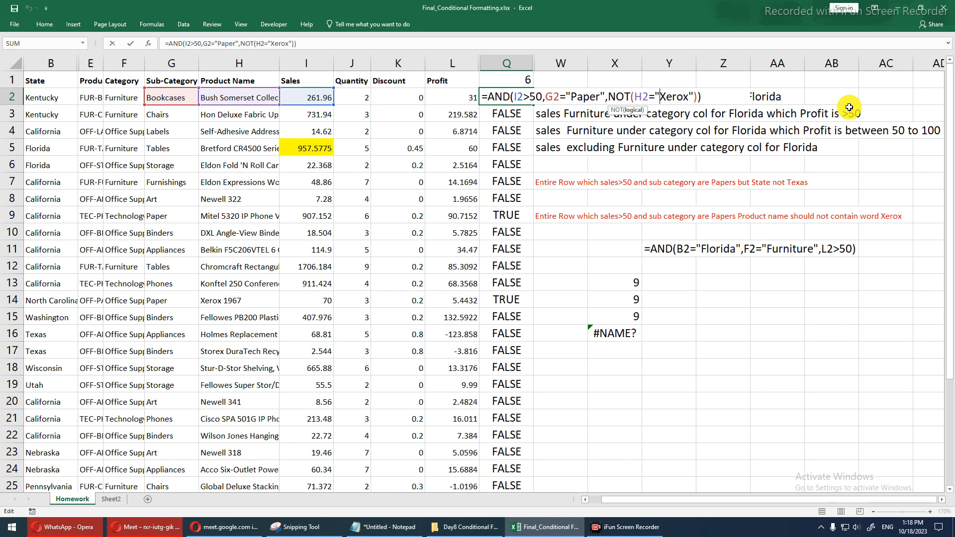
{"action": "left_click", "coordinate": [857, 529]}
{"action": "left_click", "coordinate": [845, 507]}
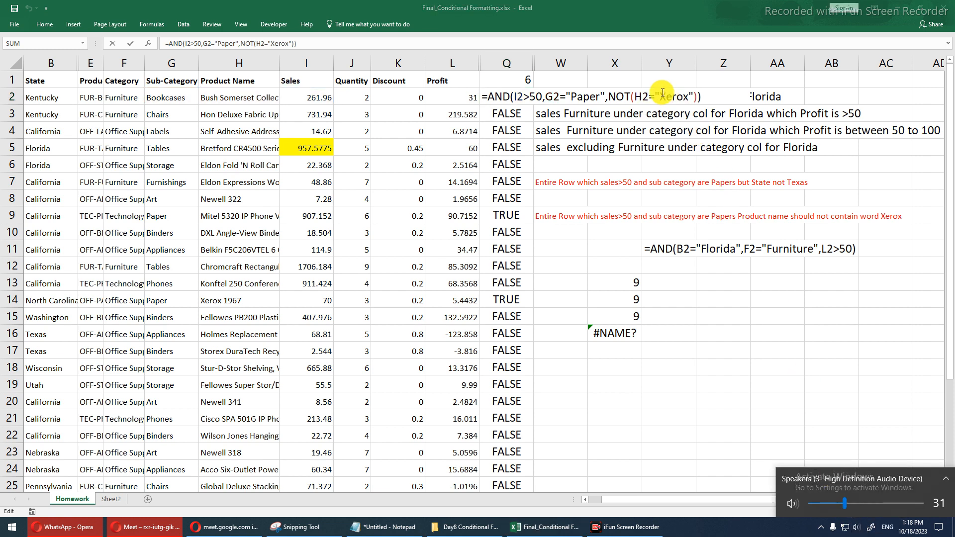
{"action": "left_click", "coordinate": [661, 97]}
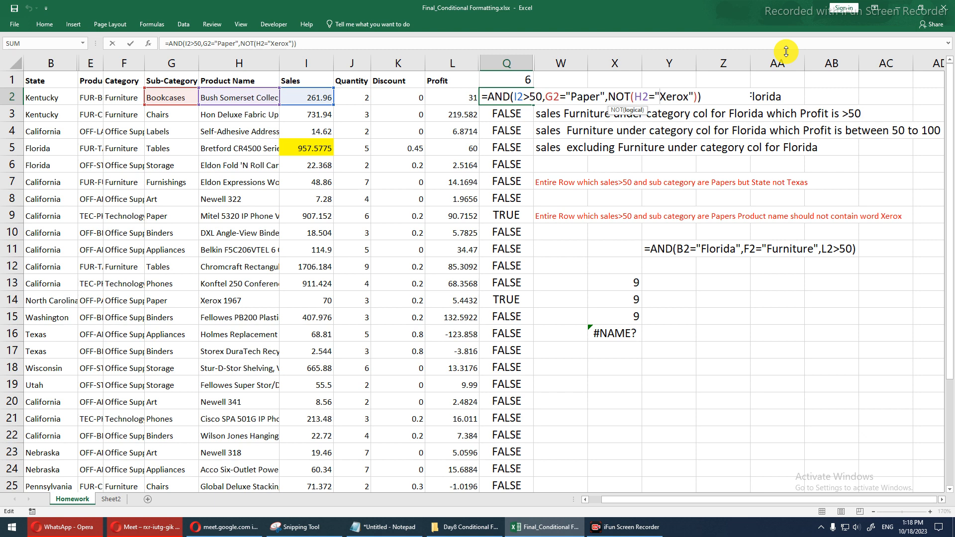
{"action": "type", "text": "*"}
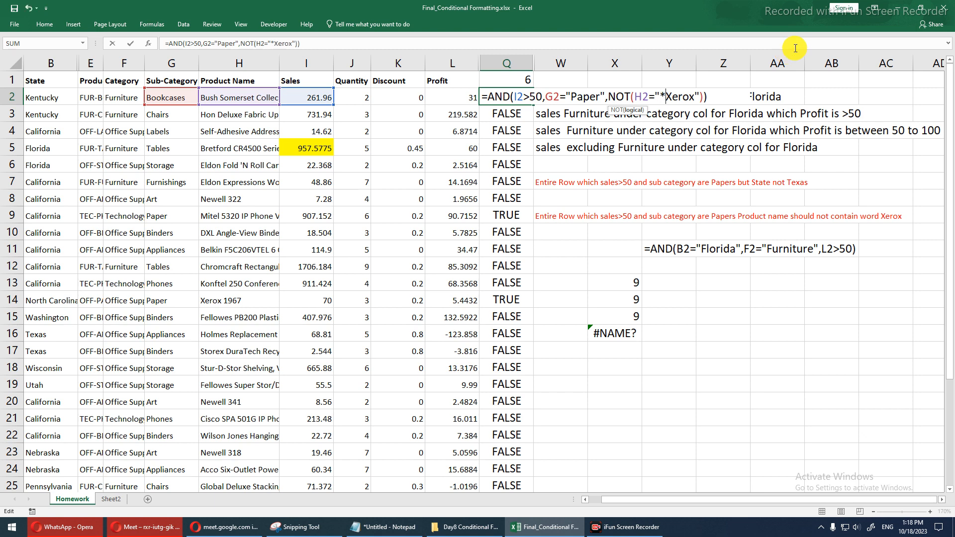
{"action": "left_click", "coordinate": [695, 95]}
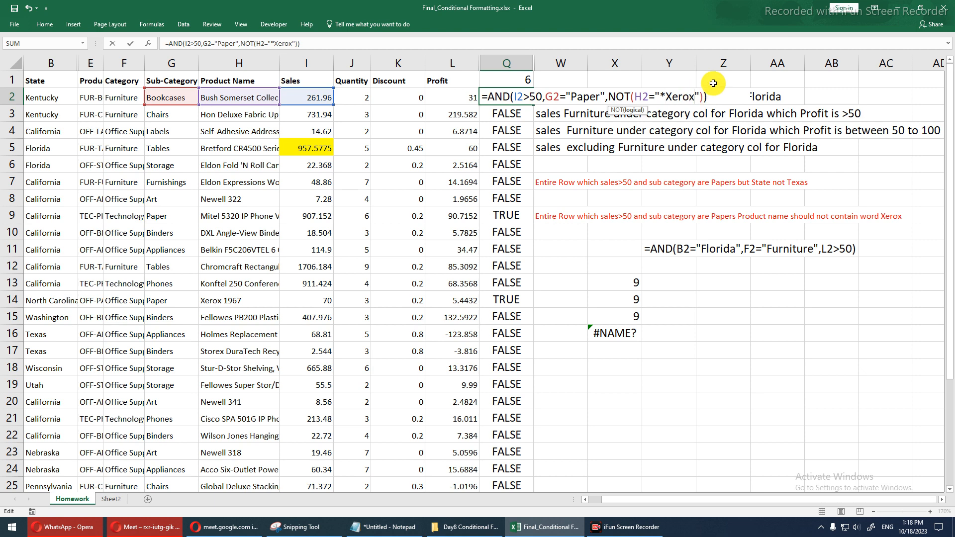
{"action": "type", "text": "*"}
{"action": "key", "text": "Return"}
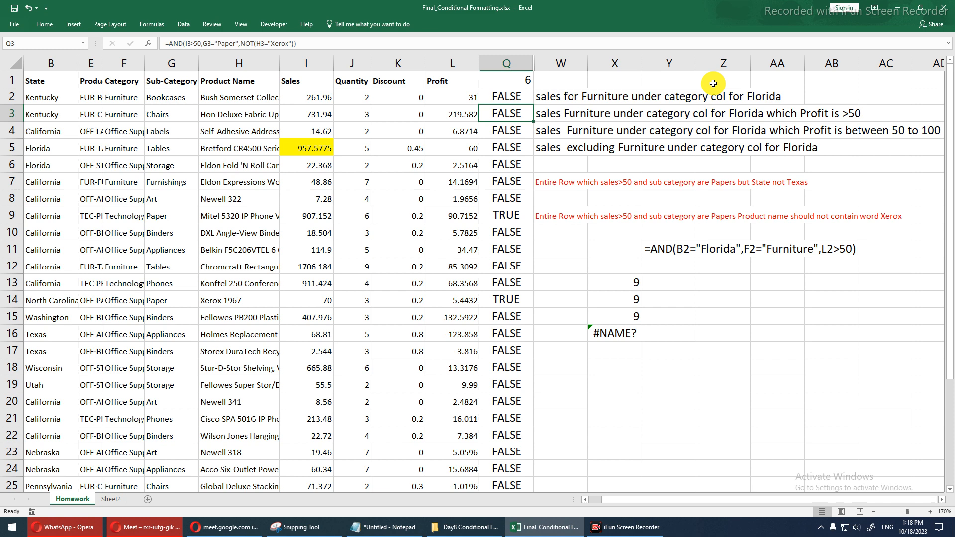
{"action": "key", "text": "Up"}
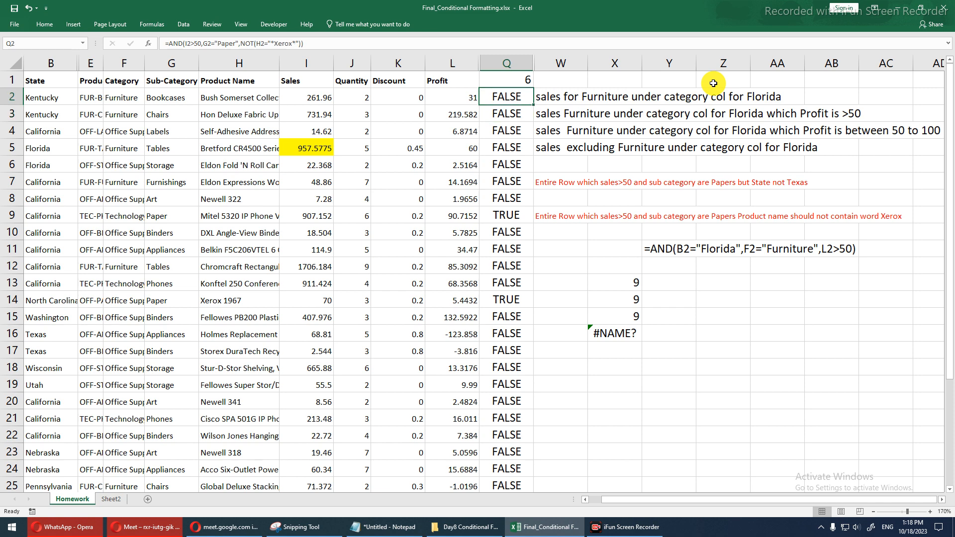
{"action": "double_click", "coordinate": [534, 105]}
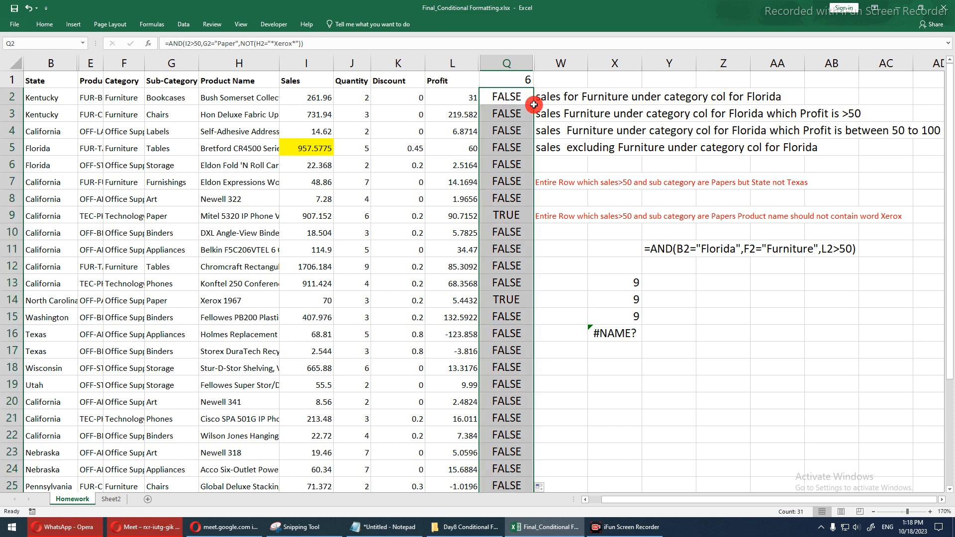
Evaluate the NOT(H14="*Xerox*") part of the Q14 formula in place, leaving the formula itself as it was.
{"action": "left_click", "coordinate": [498, 300]}
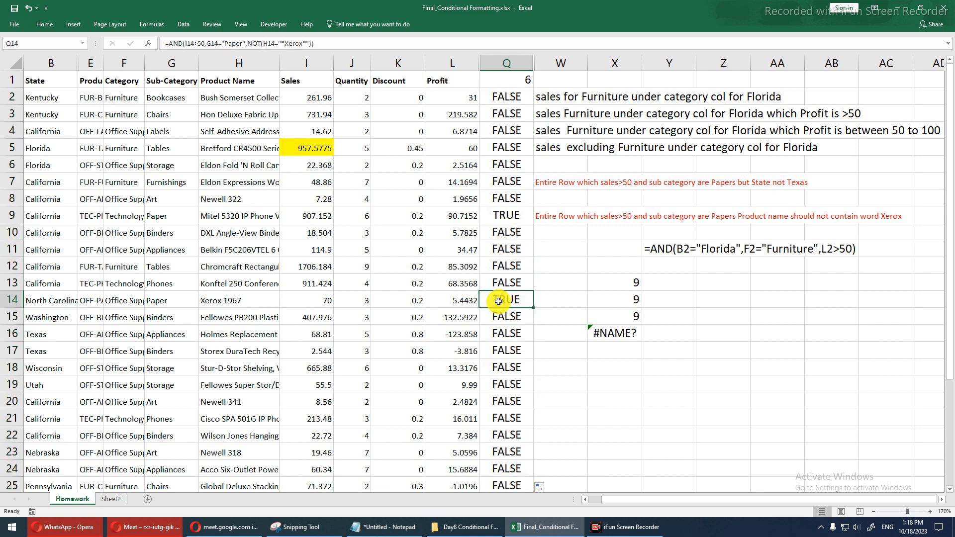
{"action": "double_click", "coordinate": [499, 301]}
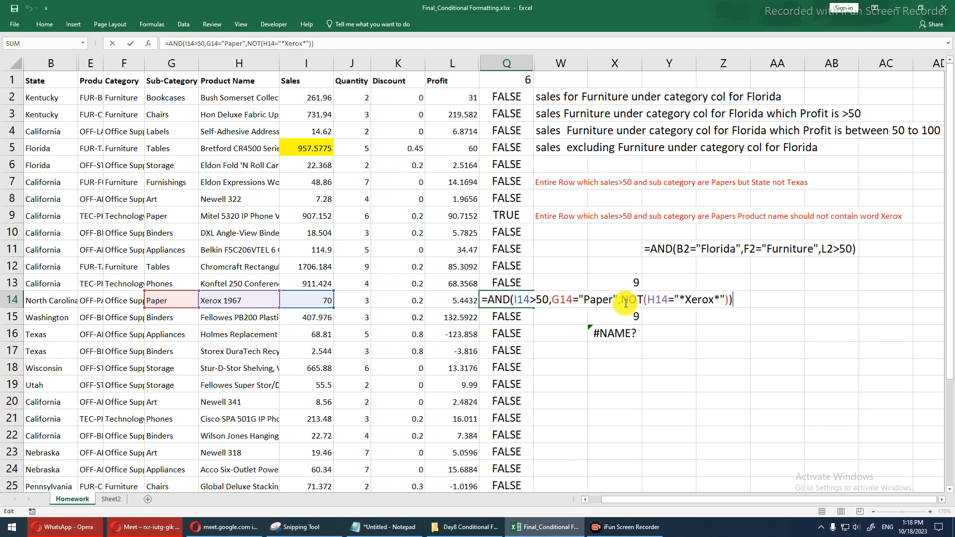
{"action": "left_click_drag", "start_coordinate": [624, 301], "coordinate": [729, 306]}
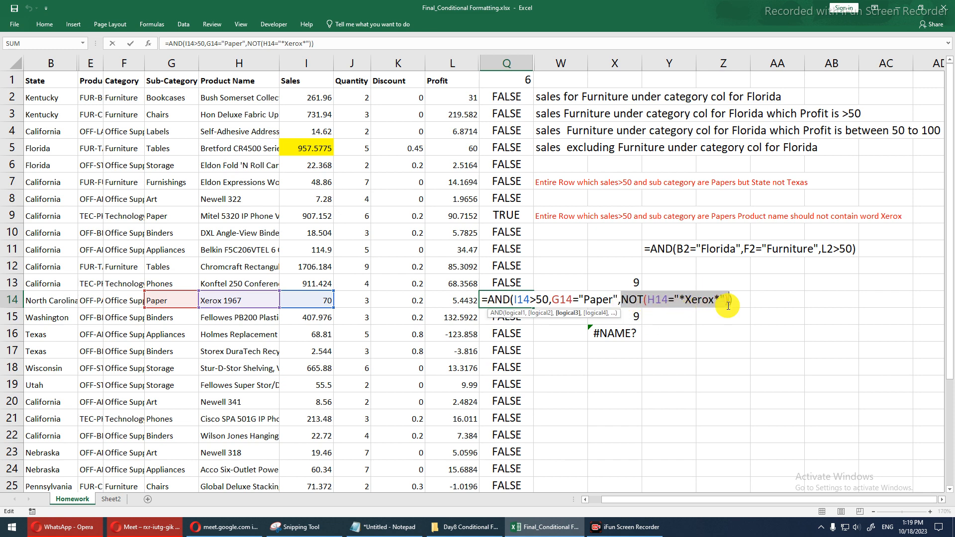
{"action": "key", "text": "F9"}
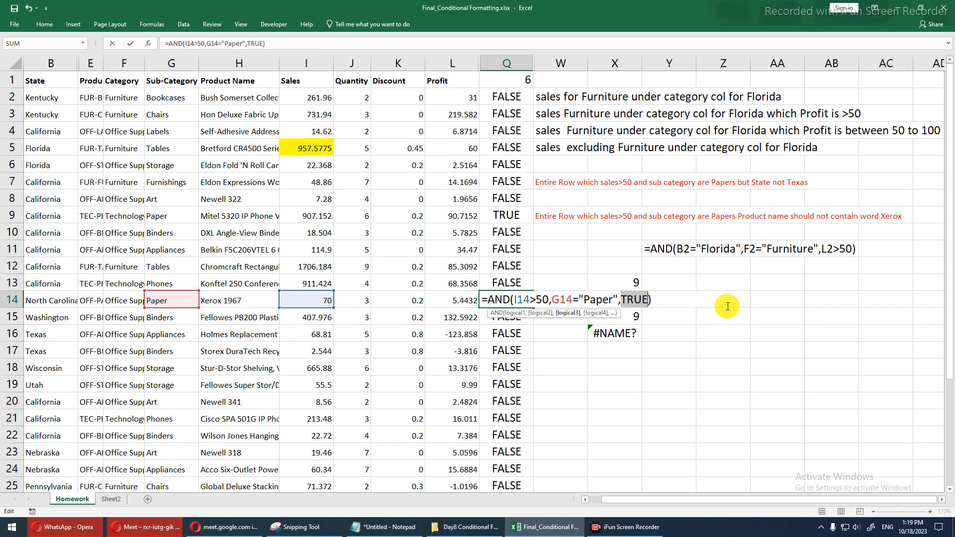
{"action": "key", "text": "Escape"}
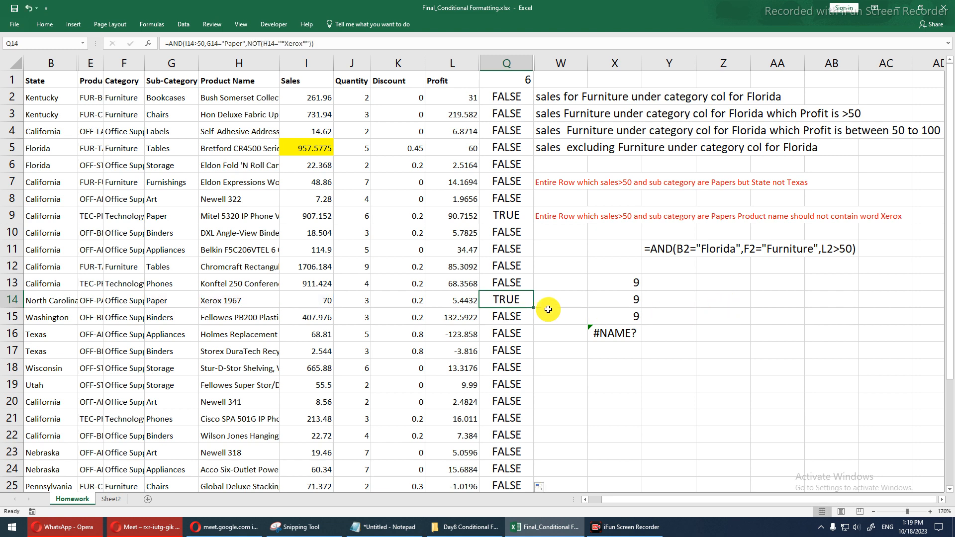
Evaluate only the H14="*Xerox*" comparison inside Q14's NOT, restore the expression, and highlight the NOT function.
{"action": "key", "text": "F2"}
{"action": "left_click_drag", "start_coordinate": [647, 299], "coordinate": [728, 298]}
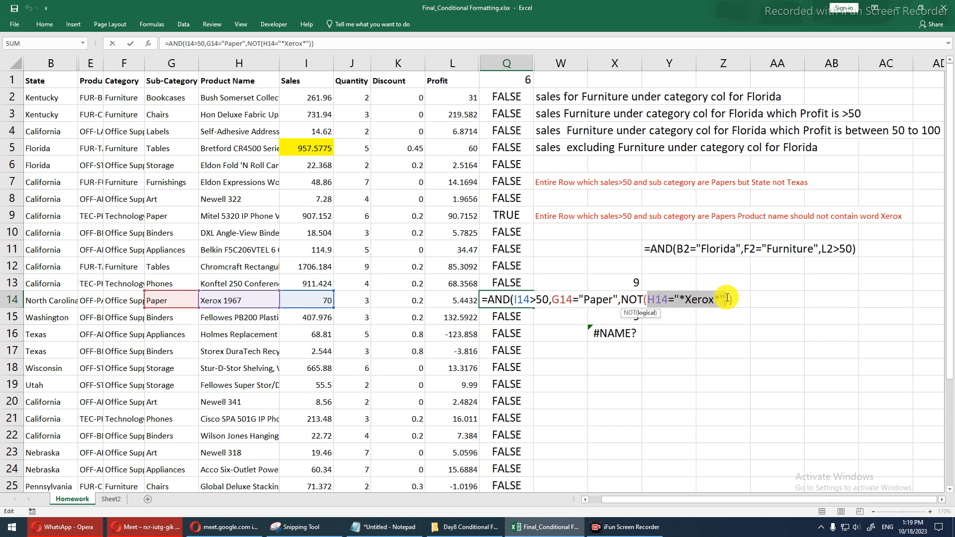
{"action": "key", "text": "F9"}
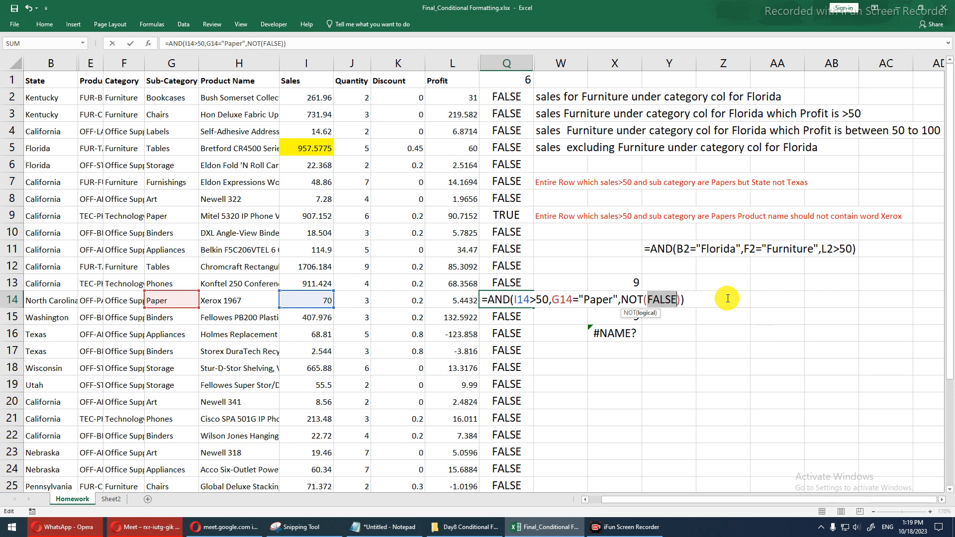
{"action": "key", "text": "ctrl+z"}
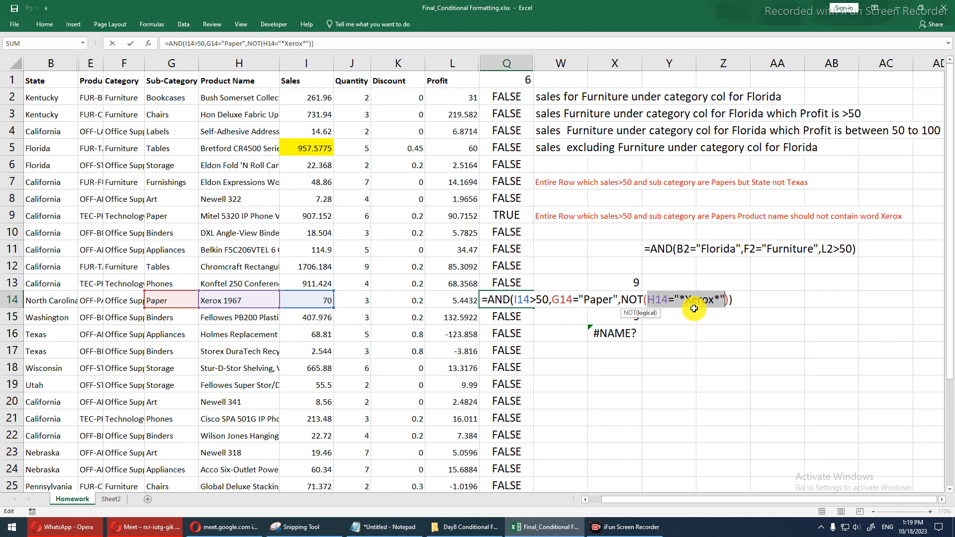
{"action": "left_click_drag", "start_coordinate": [648, 300], "coordinate": [623, 302]}
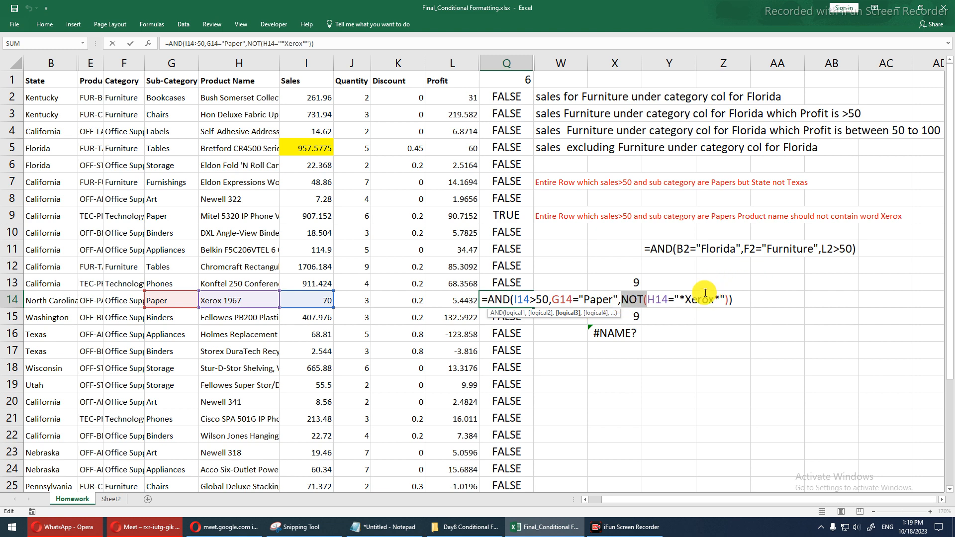
Try Q14's comparison without the leading asterisk as H14="Xerox*", evaluate it, and undo the evaluation.
{"action": "left_click", "coordinate": [686, 299]}
{"action": "key", "text": "BackSpace"}
{"action": "left_click_drag", "start_coordinate": [647, 299], "coordinate": [719, 298]}
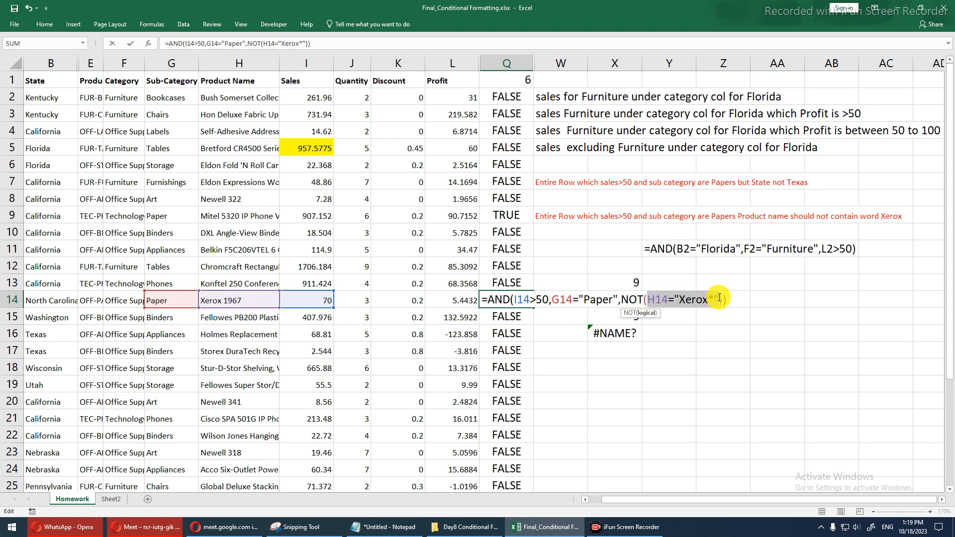
{"action": "key", "text": "F9"}
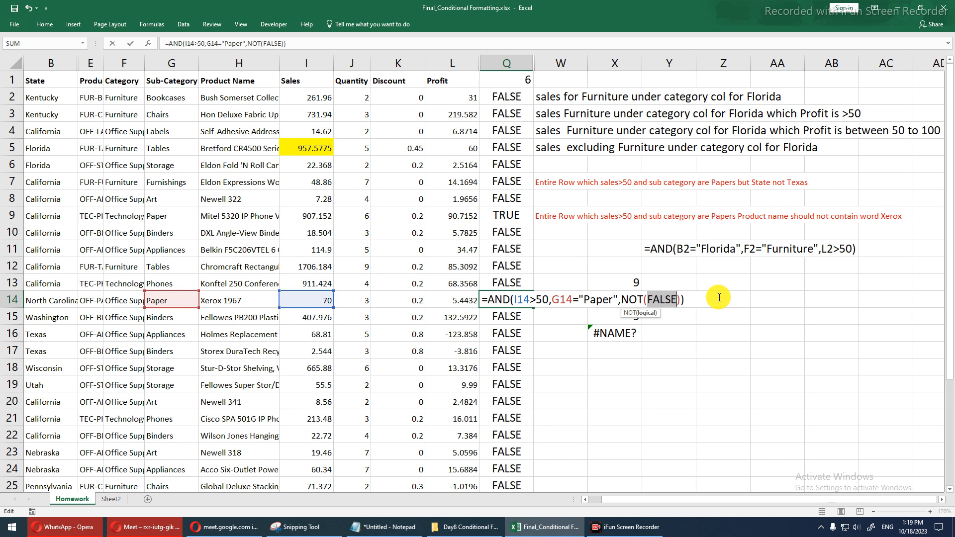
{"action": "key", "text": "ctrl+z"}
Put the leading asterisk back in Q14's comparison, evaluate H14="*Xerox*" again, and discard the cell edit.
{"action": "left_click", "coordinate": [680, 299]}
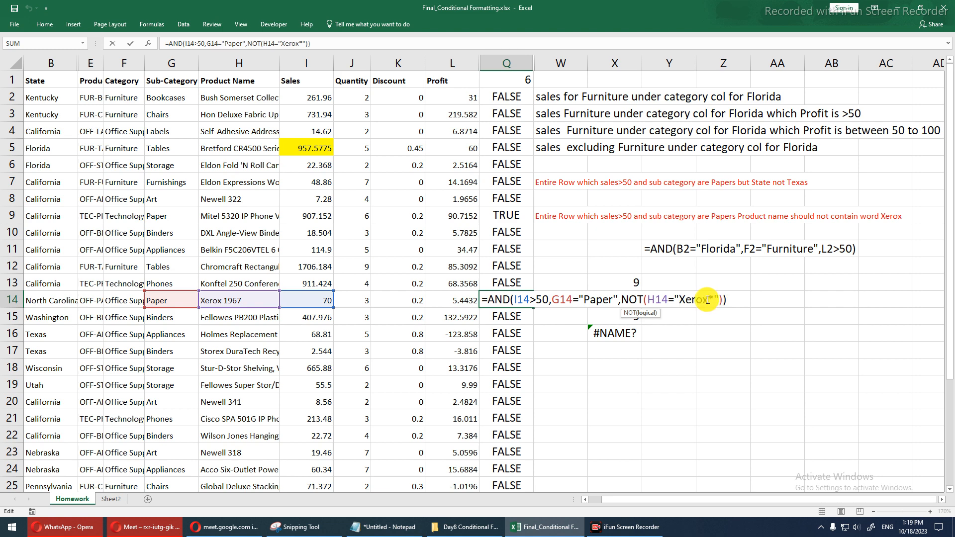
{"action": "type", "text": "*"}
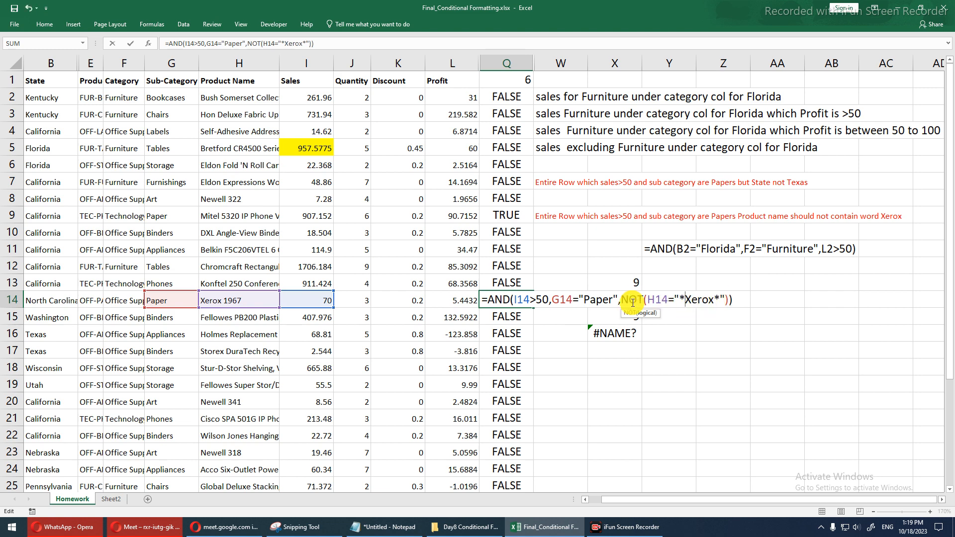
{"action": "left_click_drag", "start_coordinate": [649, 300], "coordinate": [726, 298]}
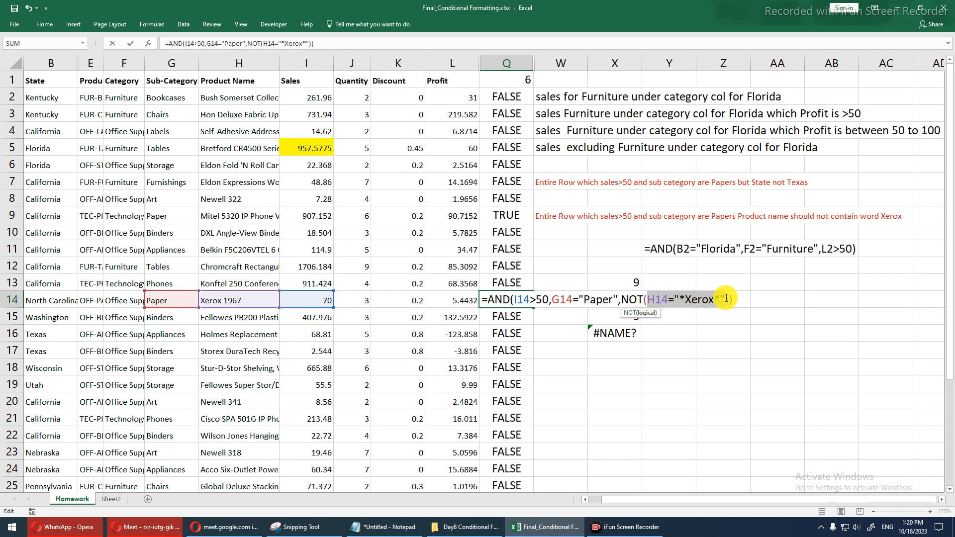
{"action": "key", "text": "F9"}
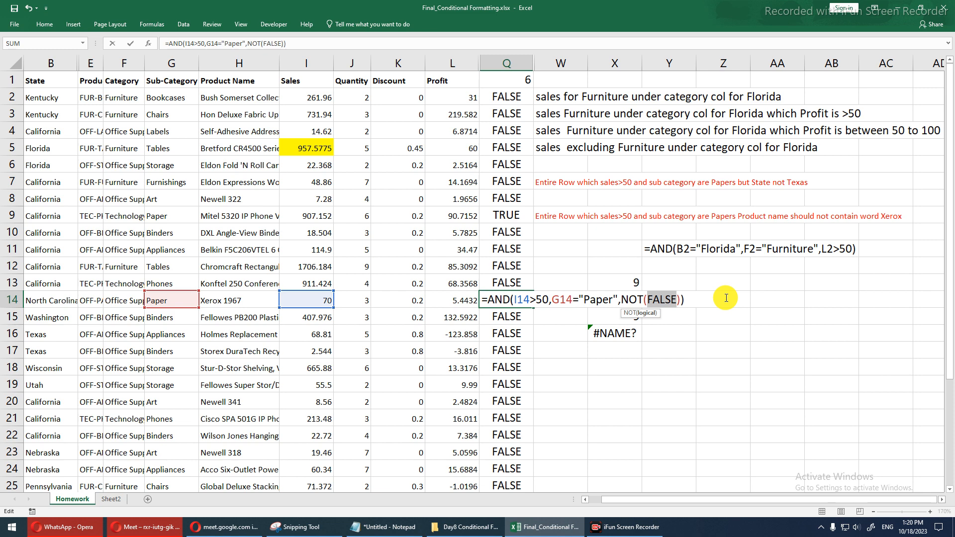
{"action": "key", "text": "Escape"}
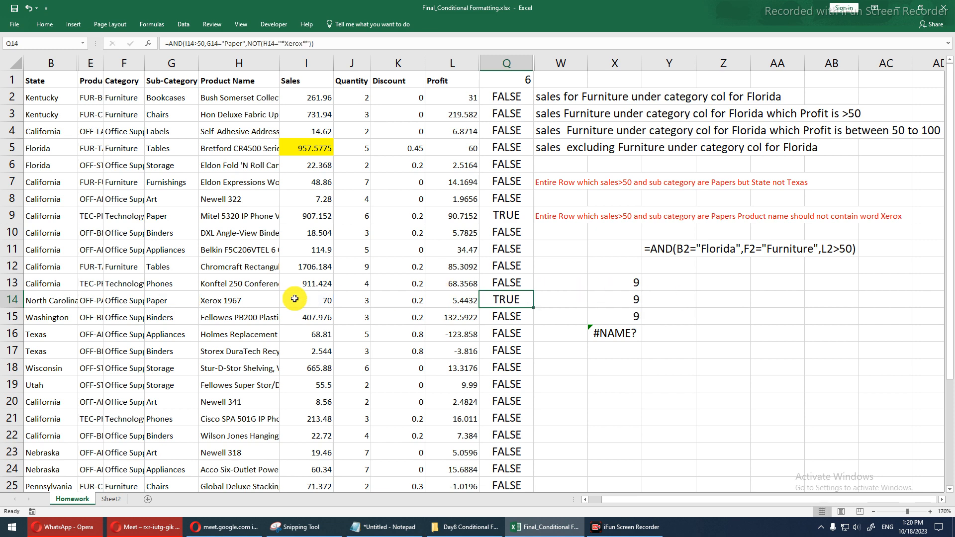
Enter a wildcard test formula in Y17 that compares "k*" with a sample name starting with K.
{"action": "left_click", "coordinate": [273, 298]}
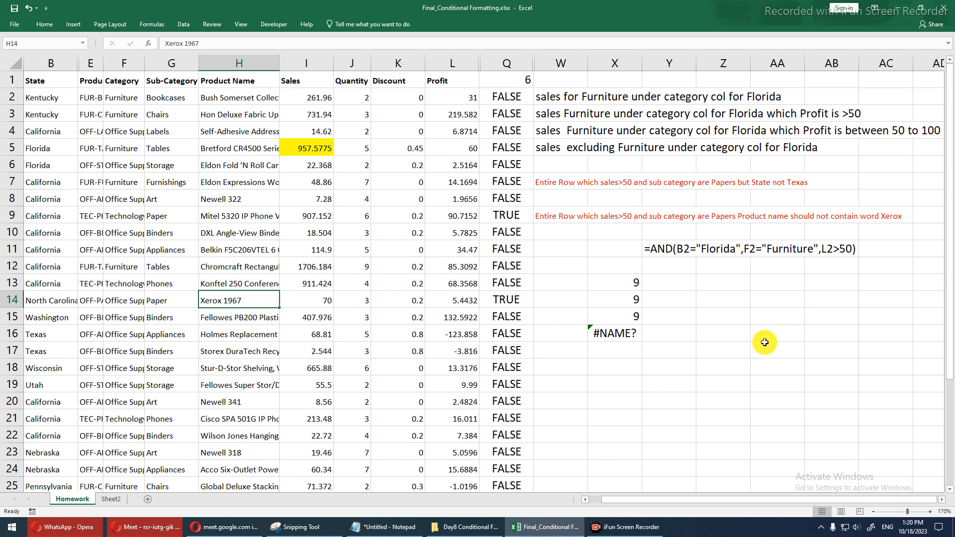
{"action": "left_click", "coordinate": [658, 347]}
{"action": "type", "text": "="}
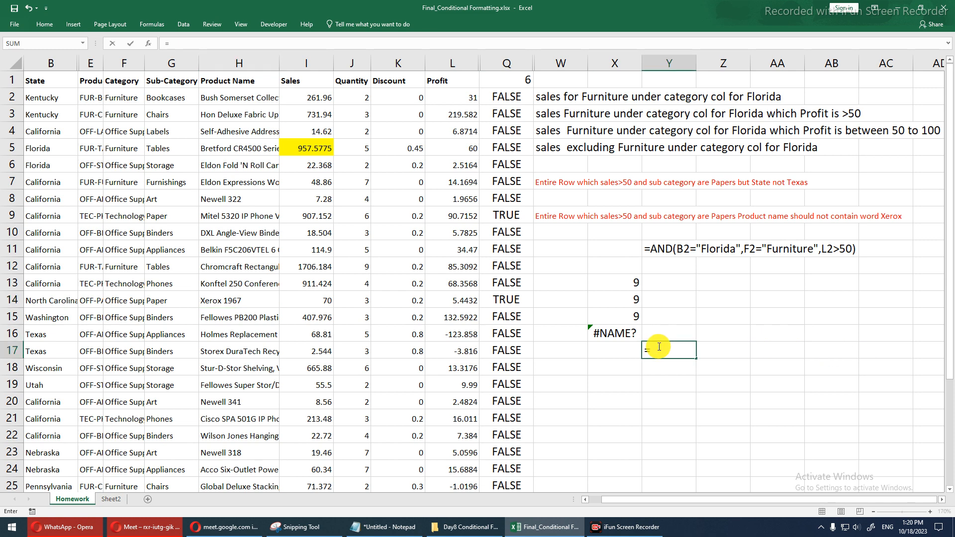
{"action": "type", "text": "\"k\"=\""}
{"action": "key", "text": "BackSpace"}
{"action": "key", "text": "BackSpace"}
{"action": "key", "text": "BackSpace"}
{"action": "type", "text": "*\"=\"Kumar\""}
{"action": "key", "text": "Return"}
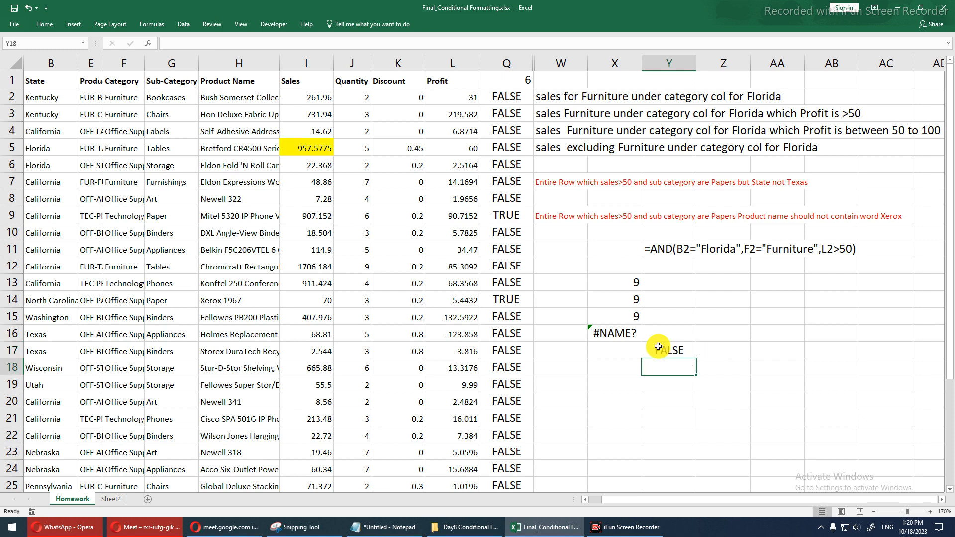
Evaluate the "k*" comparison inside Y17's formula, restore the original expression, and re-enter the formula.
{"action": "left_click", "coordinate": [658, 347]}
{"action": "key", "text": "F2"}
{"action": "left_click_drag", "start_coordinate": [659, 347], "coordinate": [729, 344]}
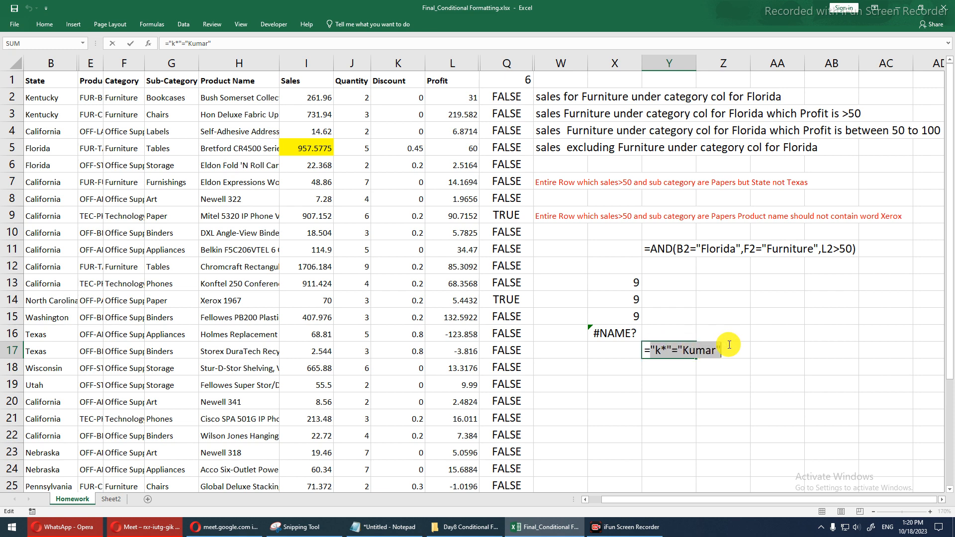
{"action": "key", "text": "F9"}
{"action": "key", "text": "Escape"}
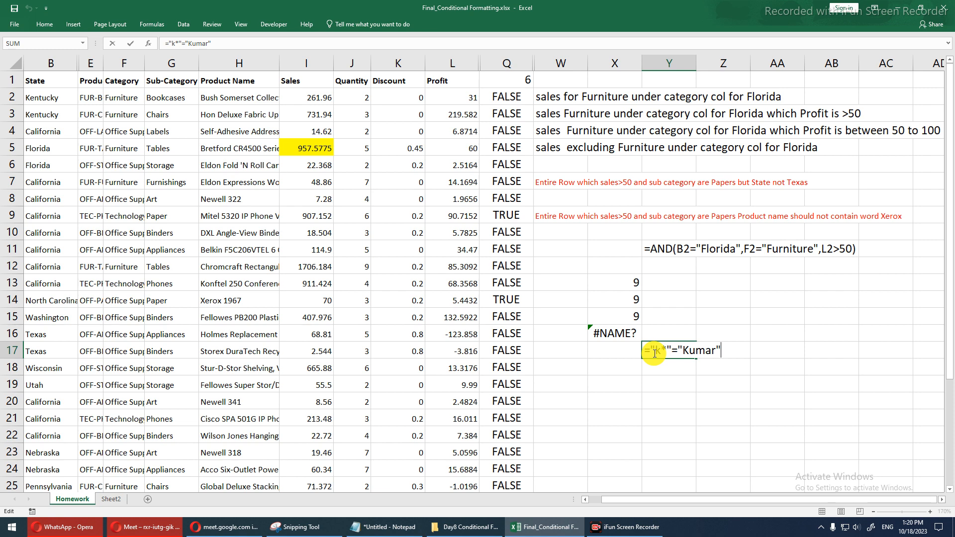
{"action": "key", "text": "Return"}
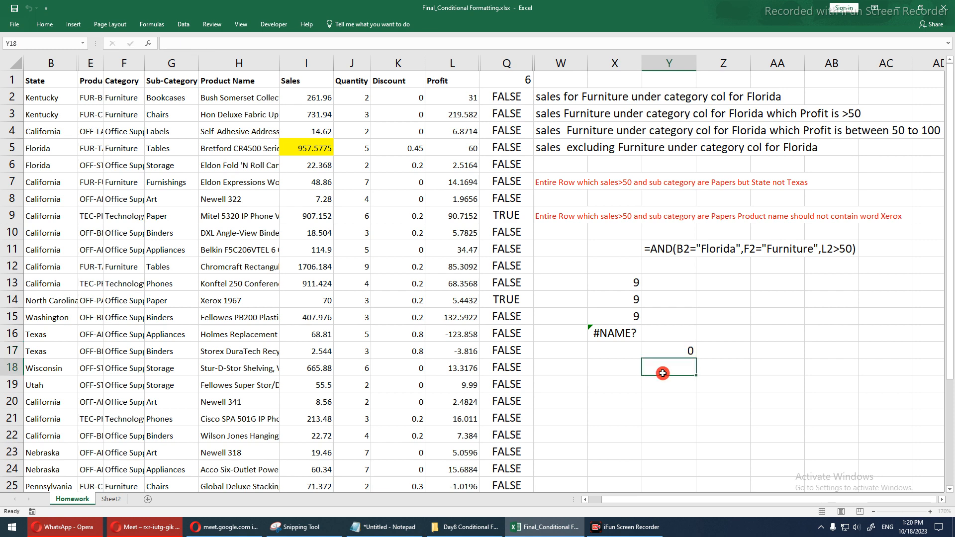
Enter a SEARCH formula in Y18 that looks for "k" within the same sample name.
{"action": "type", "text": "=in"}
{"action": "key", "text": "BackSpace"}
{"action": "key", "text": "BackSpace"}
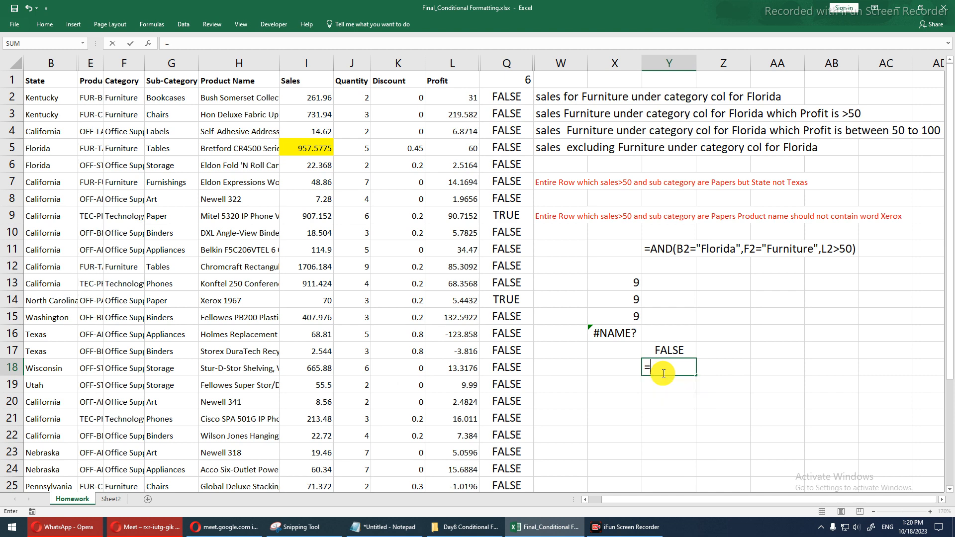
{"action": "type", "text": "s"}
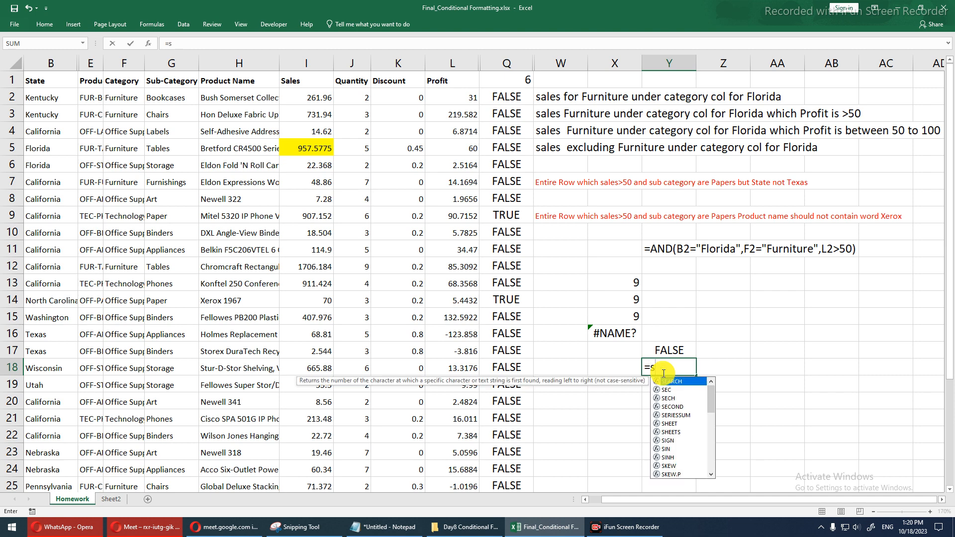
{"action": "key", "text": "Tab"}
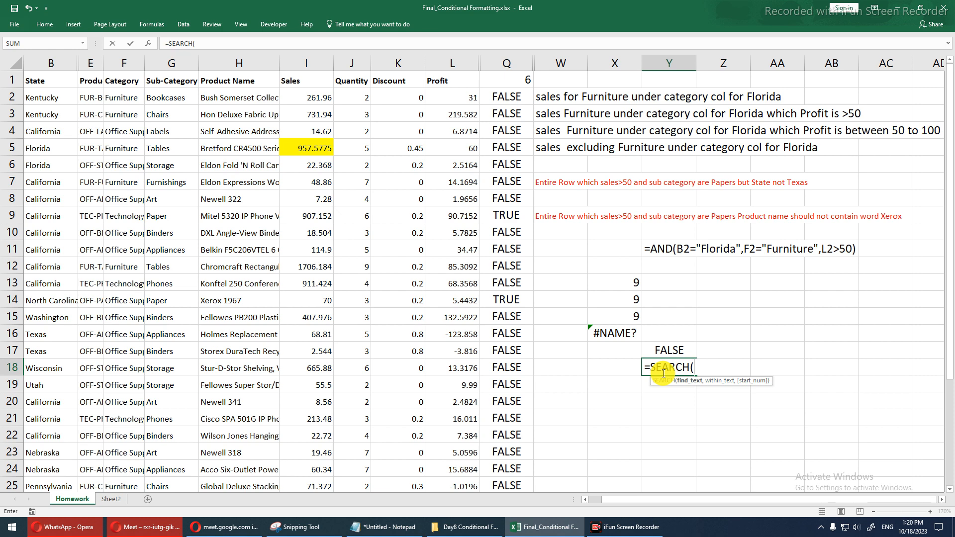
{"action": "type", "text": "\"f"}
{"action": "key", "text": "BackSpace"}
{"action": "type", "text": "k\"m"}
{"action": "key", "text": "BackSpace"}
{"action": "type", "text": ",\"Kumar\""}
{"action": "key", "text": "Return"}
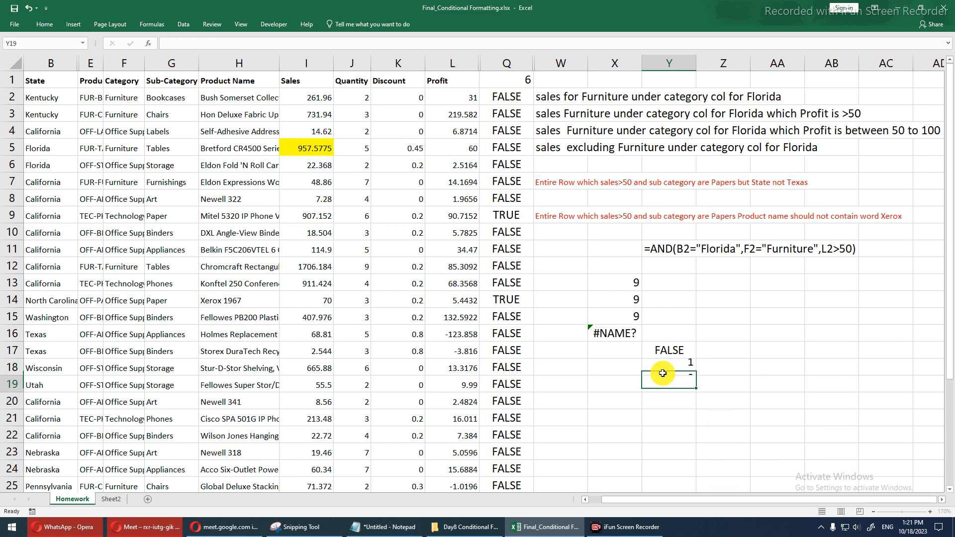
Change the search text in Y18's SEARCH formula to "zk".
{"action": "double_click", "coordinate": [663, 373]}
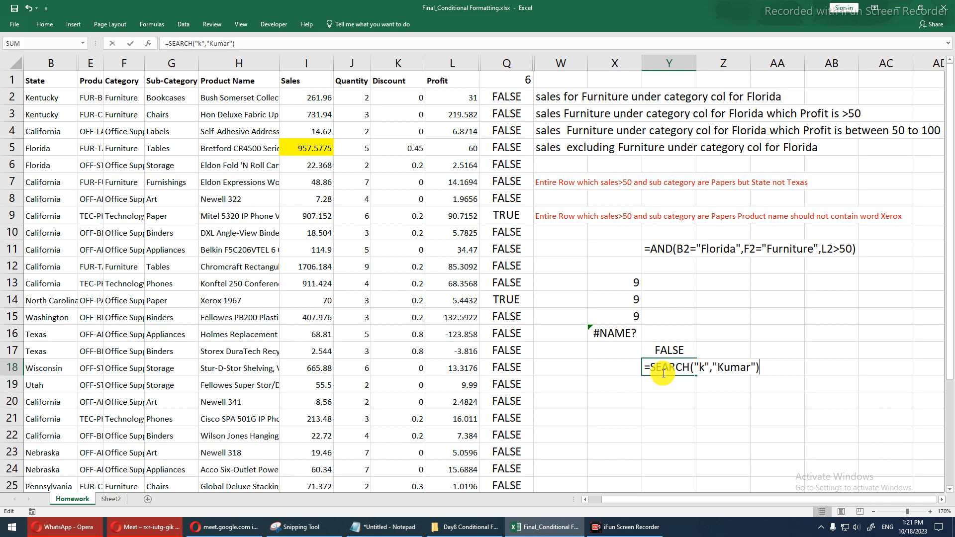
{"action": "left_click", "coordinate": [701, 368]}
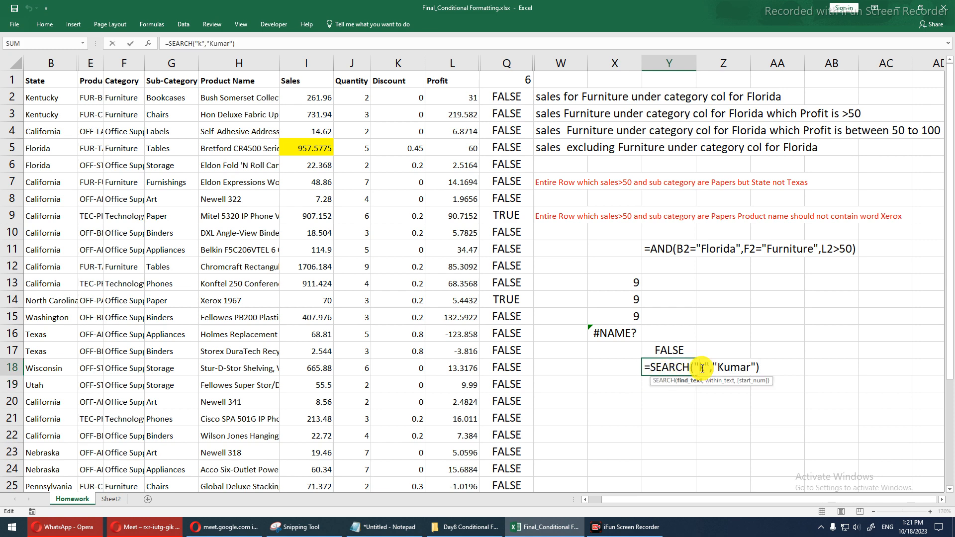
{"action": "type", "text": "s"}
{"action": "key", "text": "Return"}
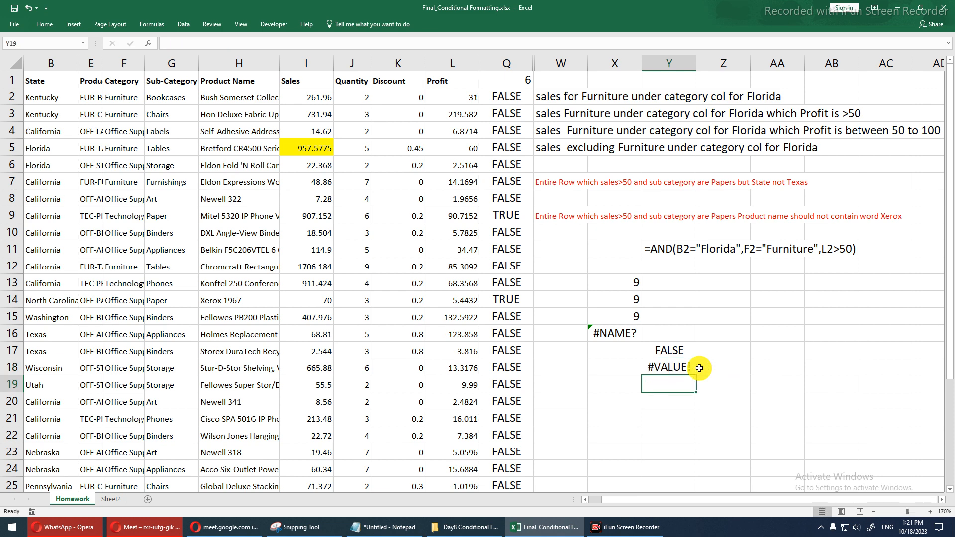
Replace the SEARCH function in Y18's formula with FIND, keeping its arguments.
{"action": "double_click", "coordinate": [699, 368]}
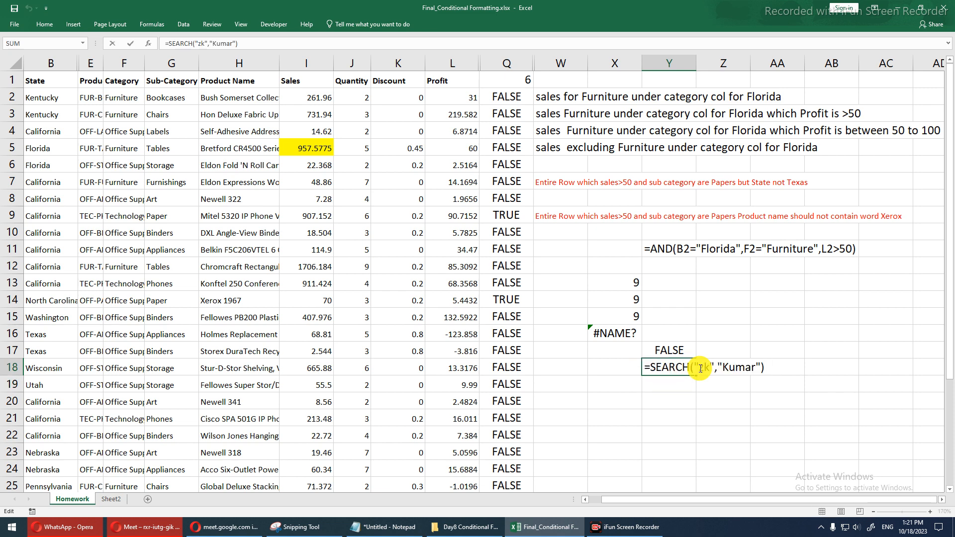
{"action": "double_click", "coordinate": [682, 368]}
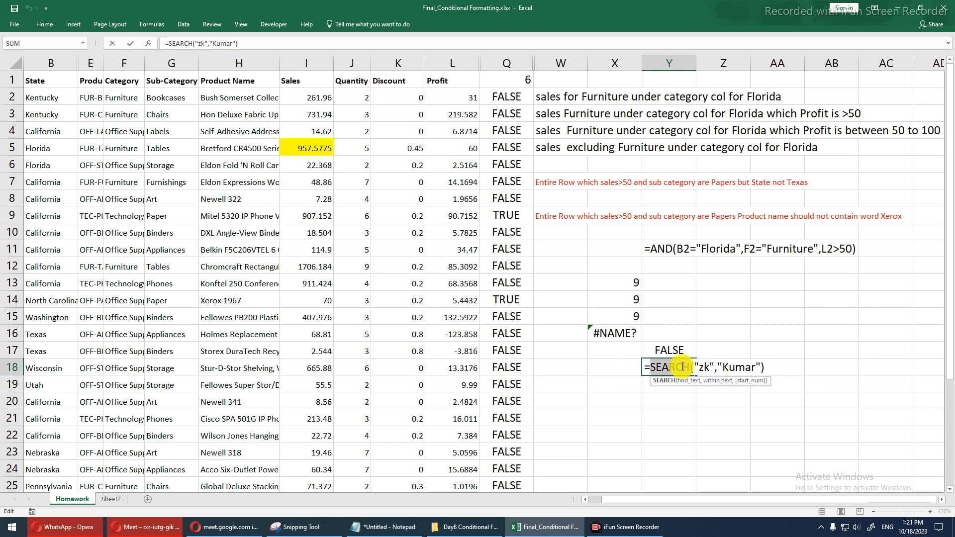
{"action": "type", "text": "find"}
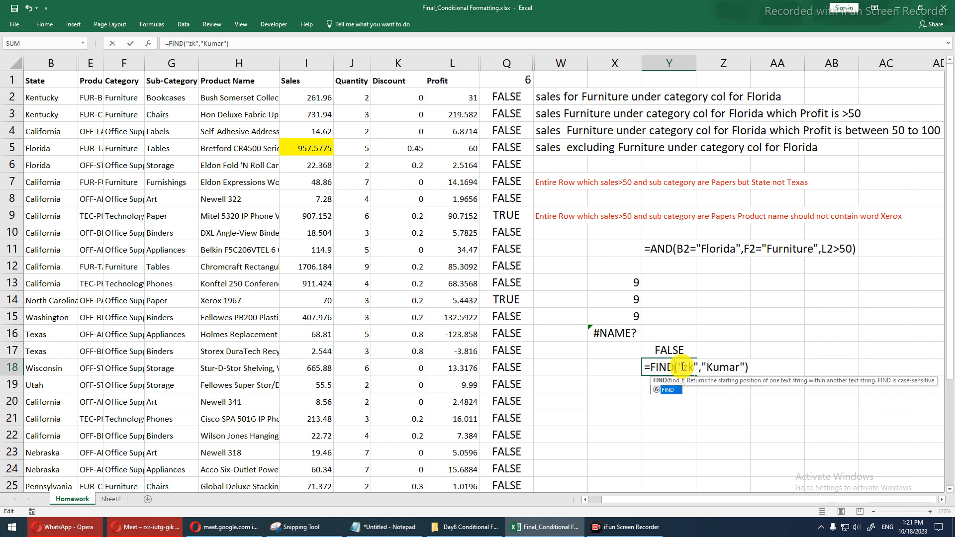
{"action": "key", "text": "Return"}
{"action": "key", "text": "Up"}
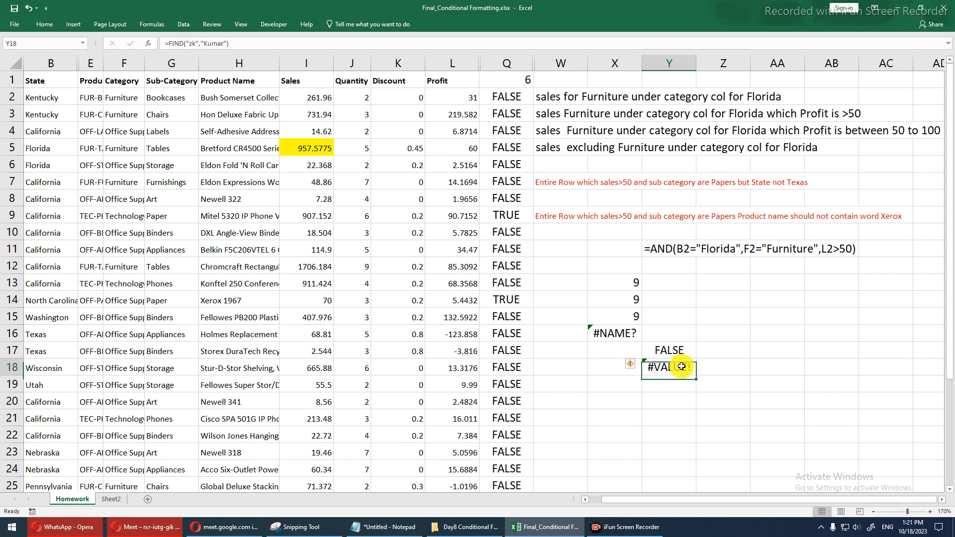
Set the search text in Y18's FIND formula to a capital "K".
{"action": "key", "text": "F2"}
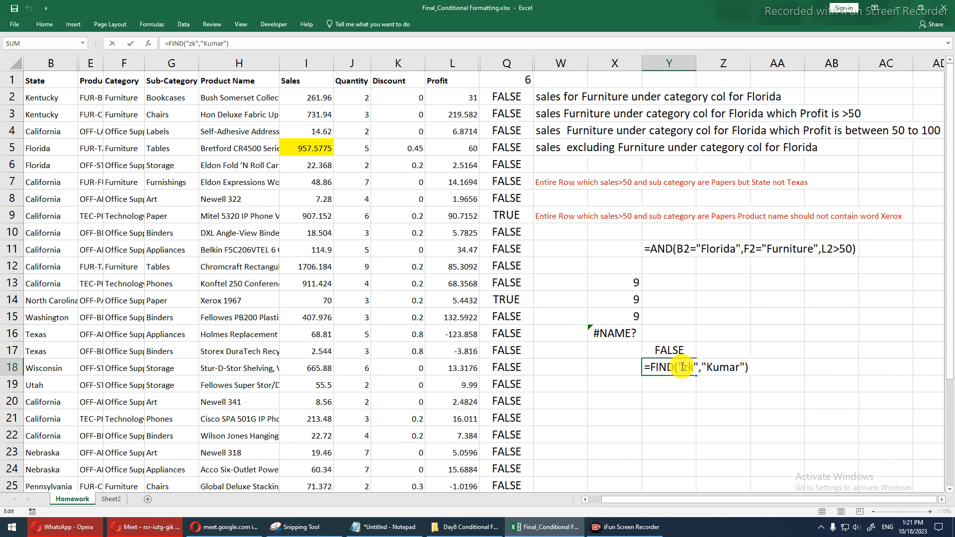
{"action": "left_click", "coordinate": [690, 367]}
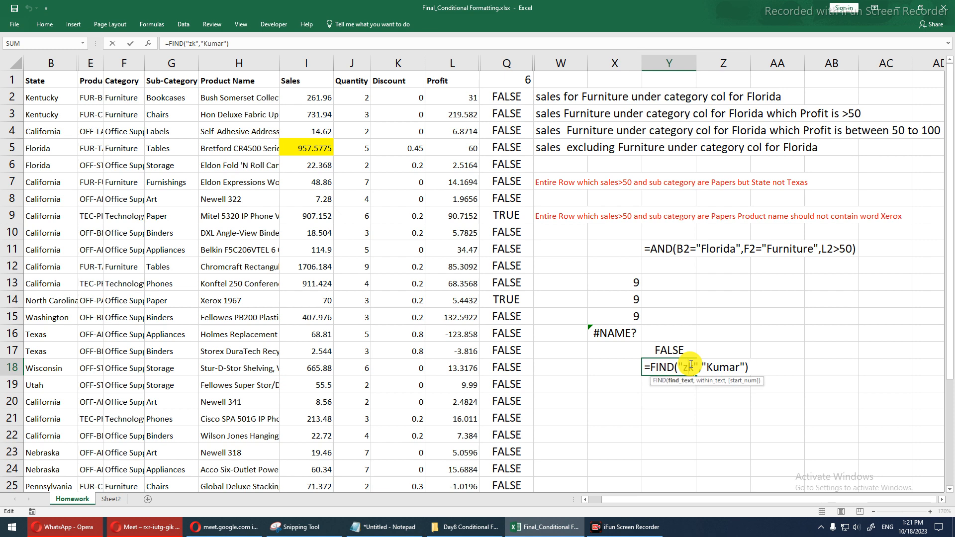
{"action": "left_click", "coordinate": [690, 366]}
{"action": "key", "text": "BackSpace"}
{"action": "key", "text": "Delete"}
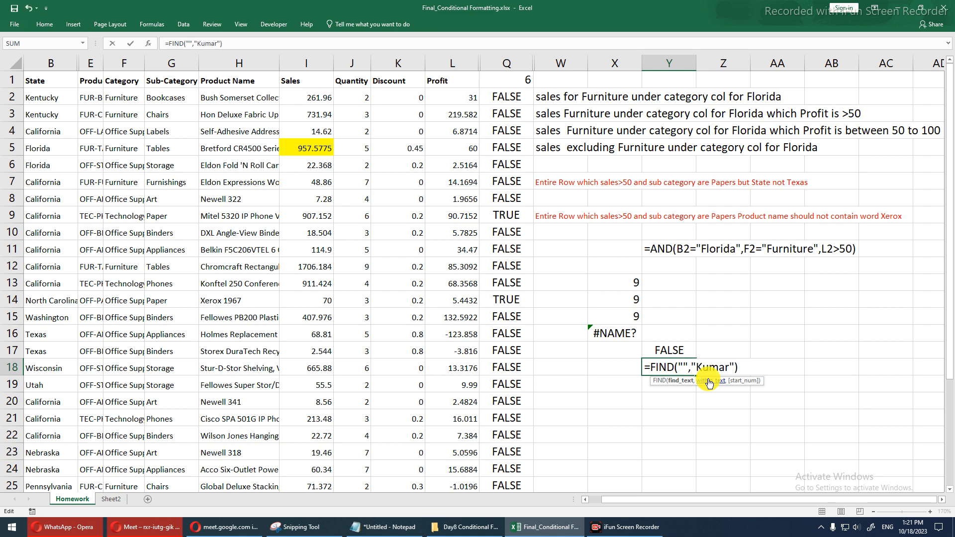
{"action": "type", "text": "K"}
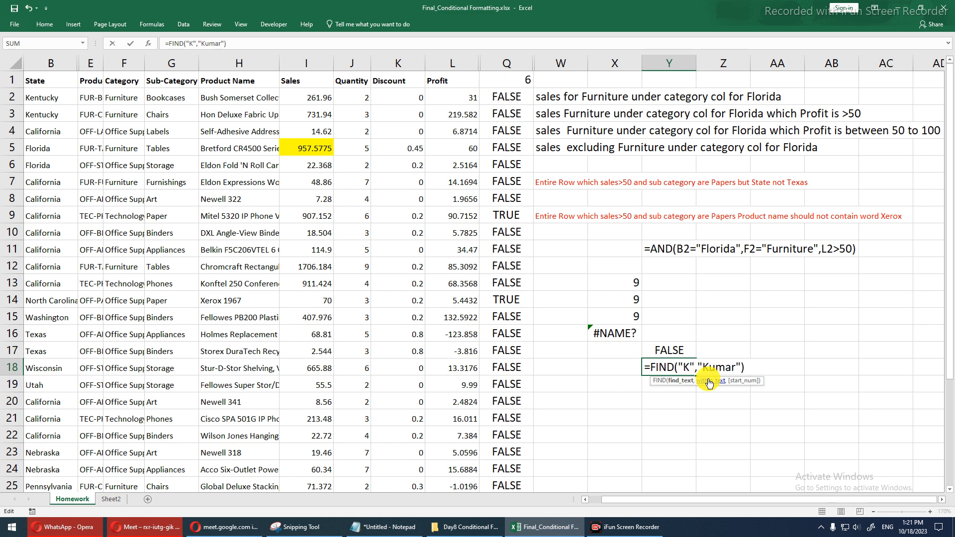
{"action": "key", "text": "Return"}
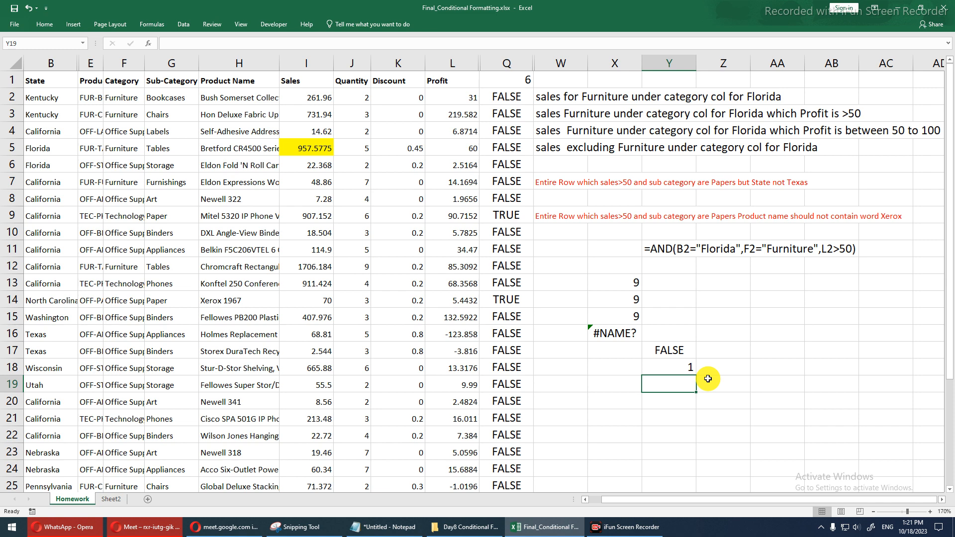
Replace the NOT(H2="*Xerox*") condition in Q2's AND formula with the start of a SEARCH function.
{"action": "key", "text": "Up"}
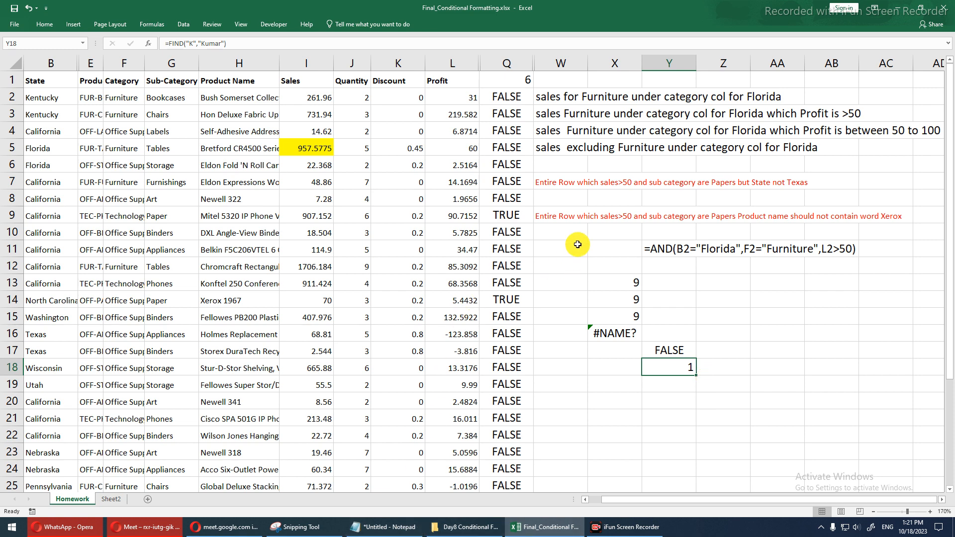
{"action": "left_click", "coordinate": [564, 219]}
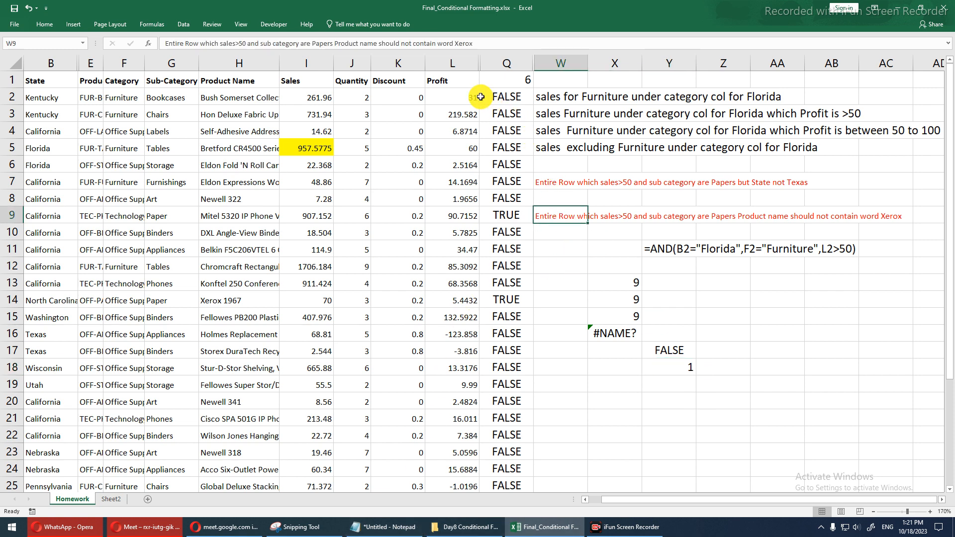
{"action": "left_click", "coordinate": [500, 96]}
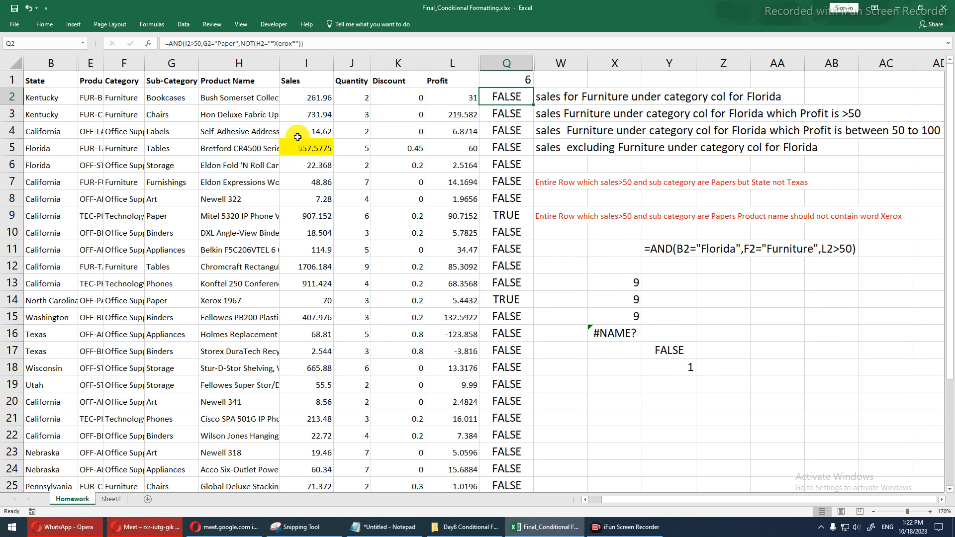
{"action": "left_click", "coordinate": [243, 45]}
{"action": "left_click_drag", "start_coordinate": [241, 43], "coordinate": [310, 44]}
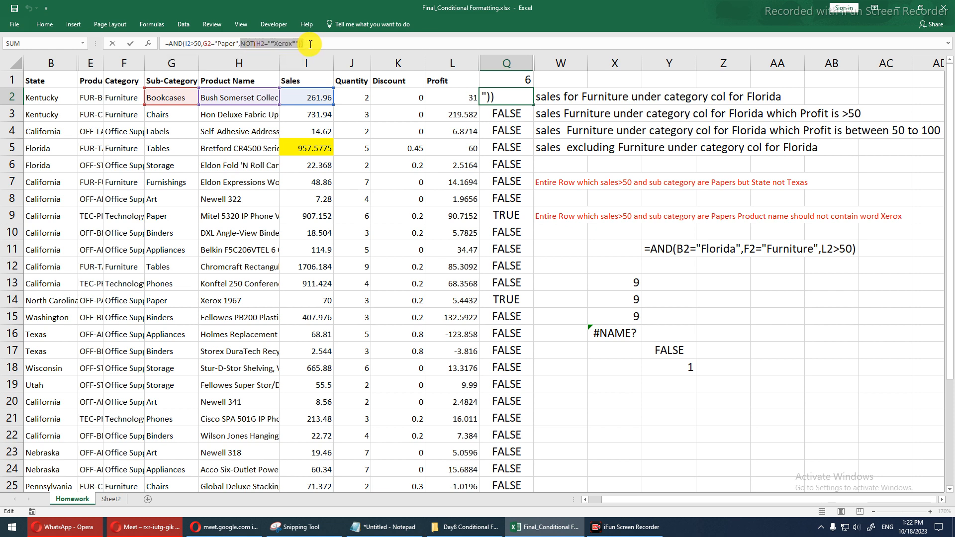
{"action": "type", "text": "sser"}
{"action": "key", "text": "BackSpace"}
{"action": "key", "text": "BackSpace"}
{"action": "key", "text": "BackSpace"}
{"action": "key", "text": "BackSpace"}
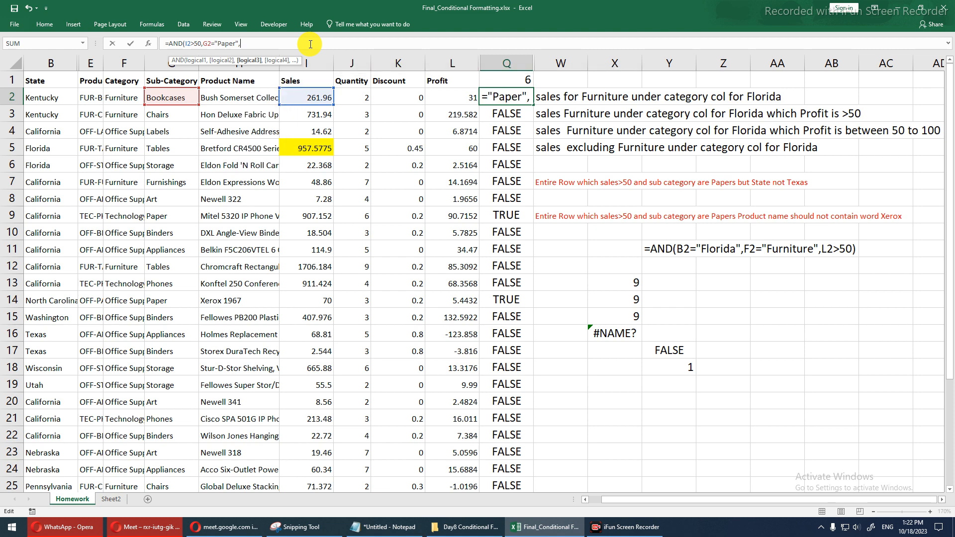
{"action": "type", "text": "se"}
{"action": "key", "text": "Tab"}
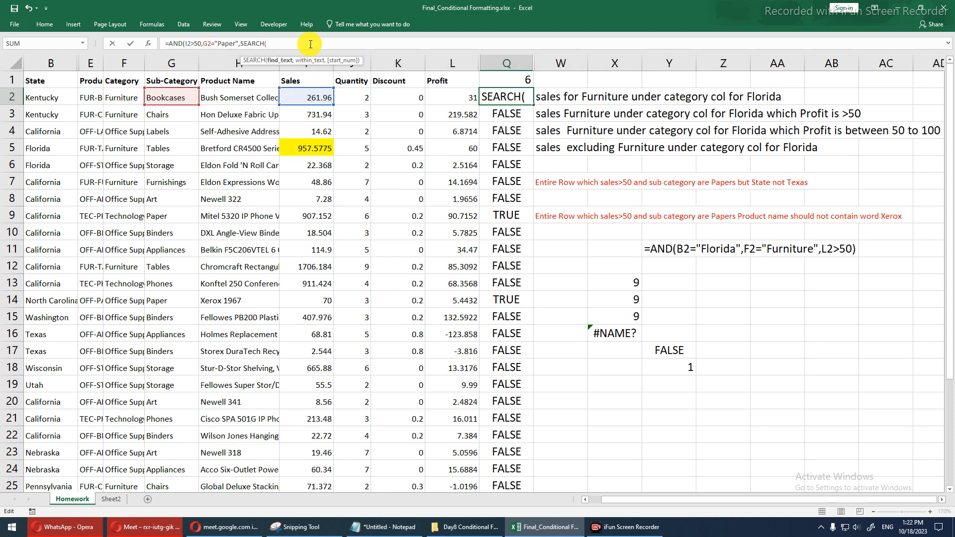
Complete the SEARCH function in Q2 so it looks for "Xerox" within G2.
{"action": "left_click", "coordinate": [159, 99]}
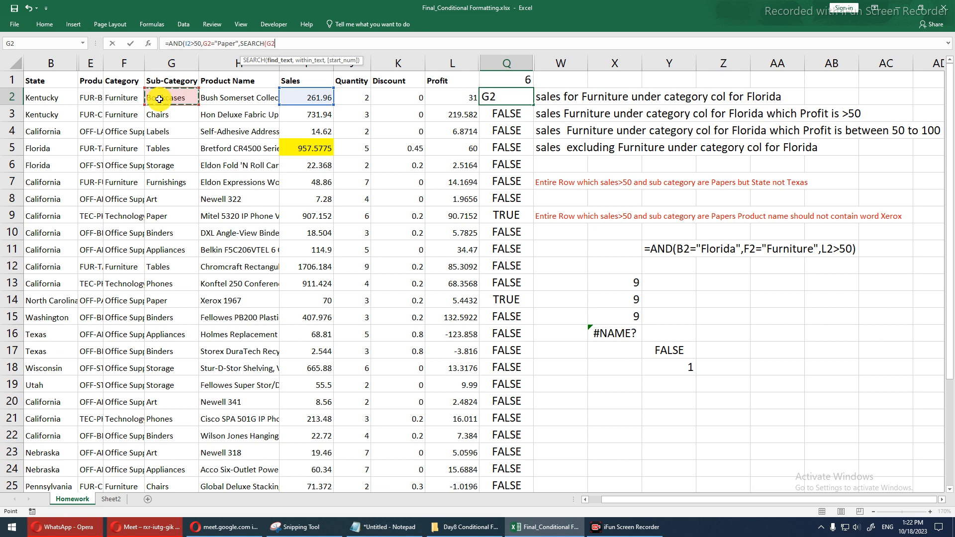
{"action": "key", "text": "BackSpace"}
{"action": "key", "text": "BackSpace"}
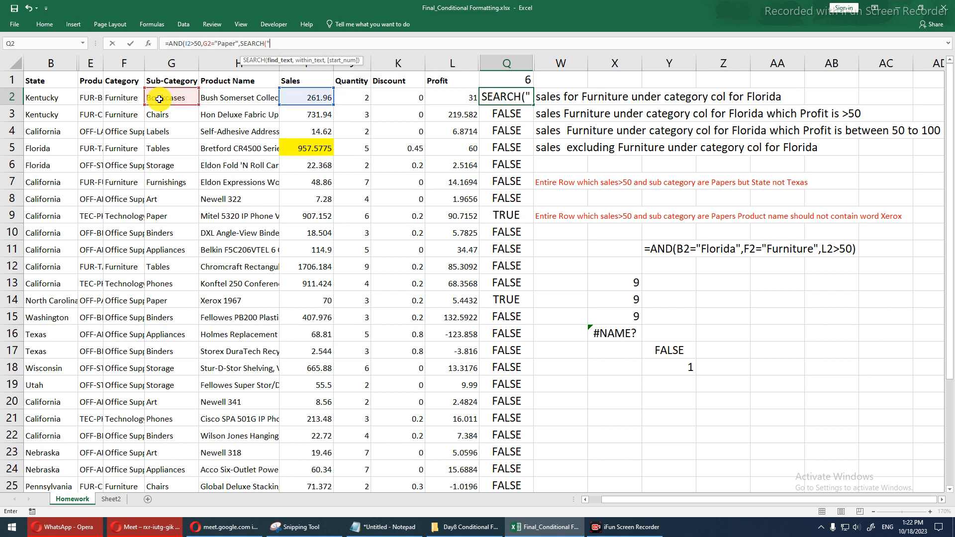
{"action": "type", "text": "Xerox\""}
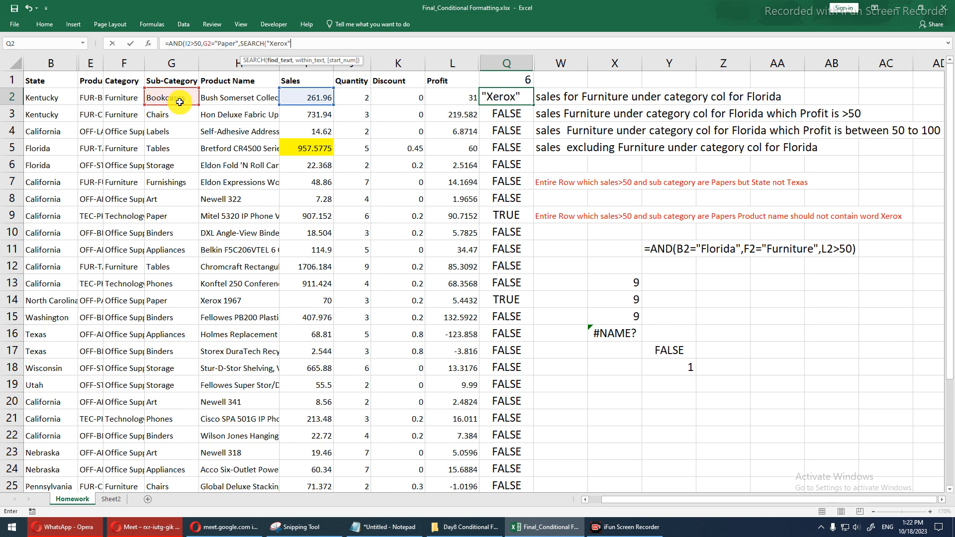
{"action": "type", "text": ","}
{"action": "left_click", "coordinate": [180, 101]}
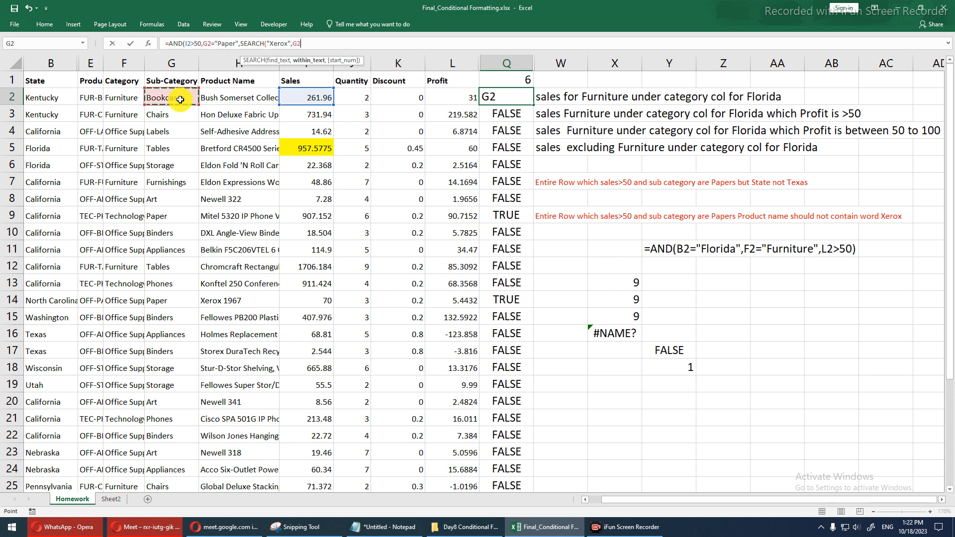
{"action": "type", "text": ")"}
Wrap Q2's SEARCH("Xerox",G2) condition in NOT, enter the AND formula, and reselect Q2.
{"action": "left_click", "coordinate": [240, 44]}
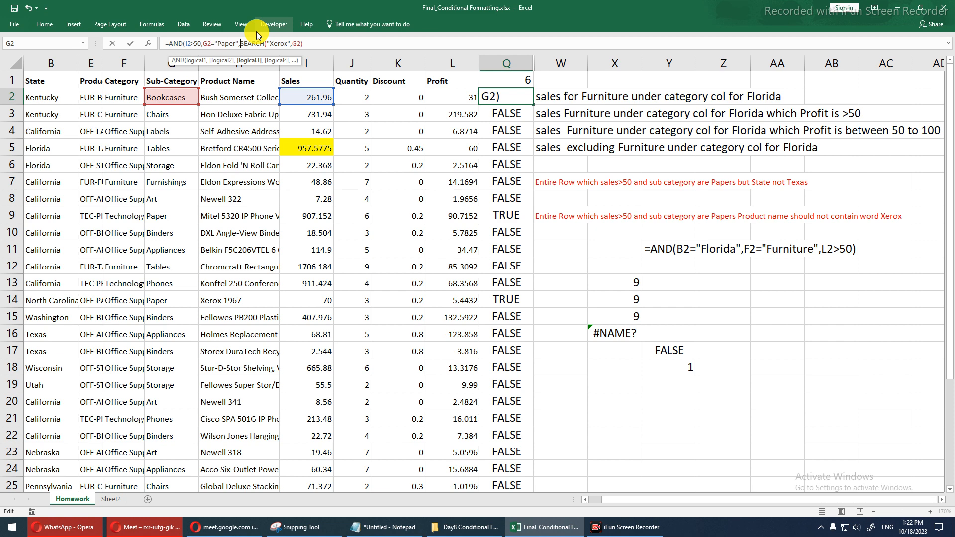
{"action": "type", "text": "not"}
{"action": "key", "text": "Tab"}
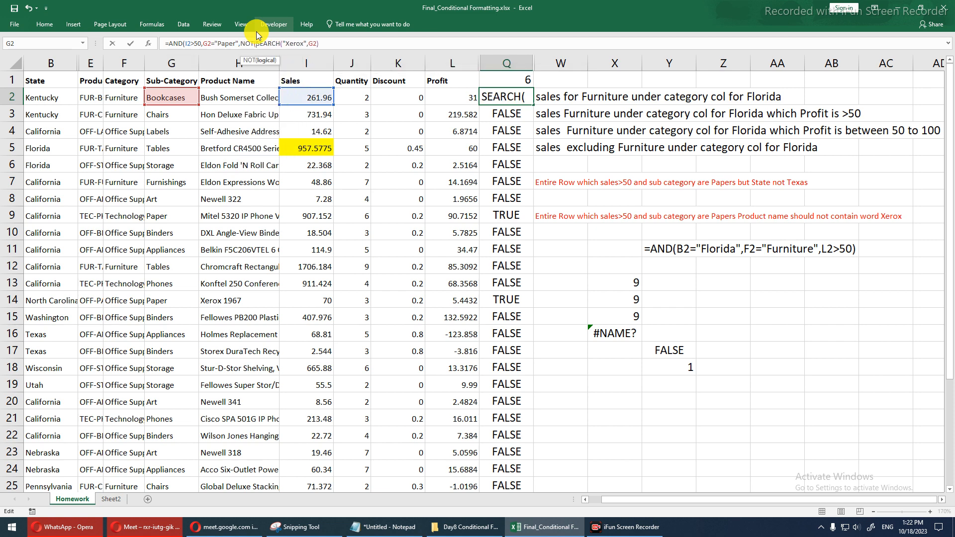
{"action": "key", "text": "End"}
{"action": "type", "text": ")"}
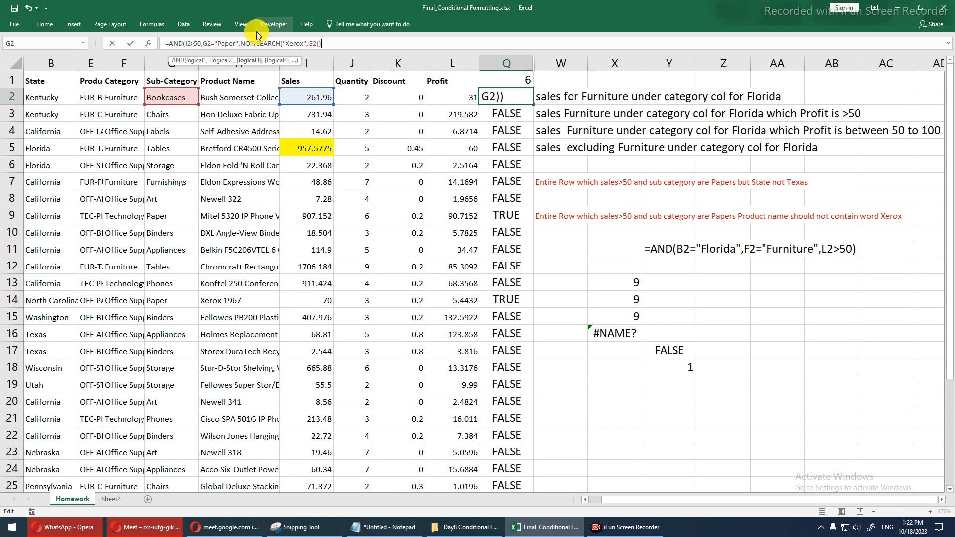
{"action": "key", "text": "Return"}
{"action": "key", "text": "Return"}
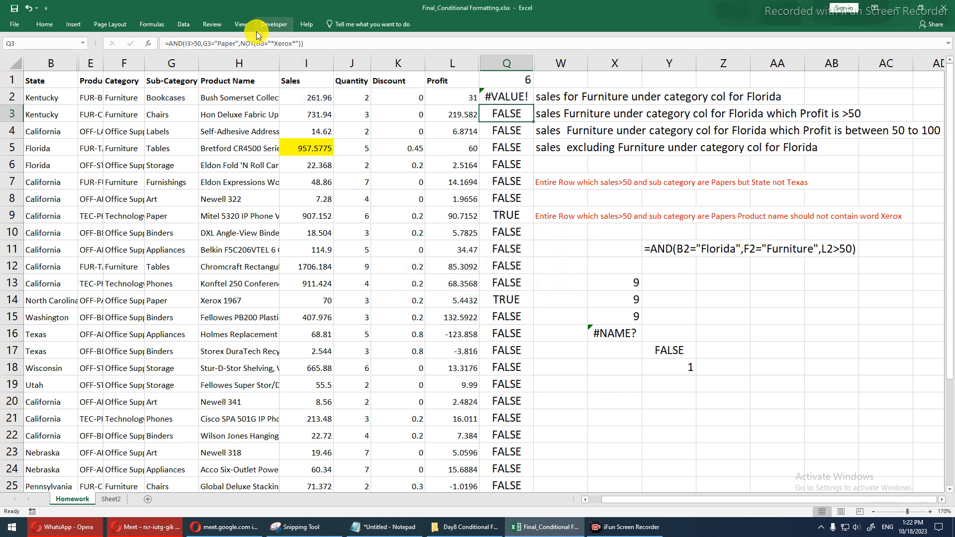
{"action": "key", "text": "Up"}
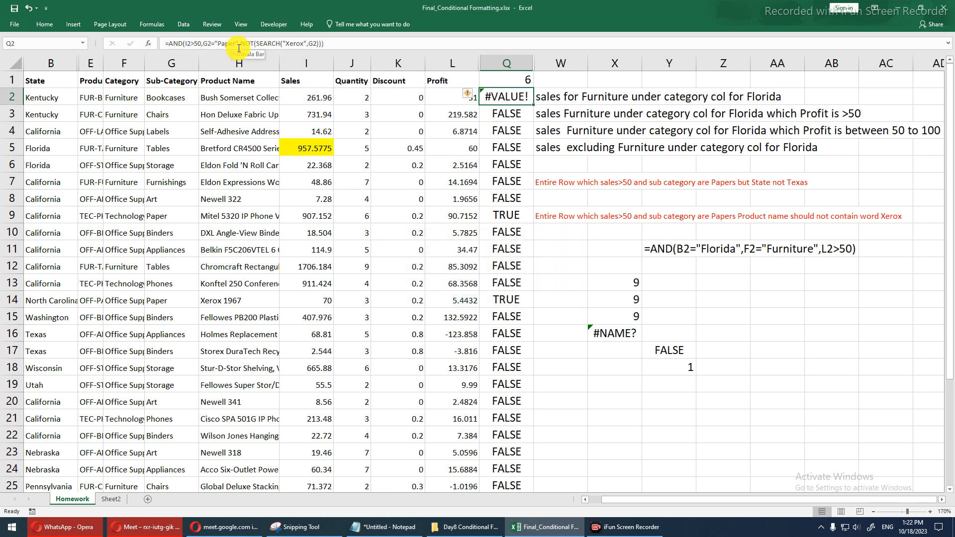
Wrap the SEARCH("Xerox",G2) part of Q2's formula in IFERROR, inside the NOT condition.
{"action": "left_click", "coordinate": [240, 44]}
{"action": "type", "text": "if"}
{"action": "key", "text": "BackSpace"}
{"action": "key", "text": "BackSpace"}
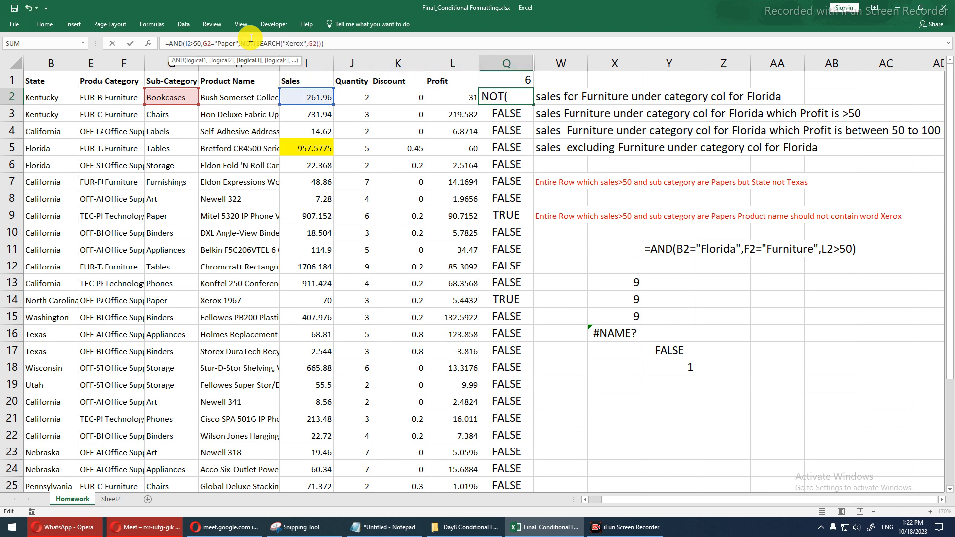
{"action": "left_click", "coordinate": [255, 43]}
{"action": "type", "text": "ife"}
{"action": "key", "text": "Down"}
{"action": "key", "text": "Tab"}
{"action": "key", "text": "Return"}
{"action": "key", "text": "Return"}
{"action": "type", "text": ")"}
{"action": "key", "text": "Return"}
{"action": "key", "text": "Return"}
{"action": "type", "text": ")"}
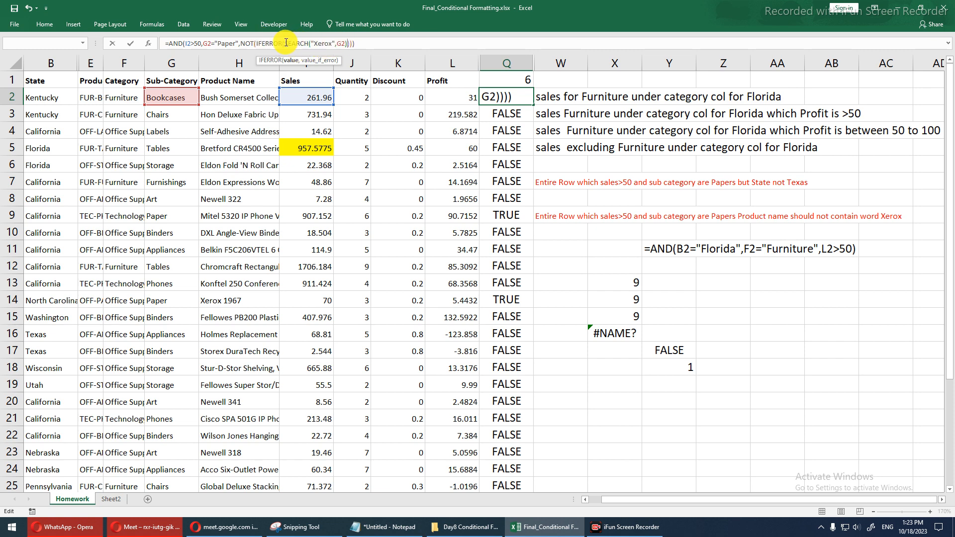
Evaluate the SEARCH part of Q2's formula in place, and undo the evaluation to restore the function text.
{"action": "left_click_drag", "start_coordinate": [285, 43], "coordinate": [349, 42]}
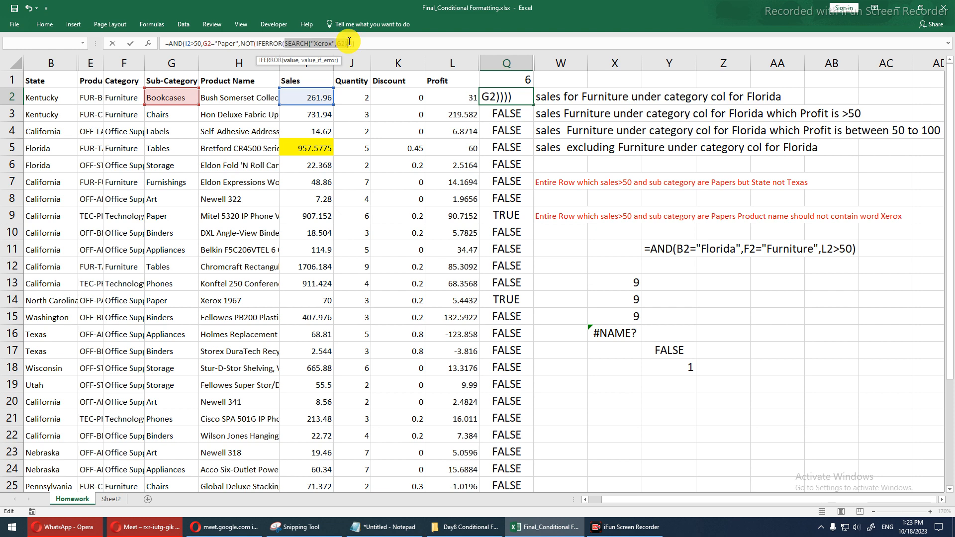
{"action": "key", "text": "F9"}
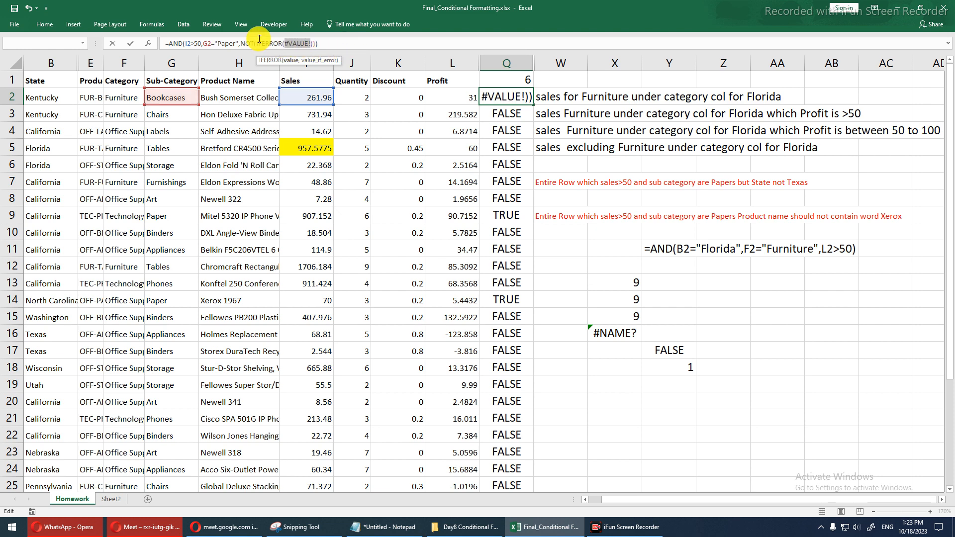
{"action": "left_click_drag", "start_coordinate": [258, 43], "coordinate": [314, 41]}
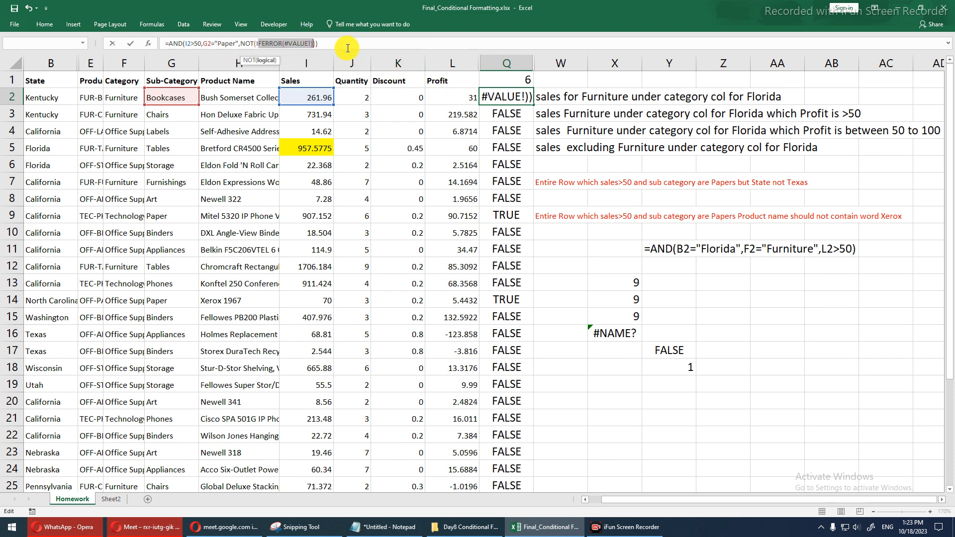
{"action": "key", "text": "ctrl+v"}
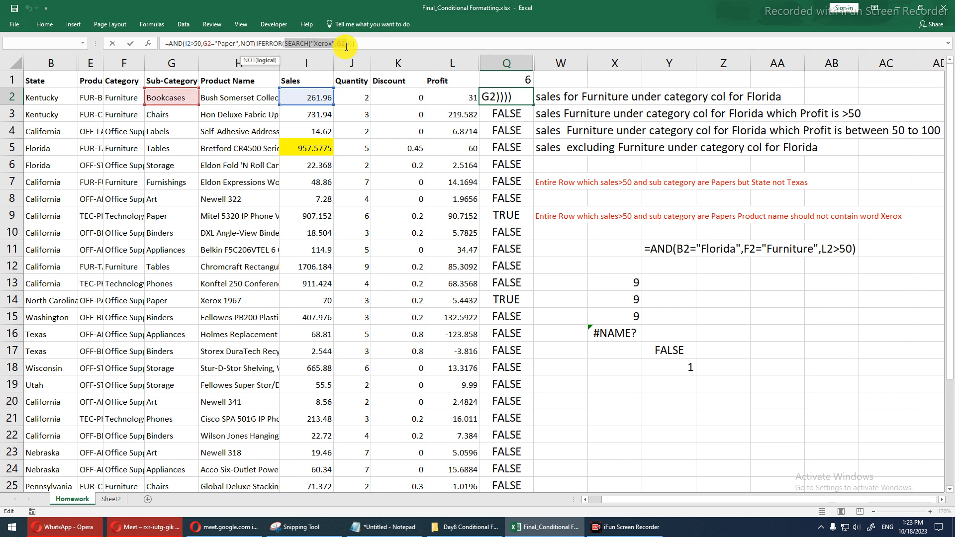
Give Q2's IFERROR a fallback value of 0 placed outside the SEARCH parentheses, and enter the formula.
{"action": "type", "text": ",0"}
{"action": "key", "text": "Right"}
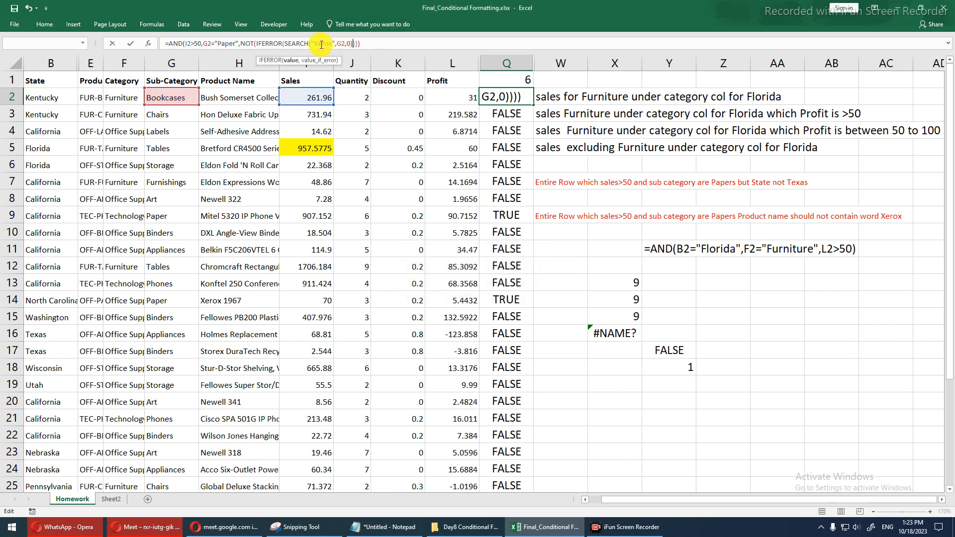
{"action": "left_click", "coordinate": [347, 43]}
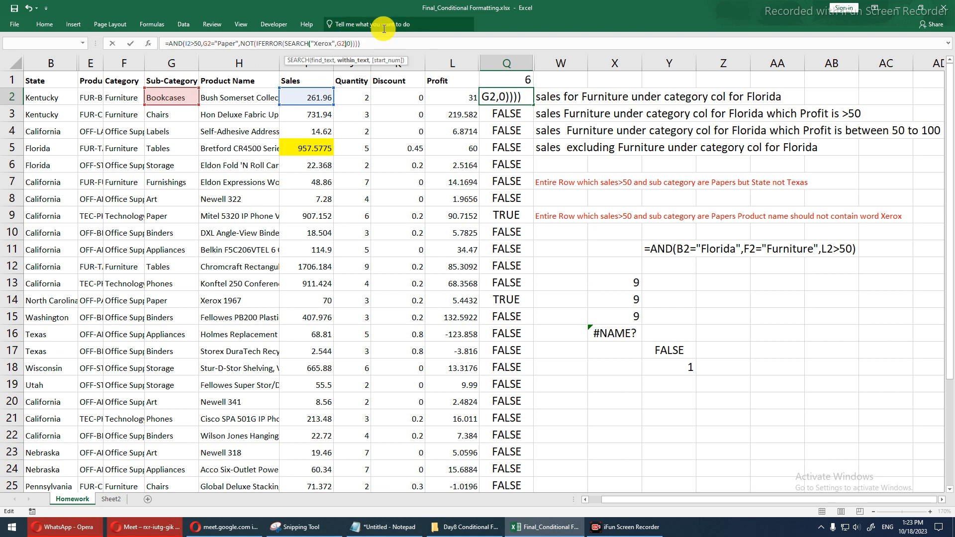
{"action": "key", "text": "Return"}
{"action": "key", "text": "Return"}
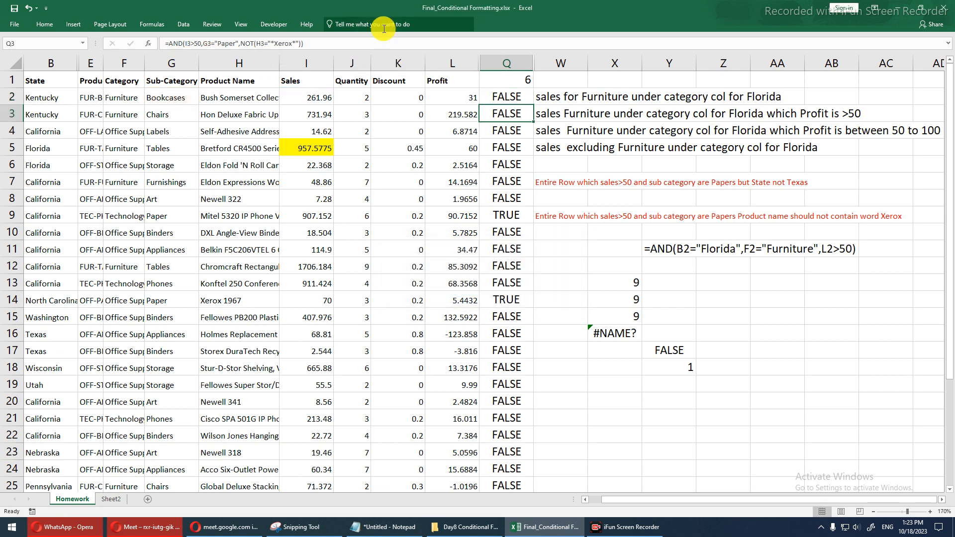
Fill Q2's AND/NOT/IFERROR formula down column Q and review its IFERROR fallback argument.
{"action": "left_click", "coordinate": [529, 102]}
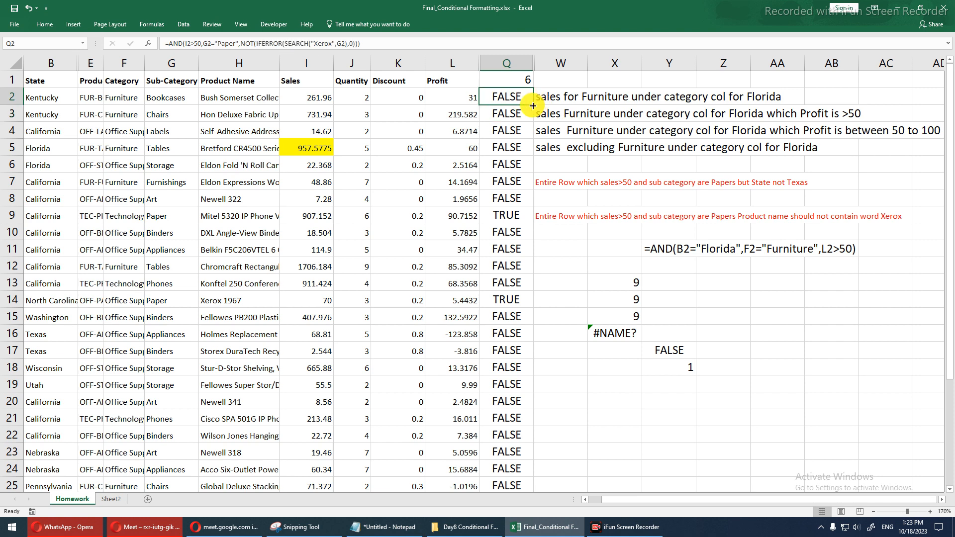
{"action": "double_click", "coordinate": [533, 105]}
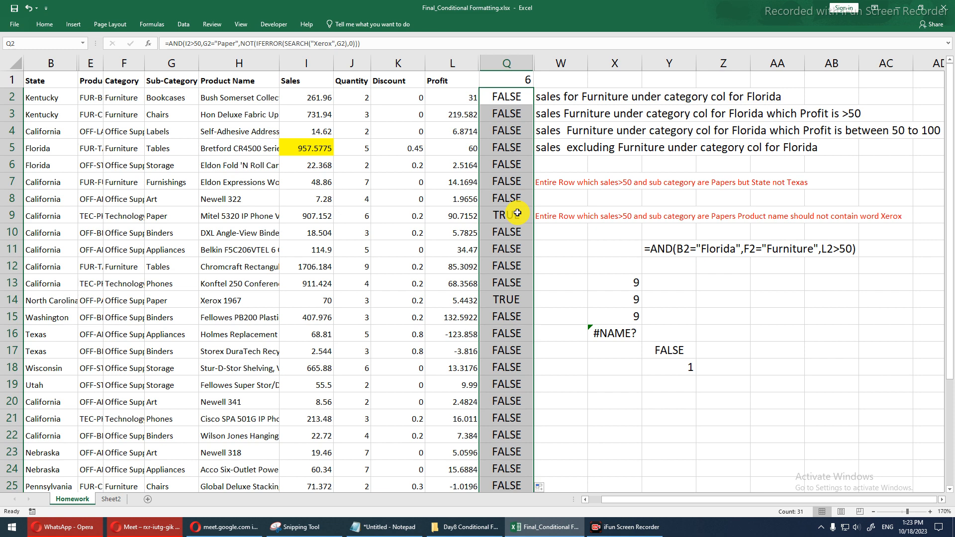
{"action": "left_click", "coordinate": [354, 44]}
{"action": "left_click", "coordinate": [353, 44]}
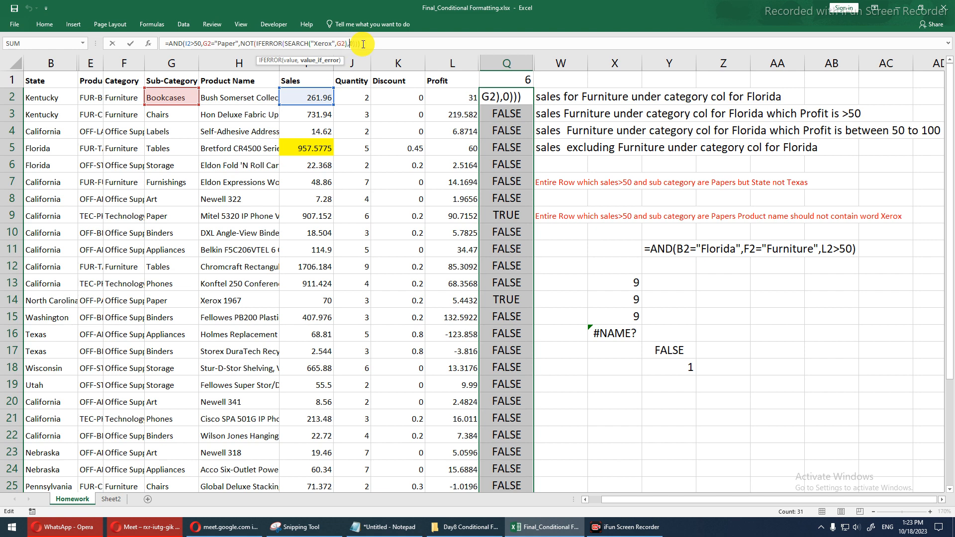
{"action": "key", "text": "ctrl+Return"}
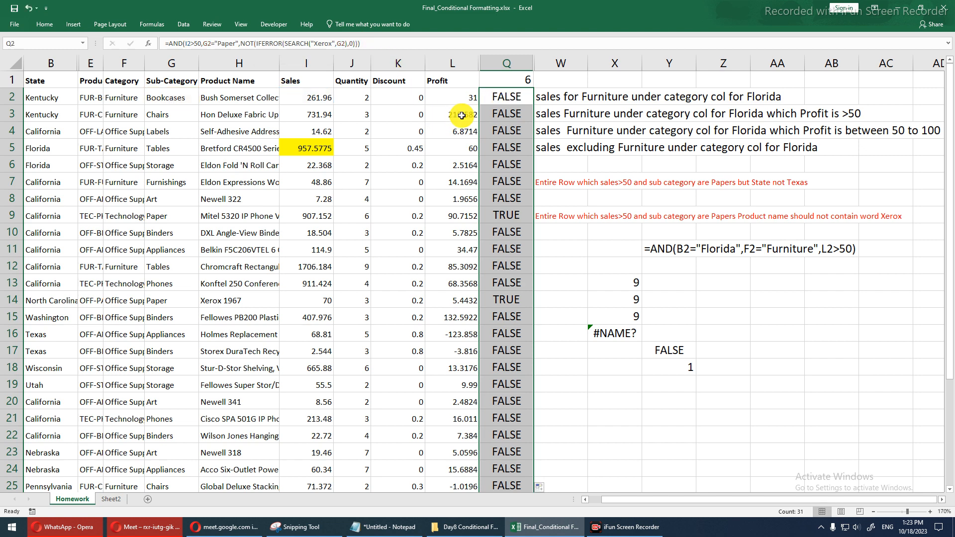
Remove the NOT(IFERROR(SEARCH())) condition from Q2, leaving =AND(I2>50,G2="Paper").
{"action": "left_click", "coordinate": [492, 100]}
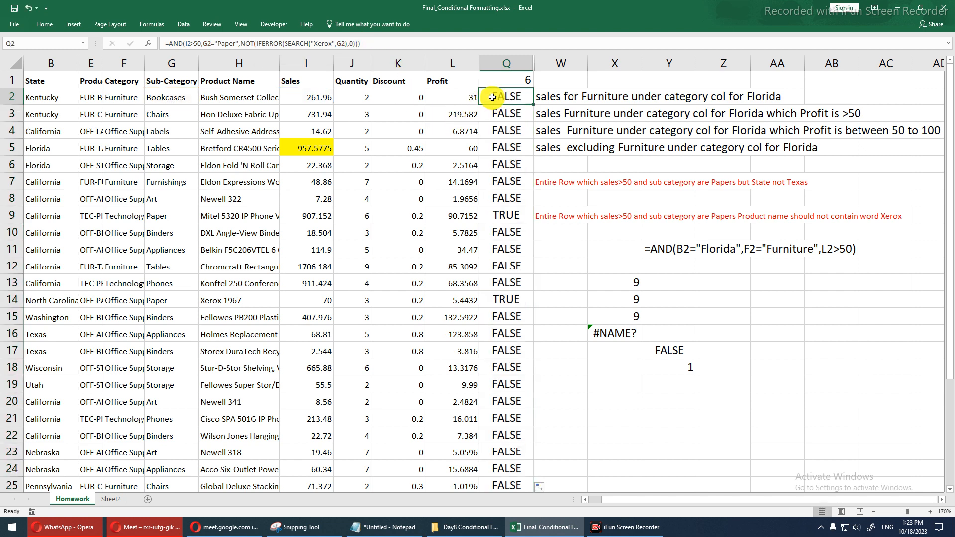
{"action": "double_click", "coordinate": [248, 44]}
{"action": "left_click_drag", "start_coordinate": [270, 46], "coordinate": [382, 42]}
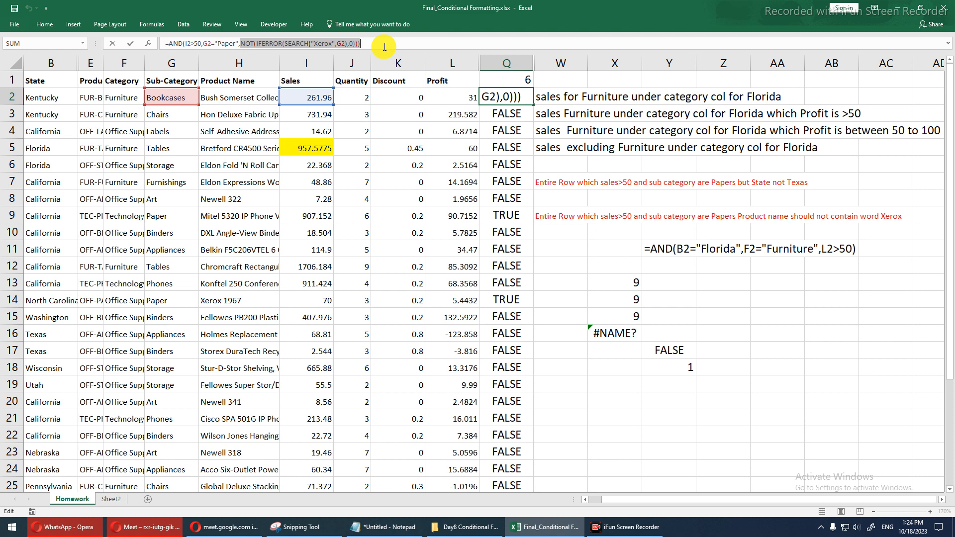
{"action": "key", "text": "BackSpace"}
{"action": "key", "text": "BackSpace"}
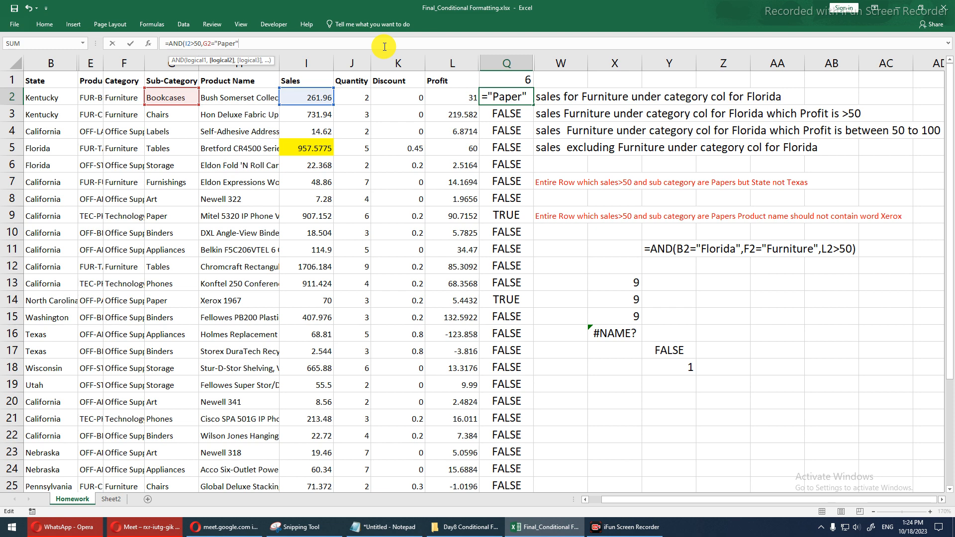
{"action": "type", "text": ")"}
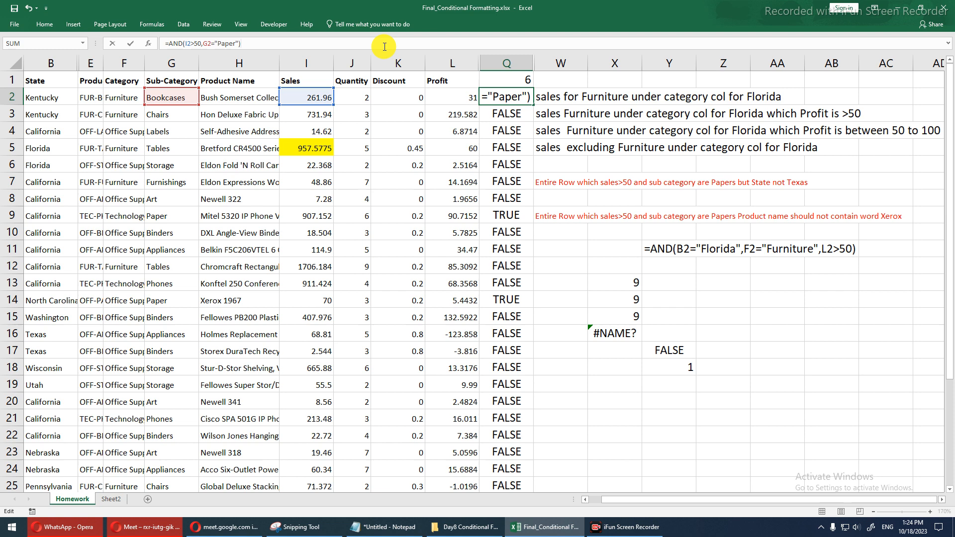
{"action": "key", "text": "Return"}
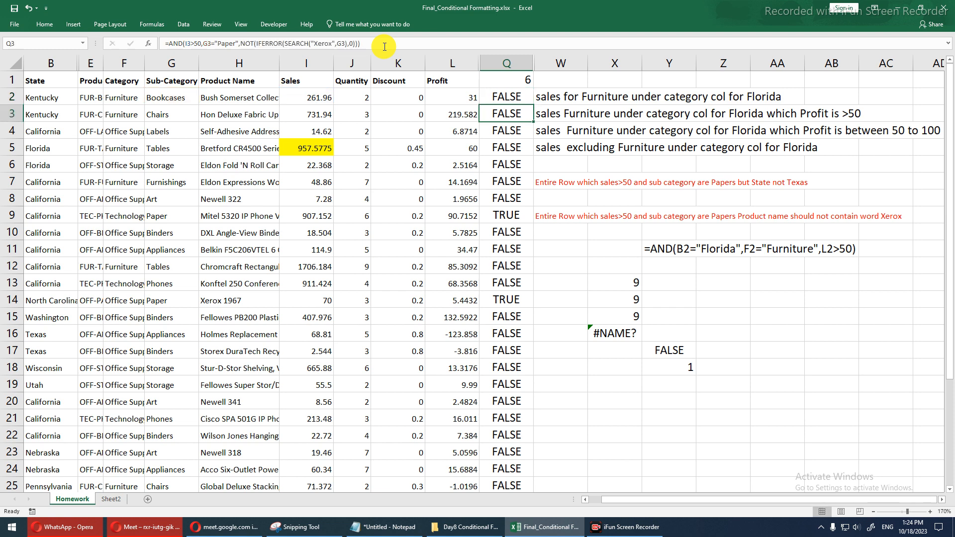
Fill Q2's shortened AND formula down through the data rows of column Q.
{"action": "left_click", "coordinate": [504, 96]}
{"action": "double_click", "coordinate": [534, 107]}
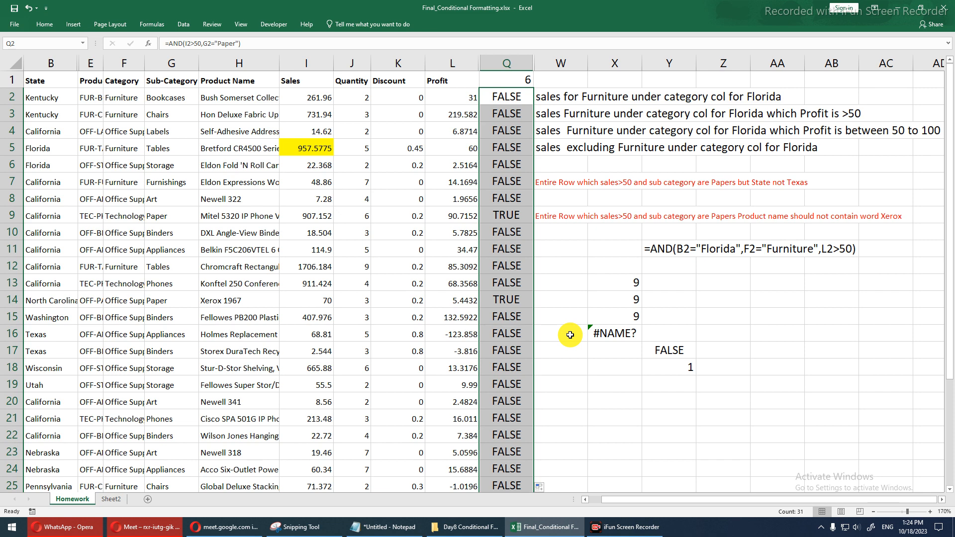
{"action": "left_click", "coordinate": [558, 134]}
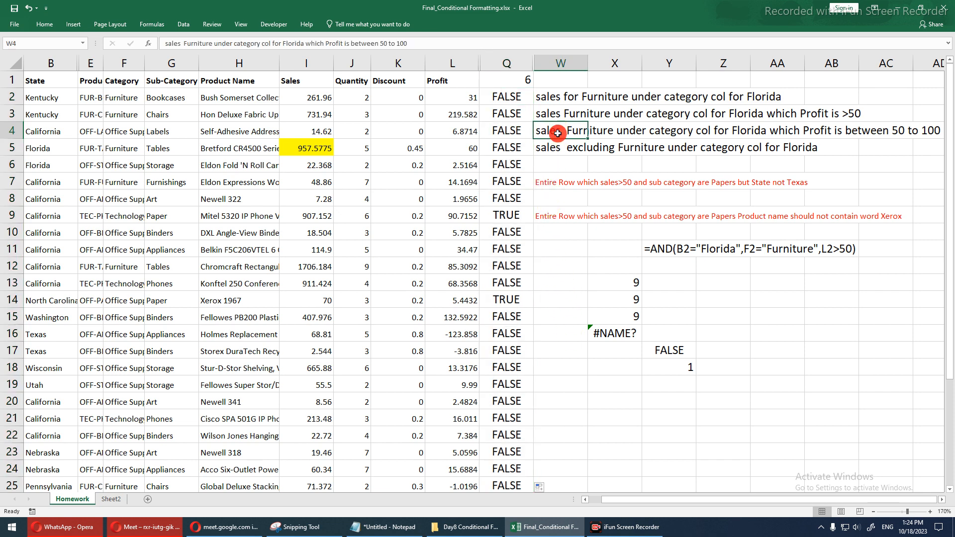
Insert a blank column before column Q and hide the old formula results in column R.
{"action": "left_click", "coordinate": [504, 63]}
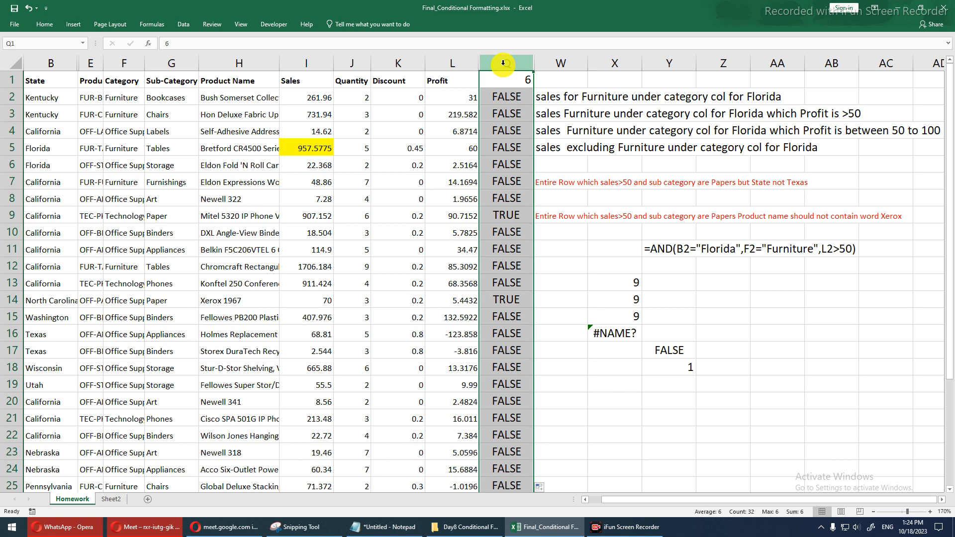
{"action": "key", "text": "ctrl+shift+plus"}
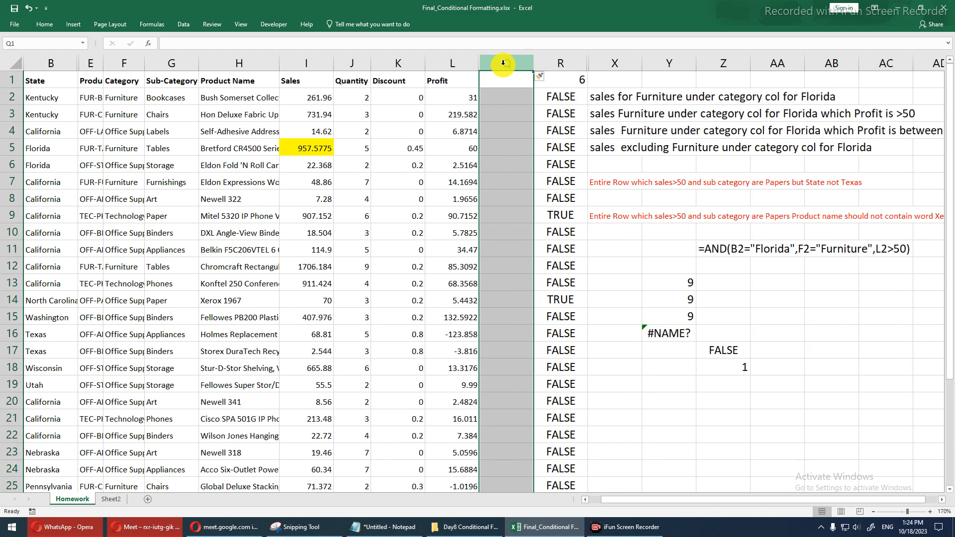
{"action": "left_click", "coordinate": [553, 63]}
{"action": "right_click", "coordinate": [555, 62]}
{"action": "left_click", "coordinate": [590, 191]}
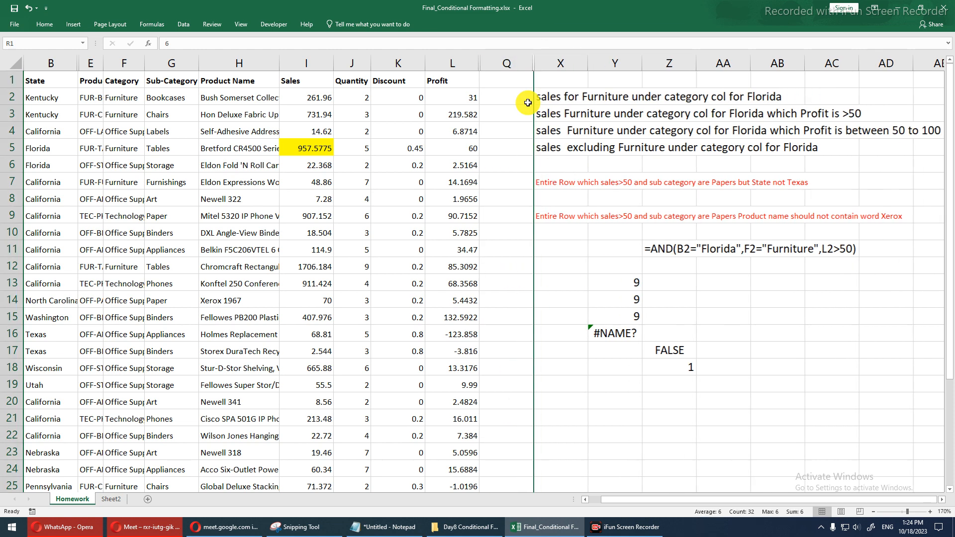
Enter 4.2 as the label in Q1 of the new column.
{"action": "left_click", "coordinate": [510, 84]}
{"action": "type", "text": "4.2"}
{"action": "key", "text": "Return"}
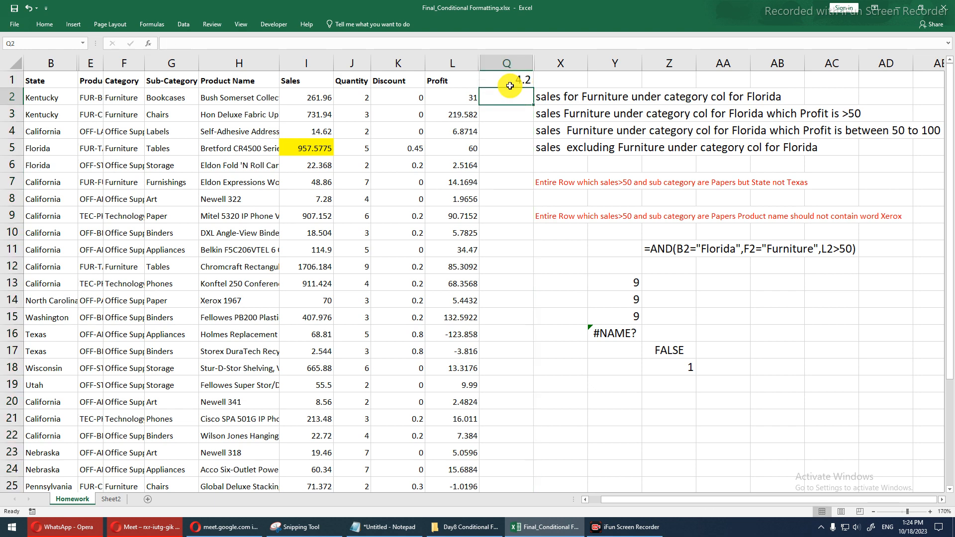
Copy the question about Furniture sales in Florida with Profit between 50 and 100 from X4 to X19.
{"action": "key", "text": "Down"}
{"action": "key", "text": "Down"}
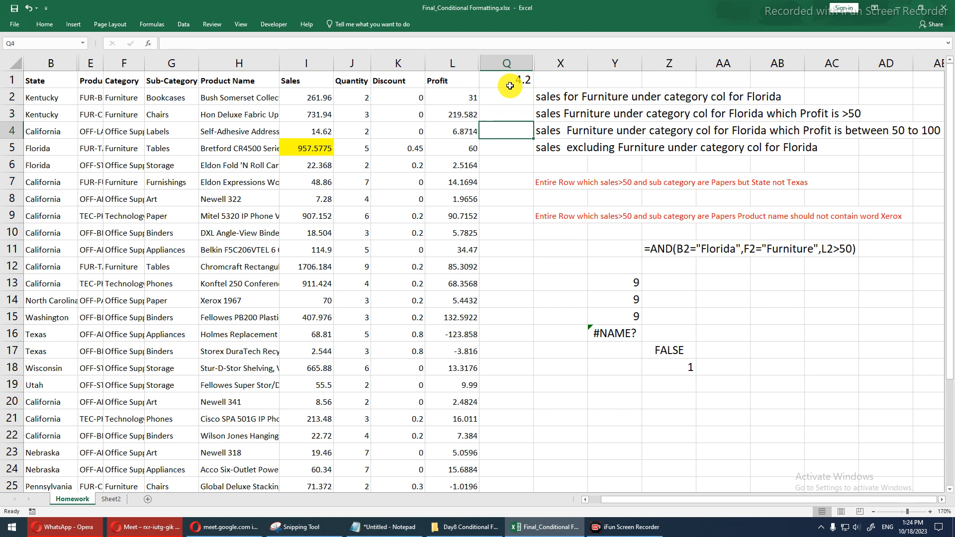
{"action": "key", "text": "Right"}
{"action": "key", "text": "ctrl+c"}
{"action": "key", "text": "Down"}
{"action": "key", "text": "Down"}
{"action": "key", "text": "Down"}
{"action": "key", "text": "Down"}
{"action": "key", "text": "Down"}
{"action": "key", "text": "Down"}
{"action": "key", "text": "Down"}
{"action": "key", "text": "Down"}
{"action": "key", "text": "Down"}
{"action": "key", "text": "Down"}
{"action": "key", "text": "Down"}
{"action": "key", "text": "Down"}
{"action": "key", "text": "Down"}
{"action": "key", "text": "Down"}
{"action": "key", "text": "Down"}
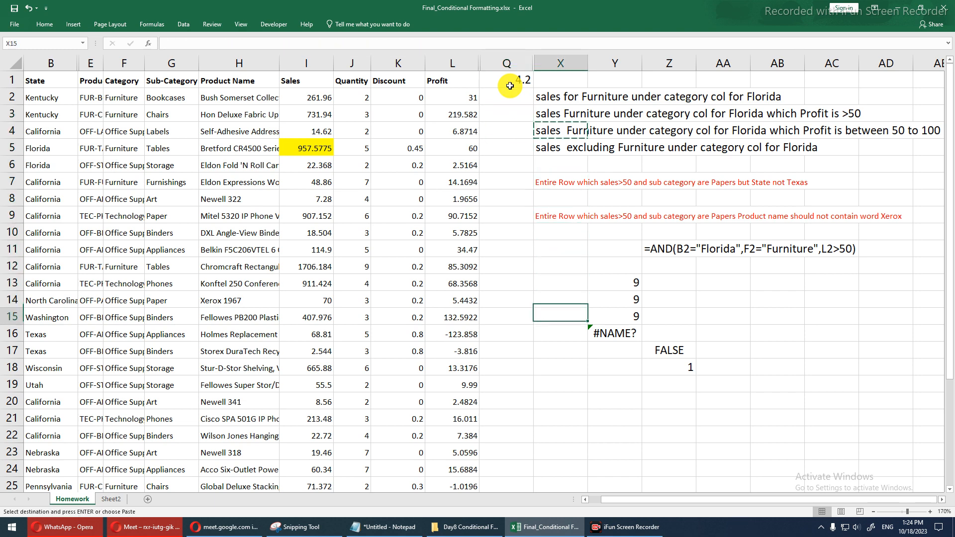
{"action": "key", "text": "ctrl+v"}
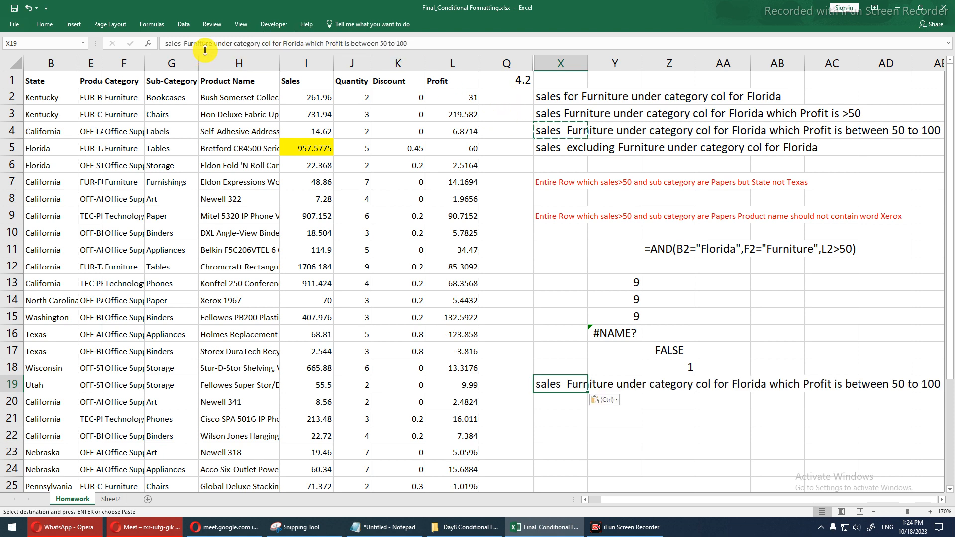
Replace the word "which" with "either" in the question text in X19.
{"action": "double_click", "coordinate": [319, 43]}
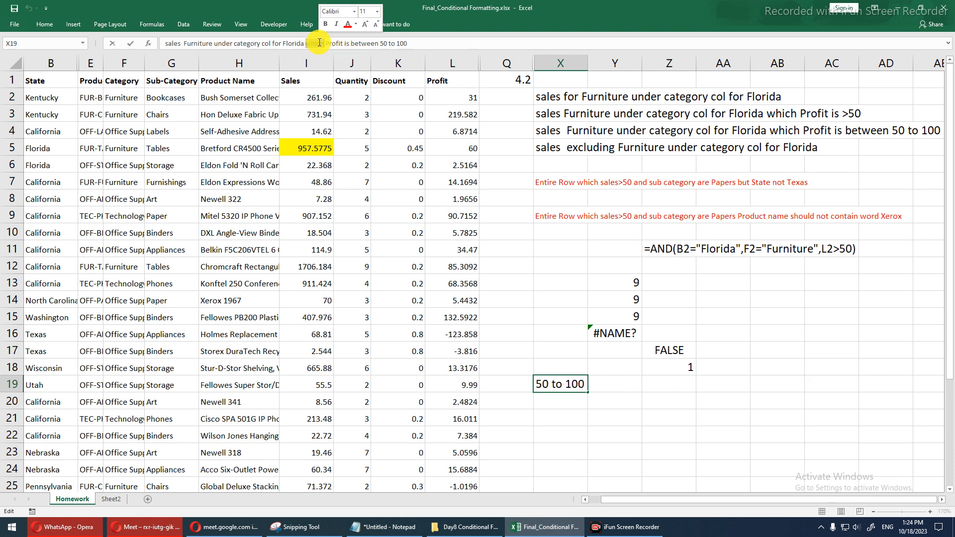
{"action": "type", "text": "either"}
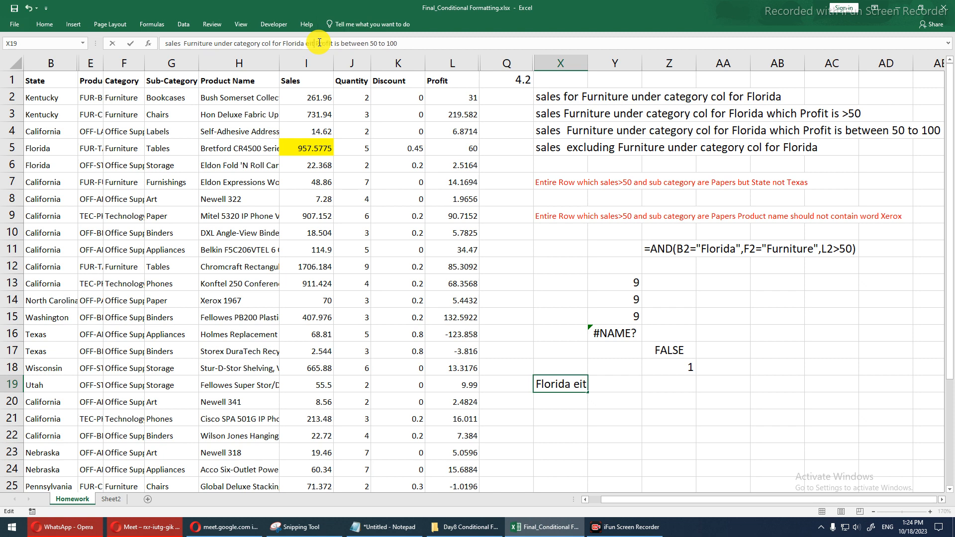
{"action": "key", "text": "Return"}
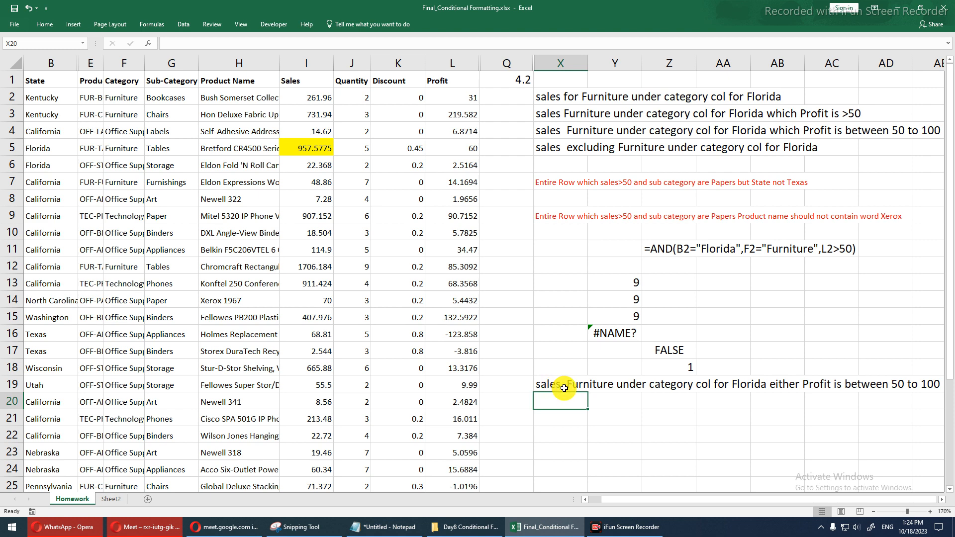
Replace the word "sales" with "entire row" at the start of the X19 question.
{"action": "left_click", "coordinate": [557, 385]}
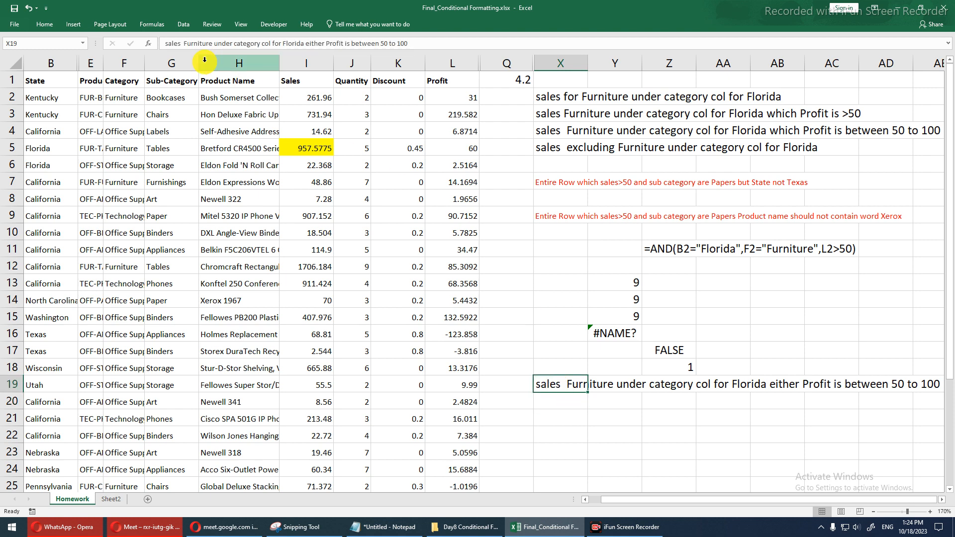
{"action": "double_click", "coordinate": [173, 43]}
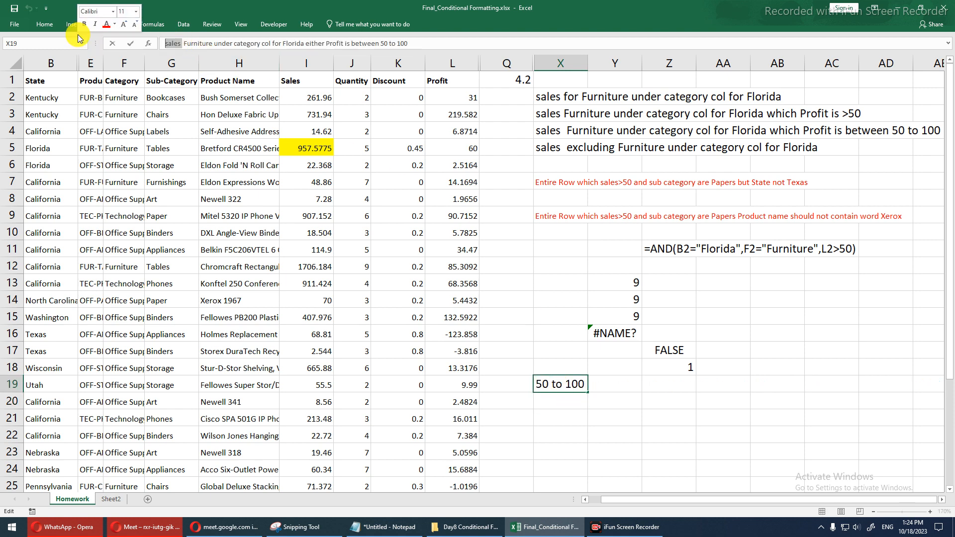
{"action": "type", "text": "entire row"}
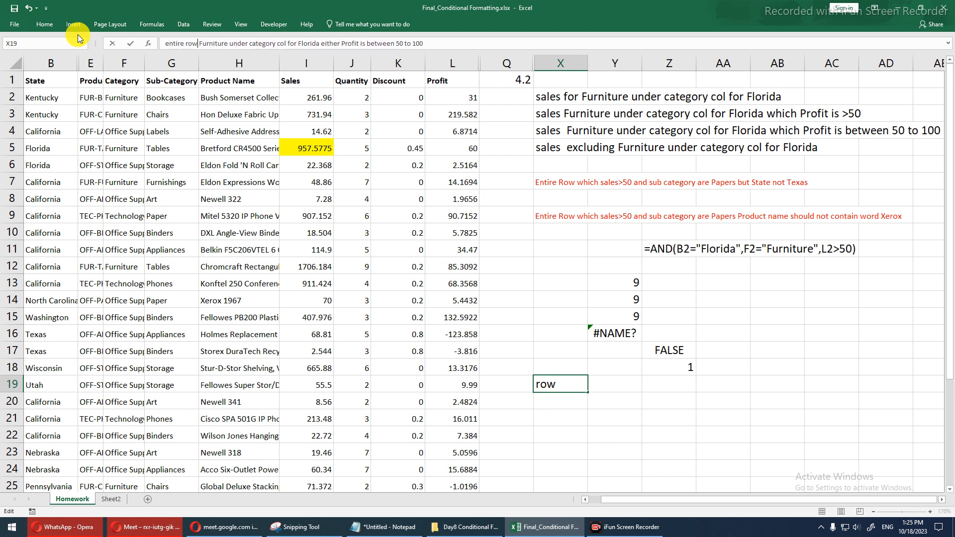
{"action": "key", "text": "Return"}
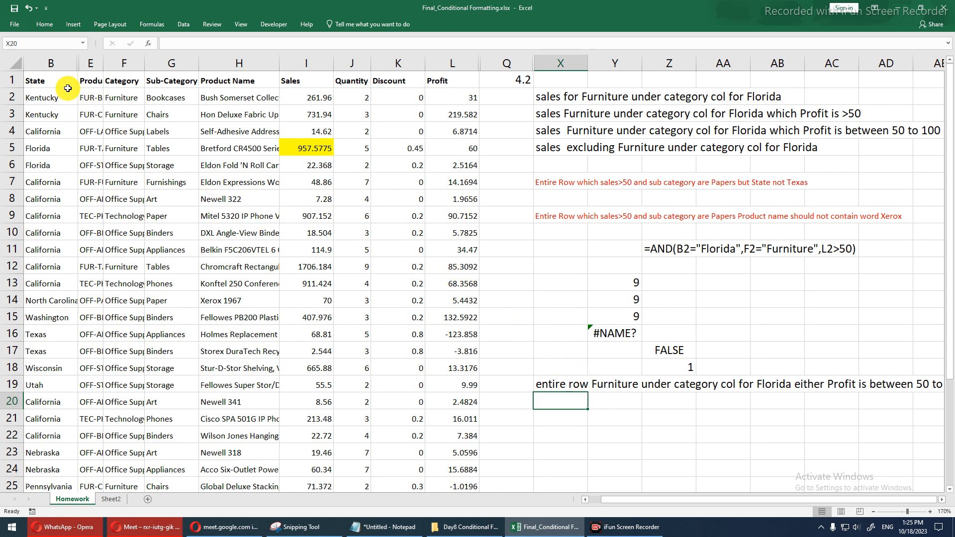
Insert a comma after "Florida" in the question text in X19.
{"action": "left_click_drag", "start_coordinate": [112, 81], "coordinate": [119, 338]}
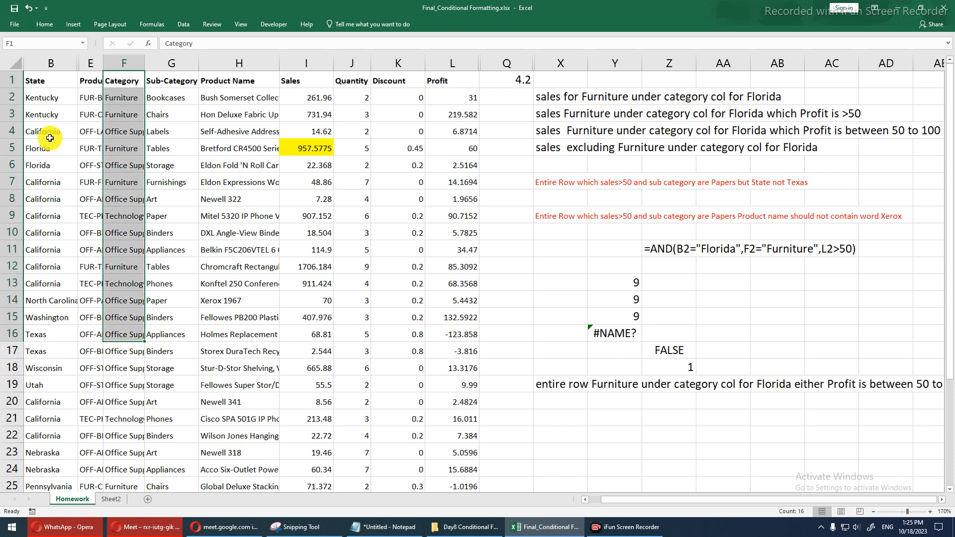
{"action": "left_click_drag", "start_coordinate": [36, 79], "coordinate": [52, 313]}
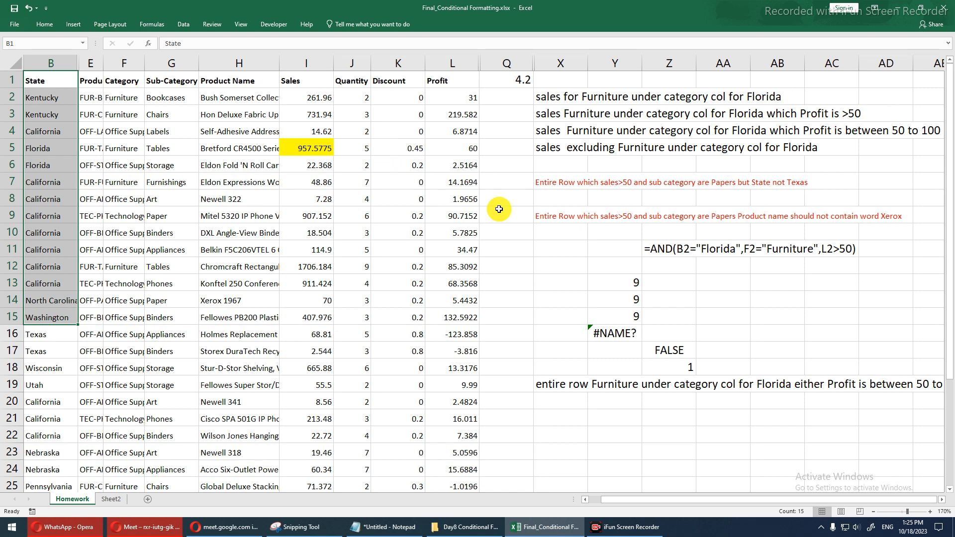
{"action": "left_click", "coordinate": [559, 386]}
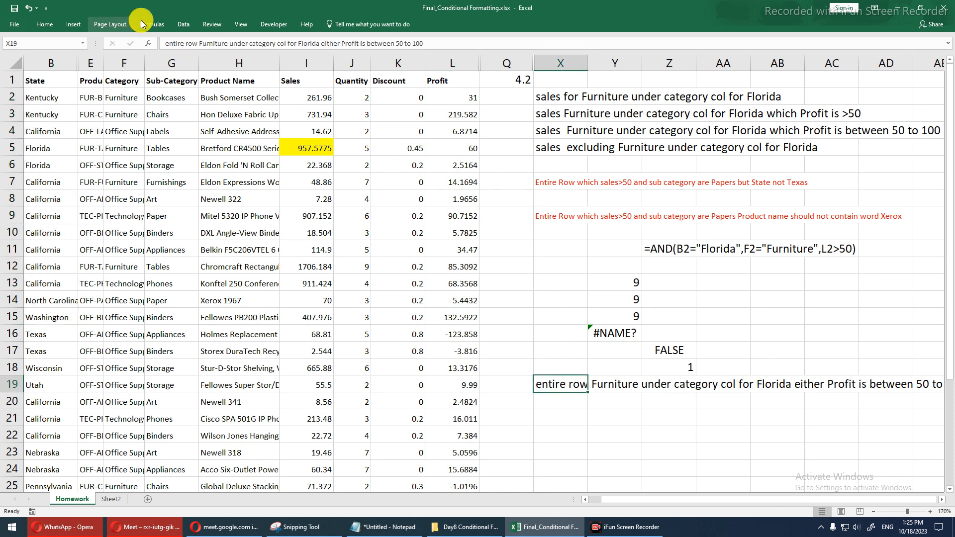
{"action": "key", "text": "F2"}
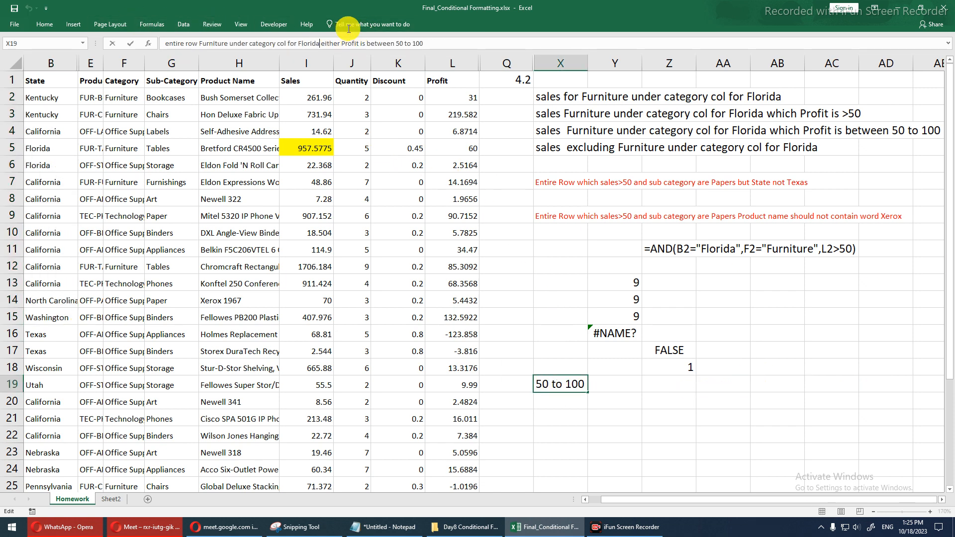
{"action": "type", "text": ","}
{"action": "key", "text": "Return"}
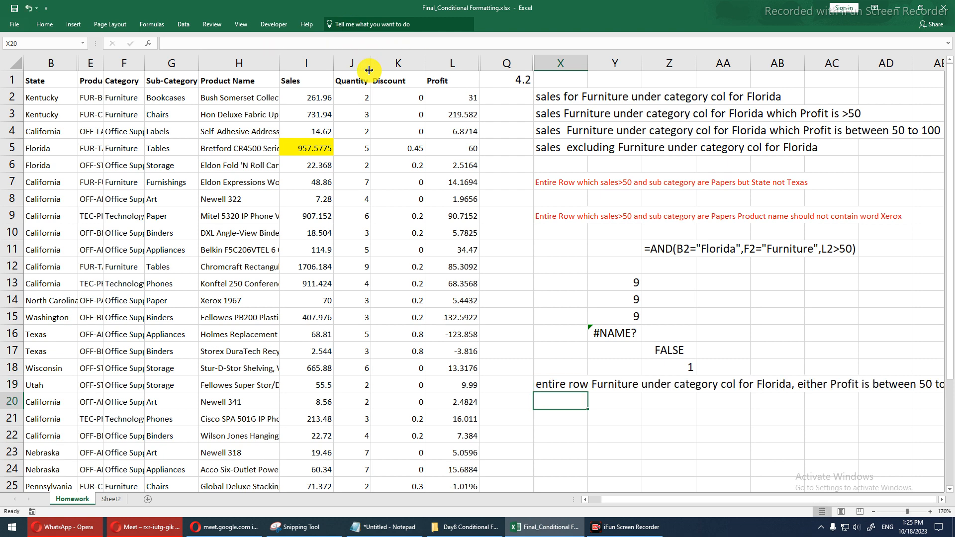
Begin an OR formula in Q2 with the conditions F2="Furnitre" and B2="Florida".
{"action": "left_click", "coordinate": [498, 96]}
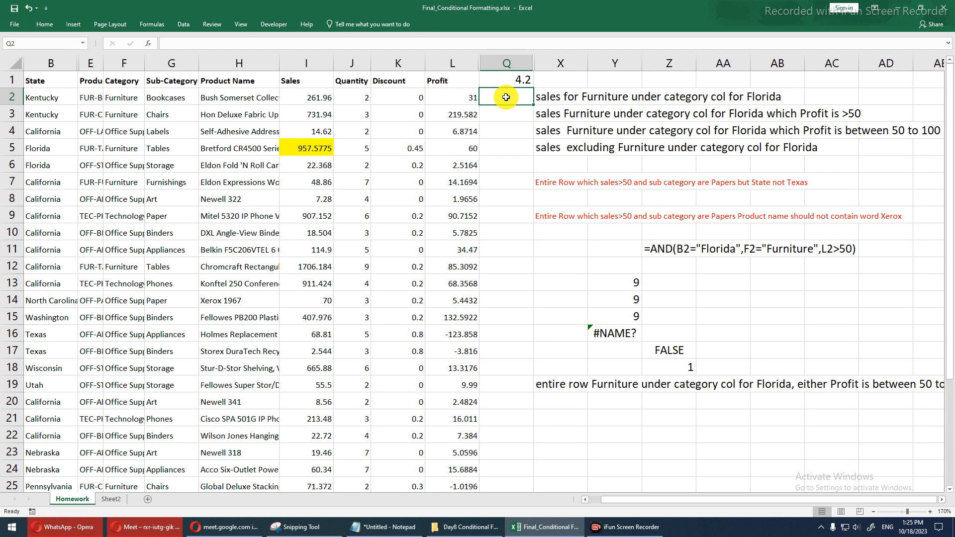
{"action": "type", "text": "or"}
{"action": "key", "text": "BackSpace"}
{"action": "key", "text": "BackSpace"}
{"action": "type", "text": "=or"}
{"action": "key", "text": "Tab"}
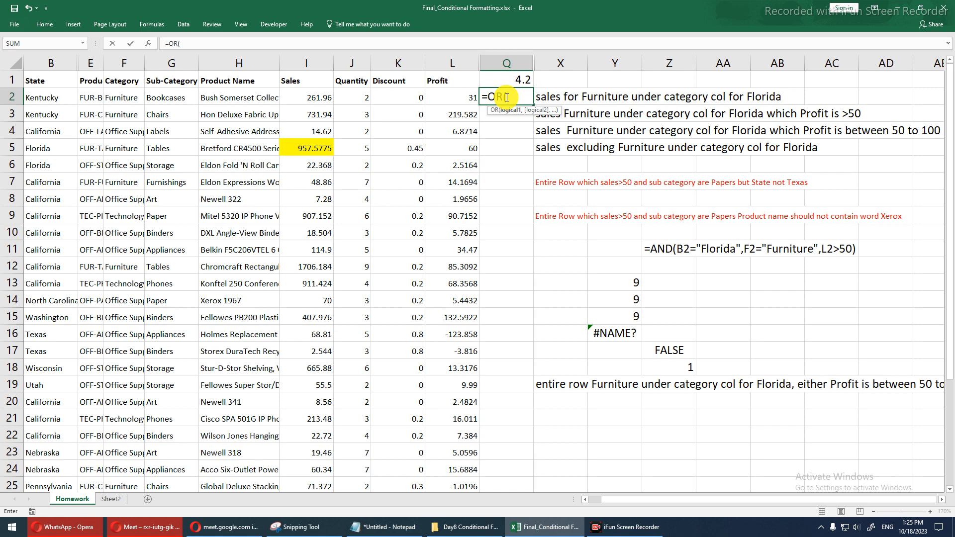
{"action": "left_click", "coordinate": [111, 100]}
{"action": "type", "text": "="}
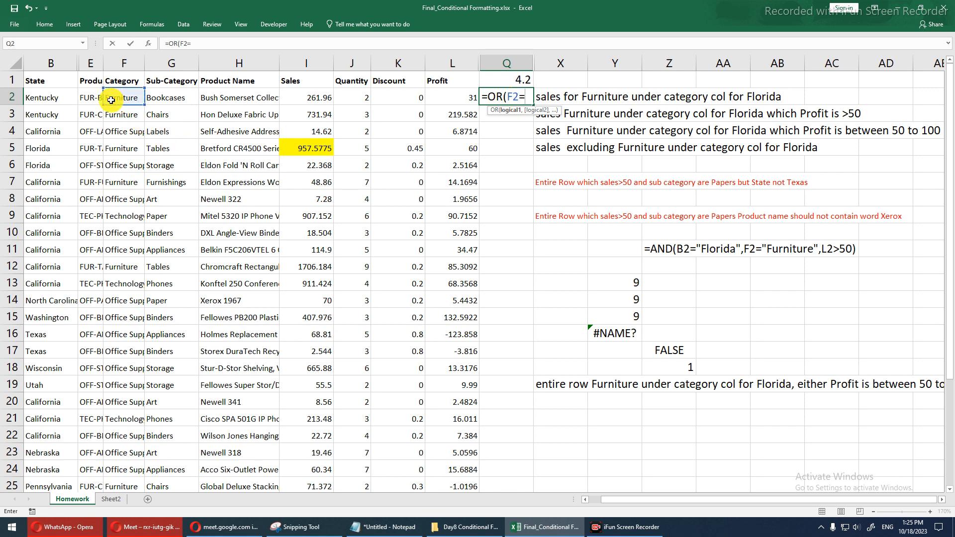
{"action": "type", "text": "\"Furnitre\","}
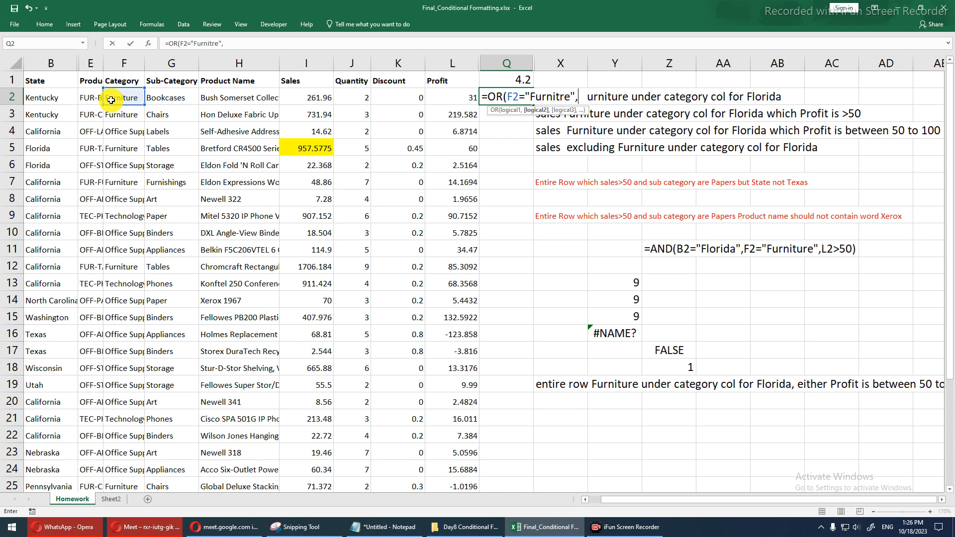
{"action": "left_click", "coordinate": [54, 97]}
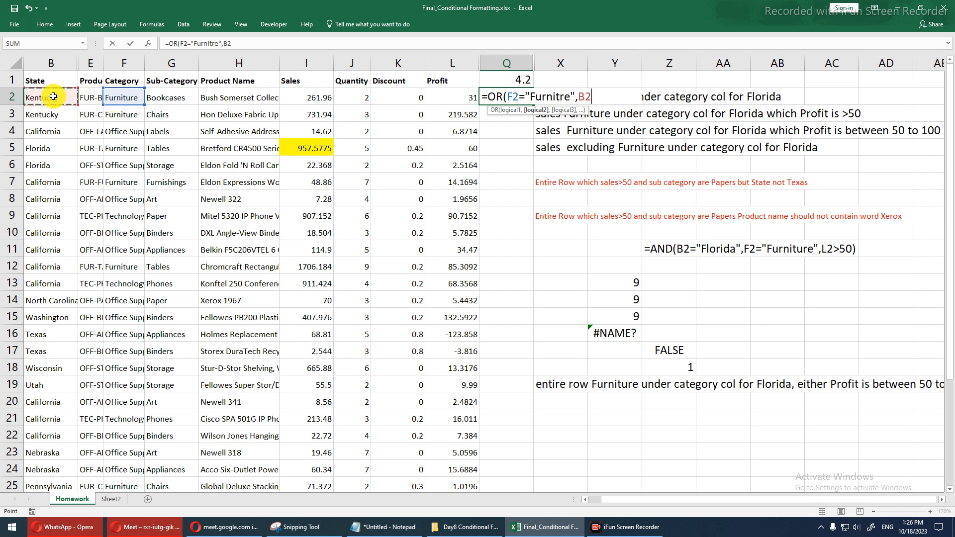
{"action": "type", "text": "=\"Florida"}
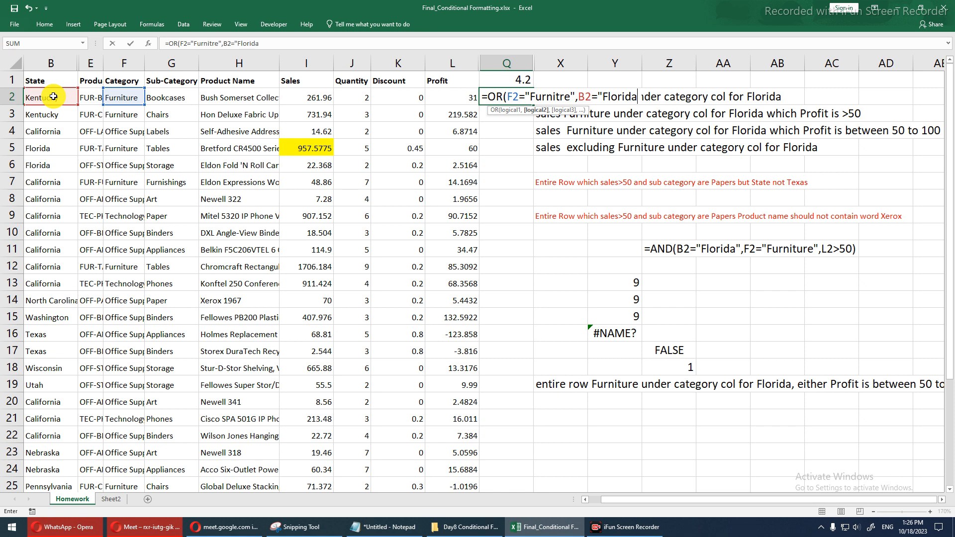
{"action": "type", "text": "\""}
Wrap the category and state conditions of the Q2 formula in a nested AND function.
{"action": "left_click", "coordinate": [180, 41]}
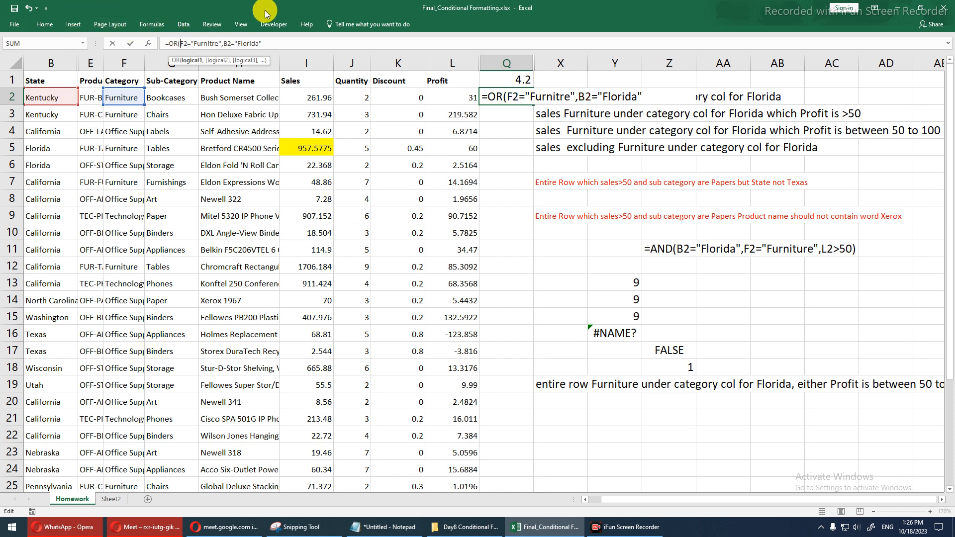
{"action": "type", "text": "and"}
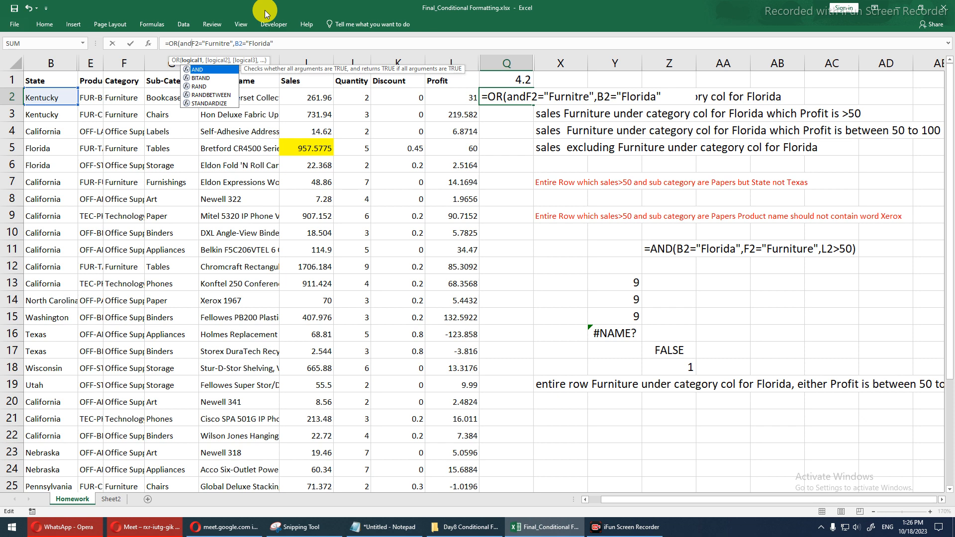
{"action": "key", "text": "Tab"}
{"action": "key", "text": "End"}
{"action": "type", "text": ")"}
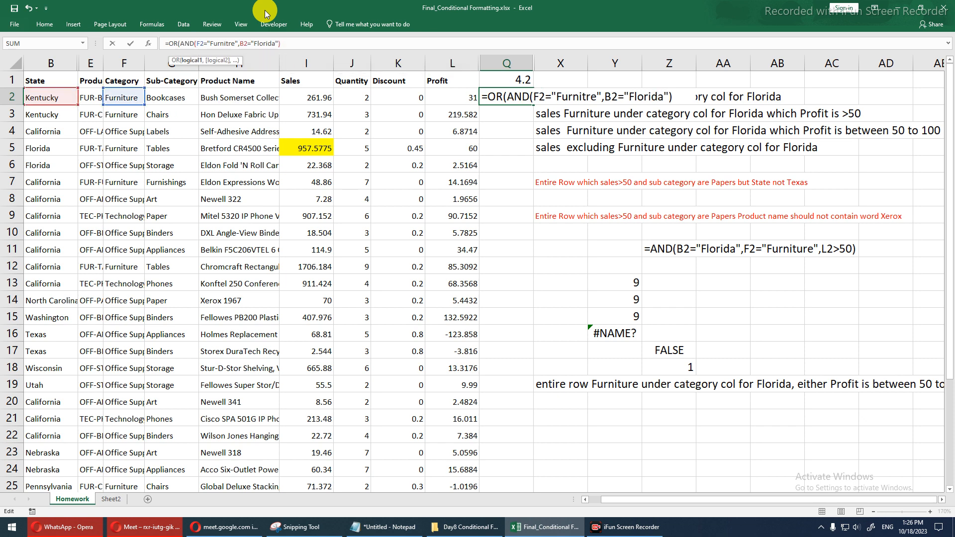
Add AND(L2>50,L2<100) as the second OR condition in Q2, and fill the formula down column Q.
{"action": "type", "text": ","}
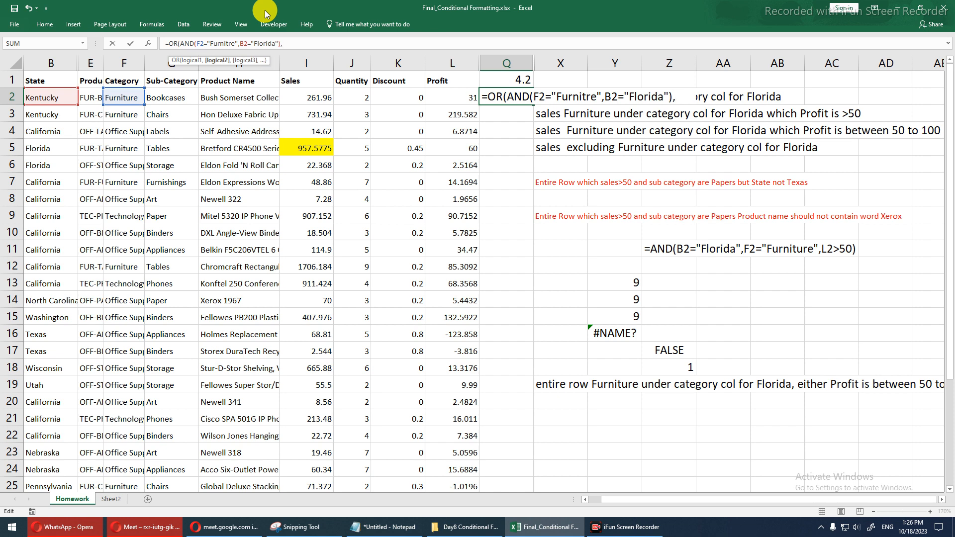
{"action": "type", "text": "and("}
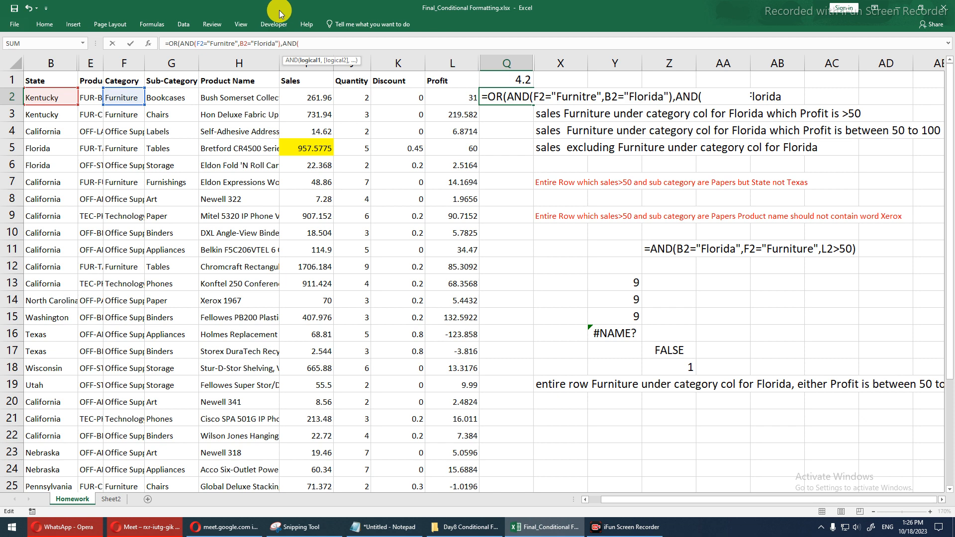
{"action": "left_click", "coordinate": [442, 96]}
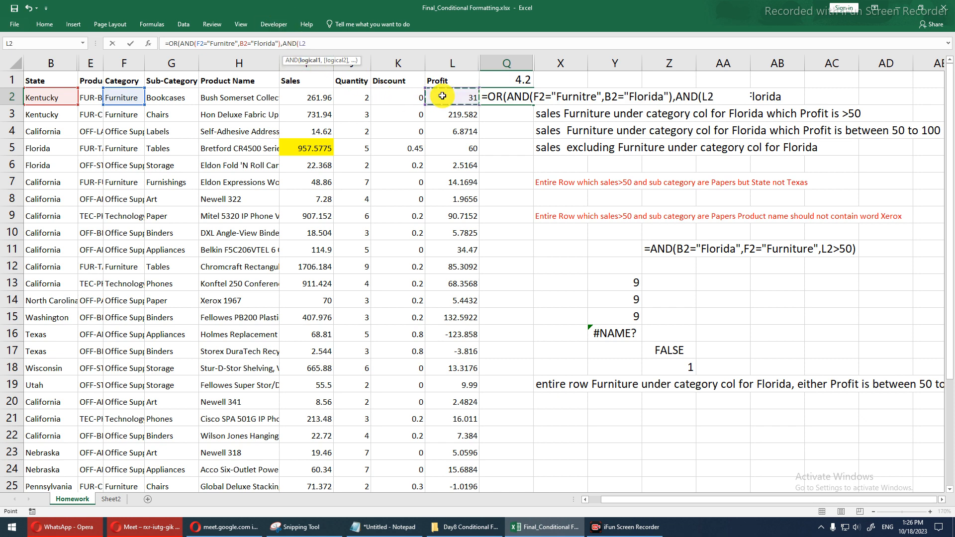
{"action": "type", "text": ">50,"}
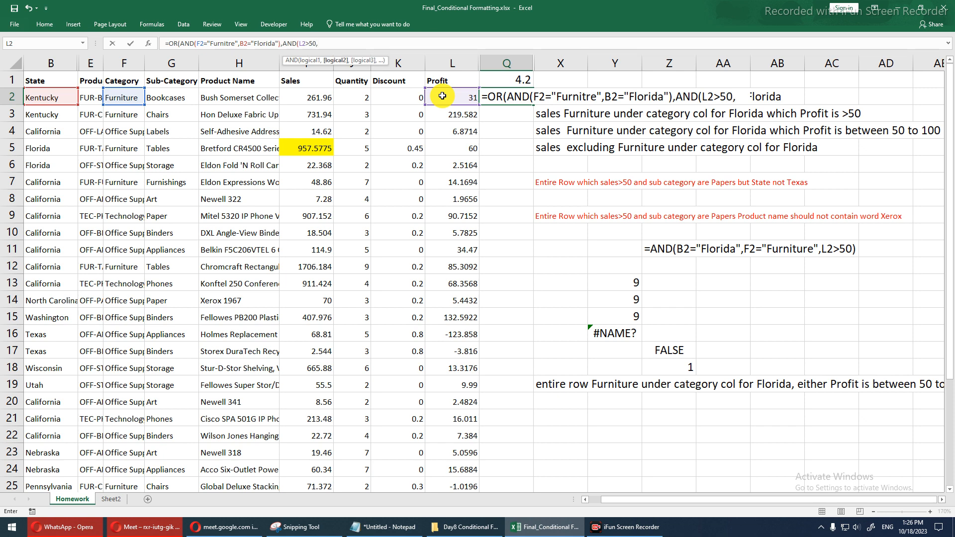
{"action": "left_click", "coordinate": [454, 97]}
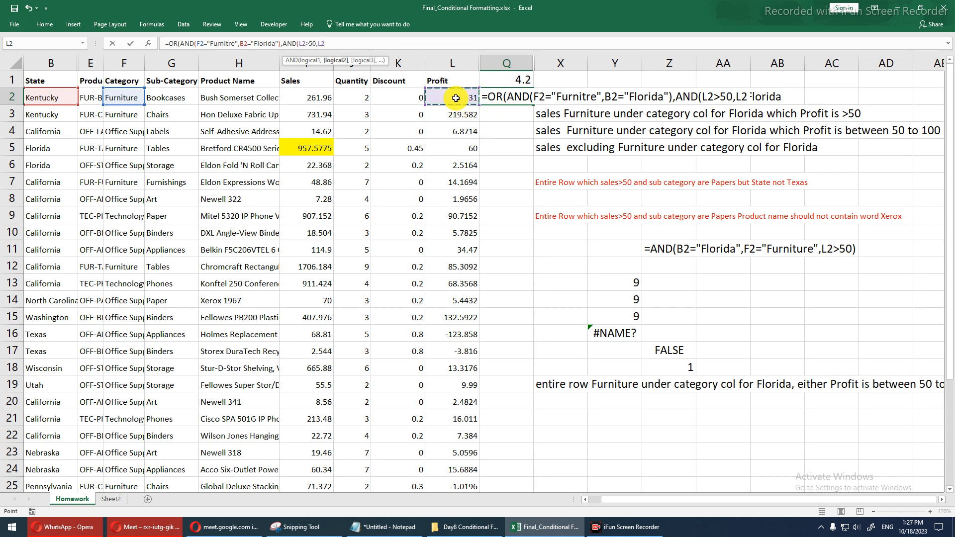
{"action": "type", "text": "<100"}
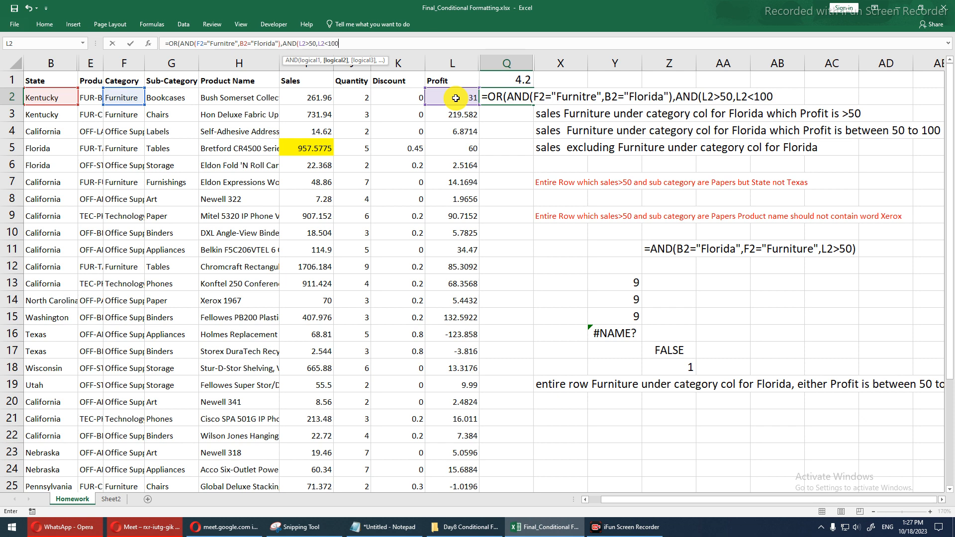
{"action": "type", "text": ")"}
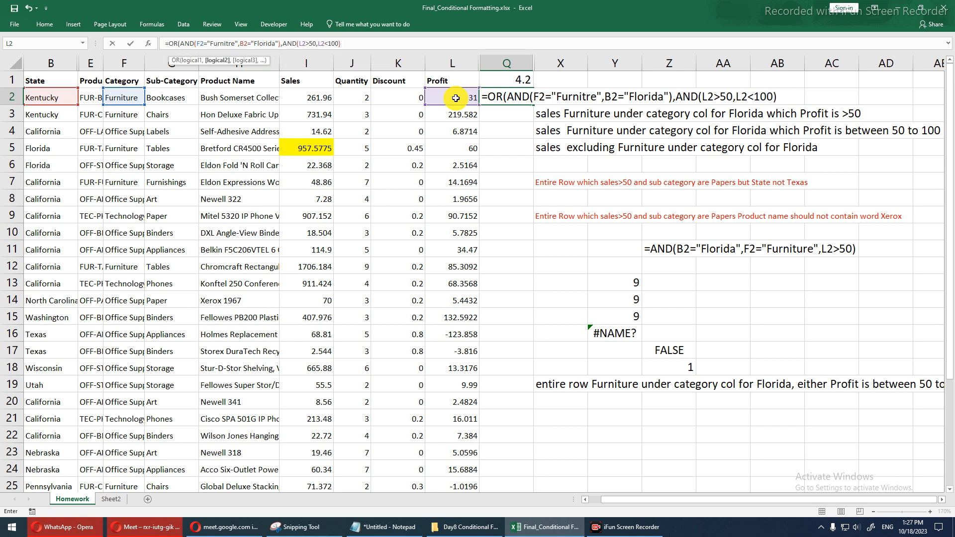
{"action": "key", "text": "Return"}
{"action": "key", "text": "Return"}
{"action": "key", "text": "Up"}
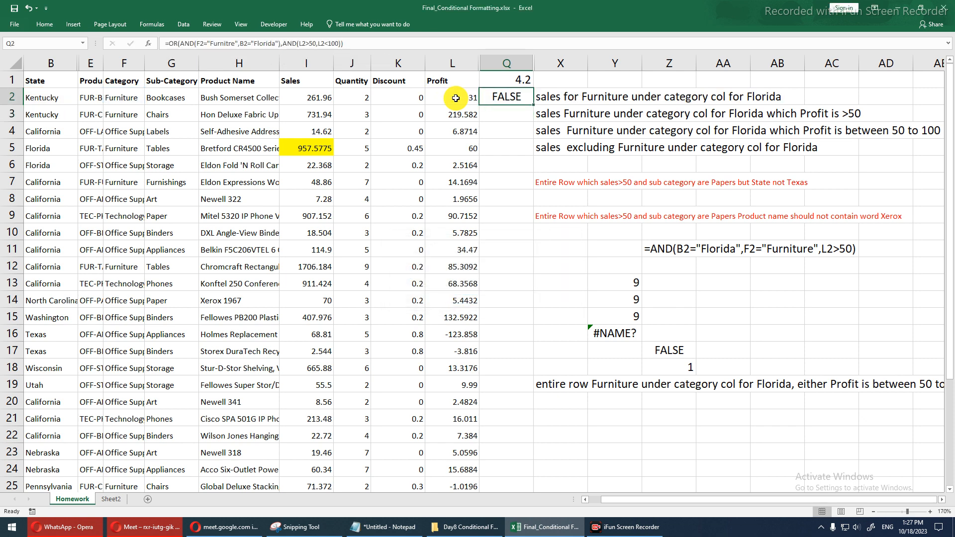
{"action": "double_click", "coordinate": [533, 105]}
Examine the filled formulas in Q5 and Q8, checking the AND part for category and state.
{"action": "left_click", "coordinate": [517, 150]}
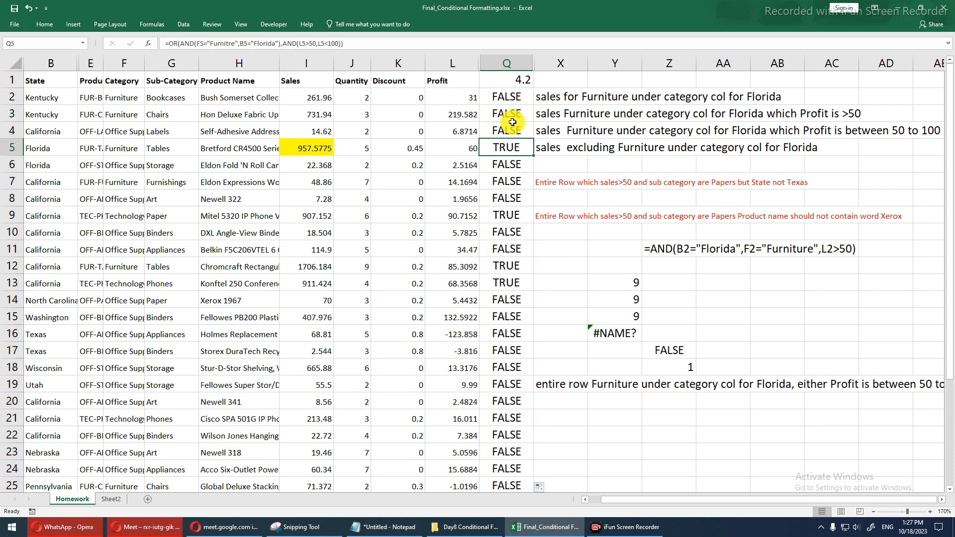
{"action": "key", "text": "F2"}
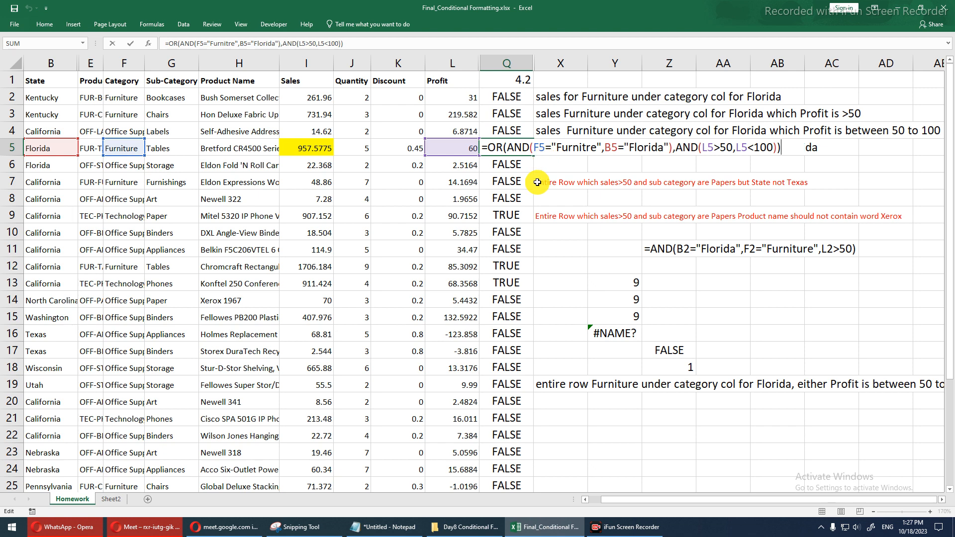
{"action": "left_click", "coordinate": [516, 170]}
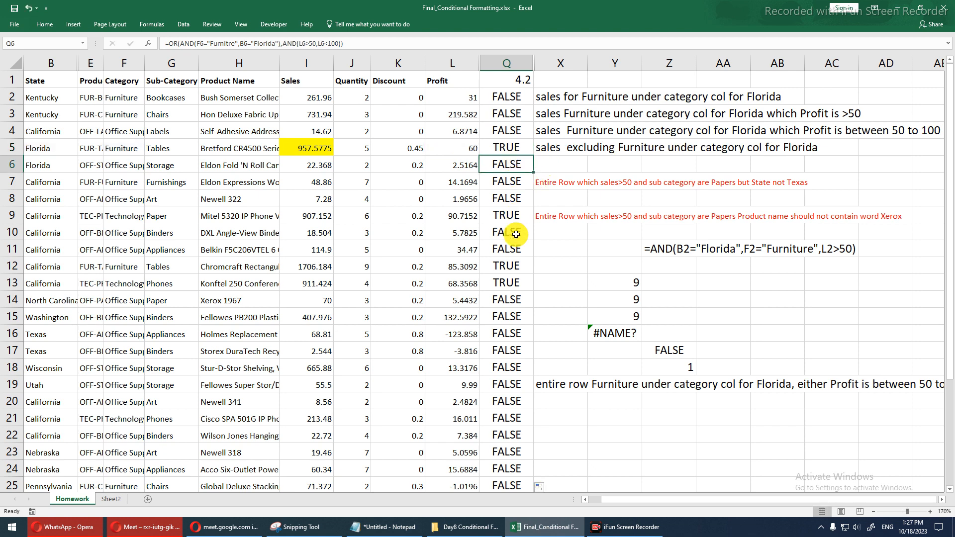
{"action": "left_click", "coordinate": [514, 201]}
{"action": "key", "text": "F2"}
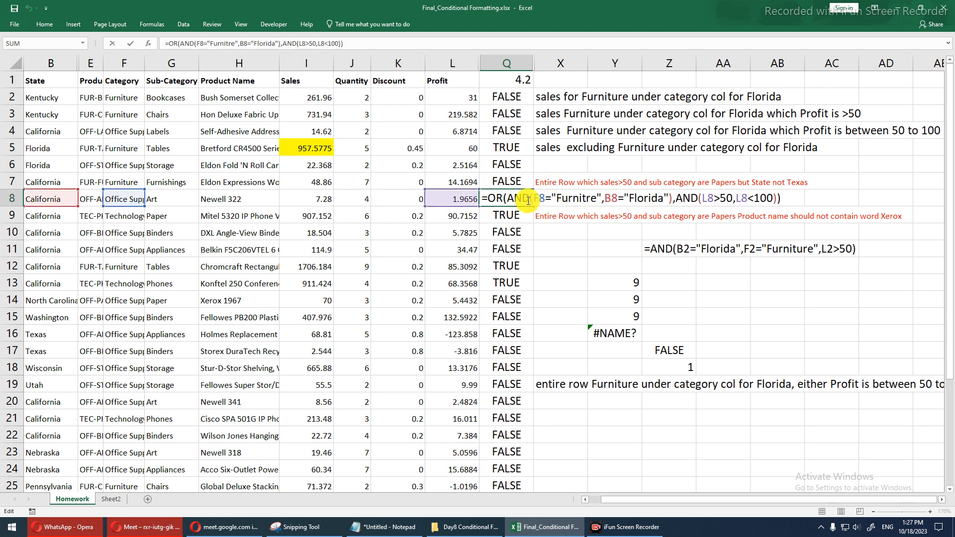
{"action": "left_click_drag", "start_coordinate": [622, 198], "coordinate": [672, 198]}
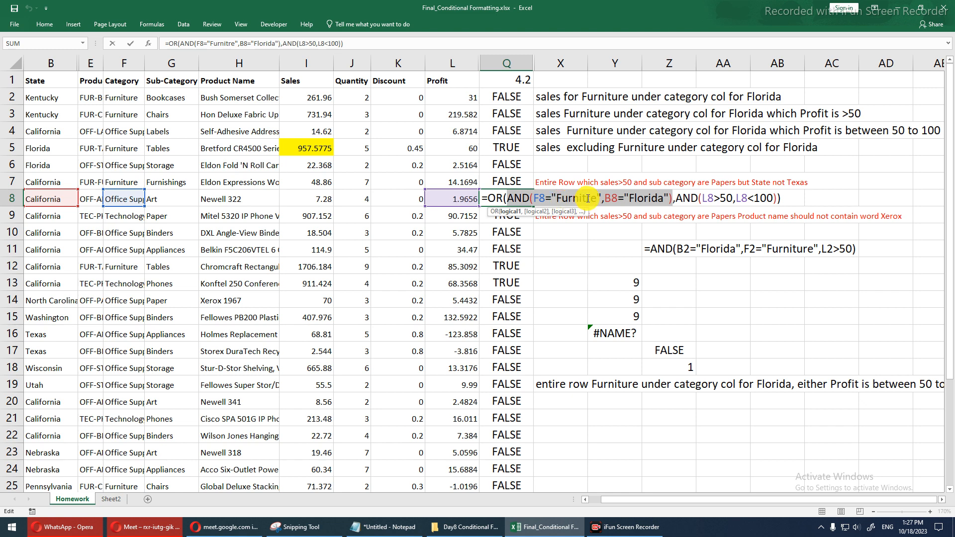
{"action": "key", "text": "Escape"}
Correct the category text in the Q2 formula to "Furniture" and refill the formula down column Q.
{"action": "left_click", "coordinate": [513, 97]}
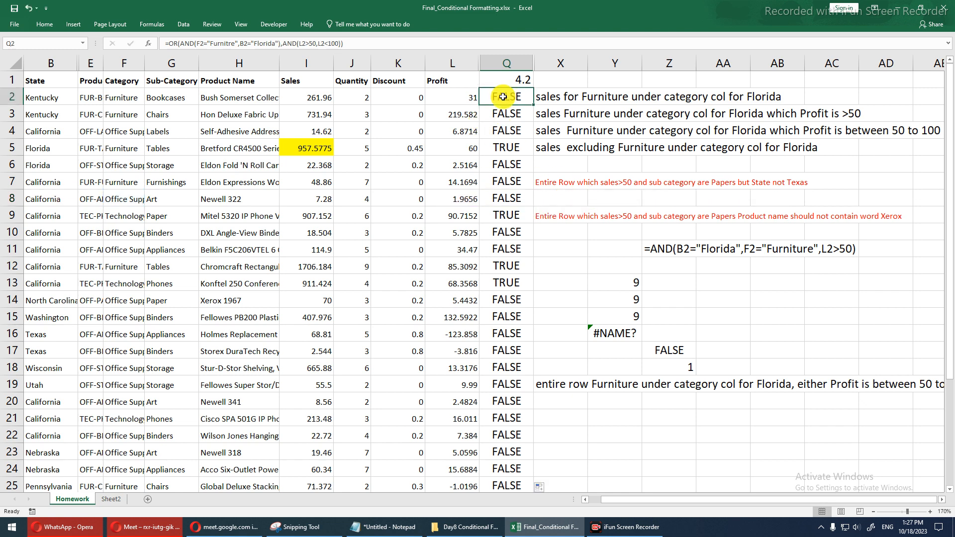
{"action": "double_click", "coordinate": [504, 97]}
{"action": "left_click", "coordinate": [589, 97]}
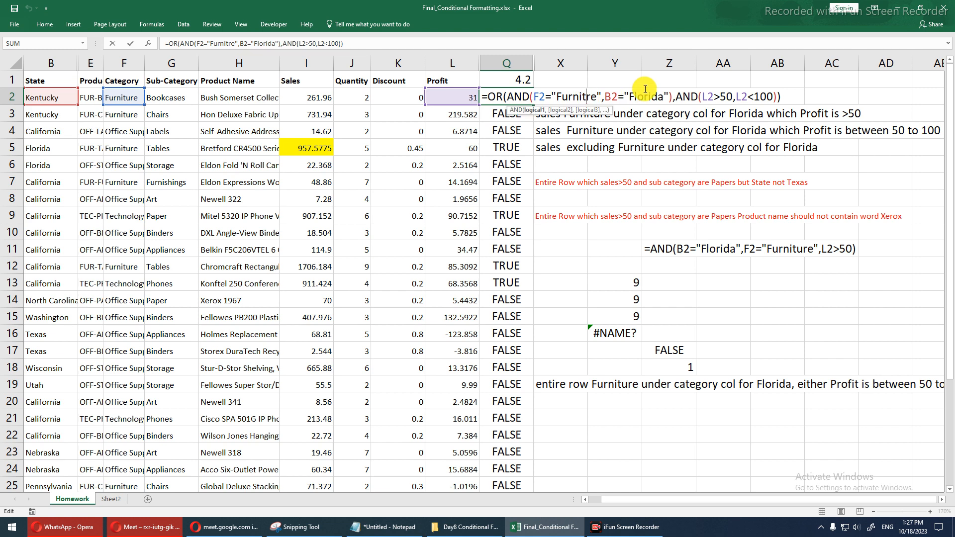
{"action": "type", "text": "u"}
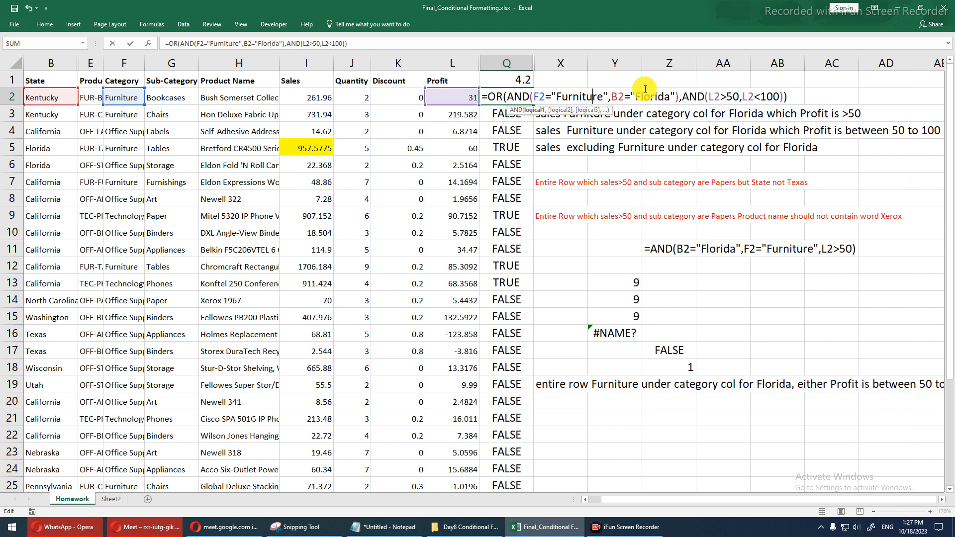
{"action": "key", "text": "Return"}
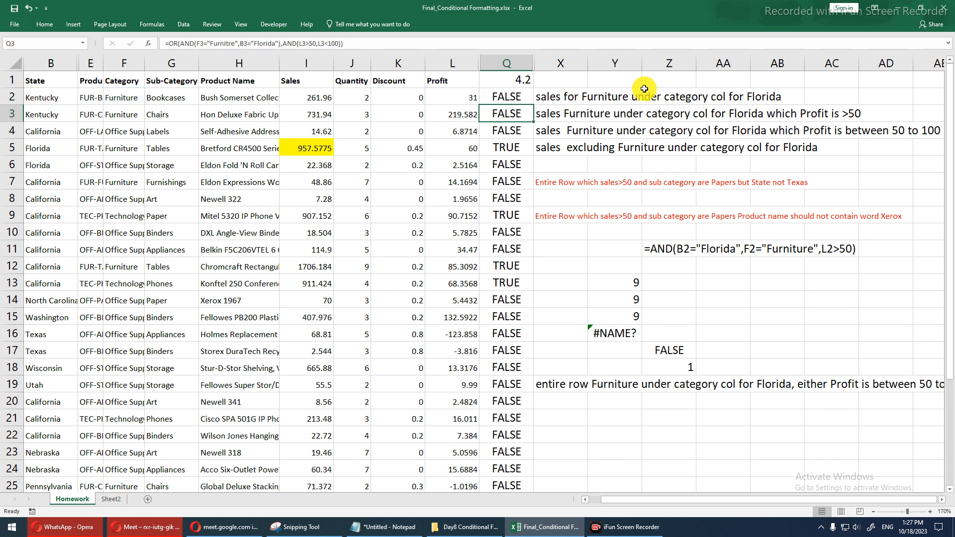
{"action": "key", "text": "Up"}
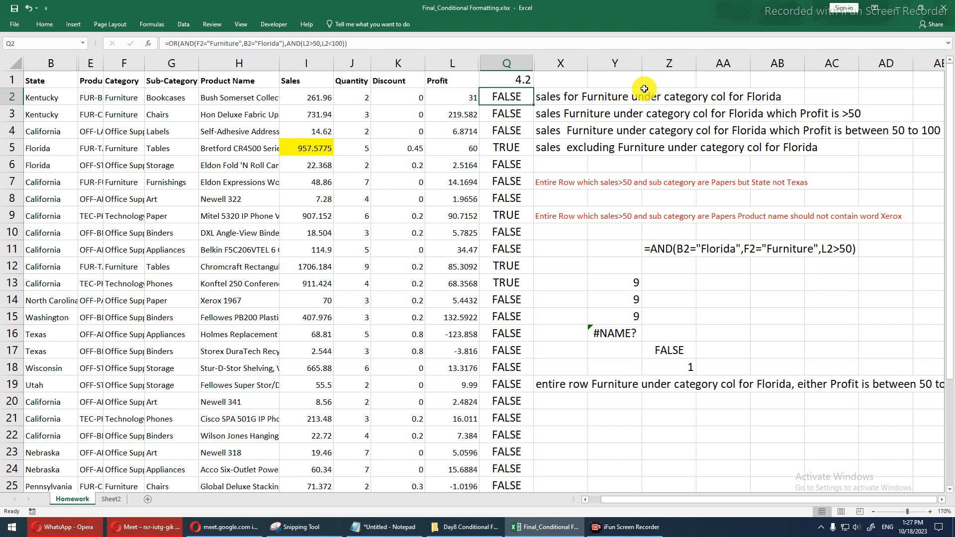
{"action": "double_click", "coordinate": [533, 103]}
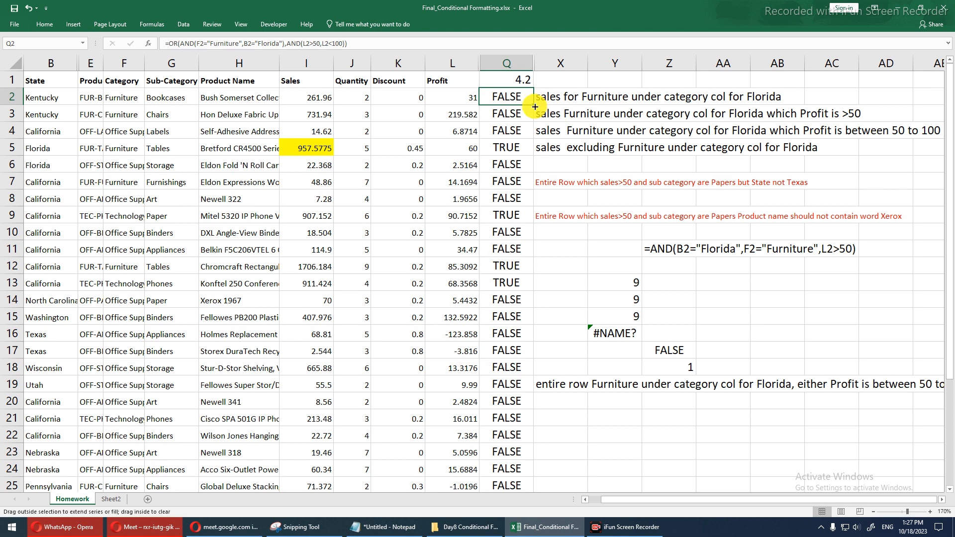
Examine the two AND conditions inside the Q8 formula: category with state, and the Profit range.
{"action": "left_click", "coordinate": [512, 198]}
{"action": "double_click", "coordinate": [513, 198]}
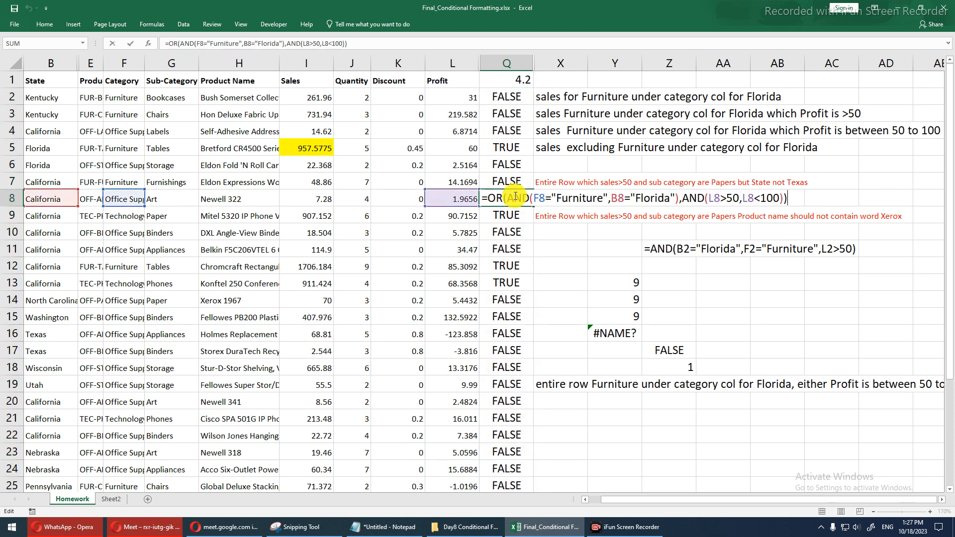
{"action": "left_click_drag", "start_coordinate": [533, 199], "coordinate": [676, 195]}
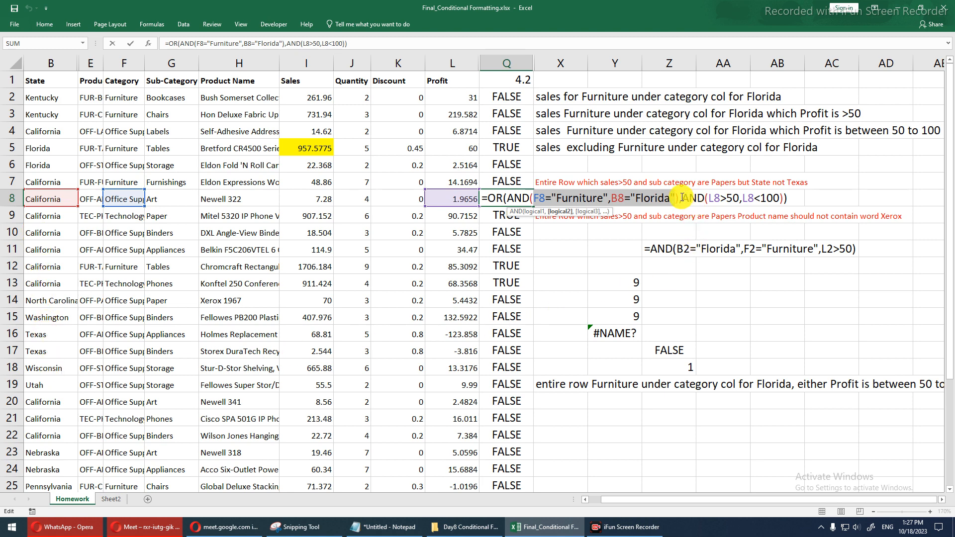
{"action": "left_click_drag", "start_coordinate": [682, 198], "coordinate": [787, 199]}
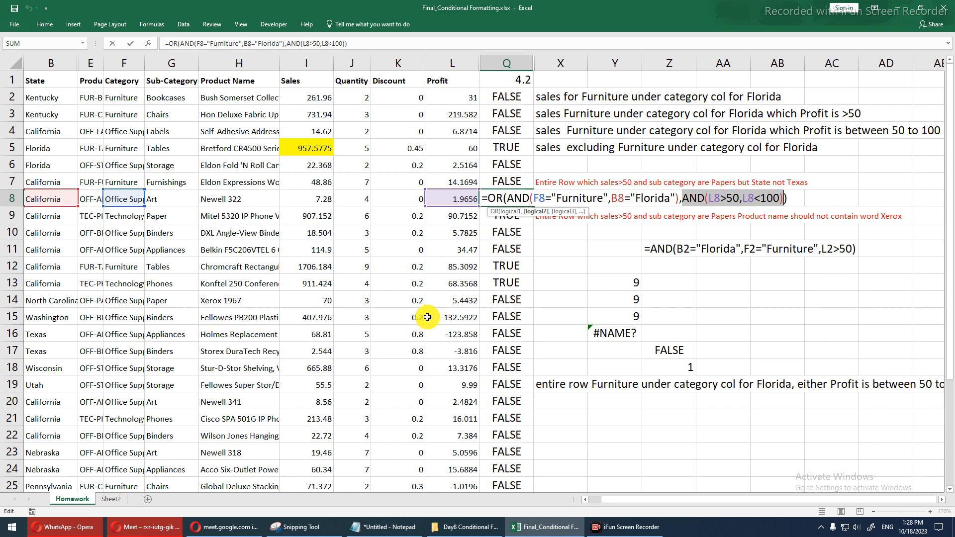
{"action": "key", "text": "Return"}
Compare the Profit, state and category cells of rows 12 and 13 with their results in column Q.
{"action": "left_click", "coordinate": [453, 270]}
{"action": "left_click_drag", "start_coordinate": [453, 269], "coordinate": [507, 283]}
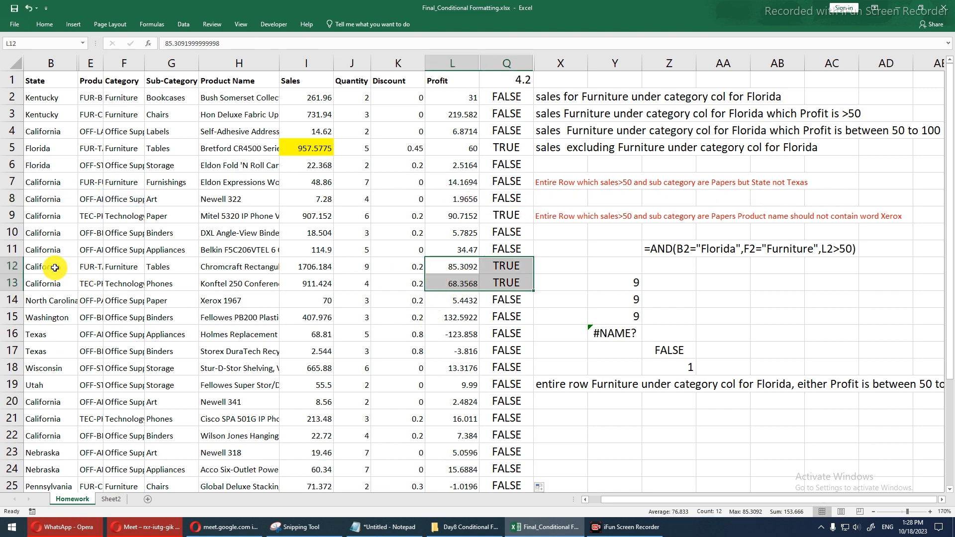
{"action": "left_click_drag", "start_coordinate": [43, 264], "coordinate": [158, 274]}
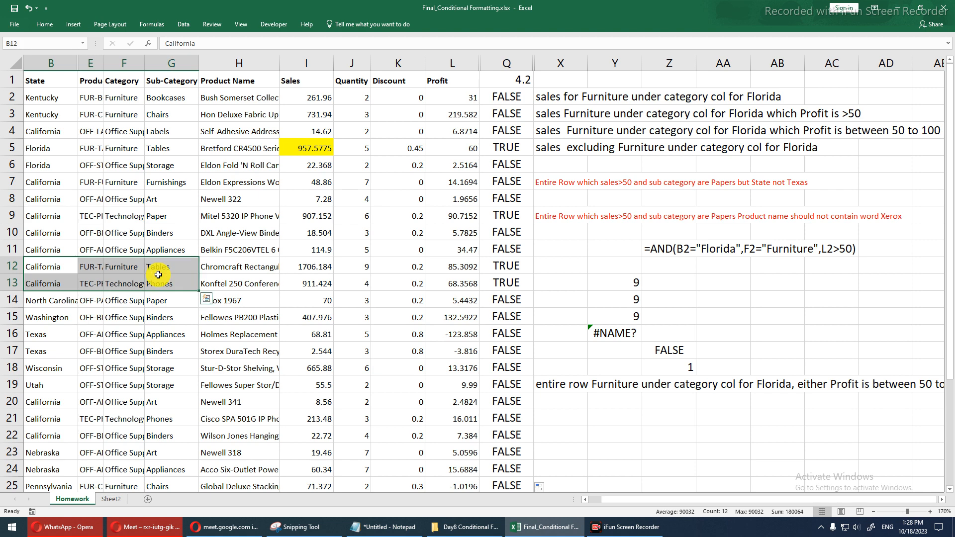
{"action": "left_click", "coordinate": [107, 268]}
{"action": "left_click", "coordinate": [28, 267]}
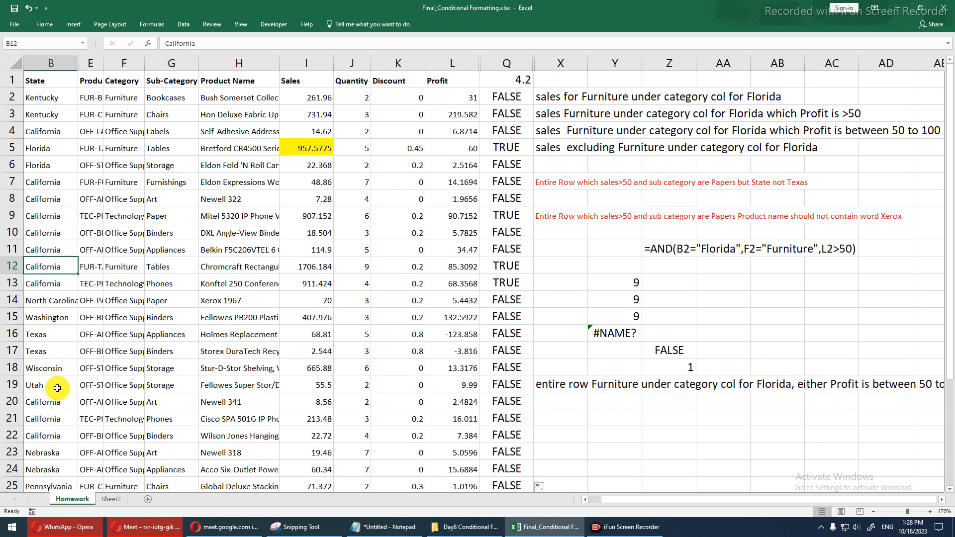
Change row 20's category to Furniture and its state to Florida to test the formula.
{"action": "left_click", "coordinate": [116, 403]}
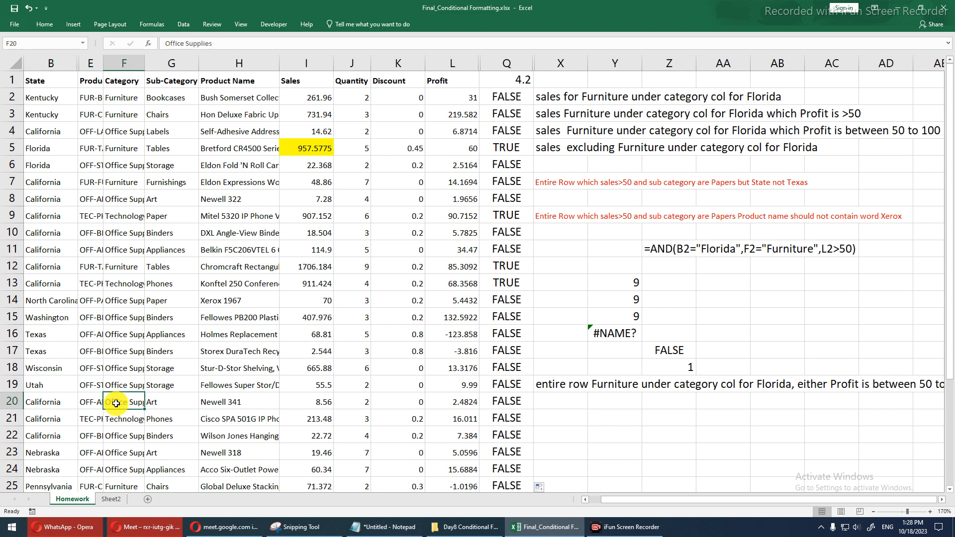
{"action": "key", "text": "shift+space"}
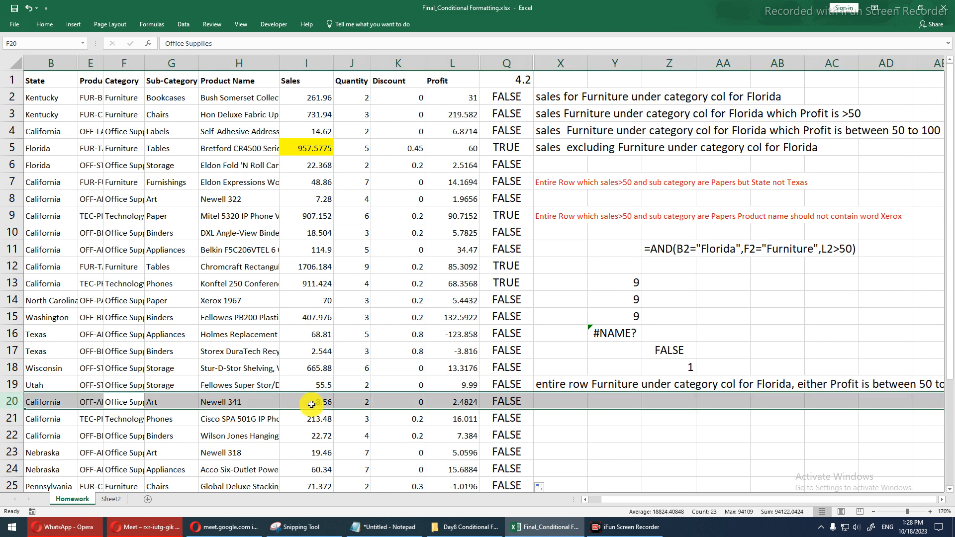
{"action": "left_click", "coordinate": [126, 406]}
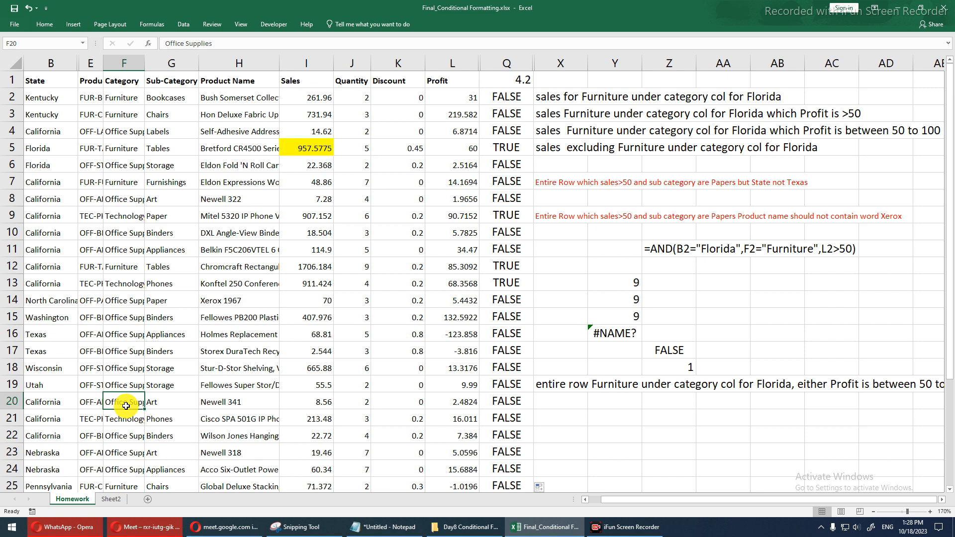
{"action": "type", "text": "Furniture"}
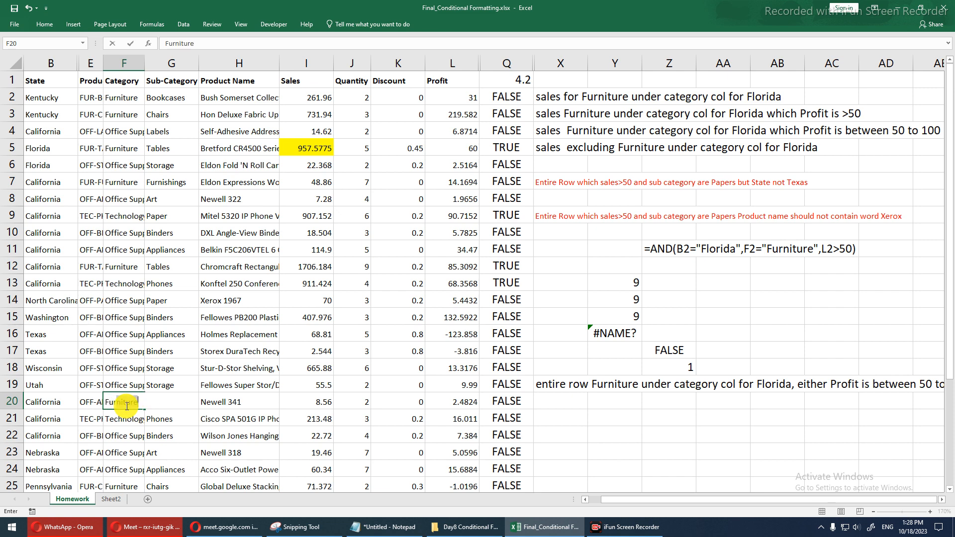
{"action": "key", "text": "Tab"}
{"action": "key", "text": "Left"}
{"action": "key", "text": "Left"}
{"action": "key", "text": "Left"}
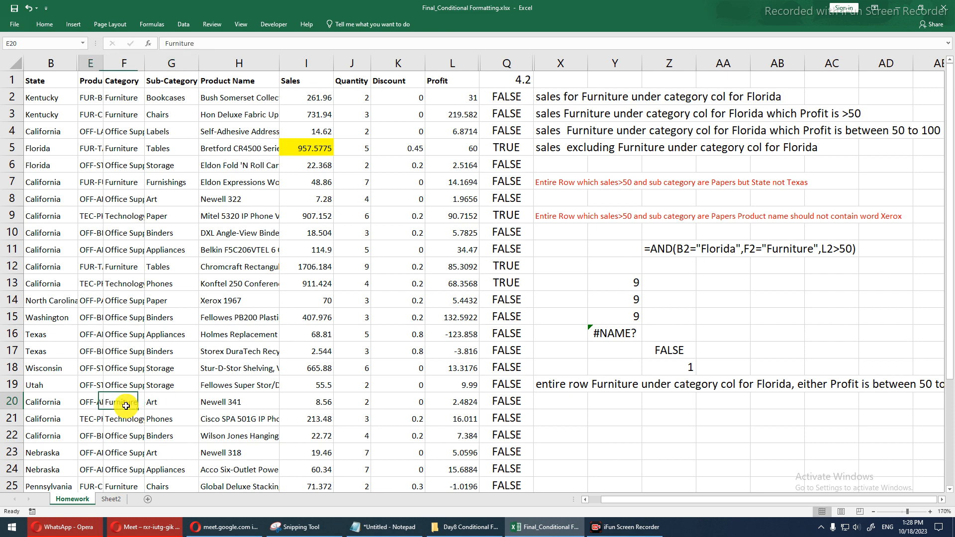
{"action": "type", "text": "f"}
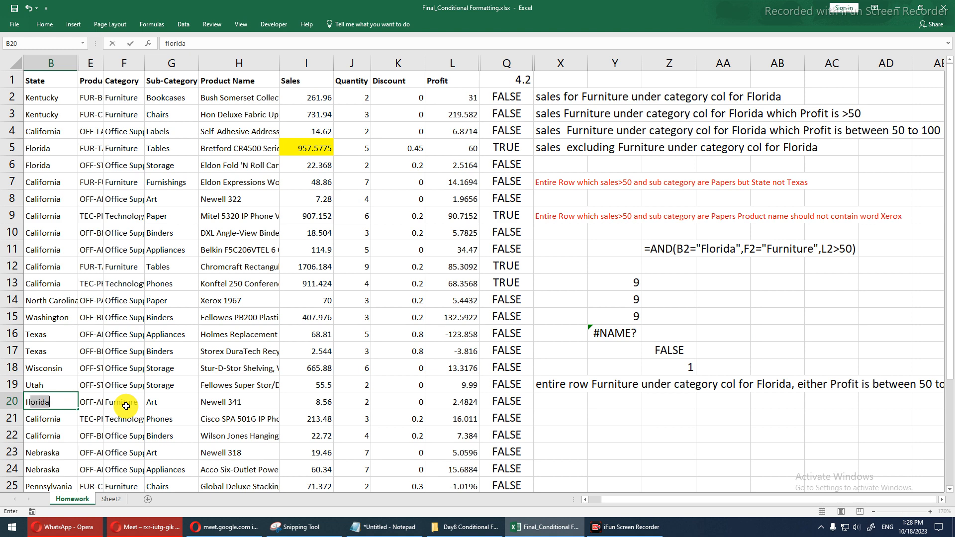
{"action": "key", "text": "Tab"}
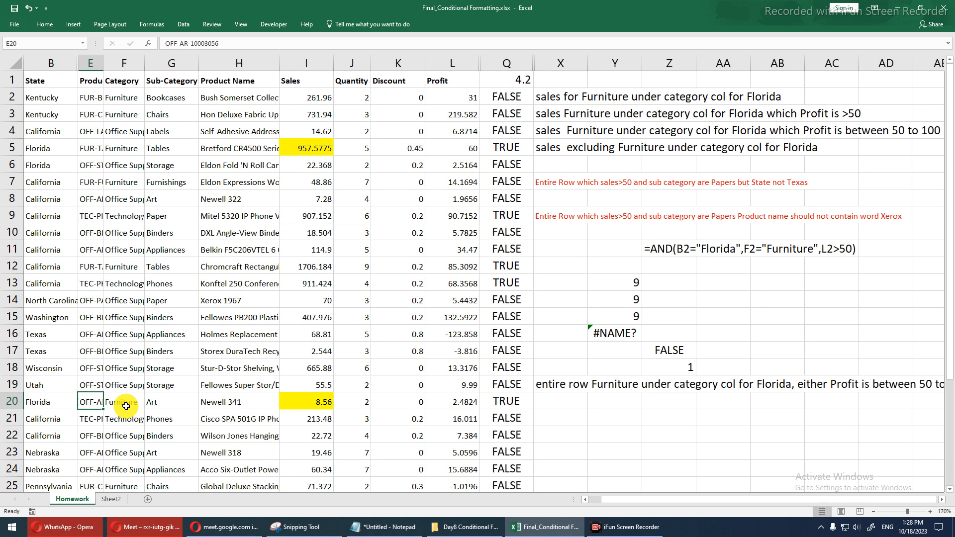
Check row 20's result in column Q against its values, and return to the formula in Q2.
{"action": "key", "text": "Right"}
{"action": "key", "text": "Right"}
{"action": "key", "text": "Right"}
{"action": "key", "text": "Right"}
{"action": "key", "text": "Right"}
{"action": "key", "text": "Right"}
{"action": "key", "text": "Right"}
{"action": "key", "text": "Right"}
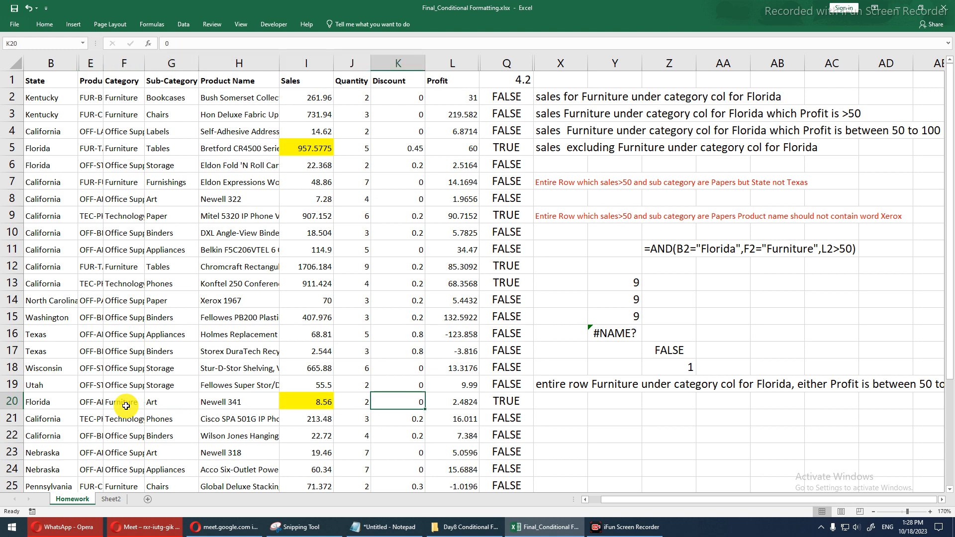
{"action": "key", "text": "ctrl+Up"}
{"action": "key", "text": "Down"}
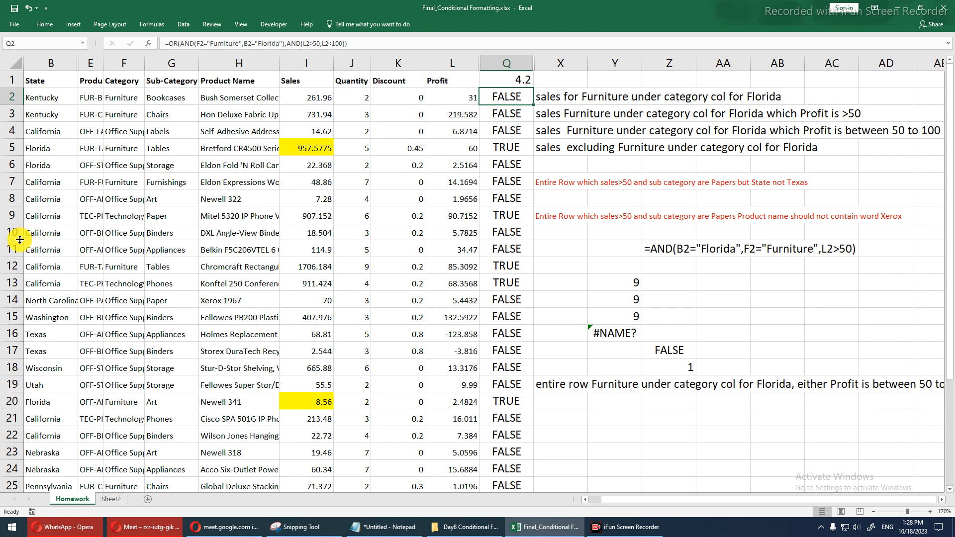
Review the State to Sub-Category data in rows 2 to 9 and the cell references in the Q2 formula.
{"action": "left_click", "coordinate": [51, 106]}
{"action": "left_click_drag", "start_coordinate": [51, 106], "coordinate": [188, 219]}
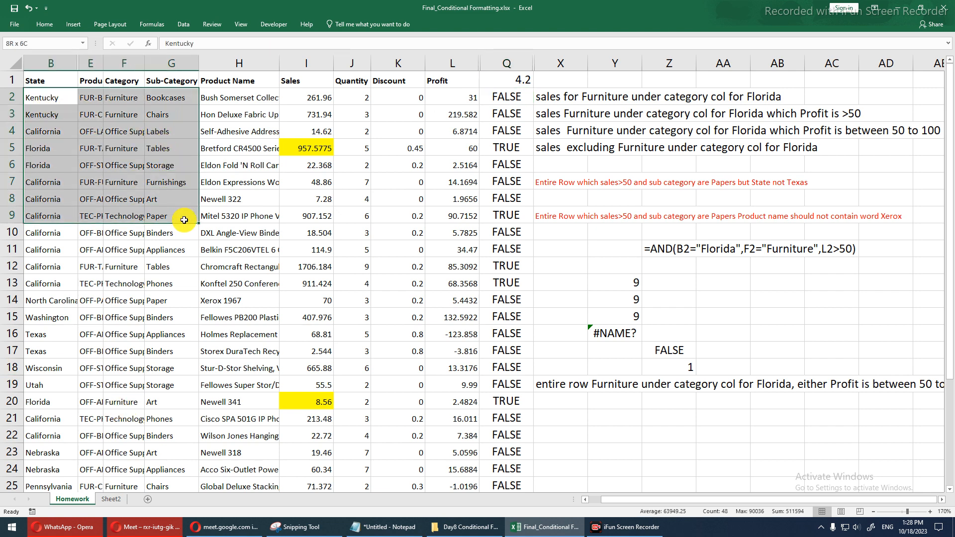
{"action": "left_click", "coordinate": [497, 98]}
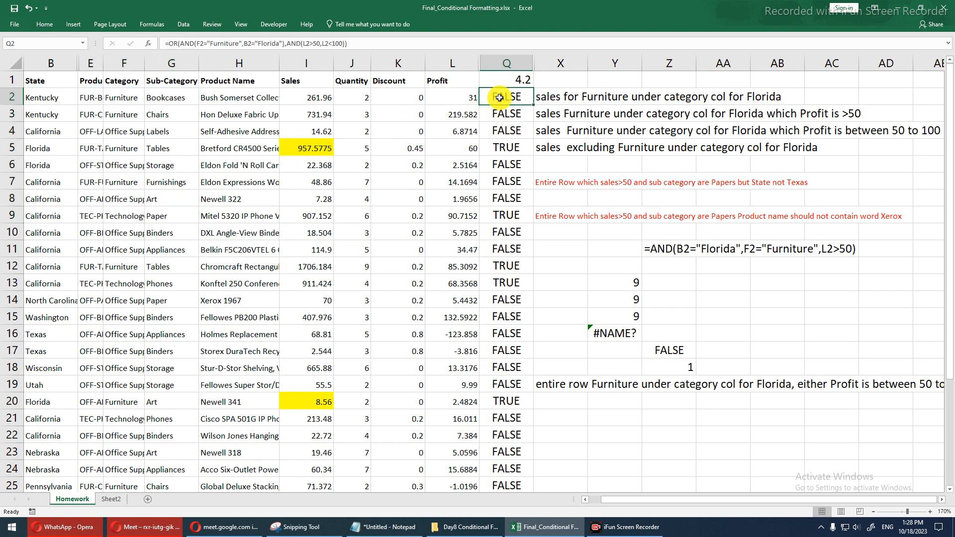
{"action": "double_click", "coordinate": [500, 98]}
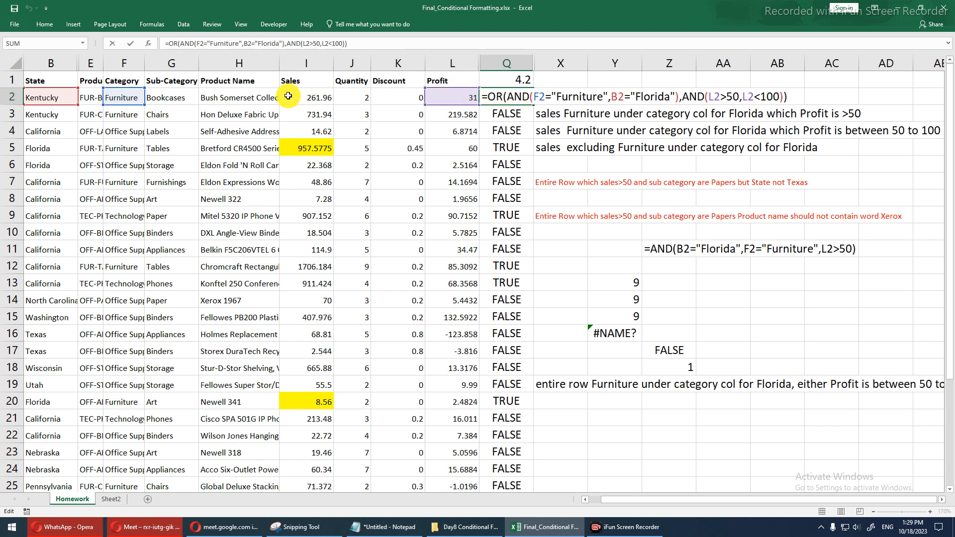
{"action": "key", "text": "Escape"}
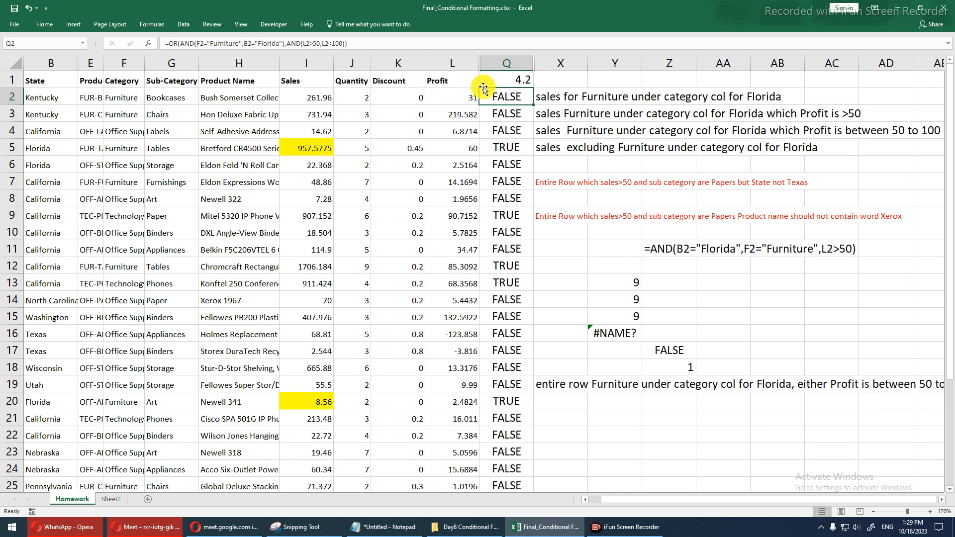
Lock the column of the category reference in the Q2 formula, making it $F2.
{"action": "key", "text": "F2"}
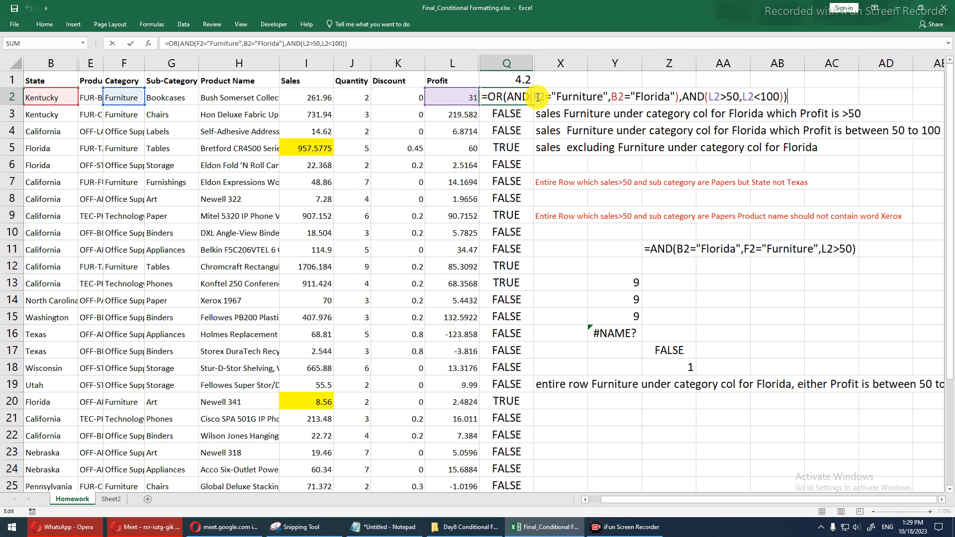
{"action": "left_click", "coordinate": [538, 97]}
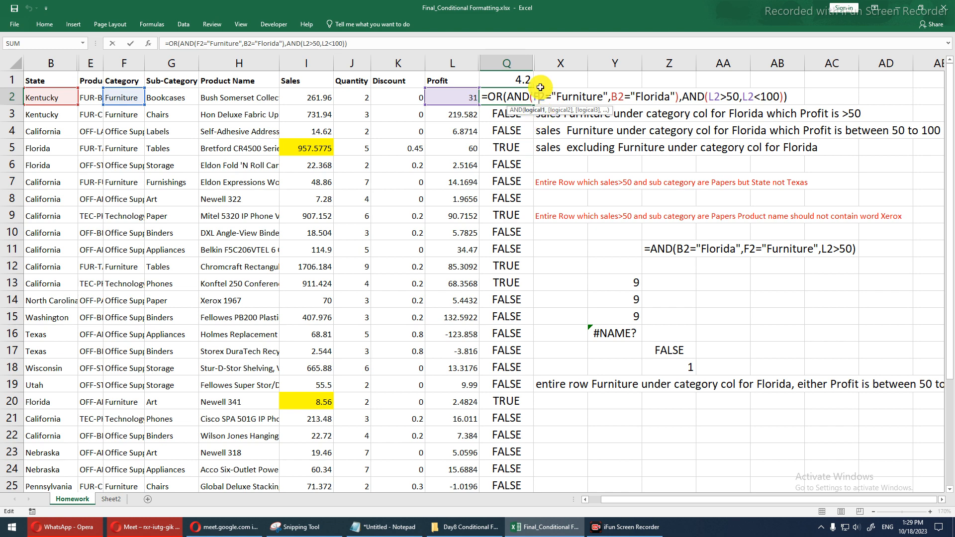
{"action": "double_click", "coordinate": [539, 97]}
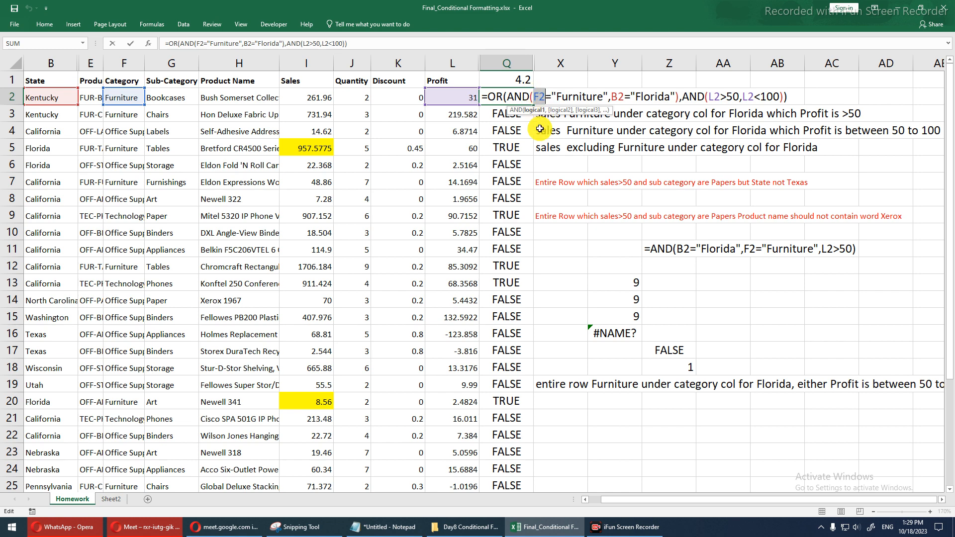
{"action": "key", "text": "F4"}
{"action": "key", "text": "F4"}
{"action": "key", "text": "F4"}
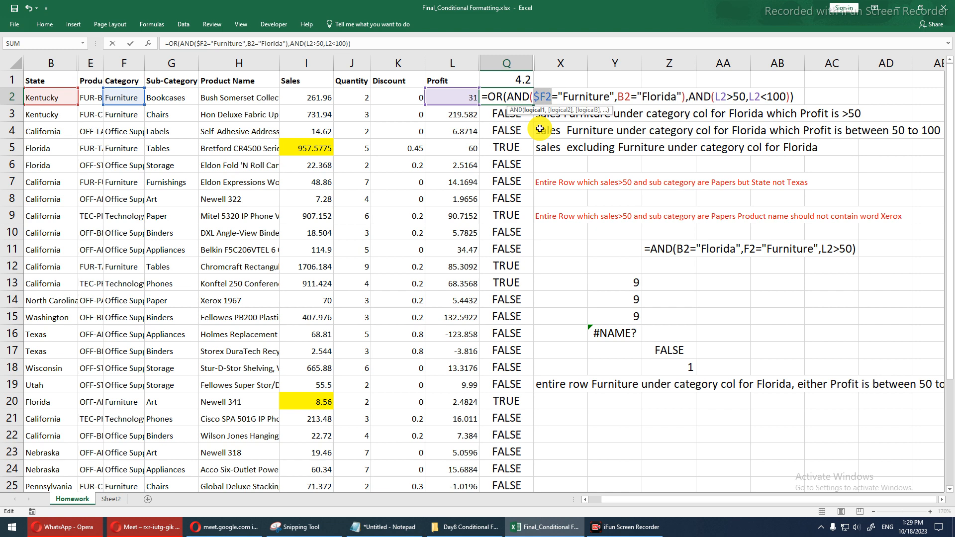
{"action": "key", "text": "Return"}
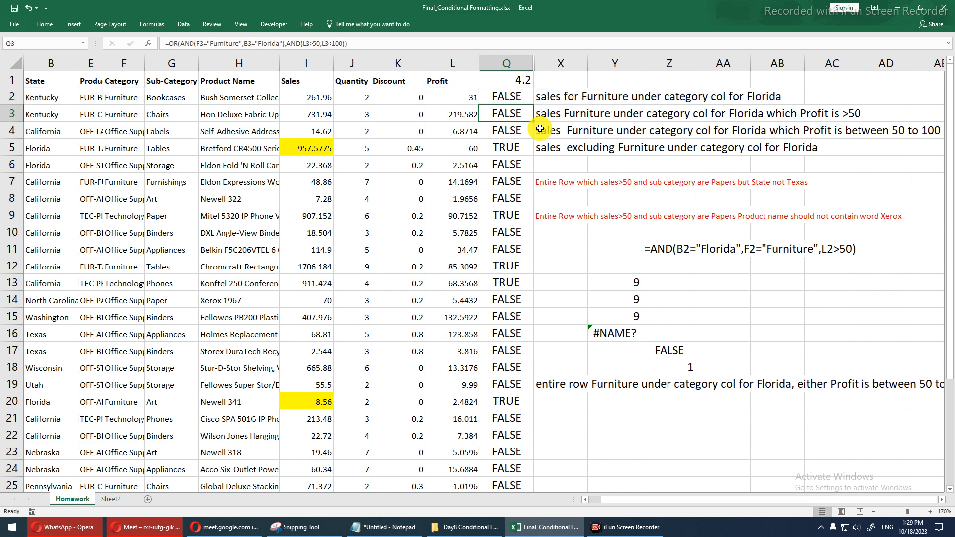
Inspect the cells of columns A, B, Q and X across the first rows to consider how the rule moves between columns.
{"action": "left_click", "coordinate": [42, 95]}
{"action": "key", "text": "Left"}
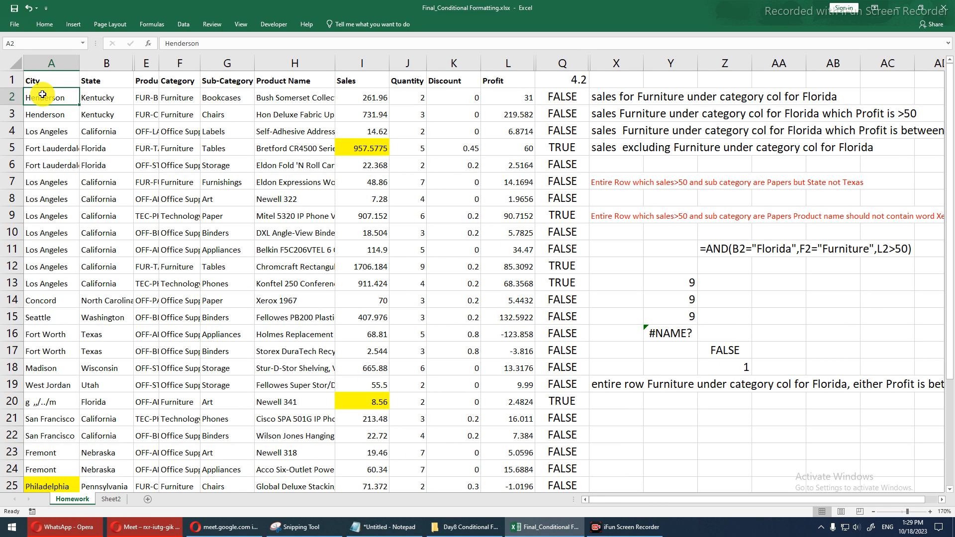
{"action": "left_click_drag", "start_coordinate": [42, 95], "coordinate": [41, 202]}
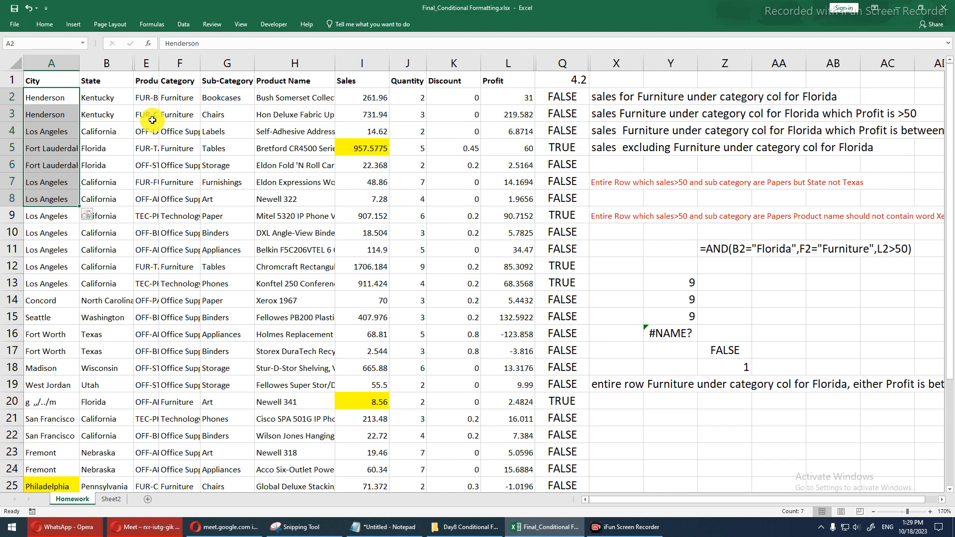
{"action": "left_click_drag", "start_coordinate": [105, 101], "coordinate": [133, 205]}
{"action": "left_click_drag", "start_coordinate": [561, 97], "coordinate": [561, 209]}
{"action": "left_click_drag", "start_coordinate": [616, 80], "coordinate": [614, 268]}
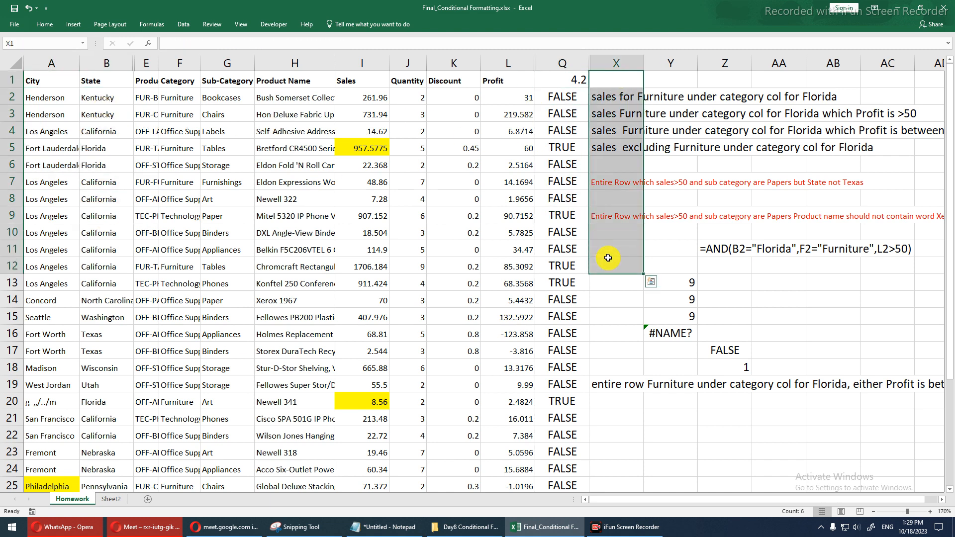
Lock the column of the state reference in the Q2 formula, making it $B2.
{"action": "left_click", "coordinate": [563, 101]}
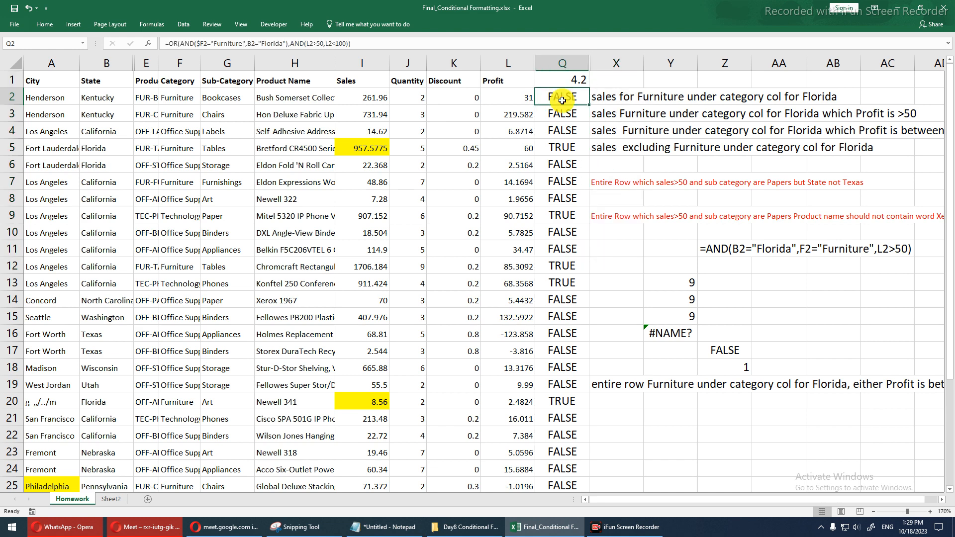
{"action": "double_click", "coordinate": [562, 101]}
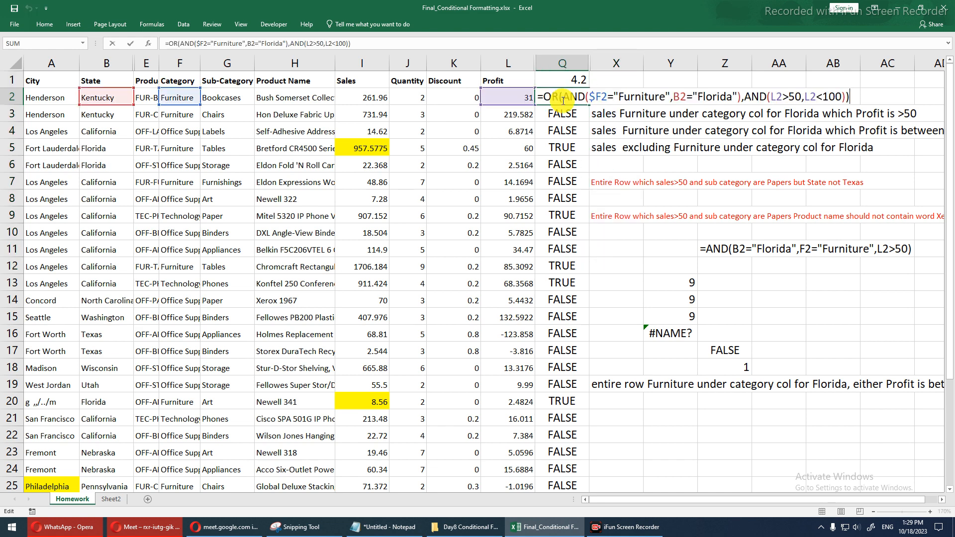
{"action": "left_click", "coordinate": [674, 97]}
{"action": "key", "text": "F4"}
{"action": "key", "text": "F4"}
{"action": "key", "text": "F4"}
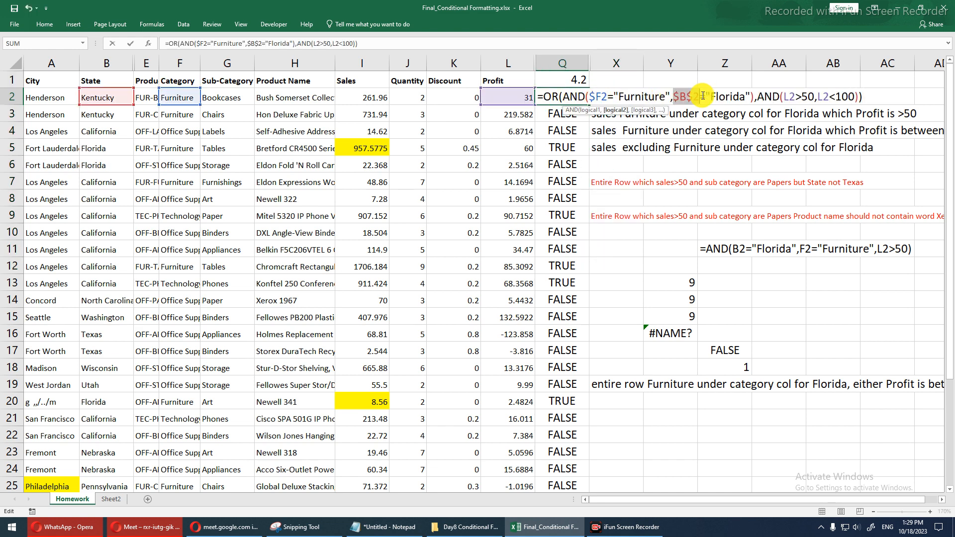
Lock the column of both Profit references in the Q2 formula as $L2 and commit the formula.
{"action": "left_click", "coordinate": [785, 97]}
{"action": "key", "text": "F4"}
{"action": "key", "text": "F4"}
{"action": "key", "text": "F4"}
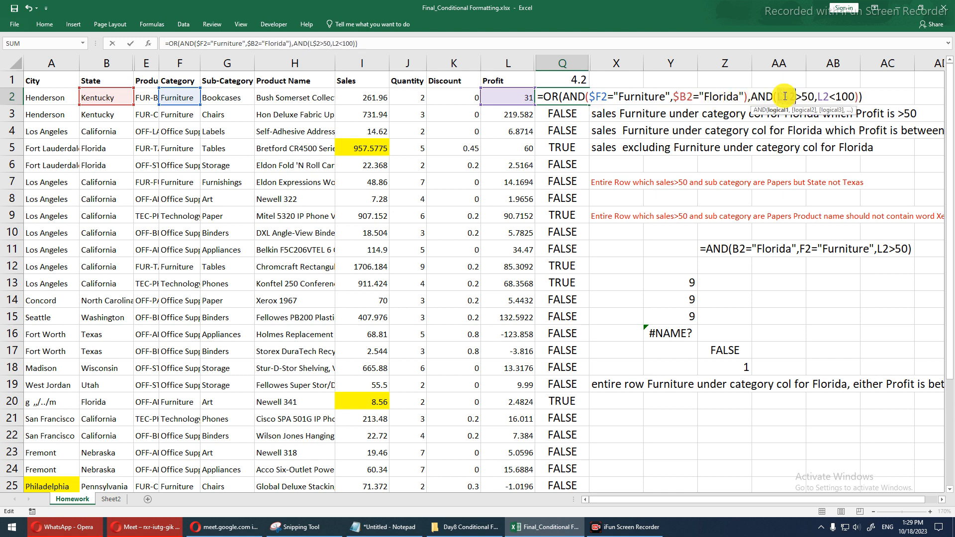
{"action": "left_click", "coordinate": [824, 97]}
{"action": "key", "text": "F4"}
{"action": "key", "text": "F4"}
{"action": "key", "text": "F4"}
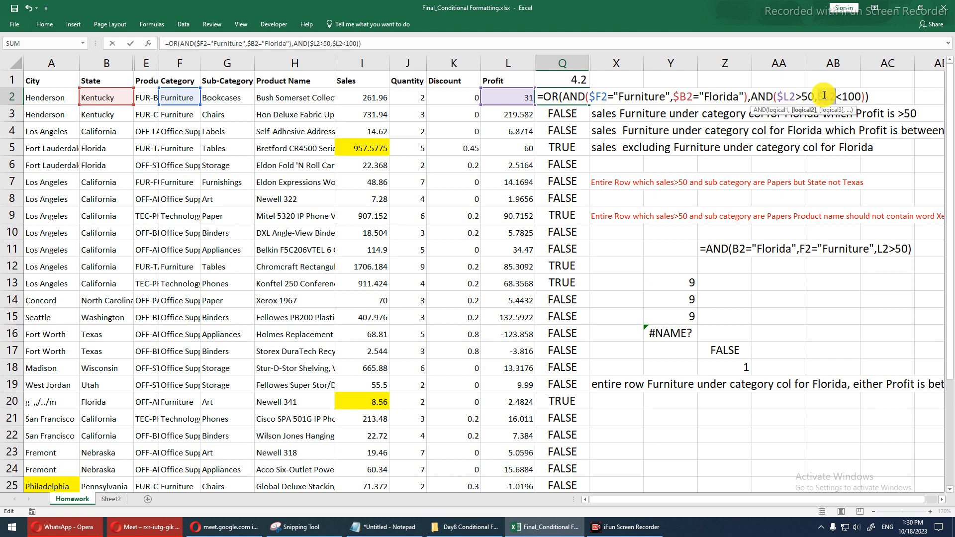
{"action": "key", "text": "Return"}
Refill the column-locked Q2 formula down column Q.
{"action": "left_click", "coordinate": [586, 102]}
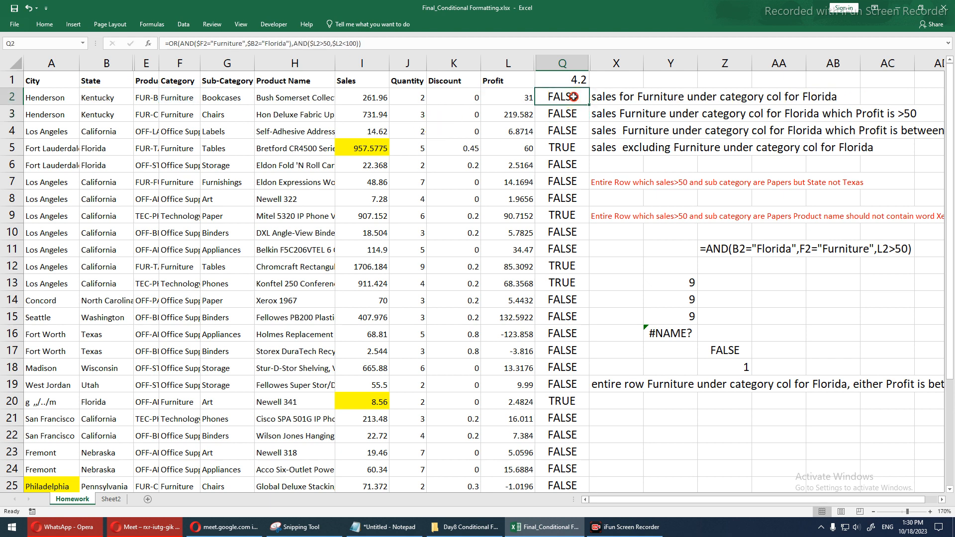
{"action": "double_click", "coordinate": [588, 106]}
{"action": "left_click", "coordinate": [579, 96]}
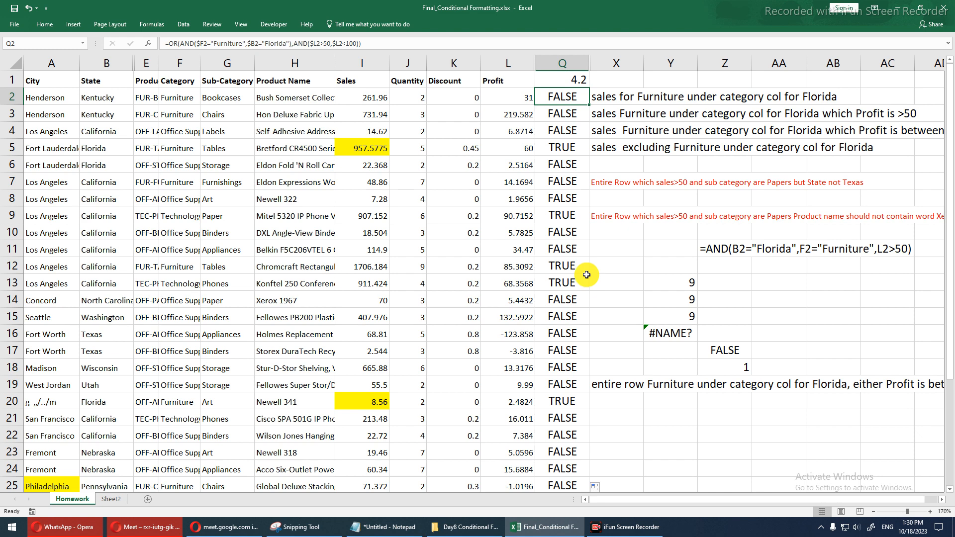
Create a formula-based conditional formatting rule for A2:L32 using the column-locked OR/AND formula copied from Q2.
{"action": "left_click_drag", "start_coordinate": [166, 44], "coordinate": [384, 44]}
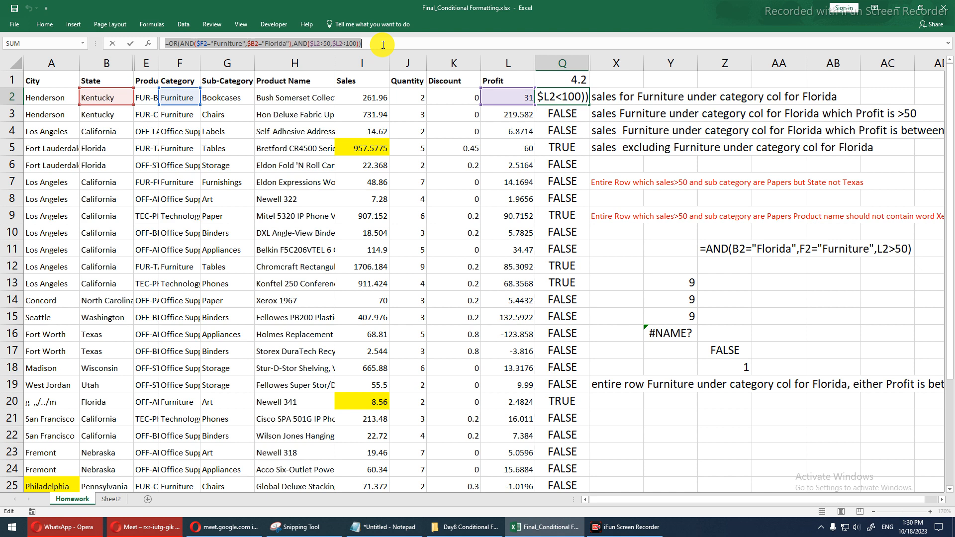
{"action": "key", "text": "Escape"}
{"action": "mouse_move", "coordinate": [37, 97]}
{"action": "left_mouse_down"}
{"action": "mouse_move", "coordinate": [450, 204]}
{"action": "mouse_move", "coordinate": [514, 455]}
{"action": "mouse_move", "coordinate": [510, 495]}
{"action": "mouse_move", "coordinate": [497, 497]}
{"action": "mouse_move", "coordinate": [497, 435]}
{"action": "left_mouse_up"}
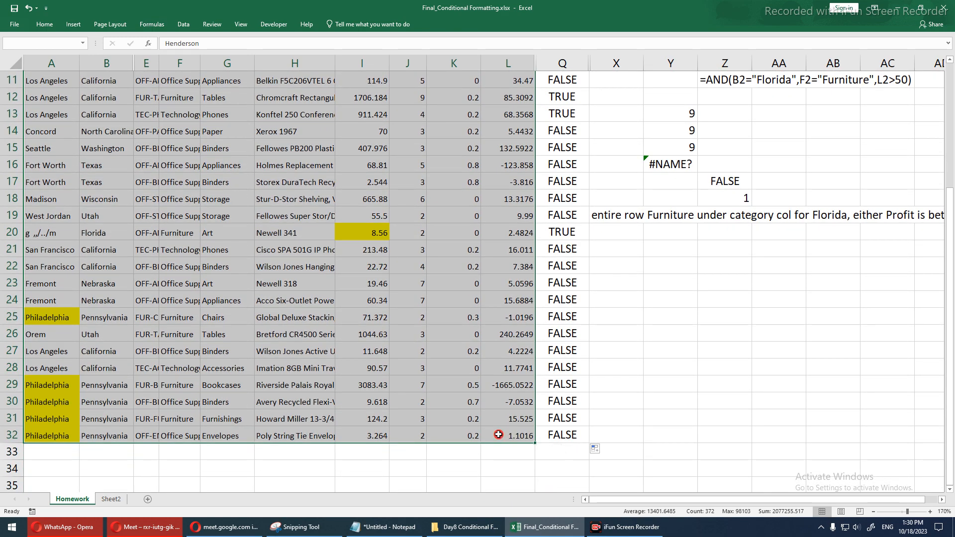
{"action": "scroll", "coordinate": [489, 408], "scroll_direction": "up", "scroll_amount": 4}
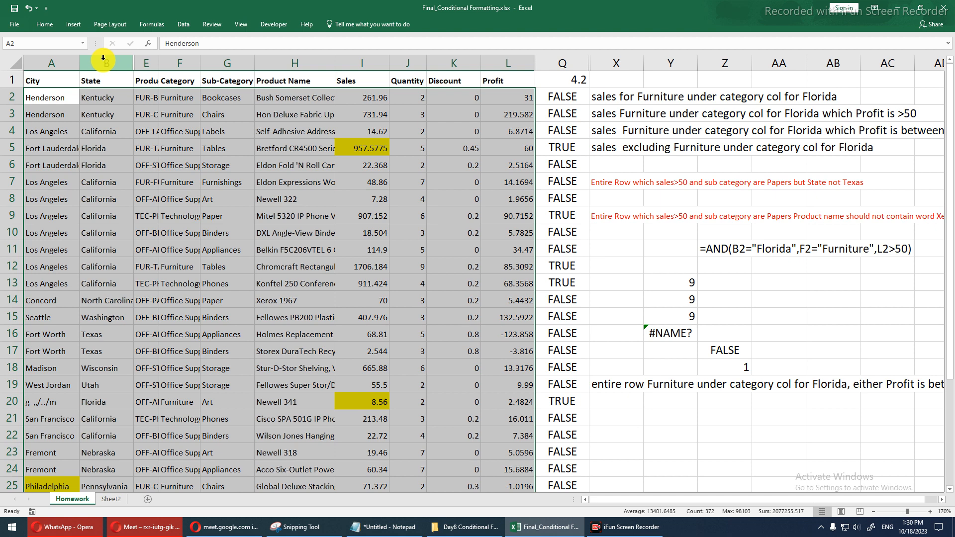
{"action": "left_click", "coordinate": [47, 26]}
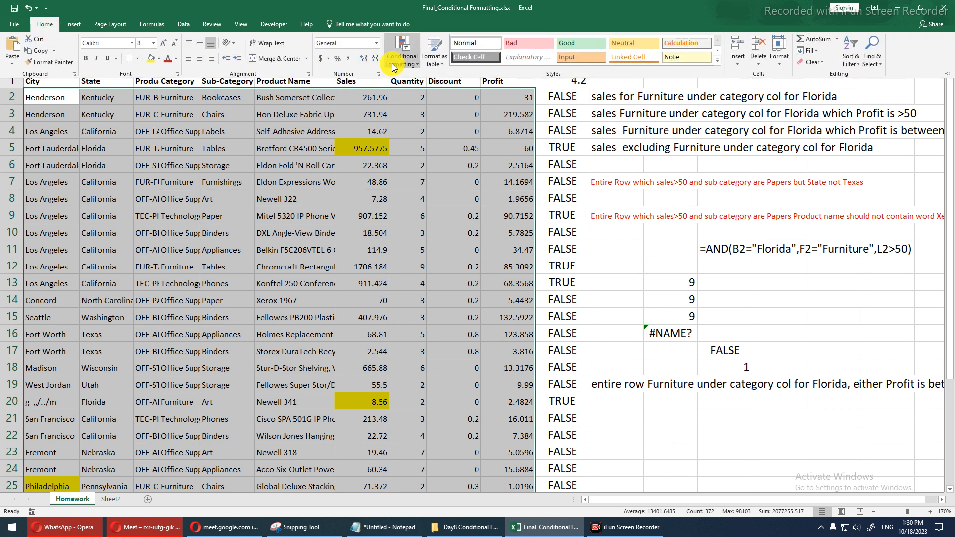
{"action": "left_click", "coordinate": [392, 68]}
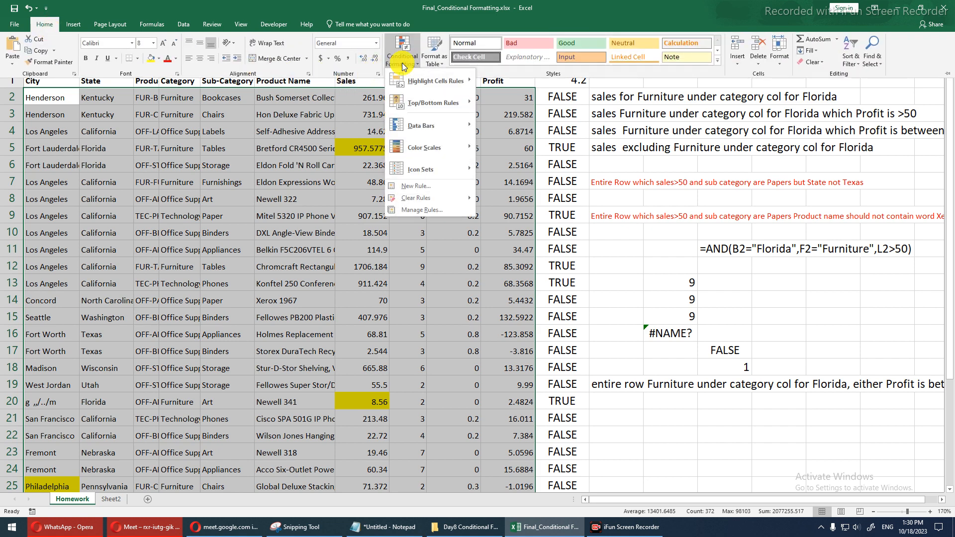
{"action": "left_click", "coordinate": [407, 187]}
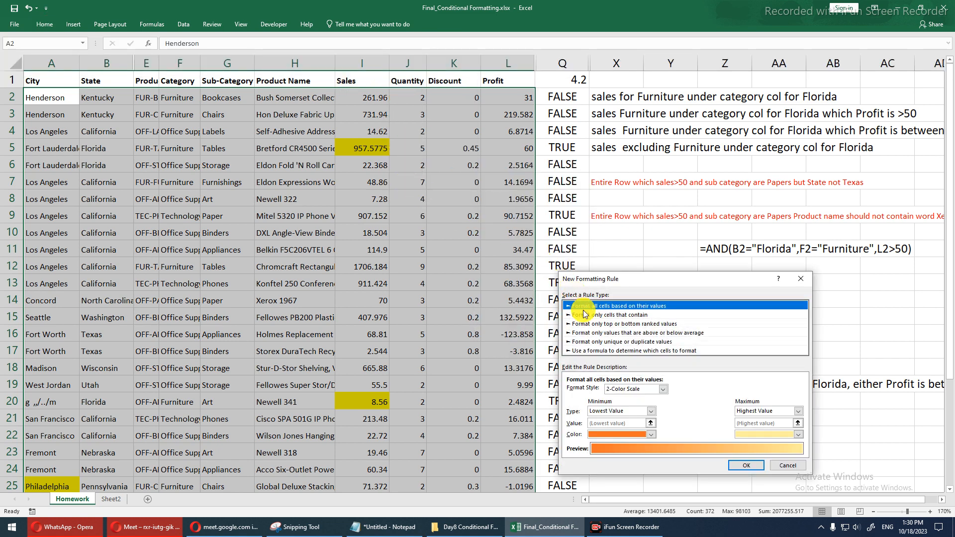
{"action": "left_click", "coordinate": [599, 351]}
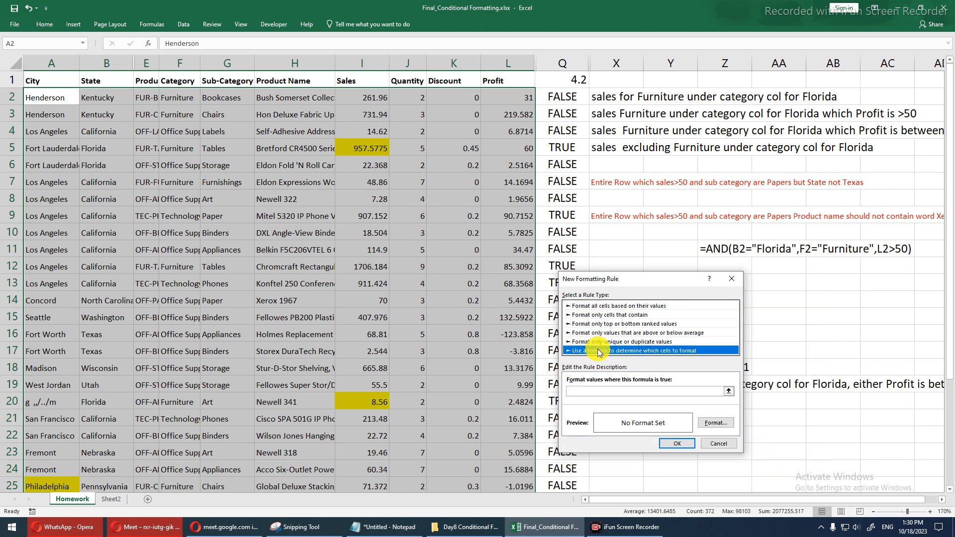
{"action": "left_click", "coordinate": [607, 391]}
{"action": "key", "text": "ctrl+v"}
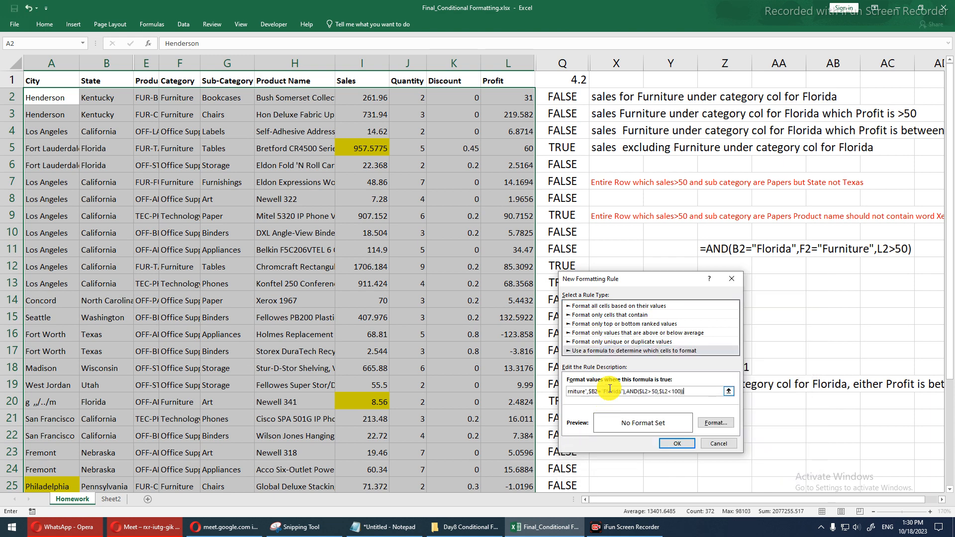
Set the new rule's fill to a light blue background and apply the rule.
{"action": "left_click", "coordinate": [712, 424]}
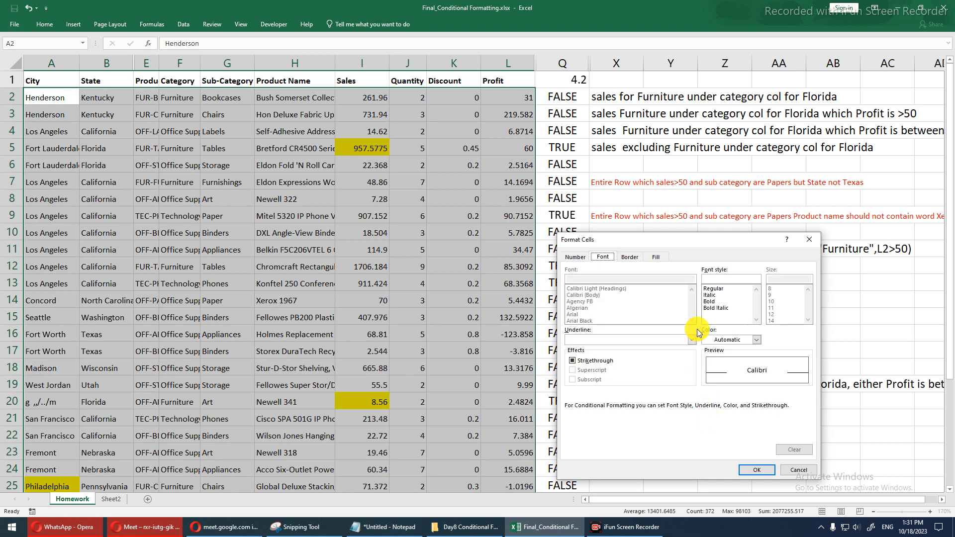
{"action": "left_click", "coordinate": [656, 256]}
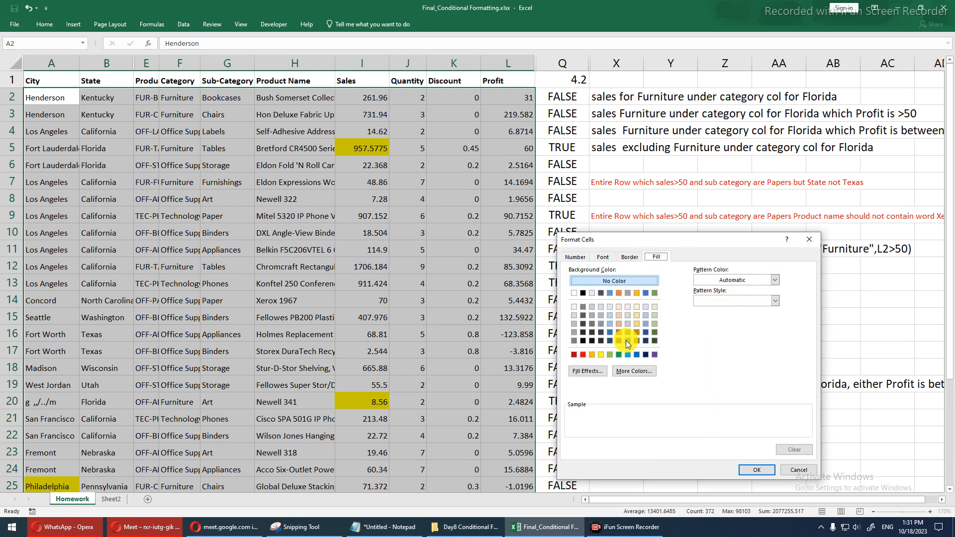
{"action": "left_click", "coordinate": [637, 331]}
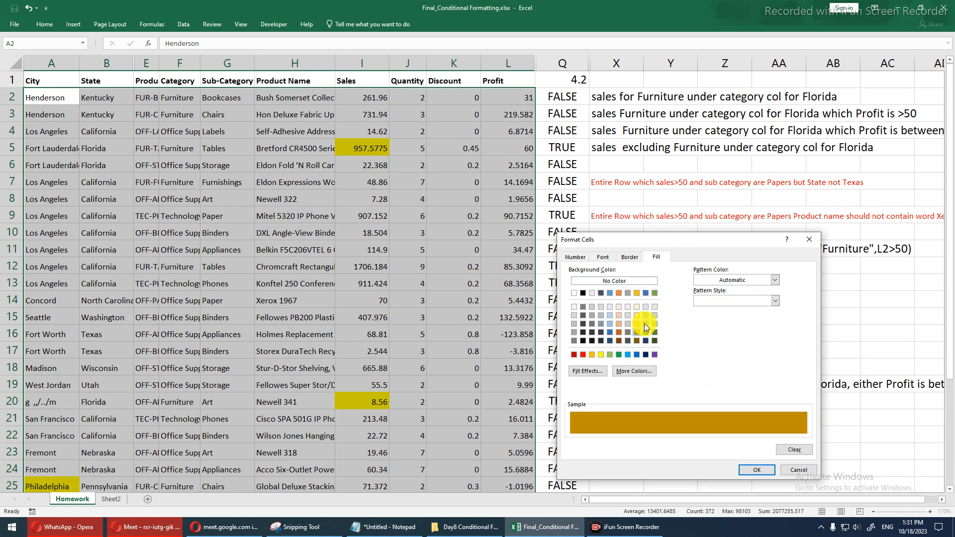
{"action": "left_click", "coordinate": [644, 324]}
{"action": "left_click", "coordinate": [647, 330]}
{"action": "left_click", "coordinate": [648, 324]}
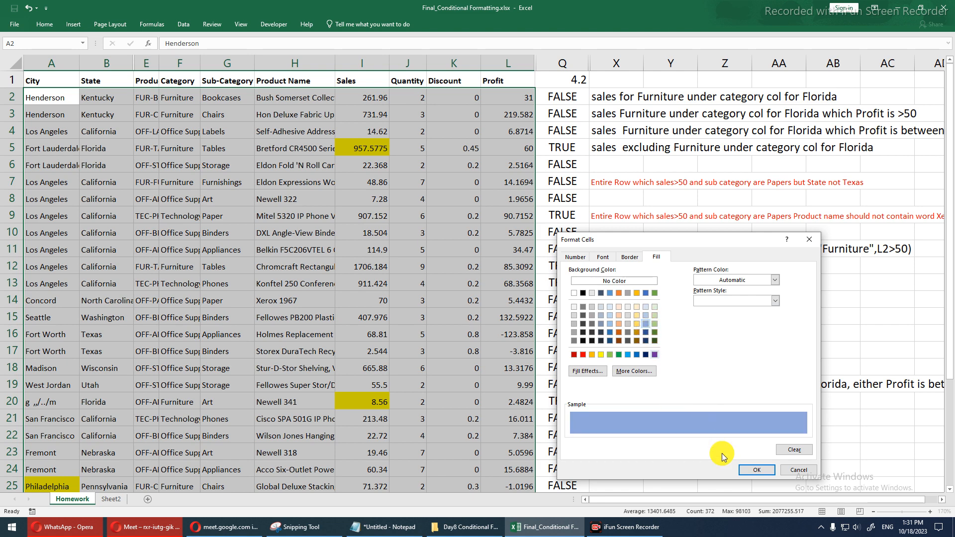
{"action": "left_click", "coordinate": [761, 470]}
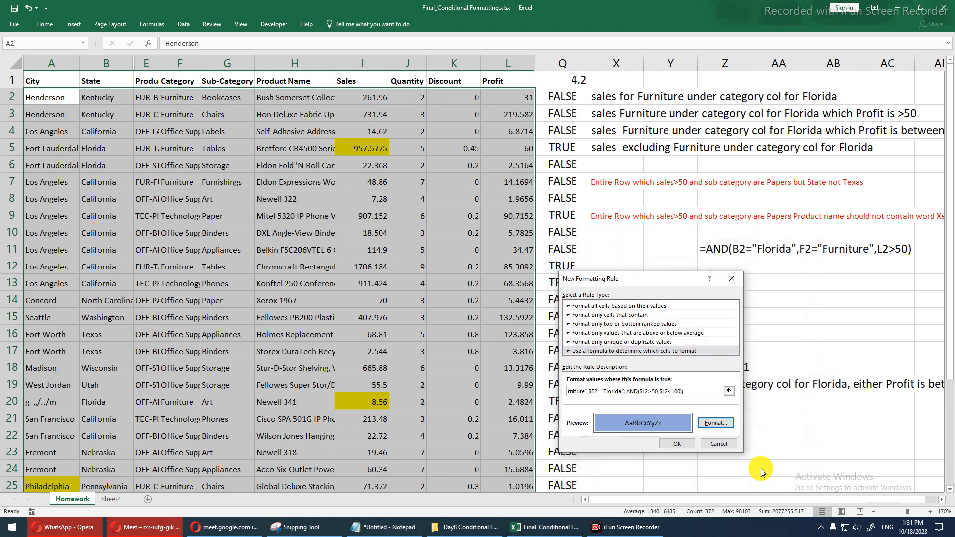
{"action": "left_click", "coordinate": [678, 443]}
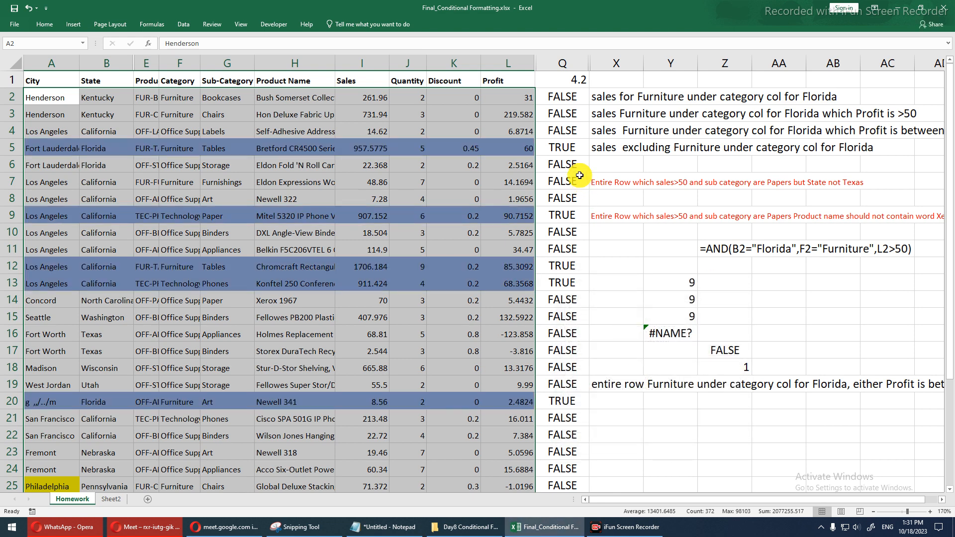
Compare the highlighted rows with the TRUE results in column Q and the question text in X19.
{"action": "left_click", "coordinate": [546, 147]}
{"action": "left_click_drag", "start_coordinate": [563, 267], "coordinate": [562, 282]}
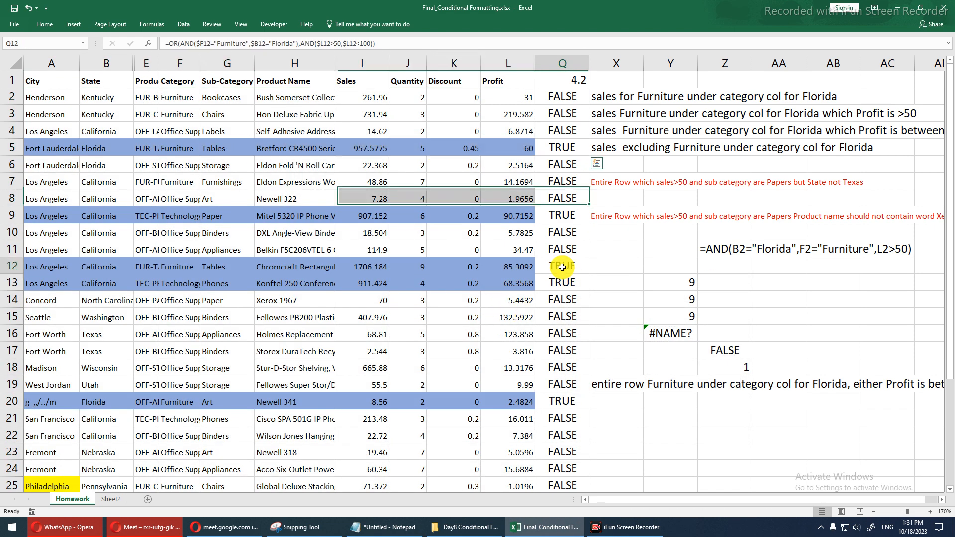
{"action": "left_click", "coordinate": [561, 63]}
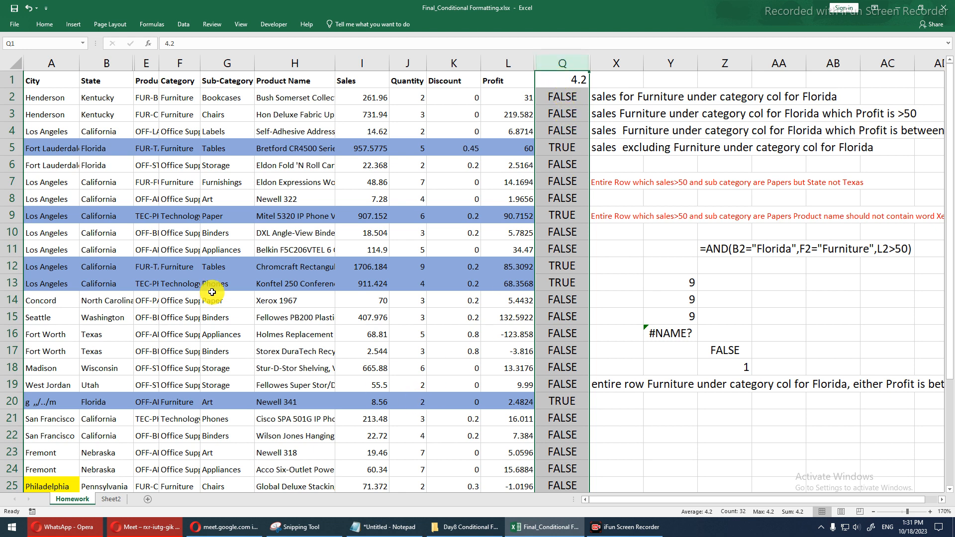
{"action": "left_click", "coordinate": [194, 315]}
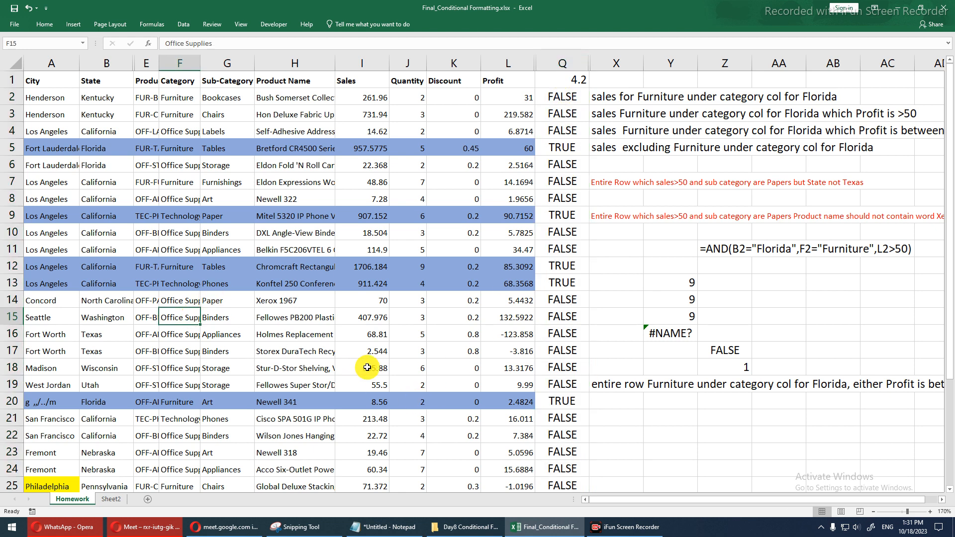
{"action": "left_click", "coordinate": [613, 382]}
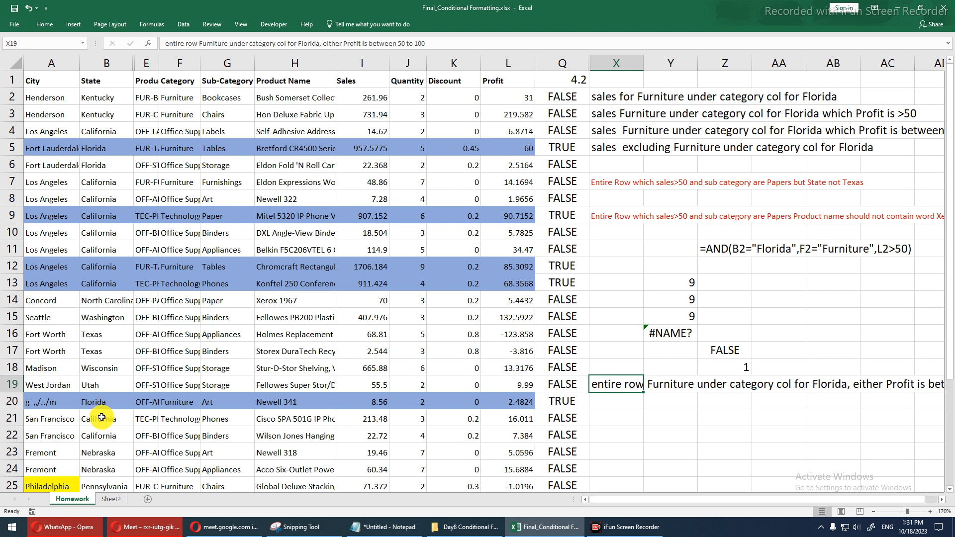
{"action": "left_click", "coordinate": [74, 402]}
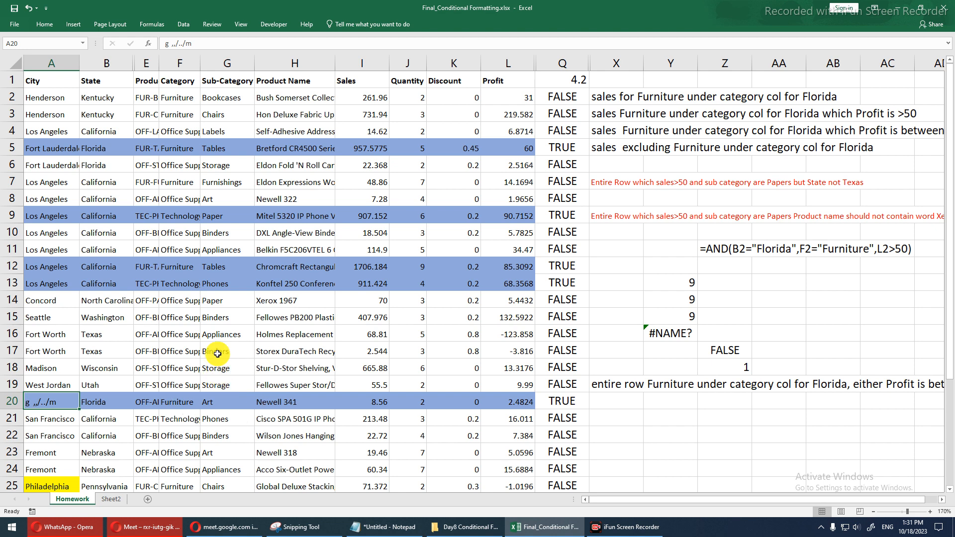
{"action": "left_click_drag", "start_coordinate": [216, 352], "coordinate": [213, 337]}
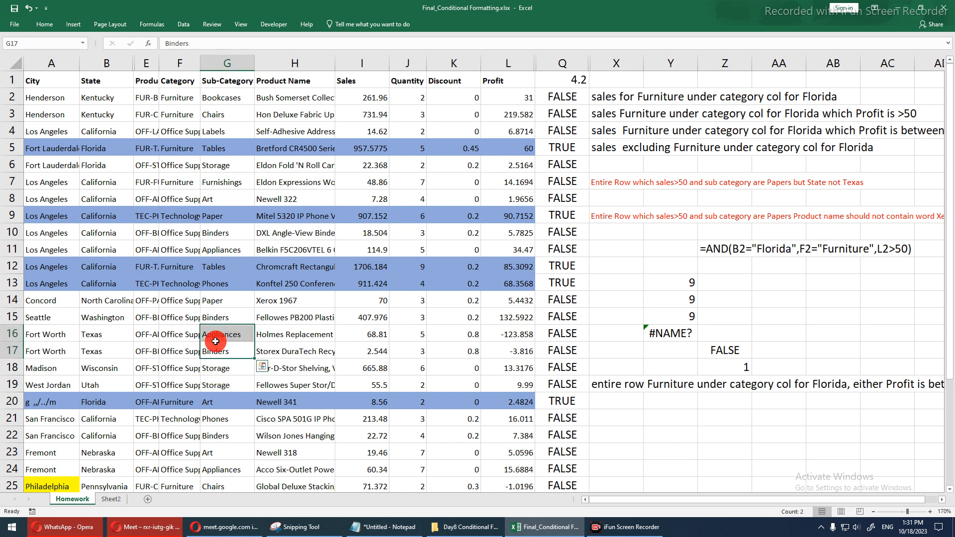
{"action": "left_click", "coordinate": [164, 335]}
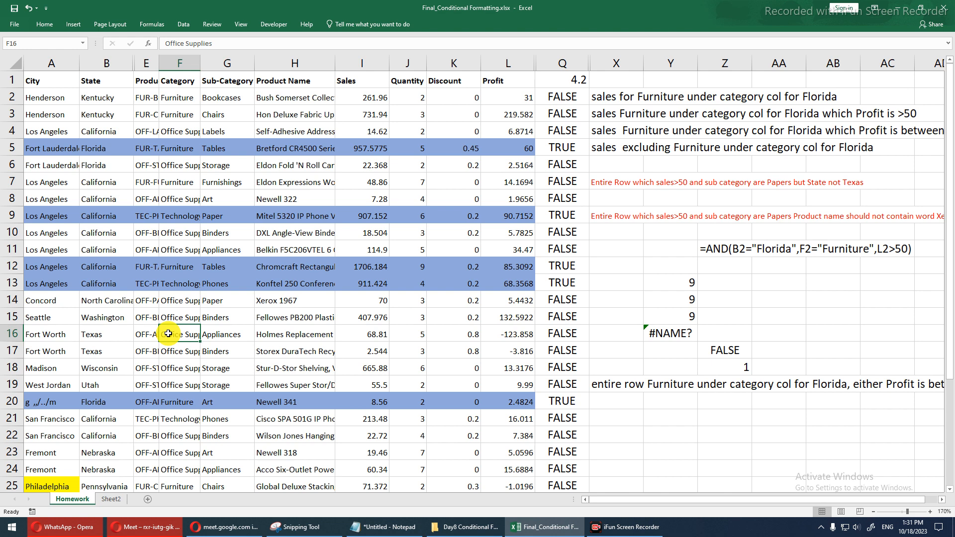
{"action": "left_click", "coordinate": [119, 332]}
{"action": "key", "text": "Left"}
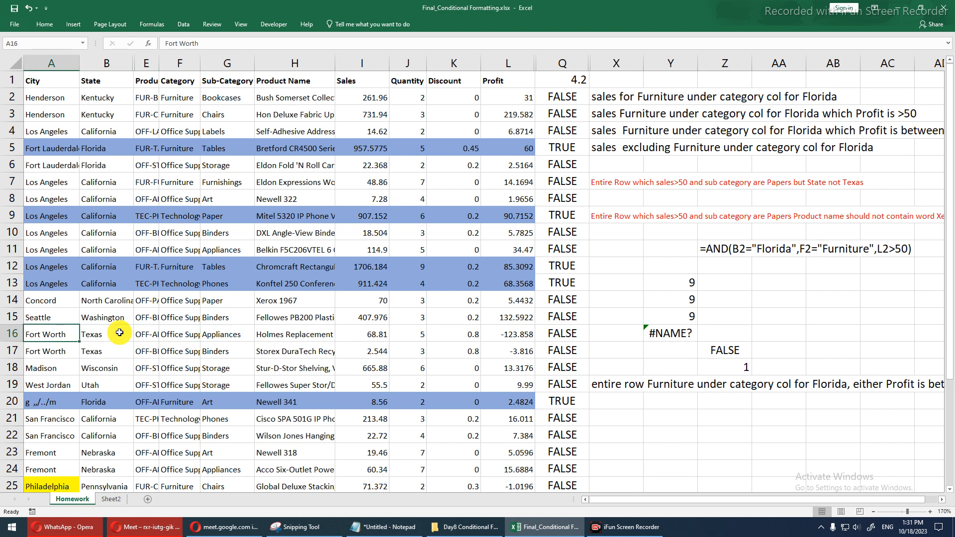
{"action": "key", "text": "Up"}
{"action": "key", "text": "Up"}
{"action": "key", "text": "Up"}
{"action": "key", "text": "Up"}
{"action": "key", "text": "Up"}
{"action": "key", "text": "Up"}
{"action": "key", "text": "Up"}
{"action": "key", "text": "Up"}
{"action": "key", "text": "Up"}
{"action": "key", "text": "Up"}
{"action": "key", "text": "Up"}
{"action": "key", "text": "Up"}
{"action": "key", "text": "Up"}
{"action": "key", "text": "Up"}
{"action": "key", "text": "Up"}
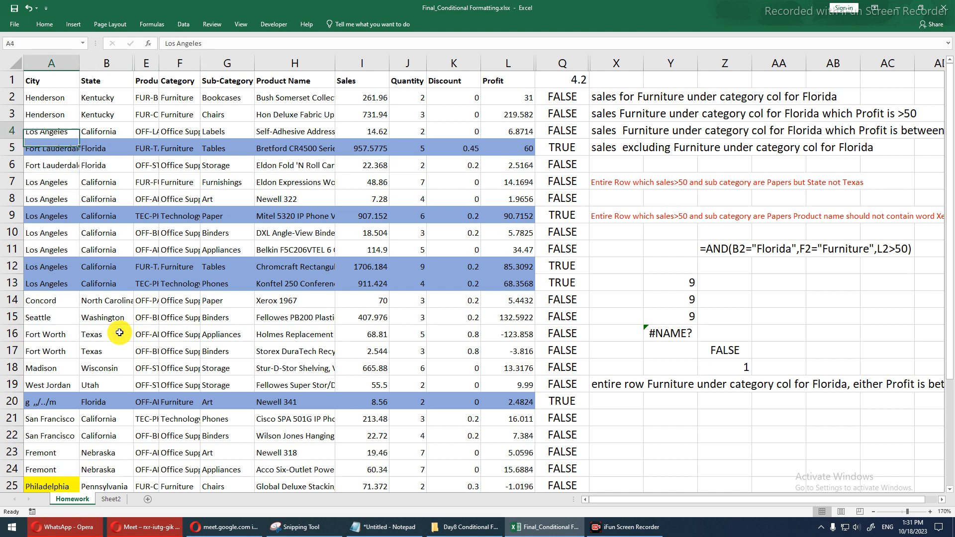
{"action": "key", "text": "Down"}
{"action": "key", "text": "Up"}
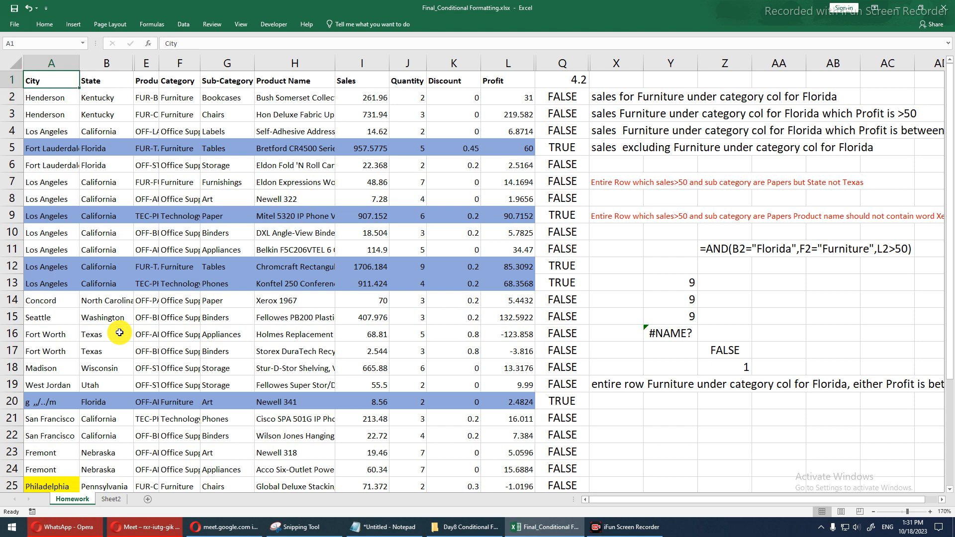
{"action": "key", "text": "Right"}
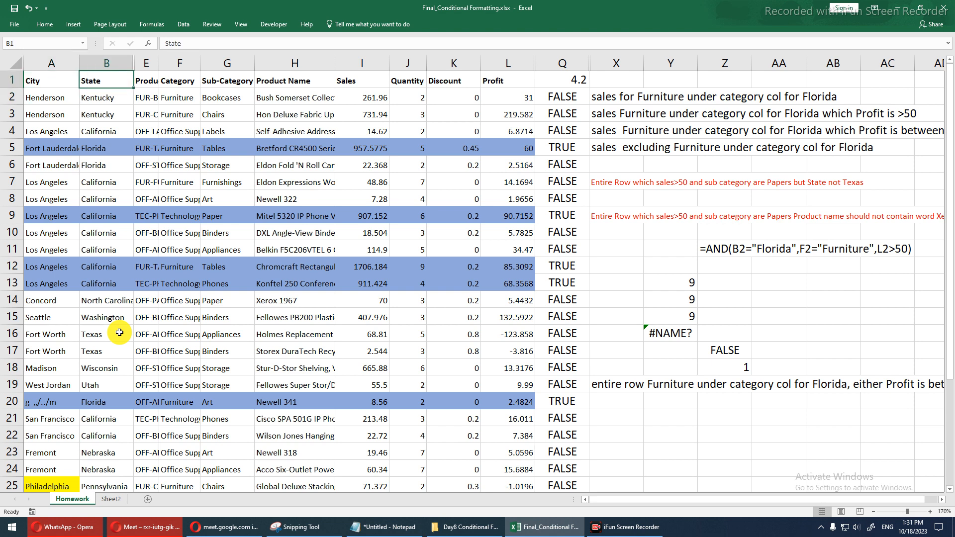
{"action": "key", "text": "Right"}
{"action": "key", "text": "Right"}
{"action": "key", "text": "Right"}
{"action": "key", "text": "Right"}
{"action": "key", "text": "Right"}
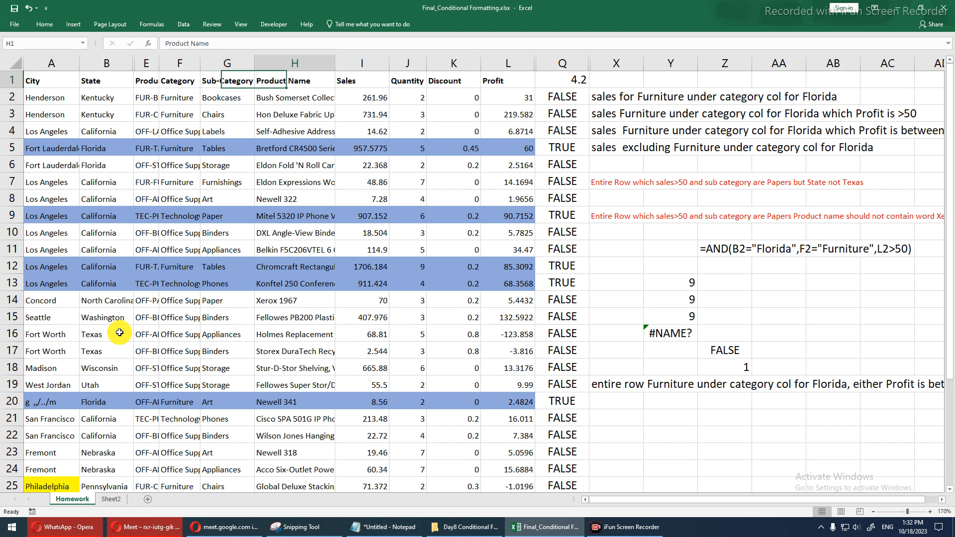
{"action": "key", "text": "Right"}
{"action": "key", "text": "Right"}
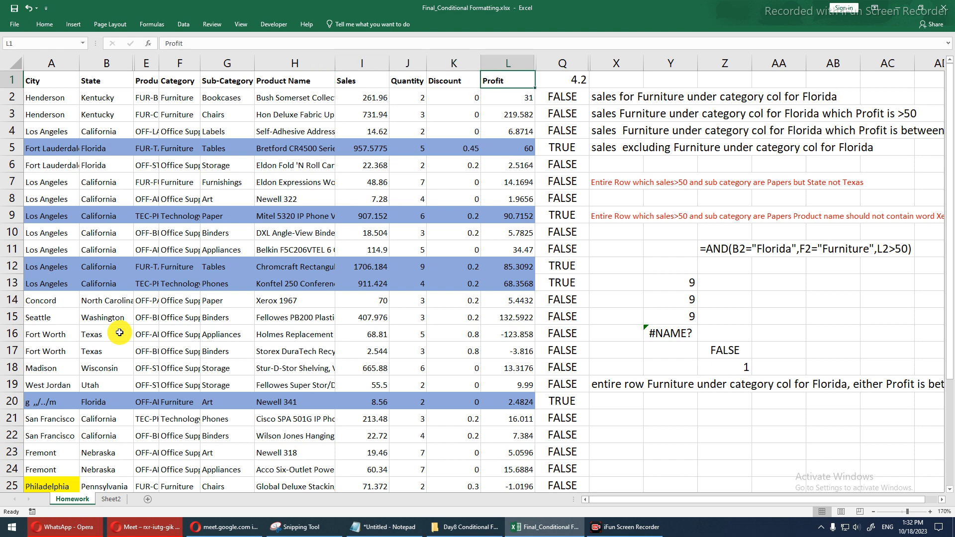
{"action": "key", "text": "Left"}
{"action": "key", "text": "Left"}
{"action": "key", "text": "Left"}
{"action": "key", "text": "Left"}
{"action": "key", "text": "Left"}
{"action": "key", "text": "Left"}
{"action": "key", "text": "Left"}
{"action": "key", "text": "Left"}
{"action": "key", "text": "Left"}
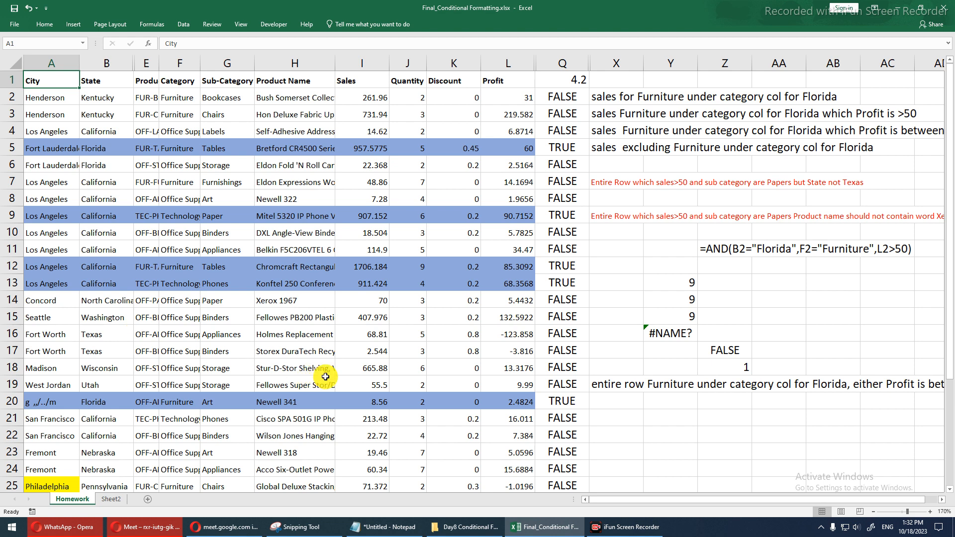
{"action": "left_click", "coordinate": [513, 317]}
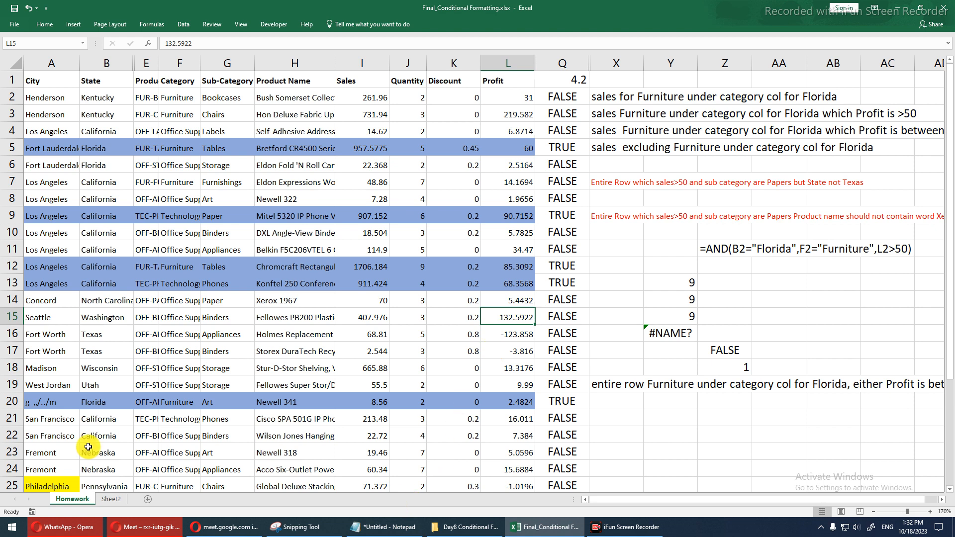
Delete Sheet2 from the workbook permanently, keeping the Homework sheet.
{"action": "left_click", "coordinate": [110, 499]}
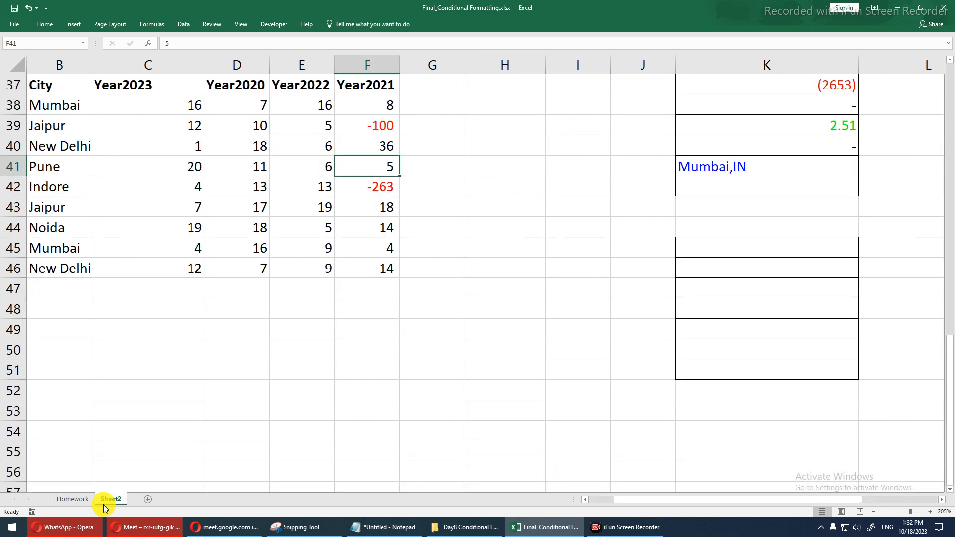
{"action": "left_click", "coordinate": [71, 506]}
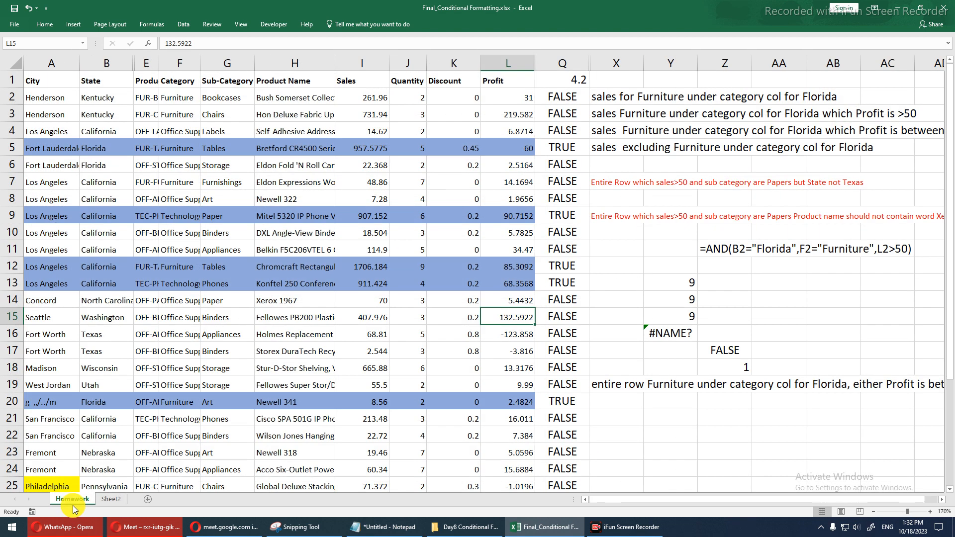
{"action": "left_click", "coordinate": [101, 503]}
{"action": "right_click", "coordinate": [103, 500]}
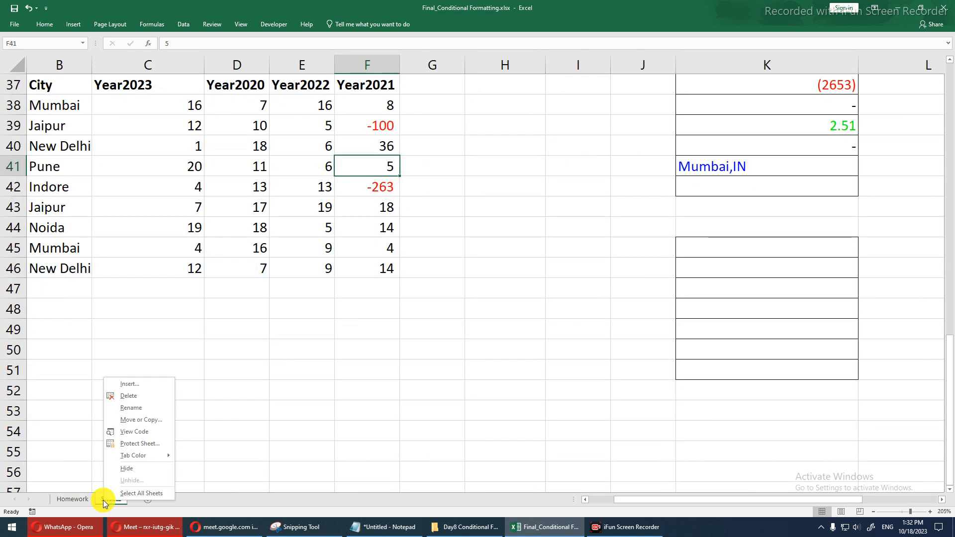
{"action": "left_click", "coordinate": [156, 392]}
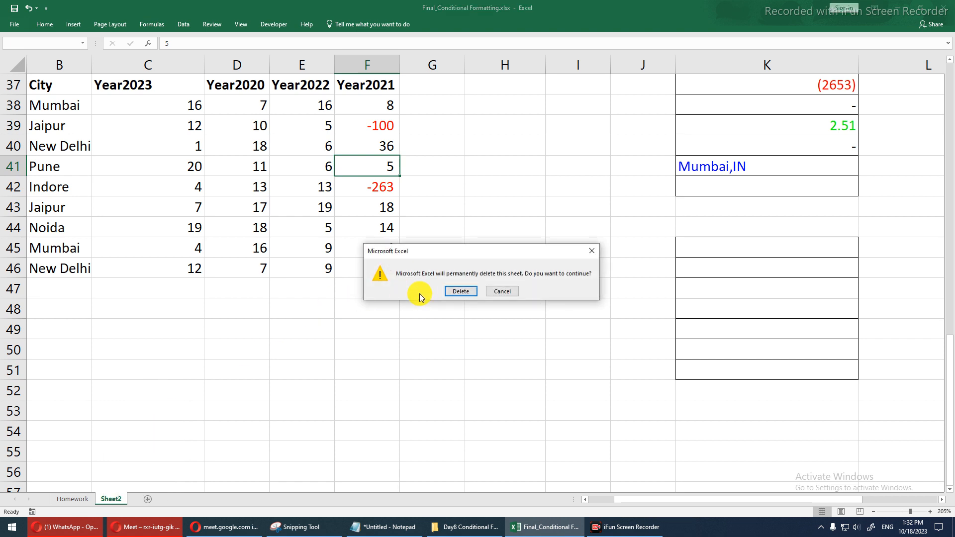
{"action": "left_click", "coordinate": [446, 292]}
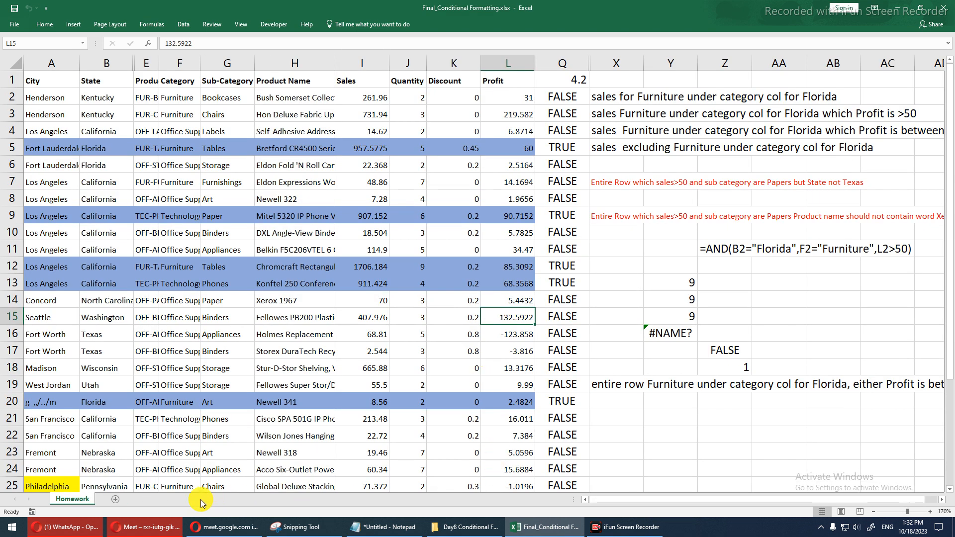
{"action": "left_click", "coordinate": [599, 527]}
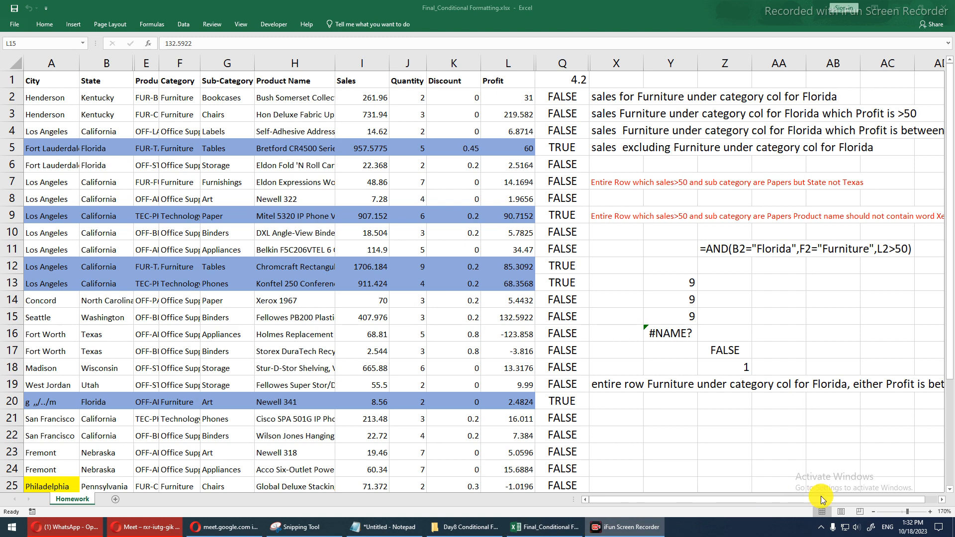